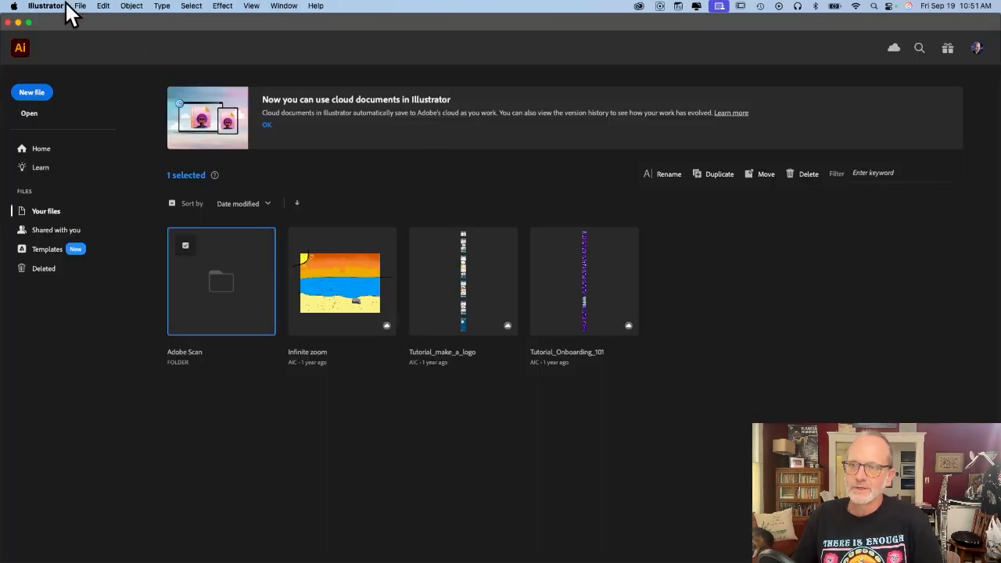
left_click(45, 5)
left_click(8, 23)
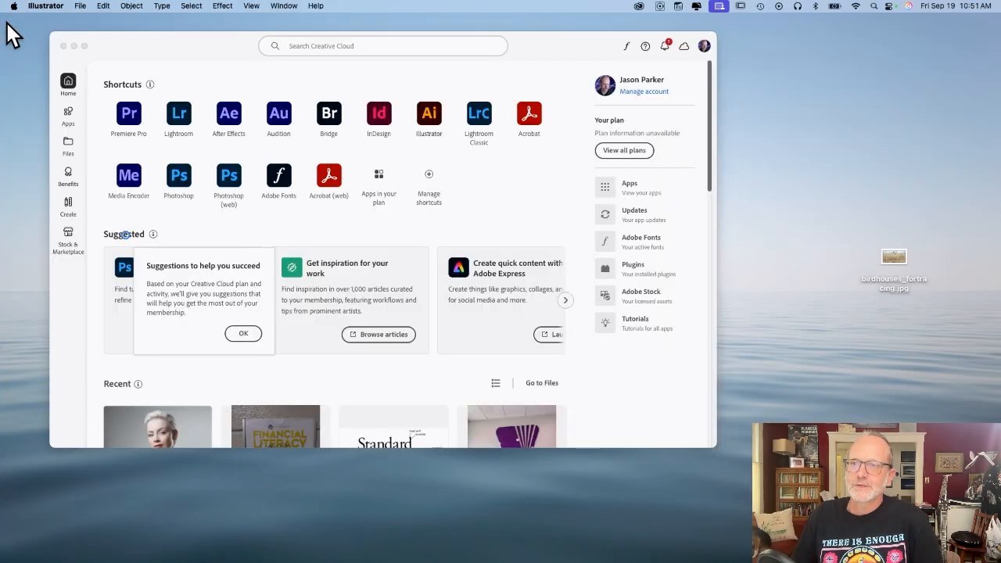
left_click(149, 38)
mouse_move(212, 560)
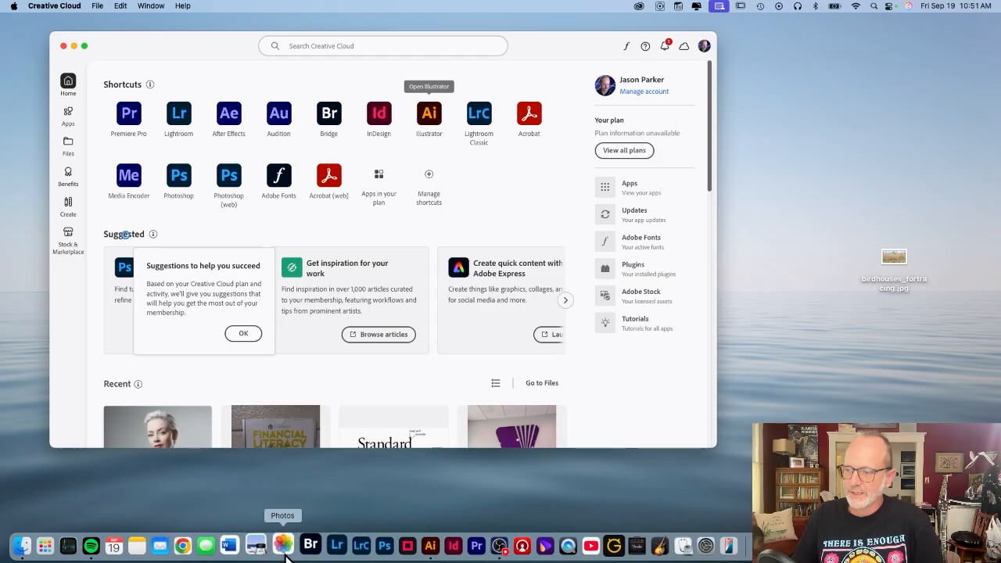
left_click(422, 545)
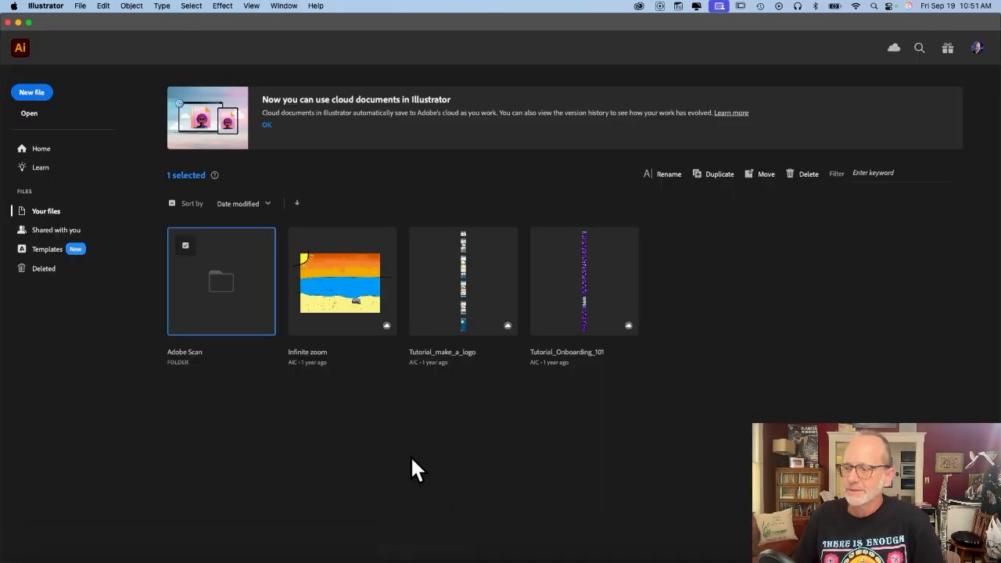
key("super+h")
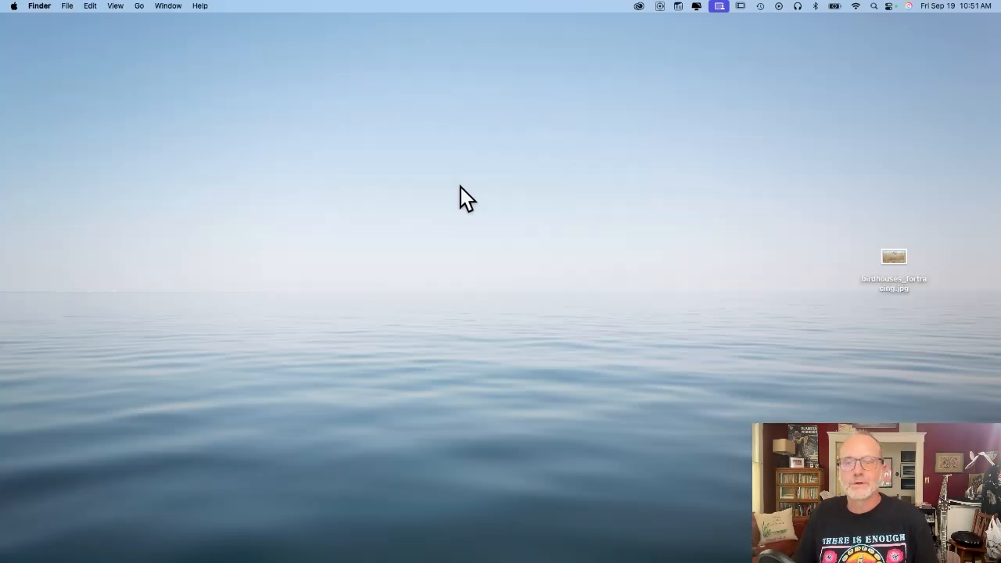
Open the Adobe Illustrator 2025 folder in Applications and launch Illustrator from it.
left_click(143, 5)
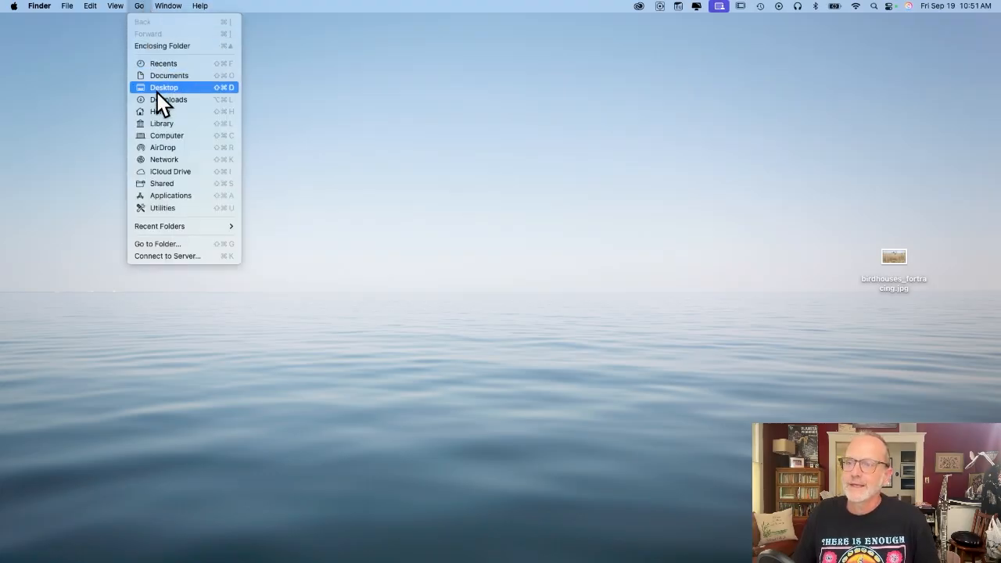
left_click(165, 197)
left_click_drag(496, 88, 179, 58)
scroll(295, 199, "up", 10)
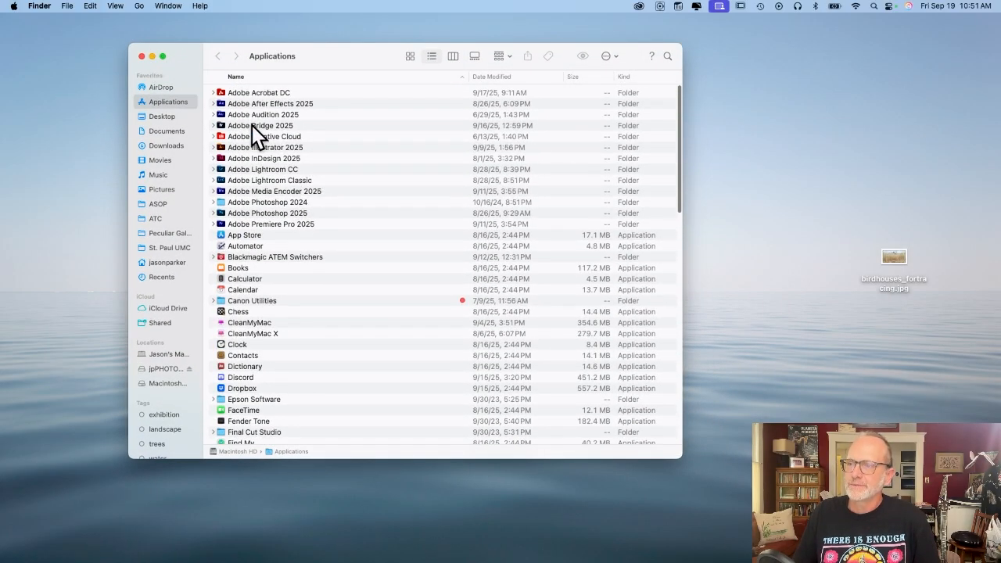
double_click(253, 147)
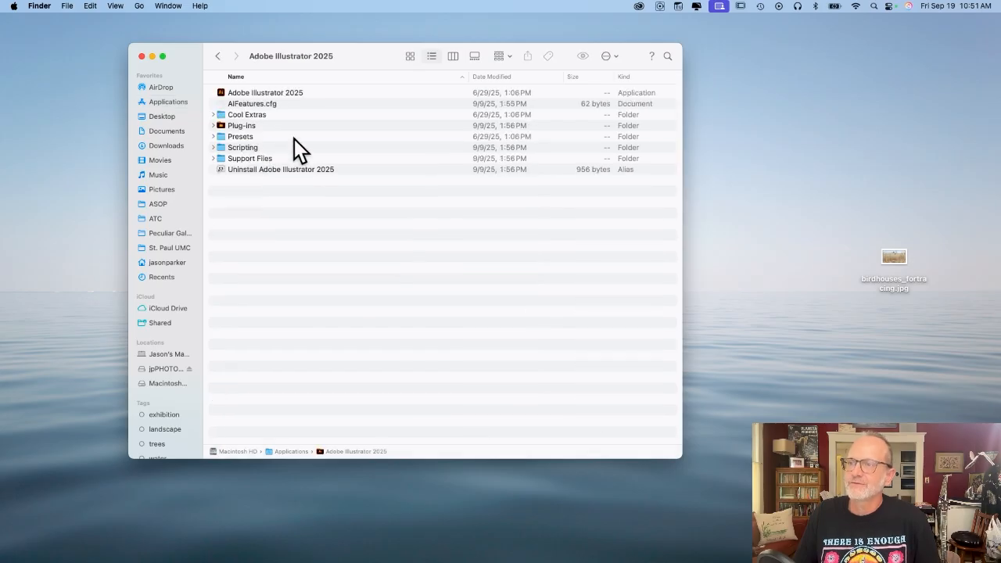
double_click(257, 94)
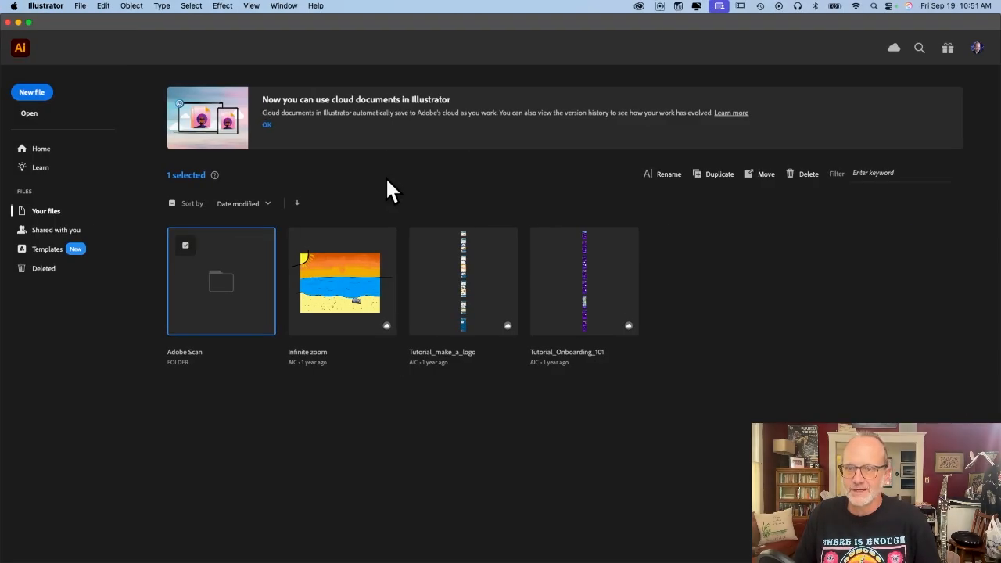
Create a new print document named parkerlogo from the Letter preset, with its units set to inches.
left_click(80, 6)
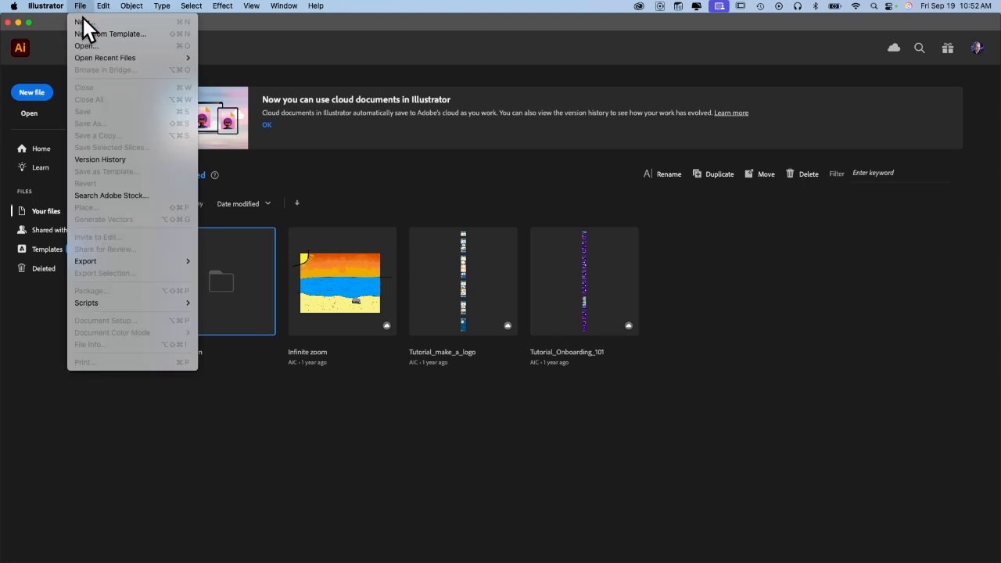
left_click(84, 24)
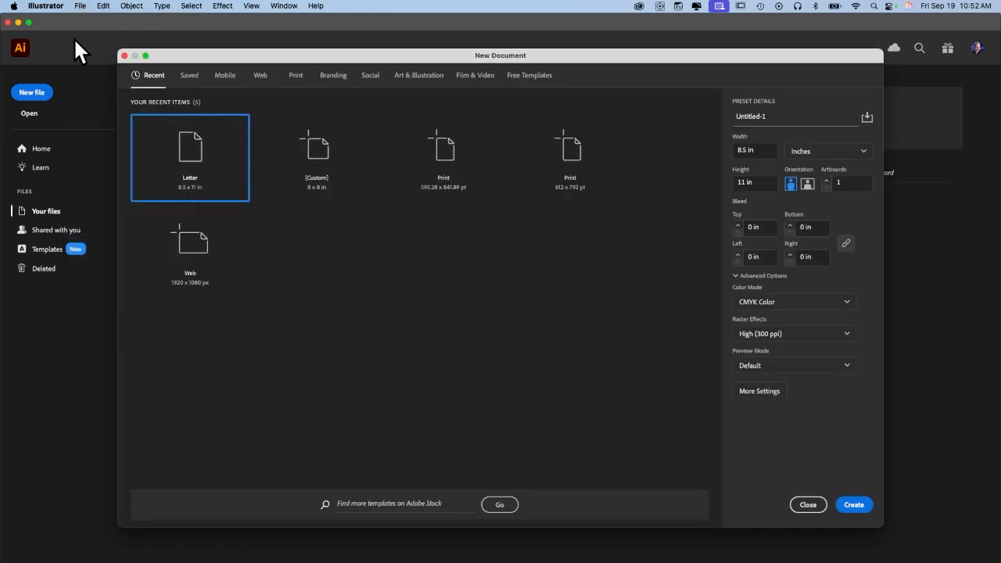
left_click(296, 75)
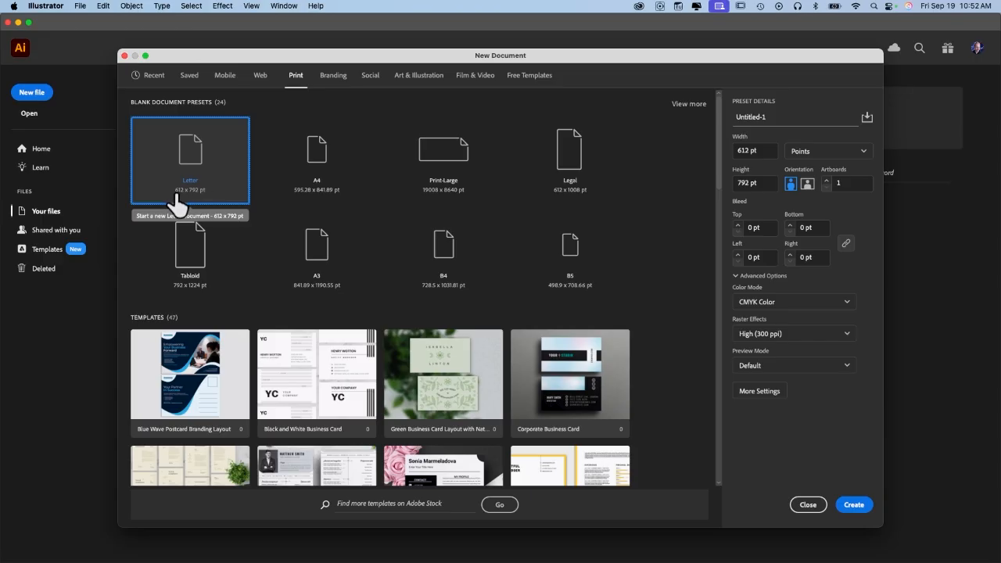
left_click(773, 112)
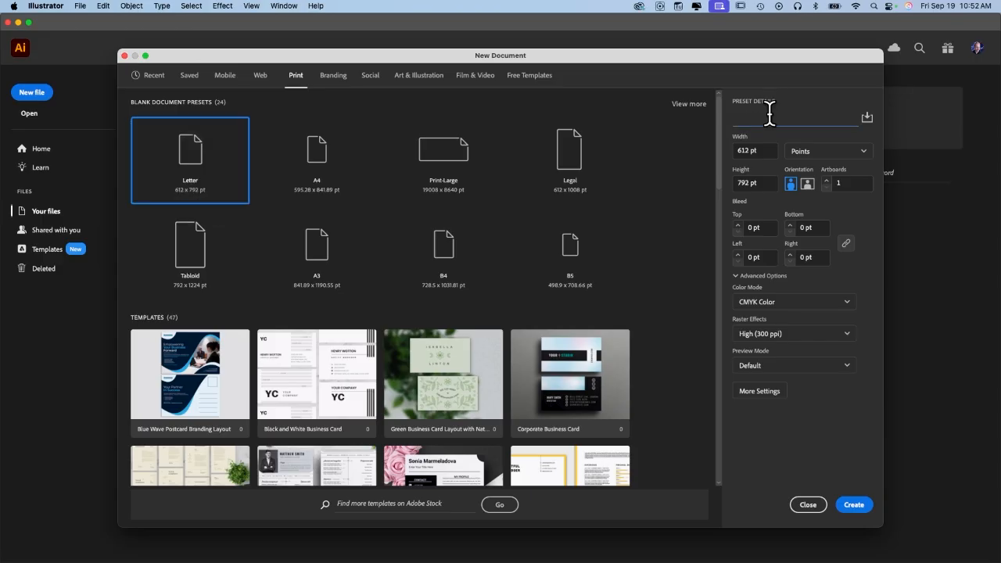
type("parkerlogo")
left_click(851, 151)
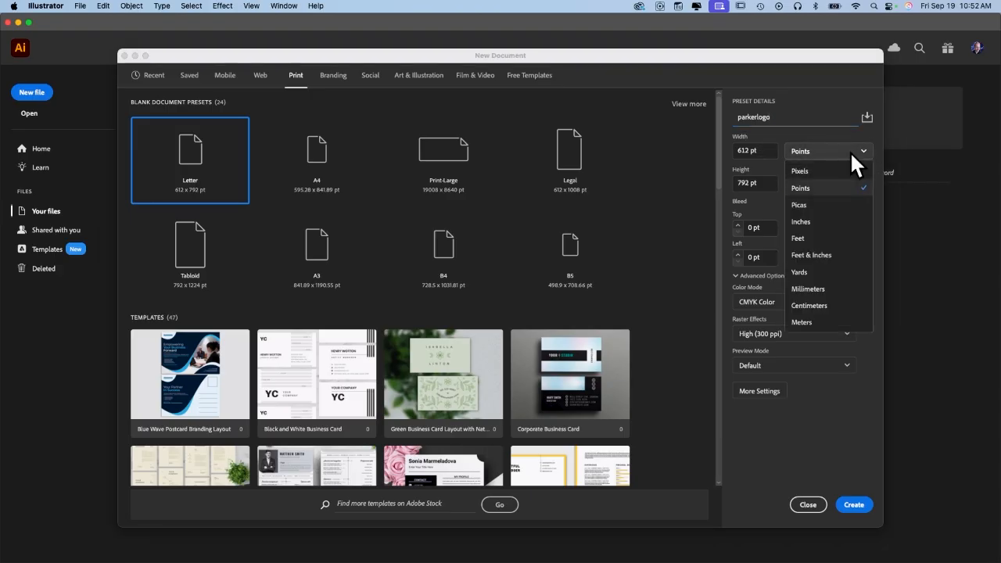
left_click(828, 223)
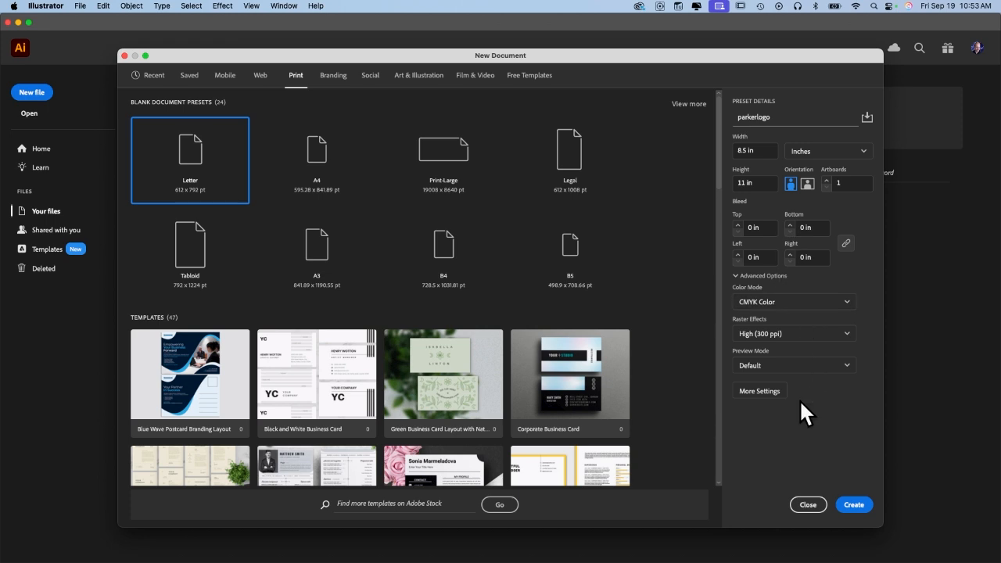
left_click(850, 506)
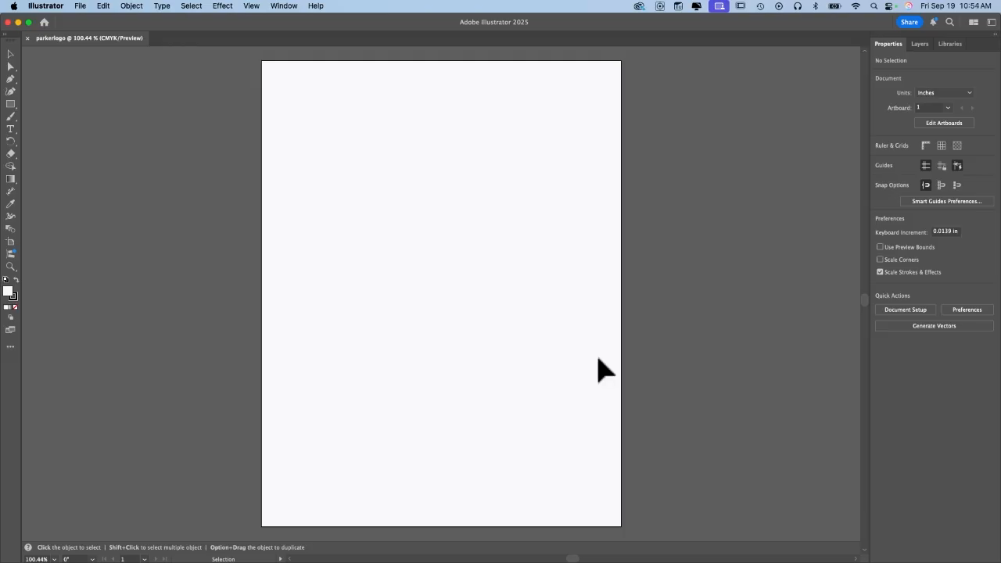
Place birdhouses_fortracing.jpg from the Desktop with its upper-left corner near the artboard's upper-left corner.
left_click(81, 6)
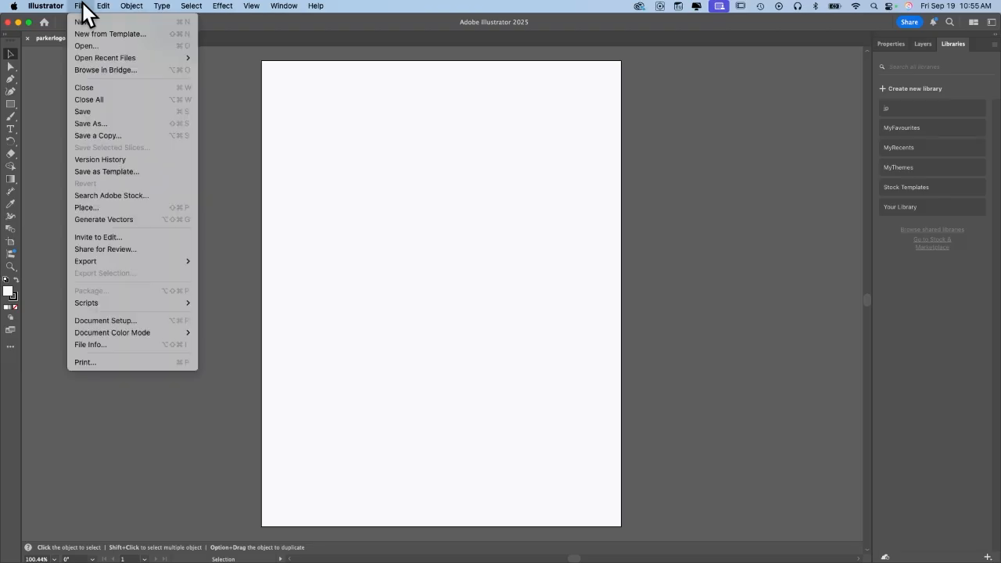
left_click(100, 207)
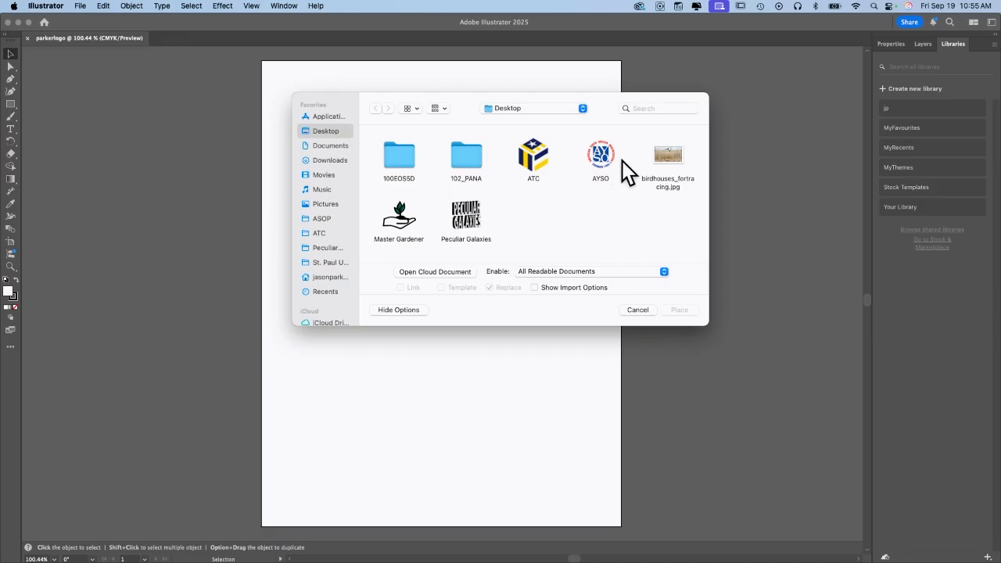
double_click(669, 185)
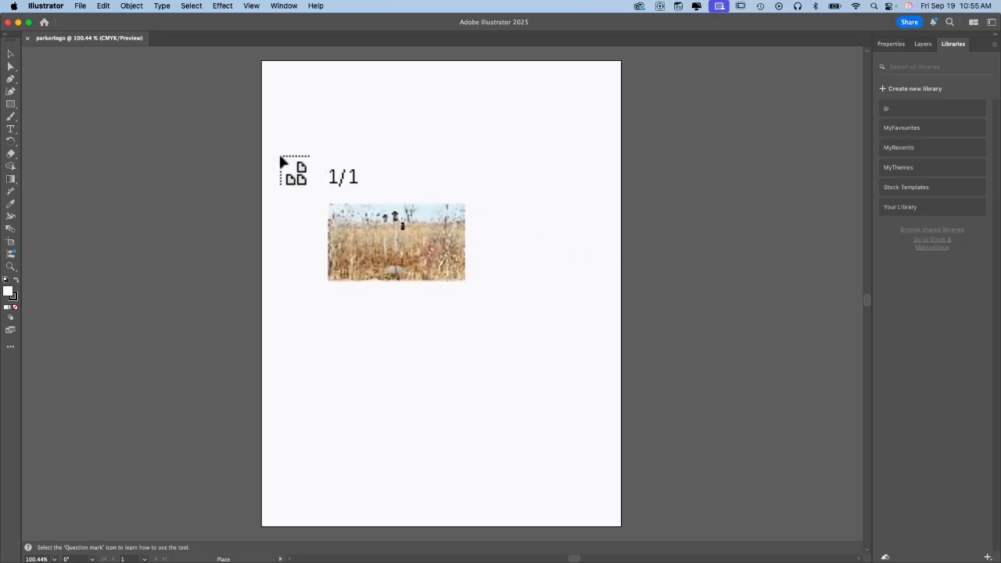
left_click(268, 72)
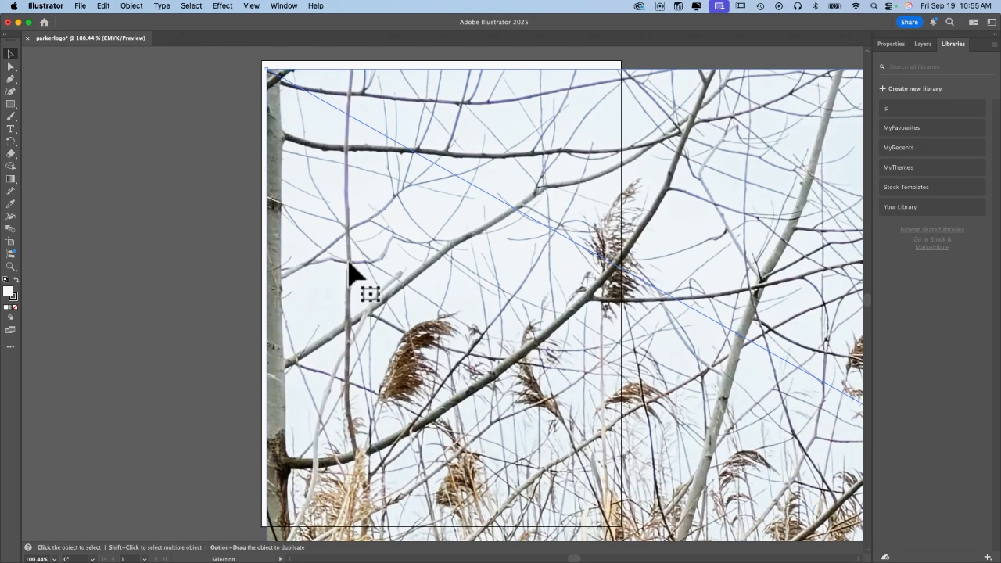
Move the placed photo so that its birdhouses lie roughly over the artboard.
key("super+minus")
key("super+minus")
key("super+minus")
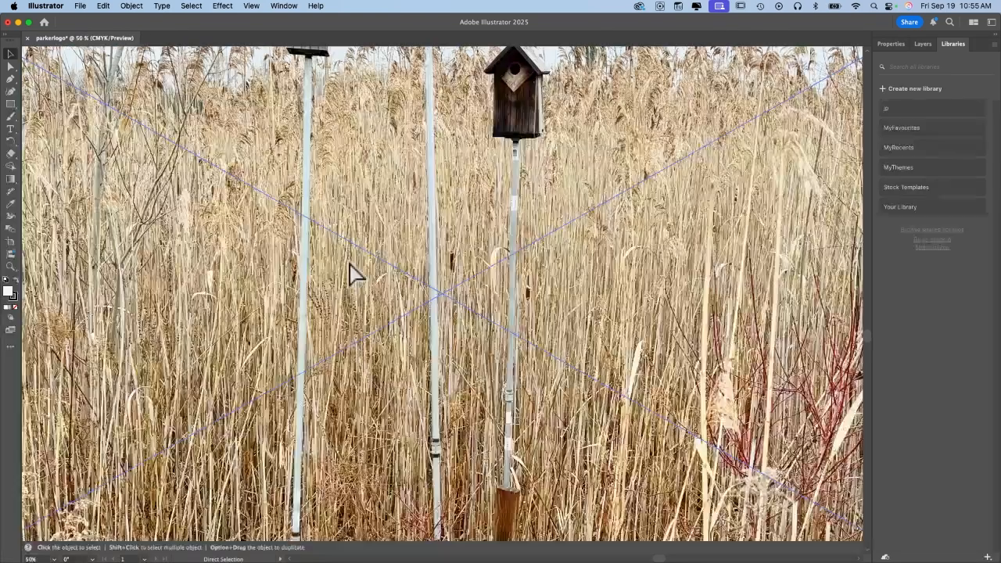
key("super+minus")
key("super+minus")
key("super+minus")
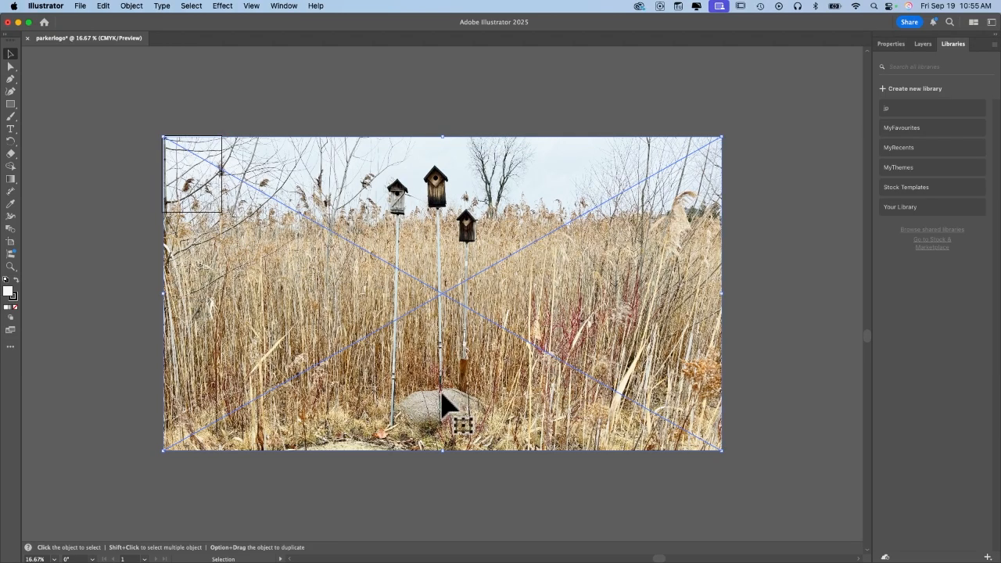
left_click_drag(442, 393, 202, 371)
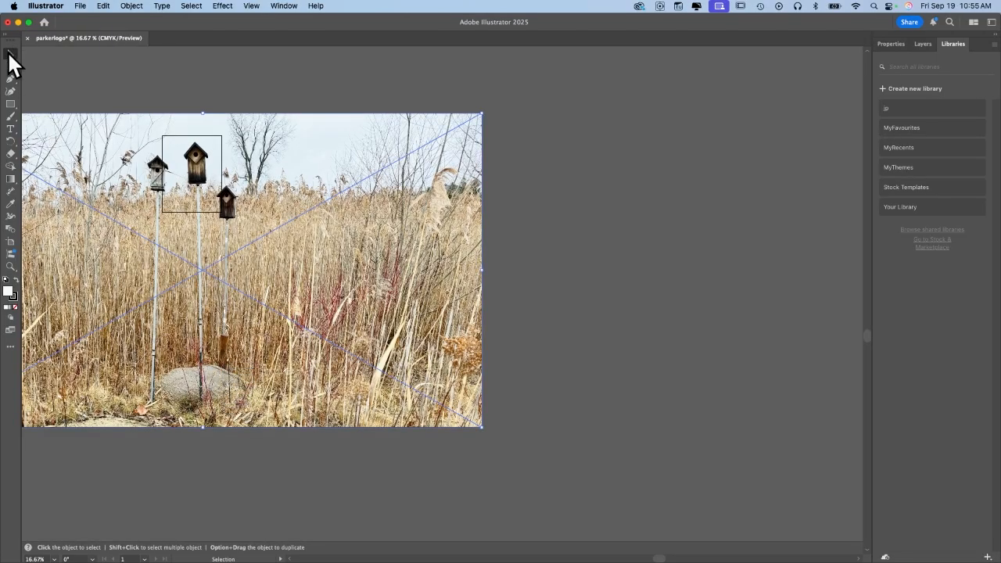
left_click_drag(201, 314, 252, 297)
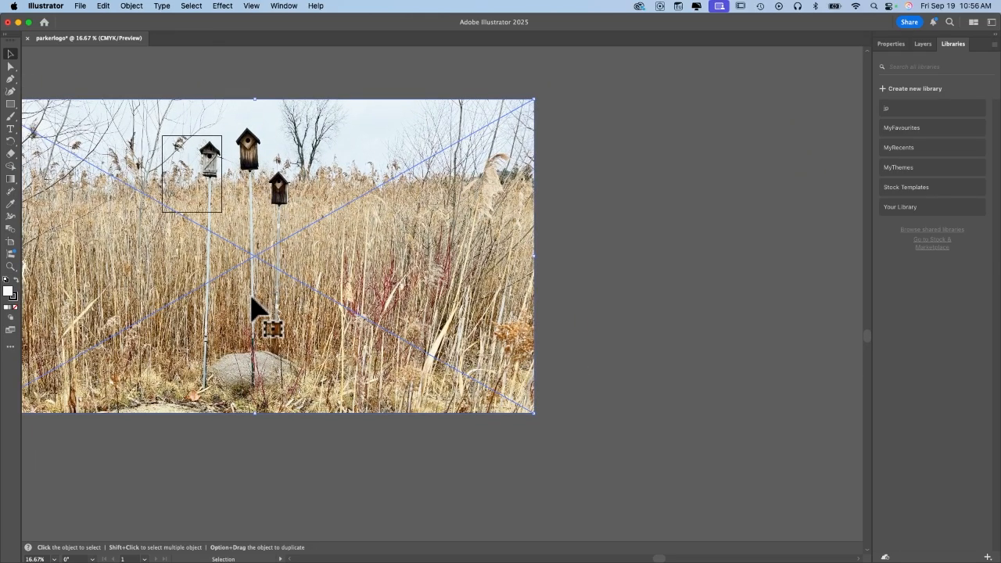
left_click_drag(251, 297, 207, 312)
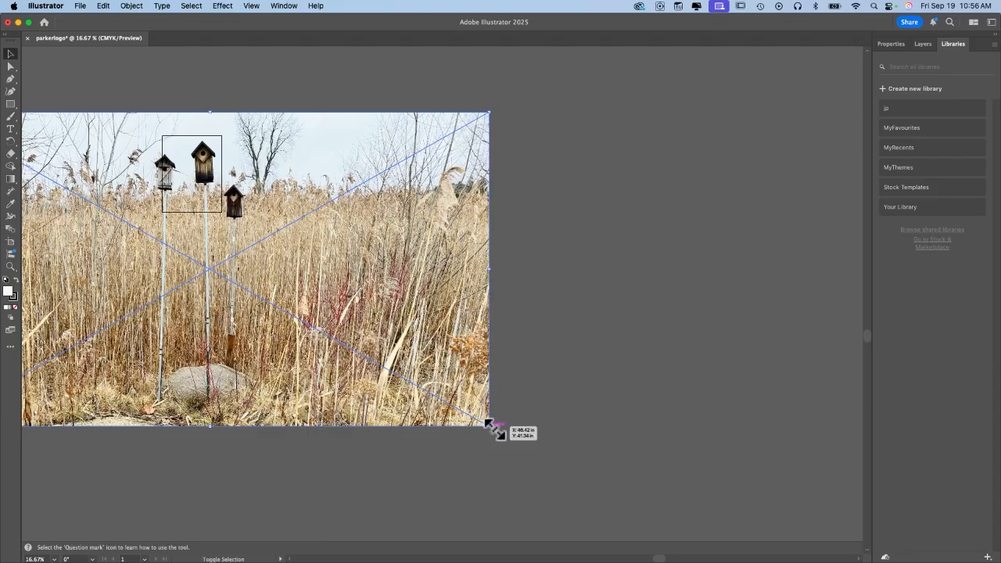
Scale the photo down proportionally and reposition it so all three birdhouses fit within the artboard.
left_click_drag(490, 426, 334, 307)
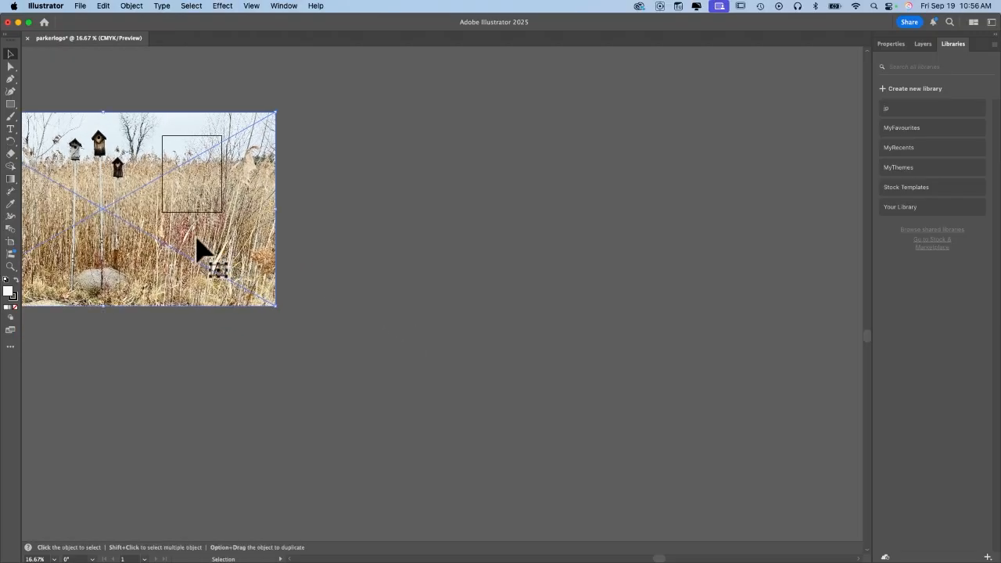
left_click_drag(198, 249, 290, 267)
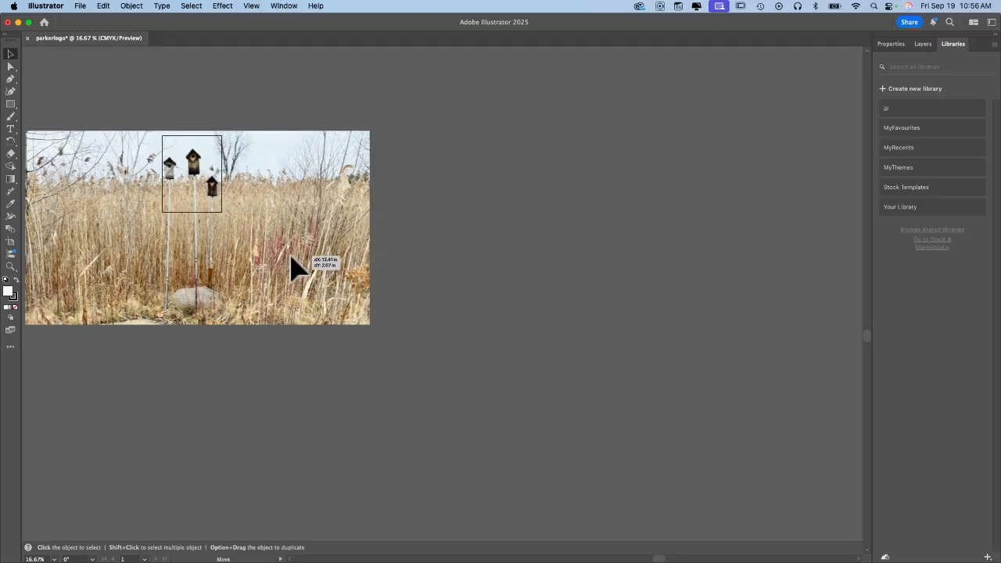
left_click_drag(291, 268, 291, 268)
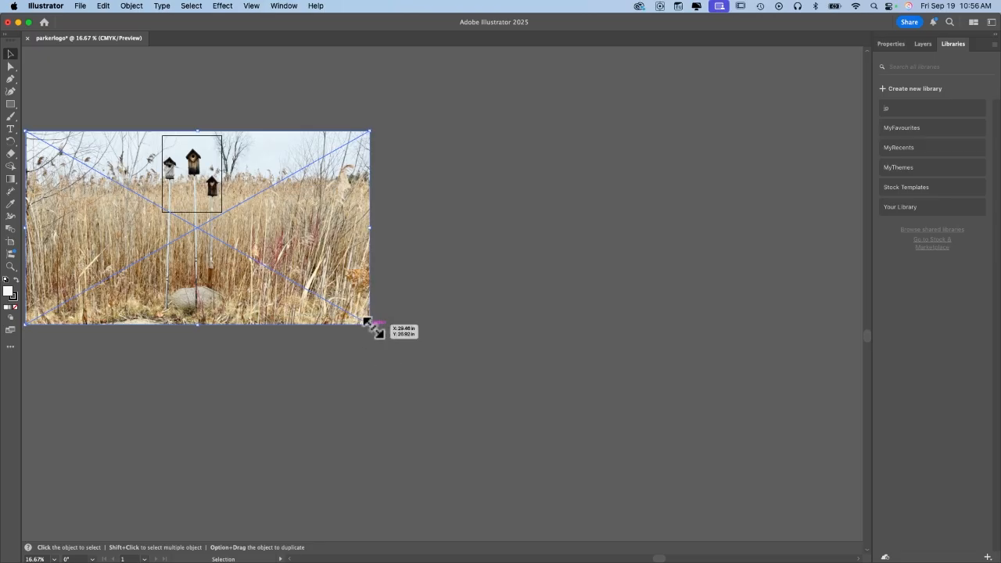
left_click_drag(367, 323, 300, 249)
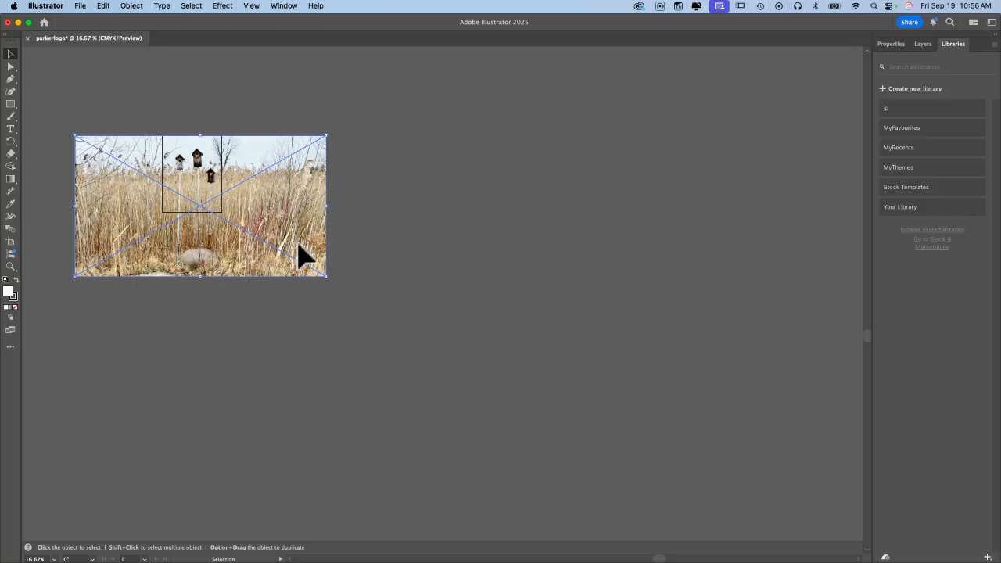
Start cropping the placed photo, accept embedding a copy of the linked file, and fit the crop area to the artboard's edges.
left_click(253, 5)
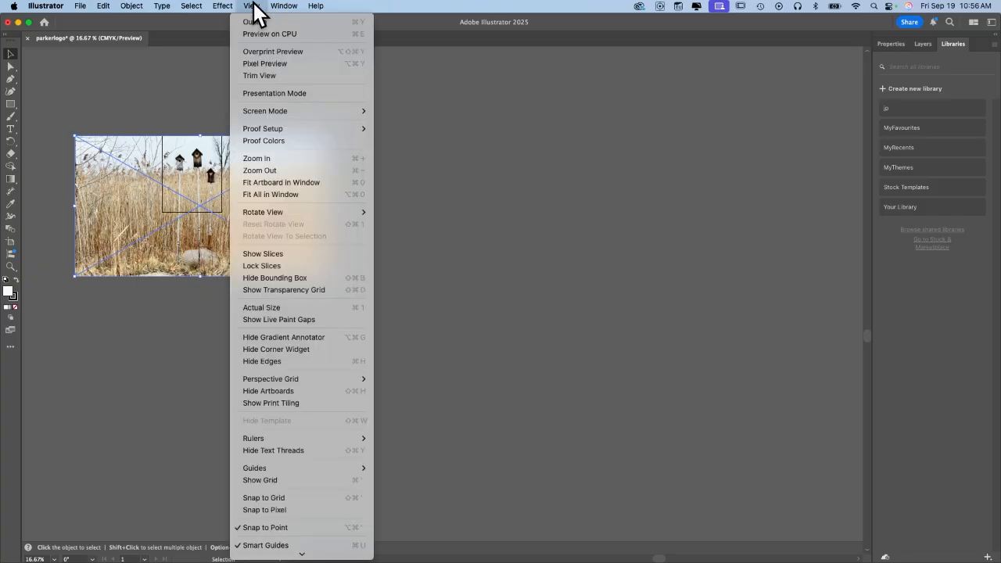
left_click(267, 194)
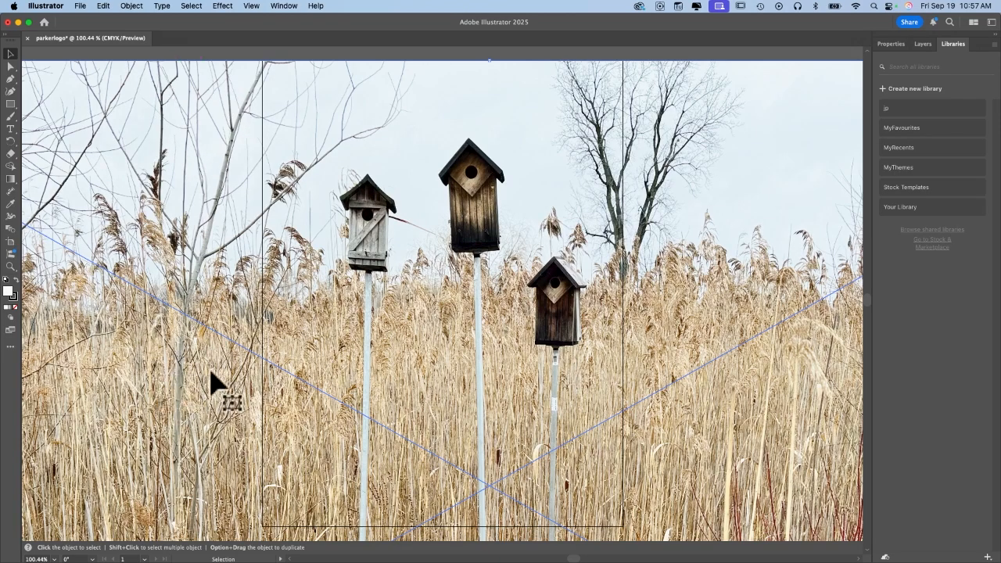
scroll(396, 277, "up", 2)
scroll(396, 277, "right", 2)
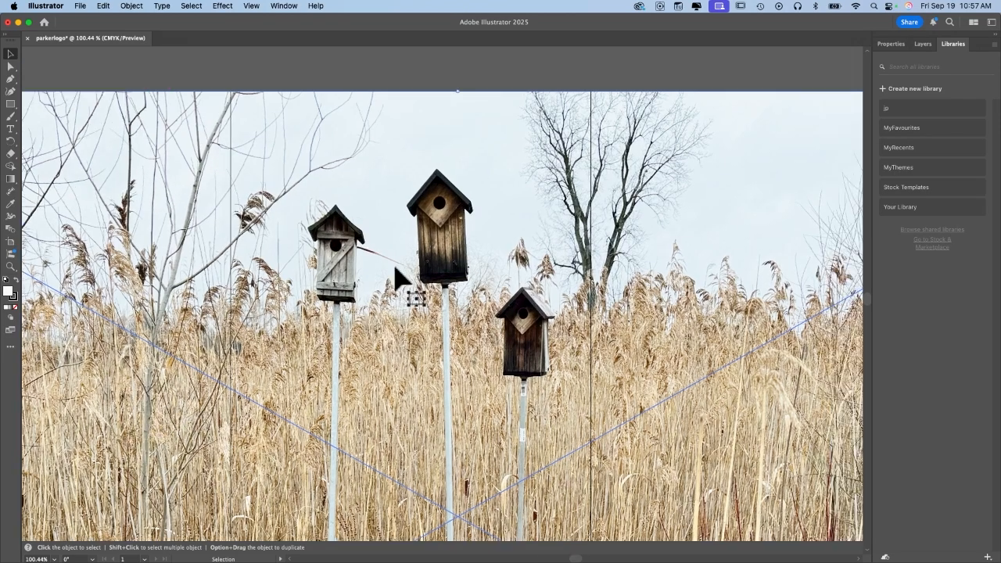
key("super+minus")
key("super+minus")
key("super+minus")
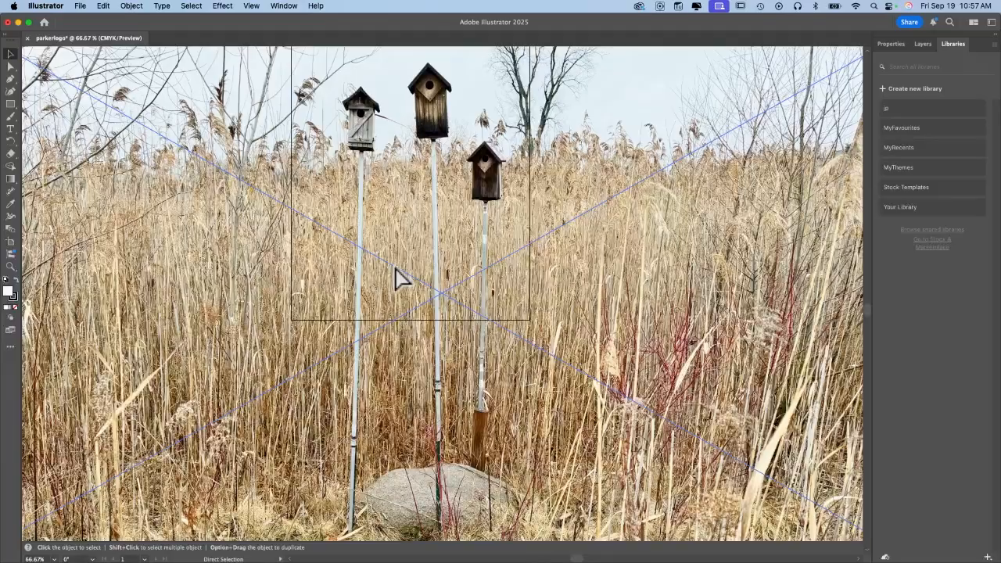
key("v")
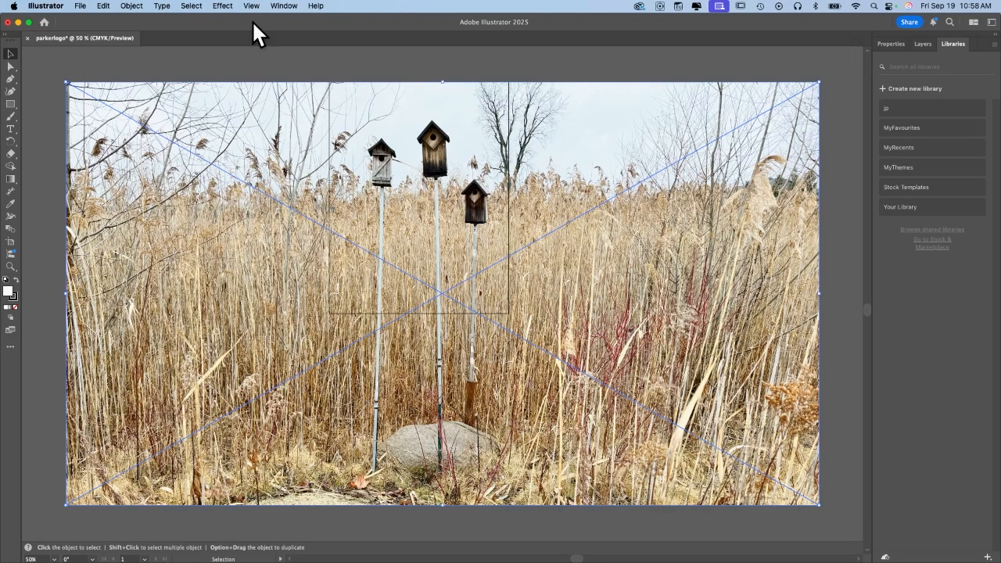
left_click(130, 6)
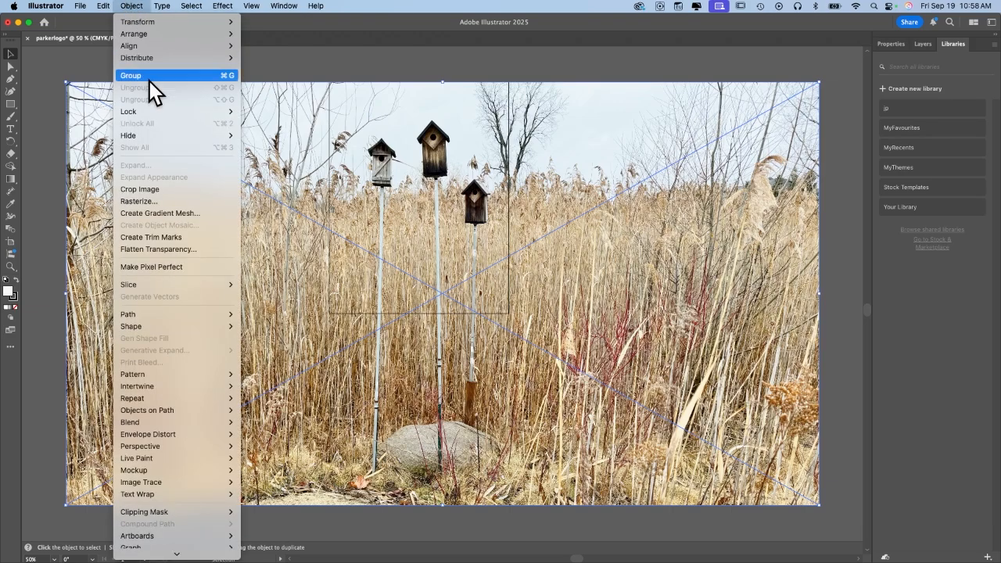
left_click(149, 188)
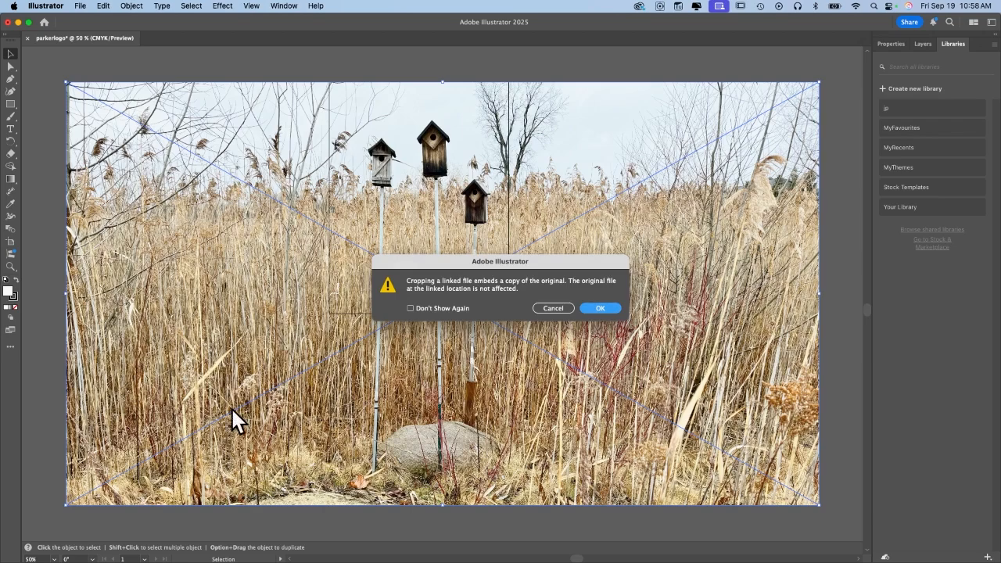
left_click(600, 309)
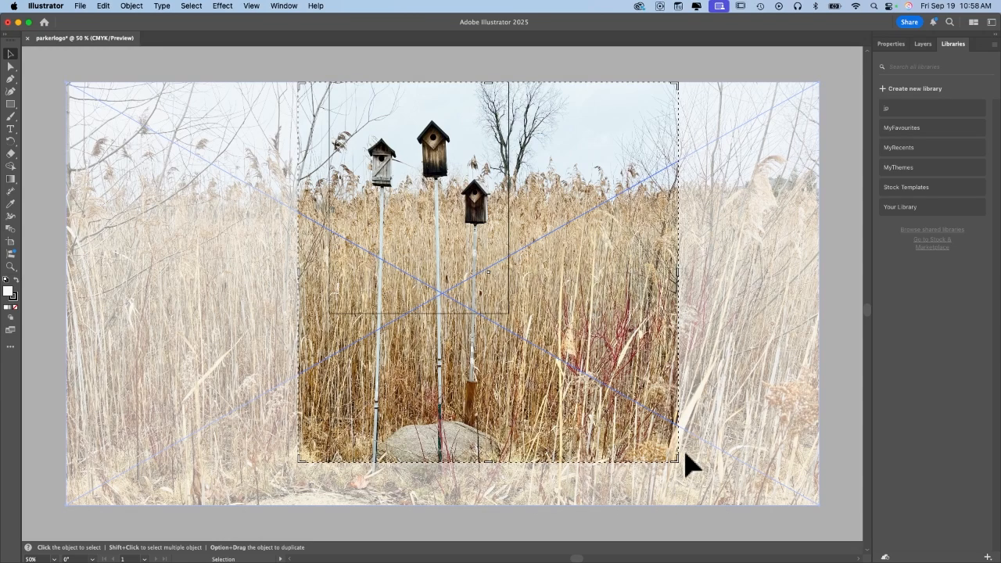
left_click_drag(682, 468, 509, 314)
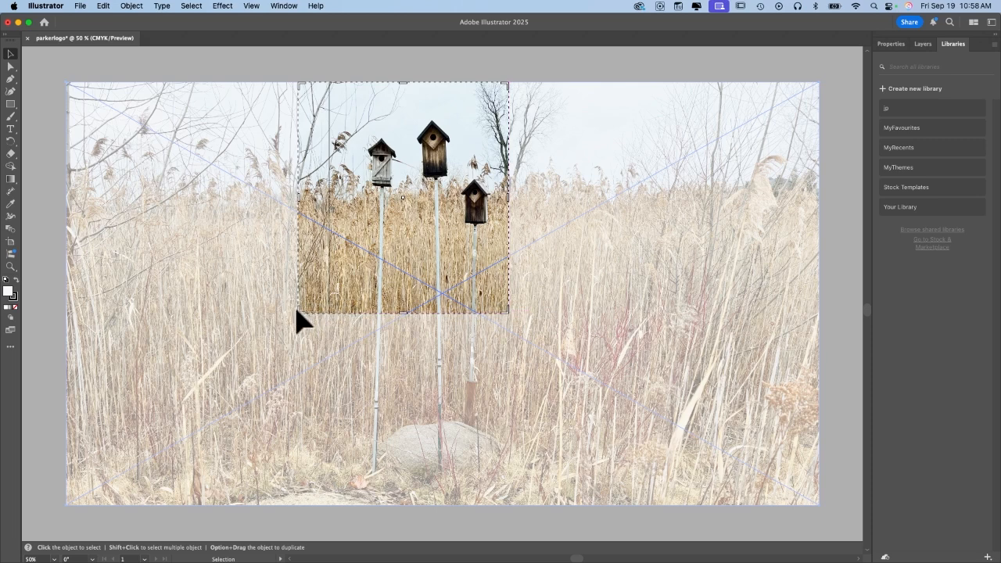
left_click_drag(297, 315, 329, 313)
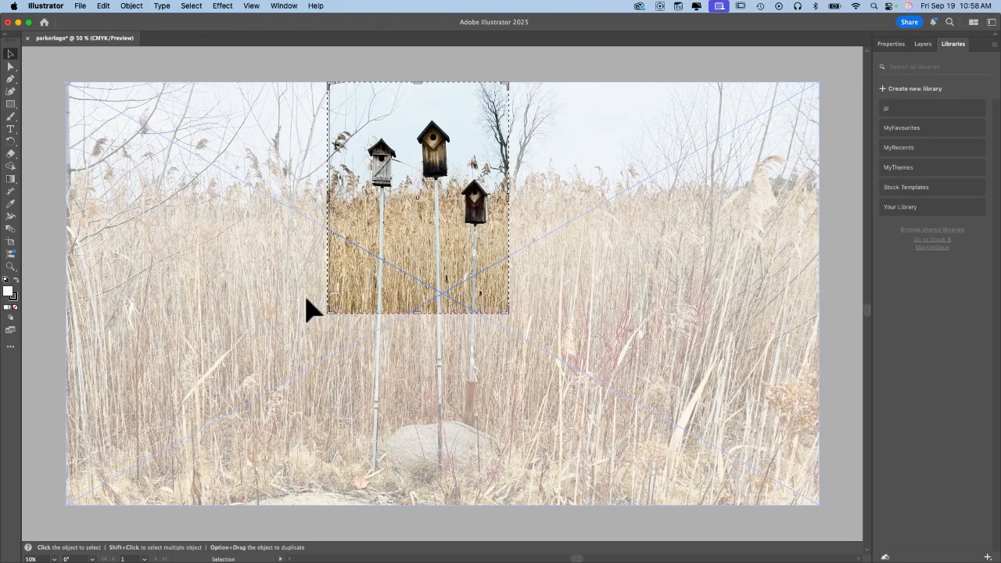
Tighten the crop area slightly inside the artboard's edges while keeping all three birdhouses, and apply the crop.
scroll(230, 274, "up", 3)
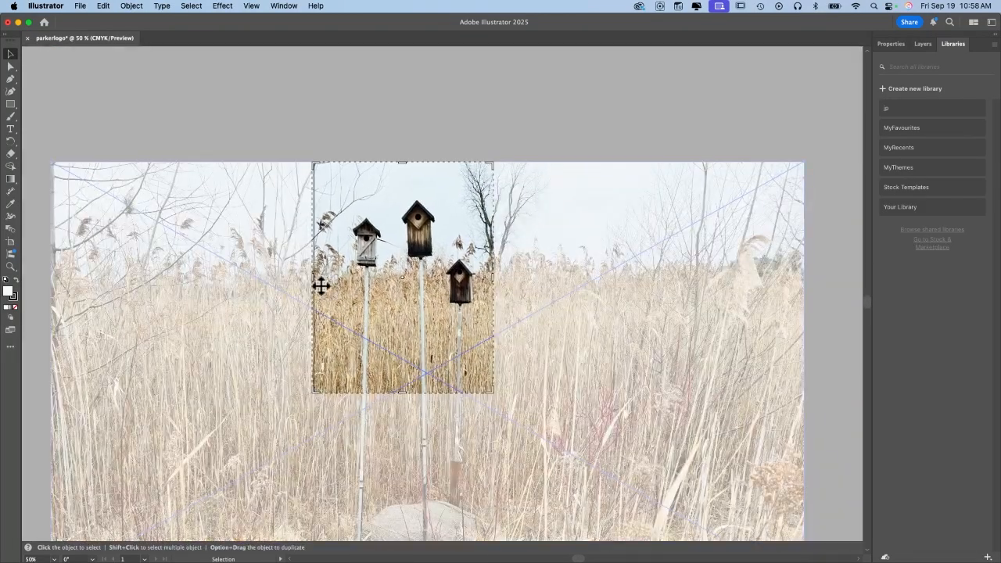
mouse_move(316, 282)
left_mouse_down()
mouse_move(327, 282)
mouse_move(317, 282)
left_mouse_up()
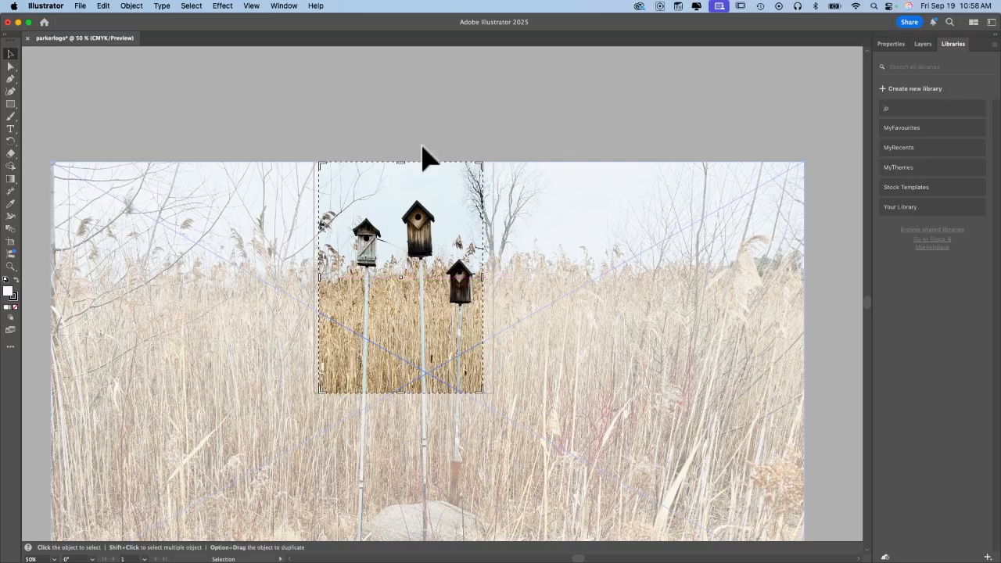
left_click_drag(406, 165, 406, 177)
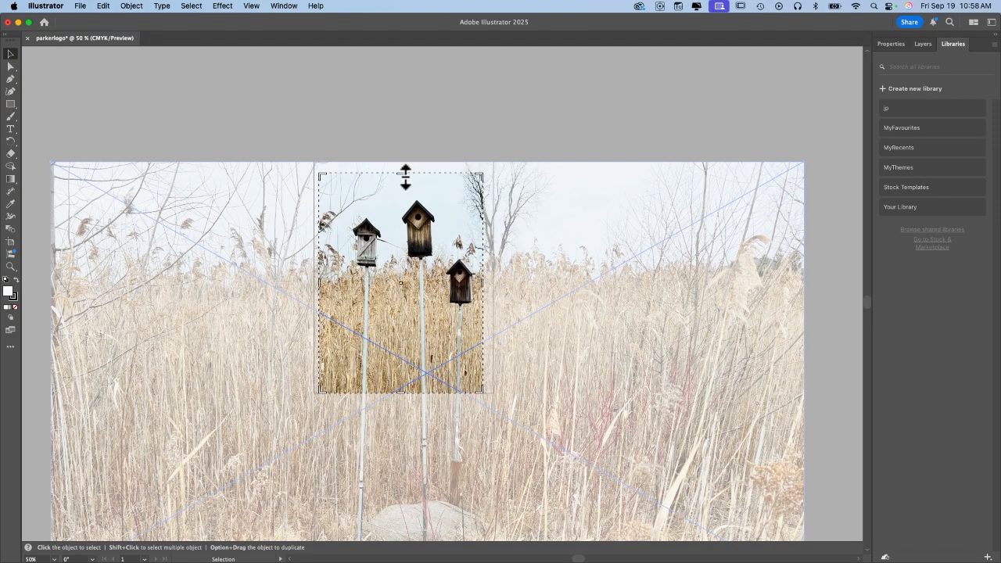
left_click_drag(393, 277, 393, 273)
key("Return")
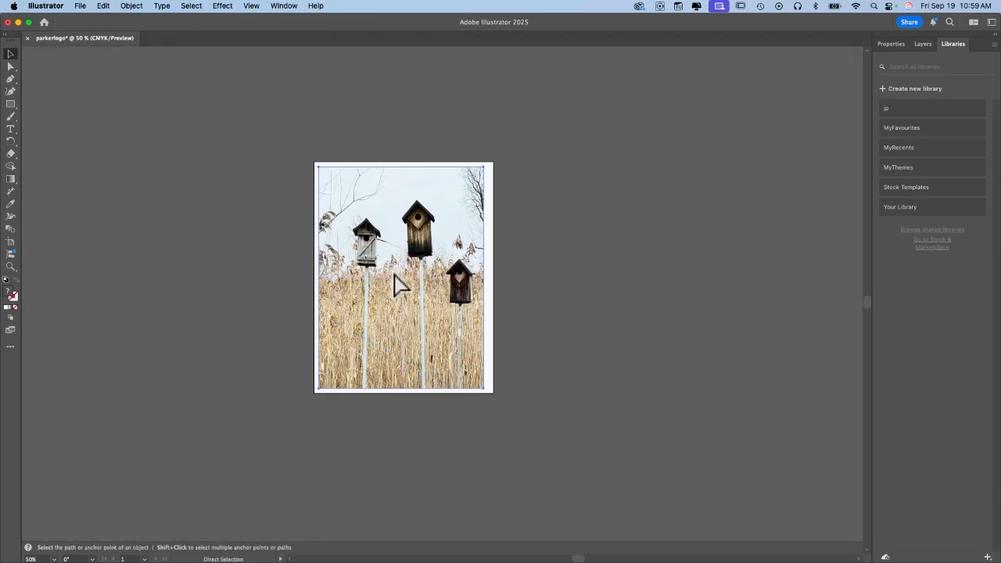
key("super+0")
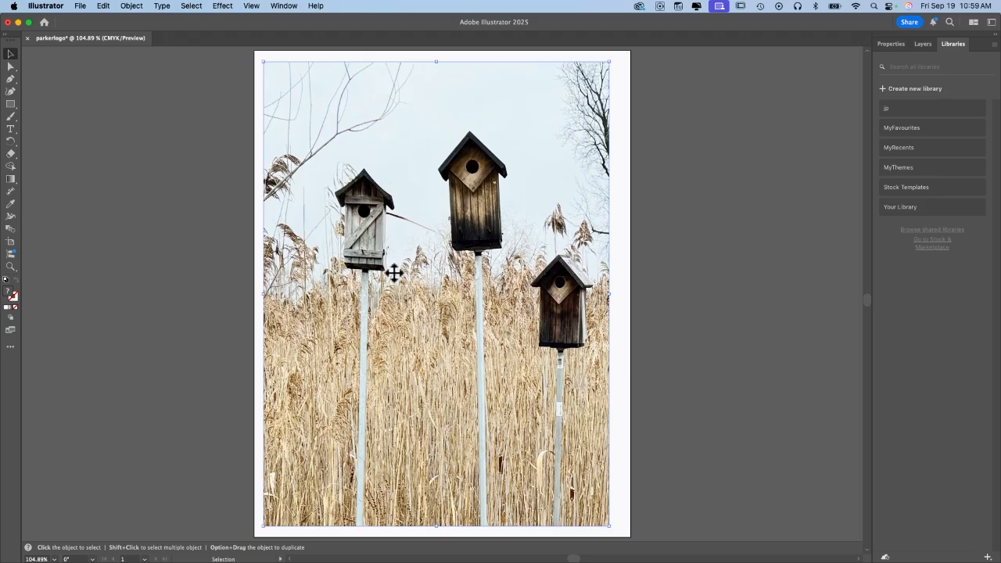
left_click(140, 5)
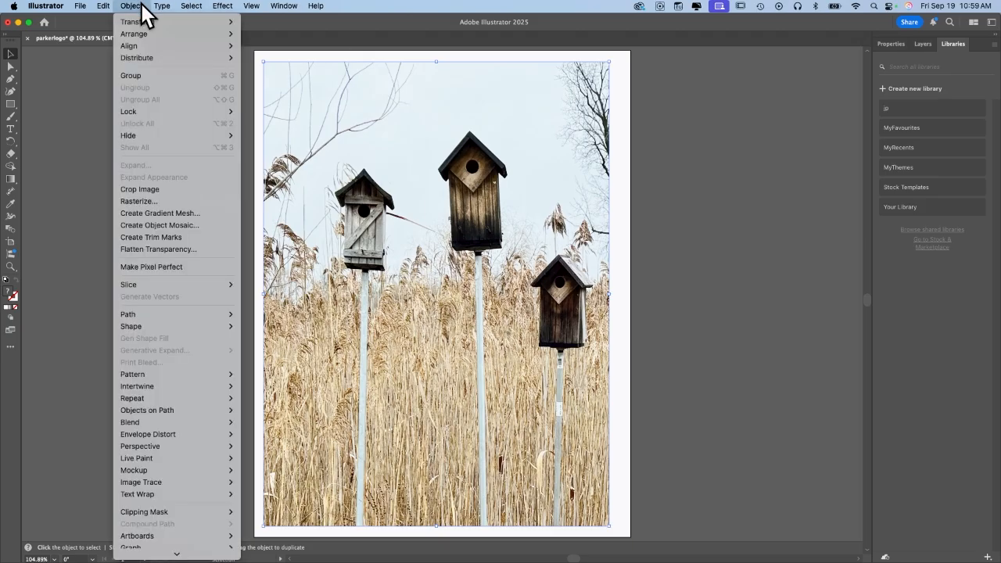
left_click(155, 191)
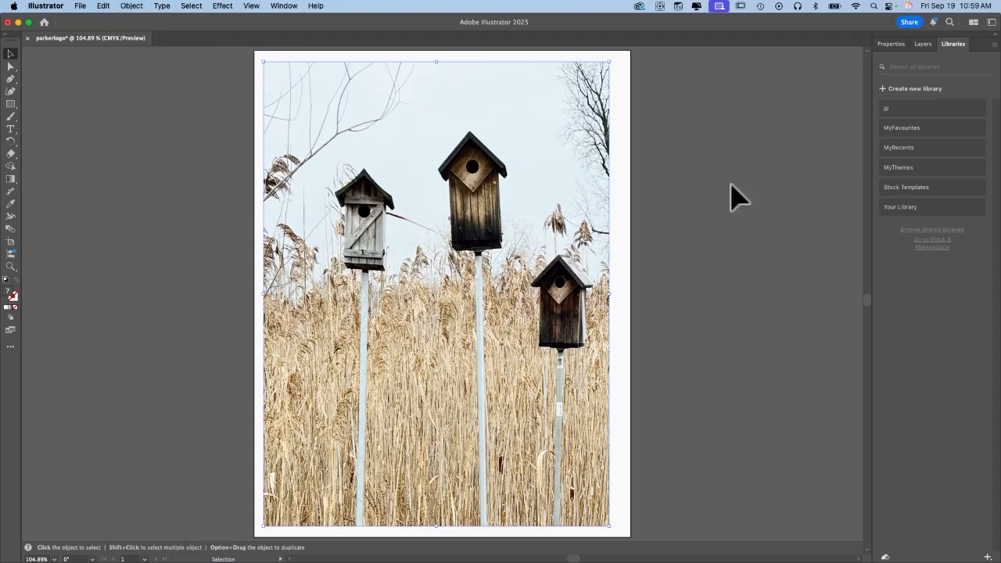
Rename the layer that holds the photo as "background image".
left_click(923, 45)
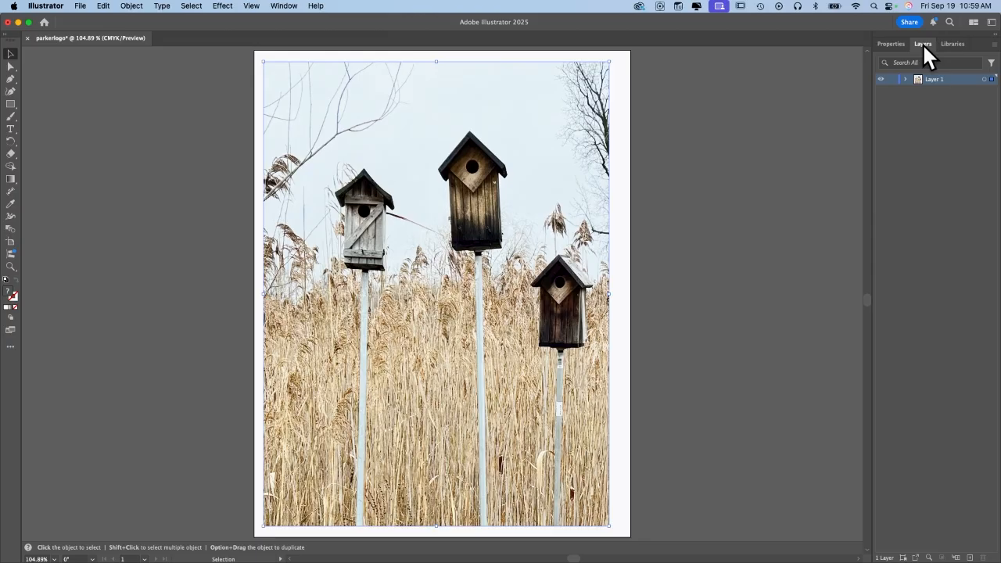
double_click(930, 78)
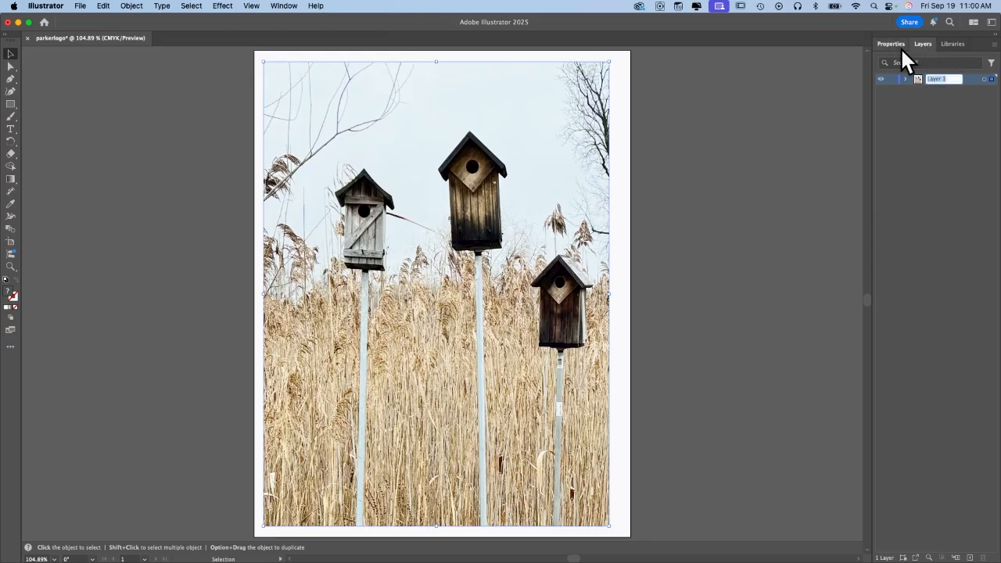
left_click(915, 42)
left_click(893, 43)
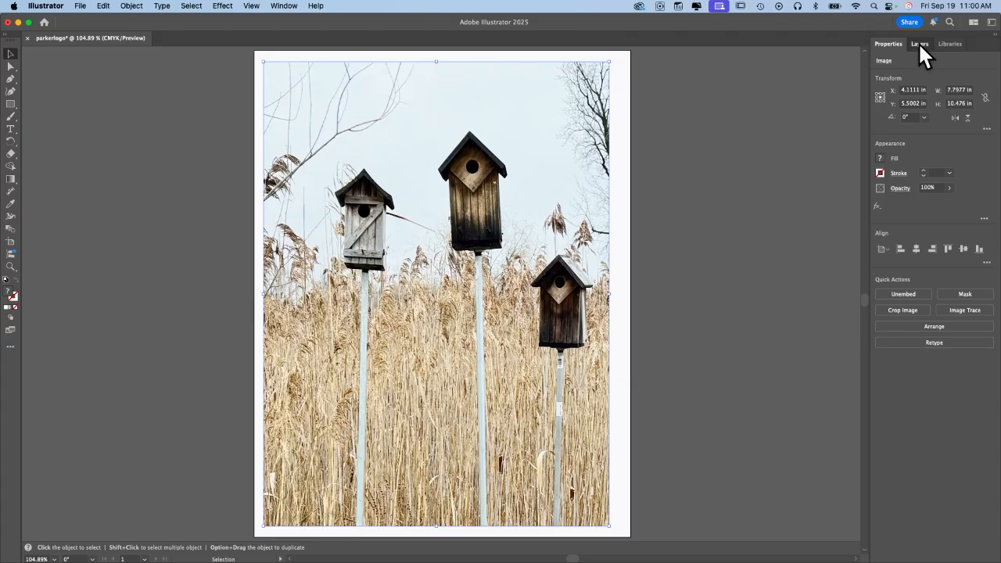
left_click(920, 44)
double_click(932, 78)
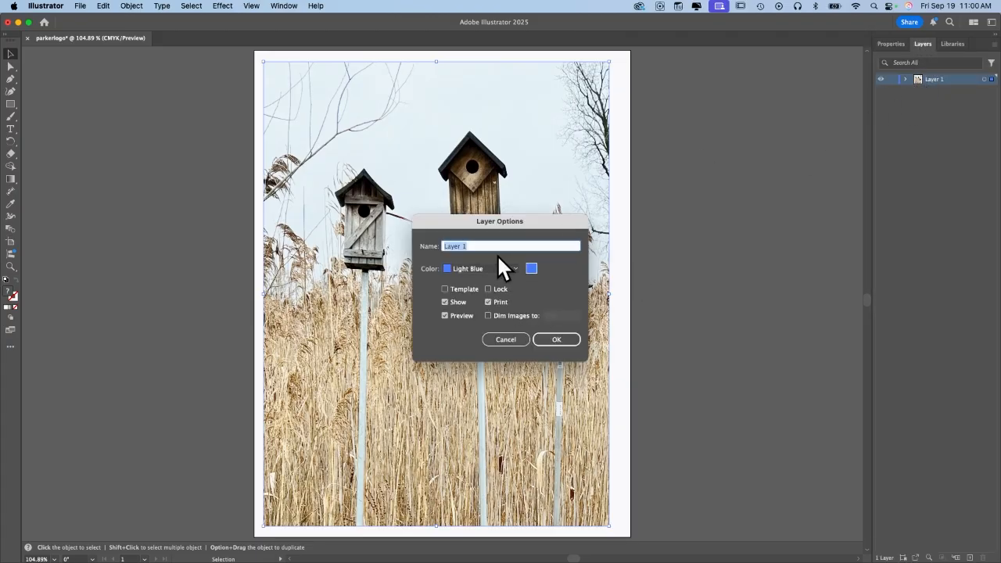
type("background image")
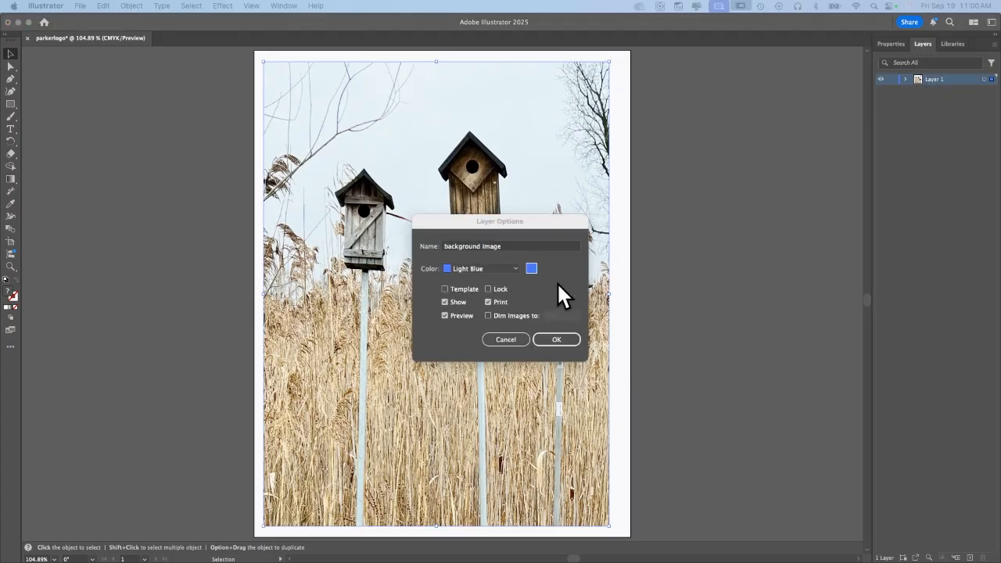
left_click(559, 337)
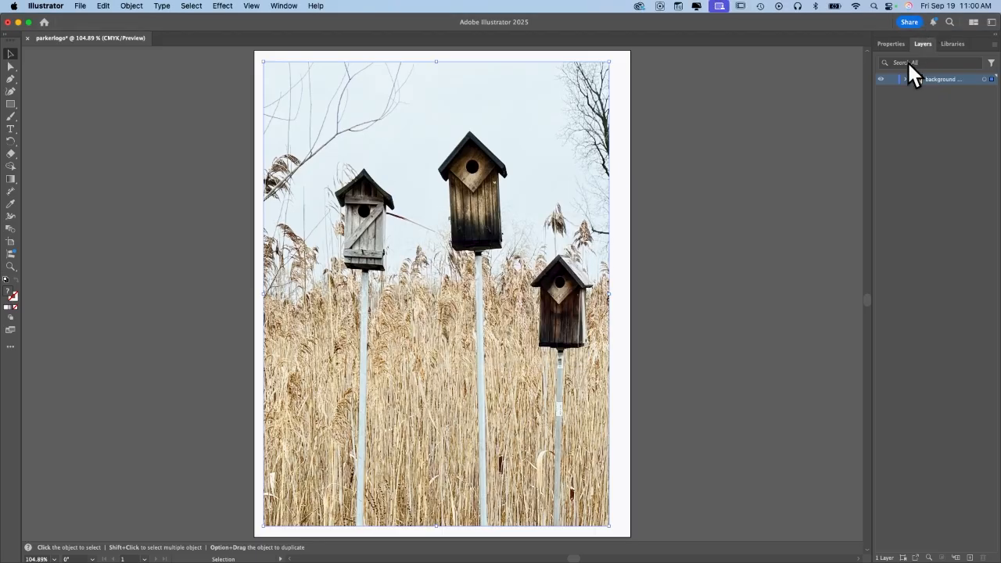
Add a new layer named "birdhouses" above the photo's layer and lock the background image layer.
left_click(970, 557)
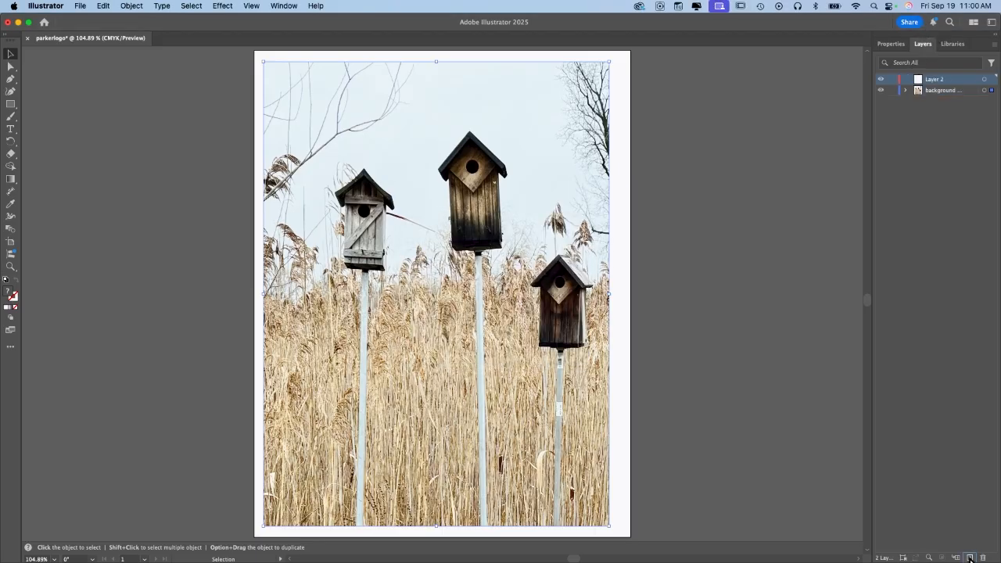
double_click(934, 79)
type("birdhouses")
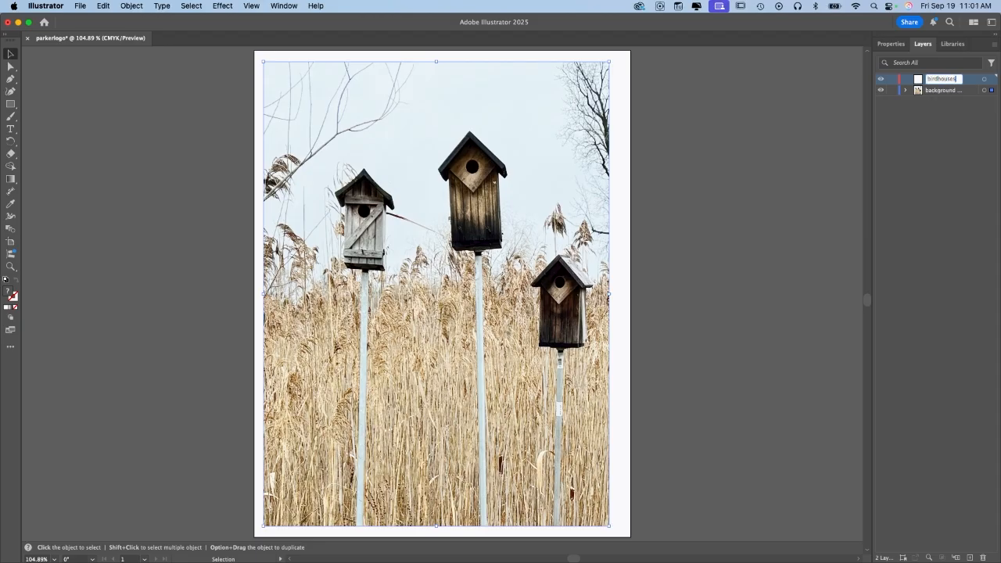
key("Return")
left_click(892, 91)
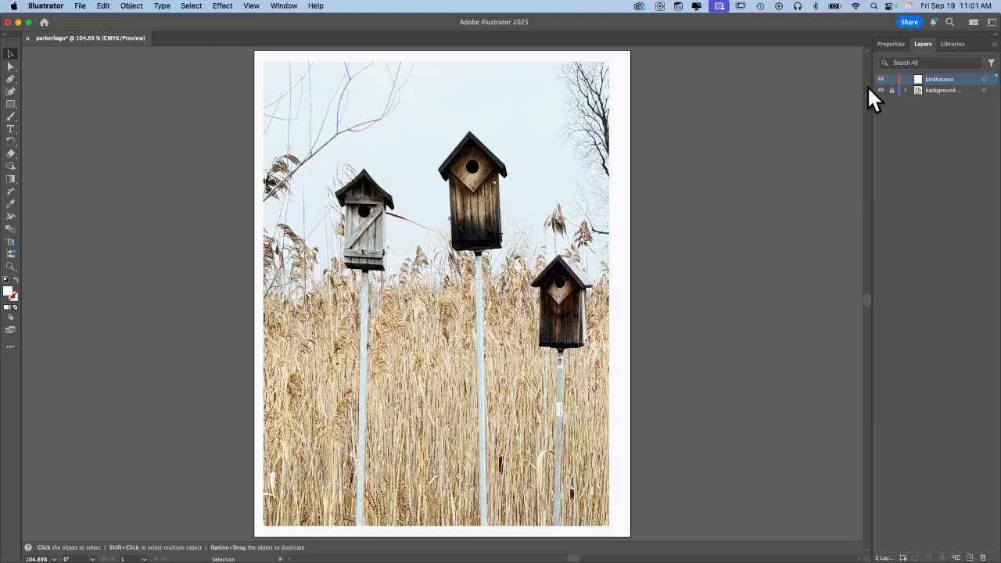
Draw a rectangle about 1.26 in wide and 2.56 in high over the middle birdhouse on the birdhouses layer.
left_click(256, 6)
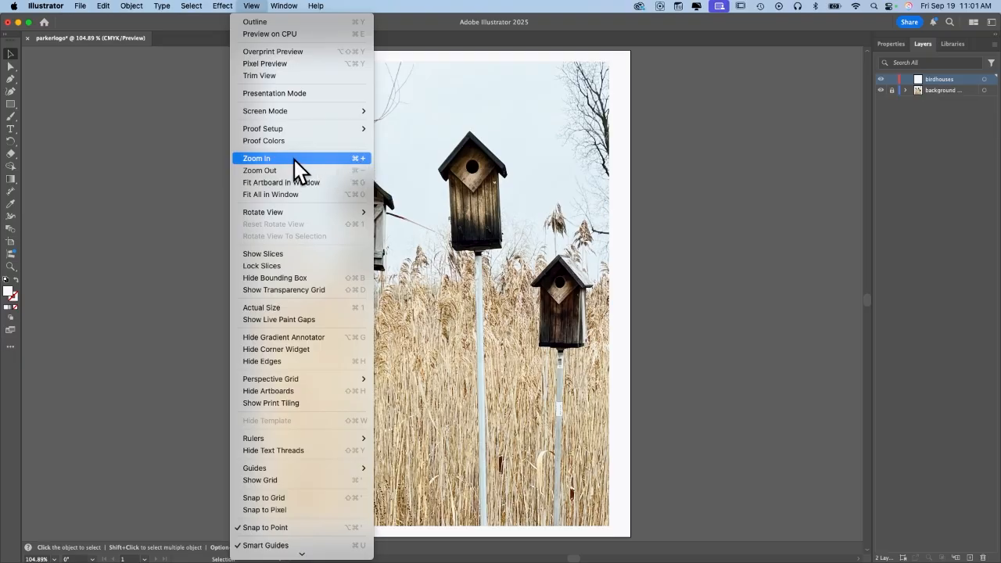
left_click(266, 157)
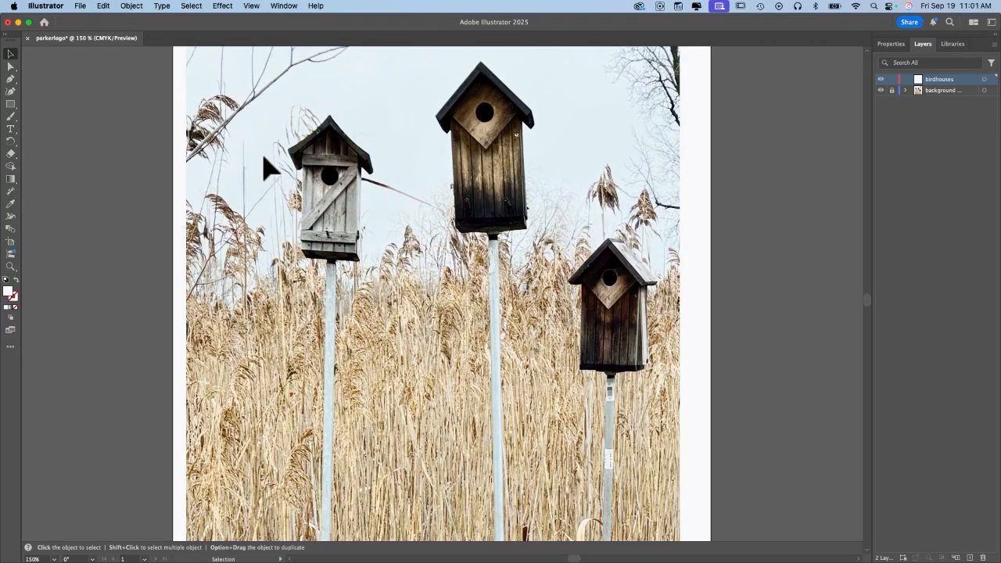
key("super+equal")
key("super+equal")
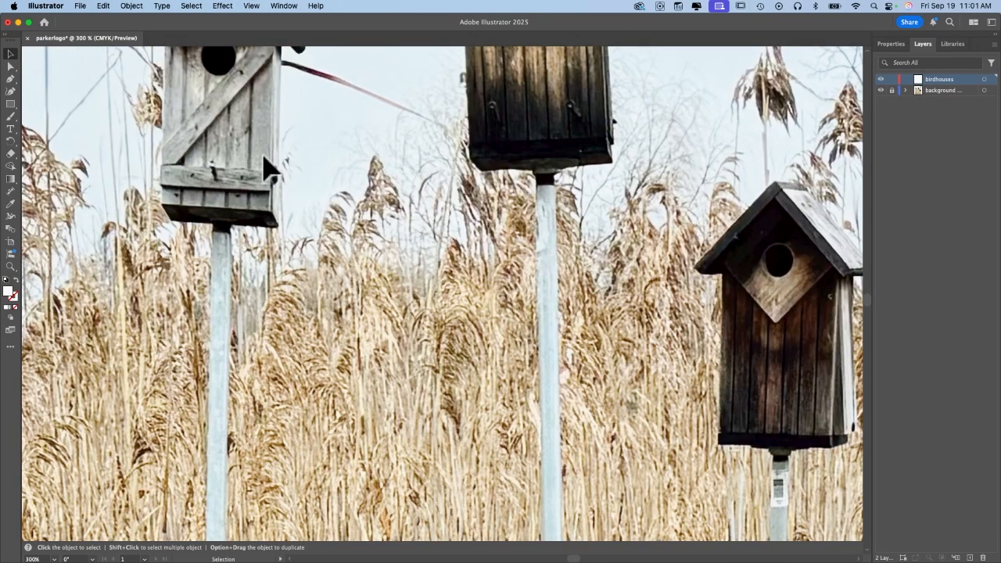
scroll(265, 166, "up", 10)
scroll(265, 166, "left", 4)
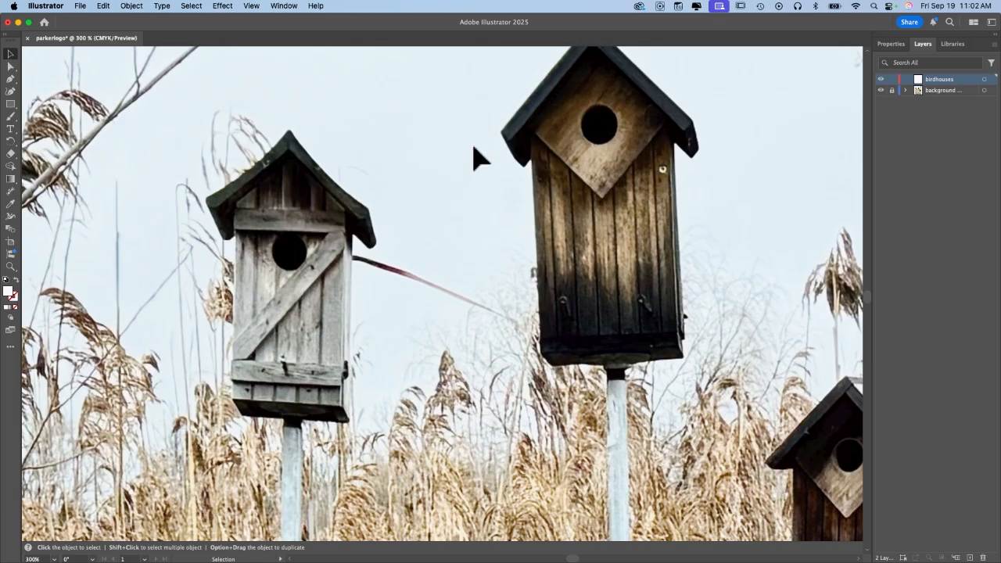
scroll(473, 156, "right", 4)
scroll(473, 156, "up", 1)
scroll(473, 156, "right", 6)
scroll(473, 156, "up", 3)
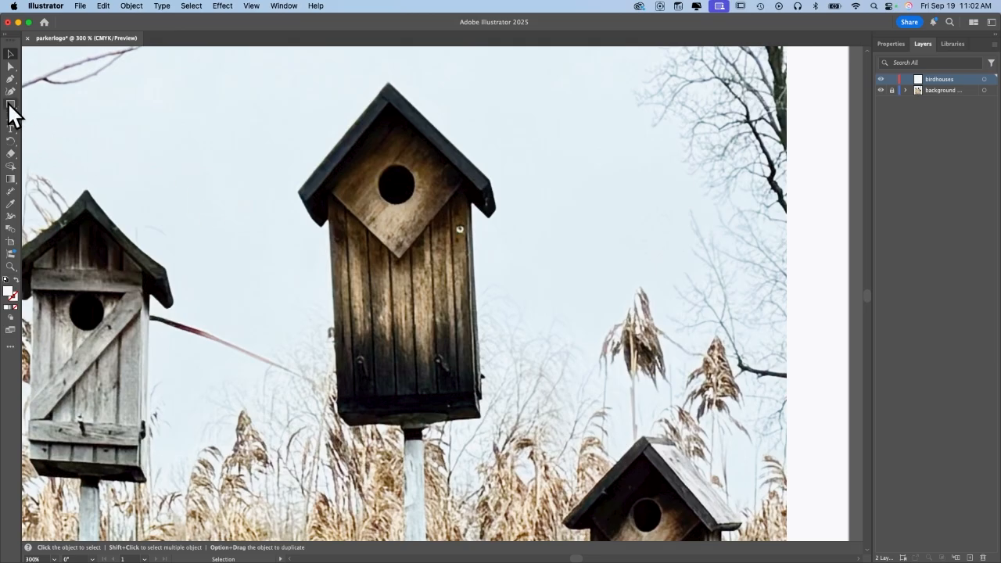
left_click_drag(10, 105, 49, 100)
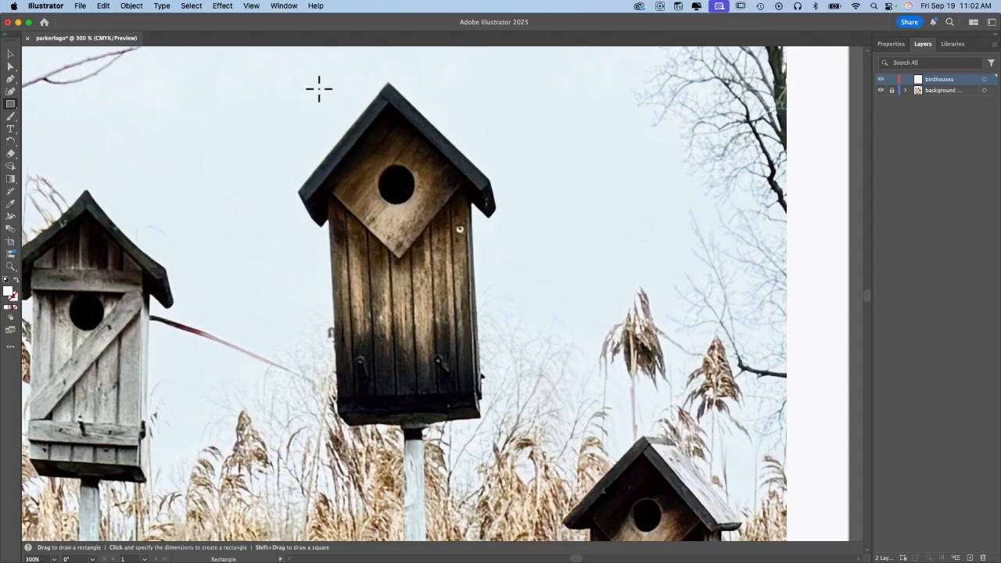
mouse_move(320, 88)
left_mouse_down()
mouse_move(439, 288)
mouse_move(479, 413)
left_mouse_up()
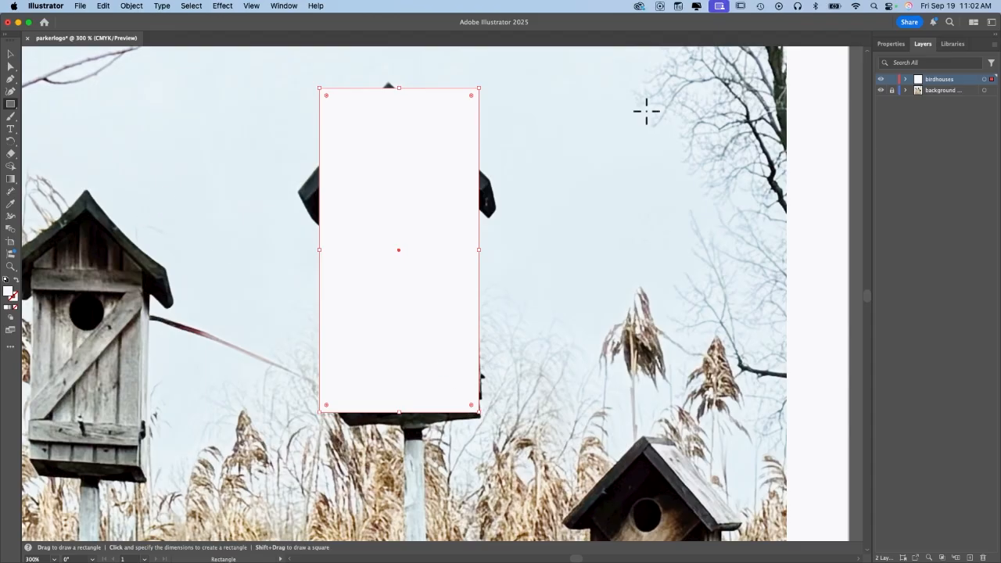
Remove the rectangle's fill, give it a black stroke, and deselect it.
left_click(890, 45)
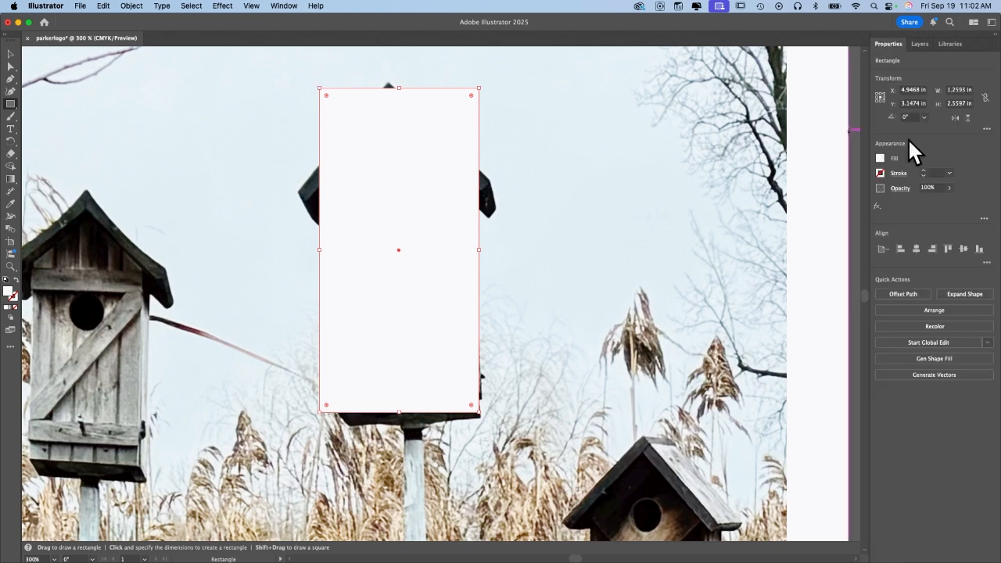
left_click(880, 159)
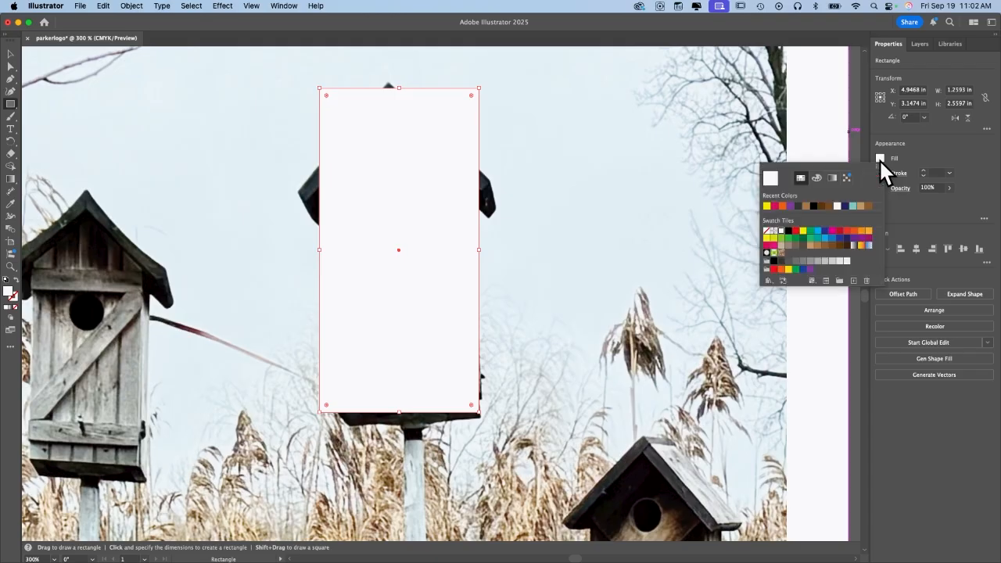
left_click(767, 231)
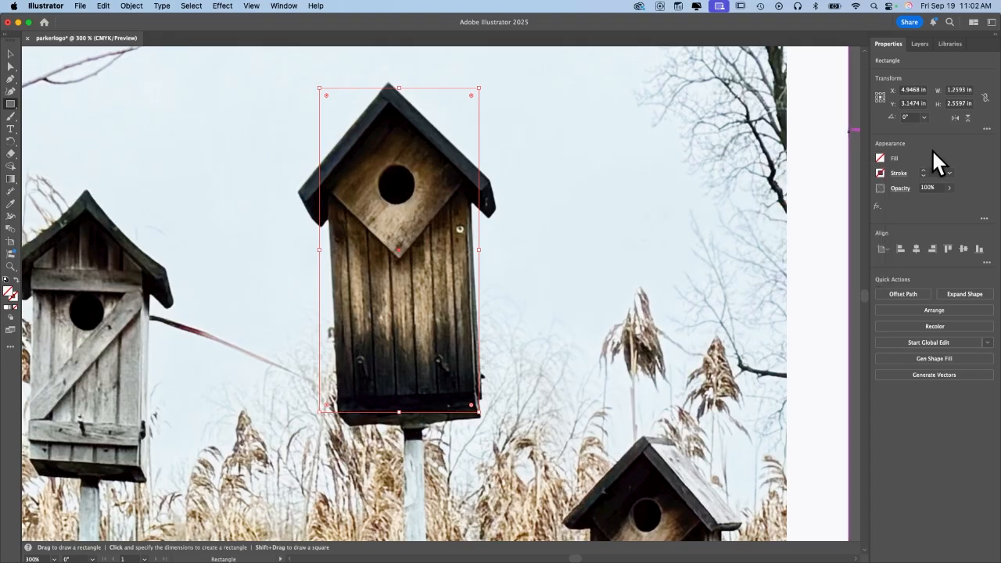
left_click(880, 173)
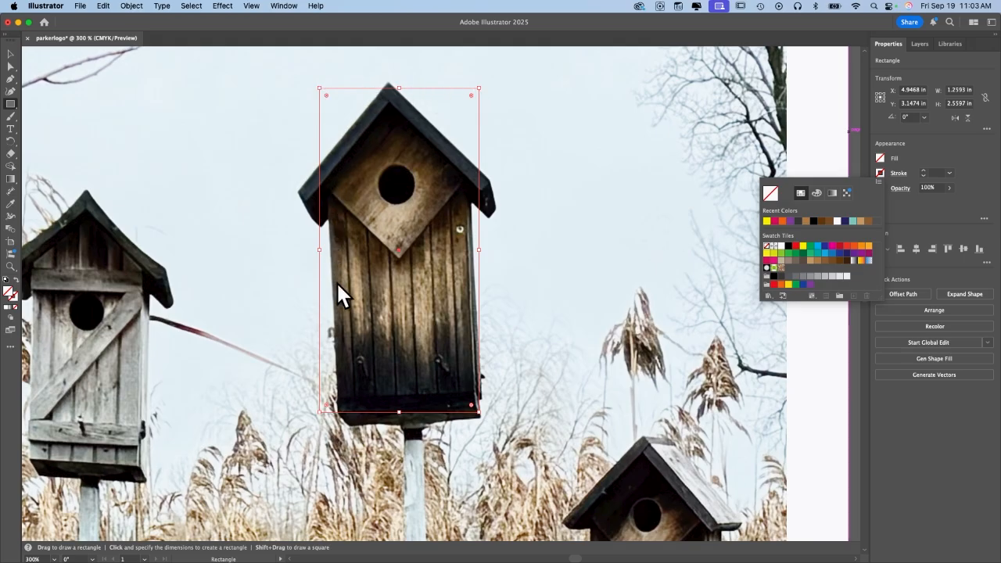
left_click(789, 247)
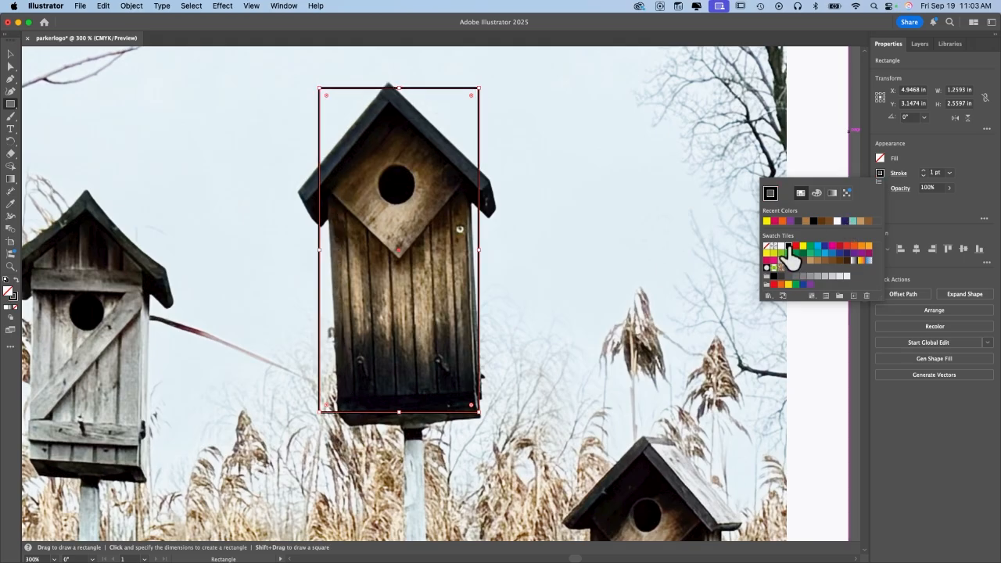
key("v")
left_click(858, 228)
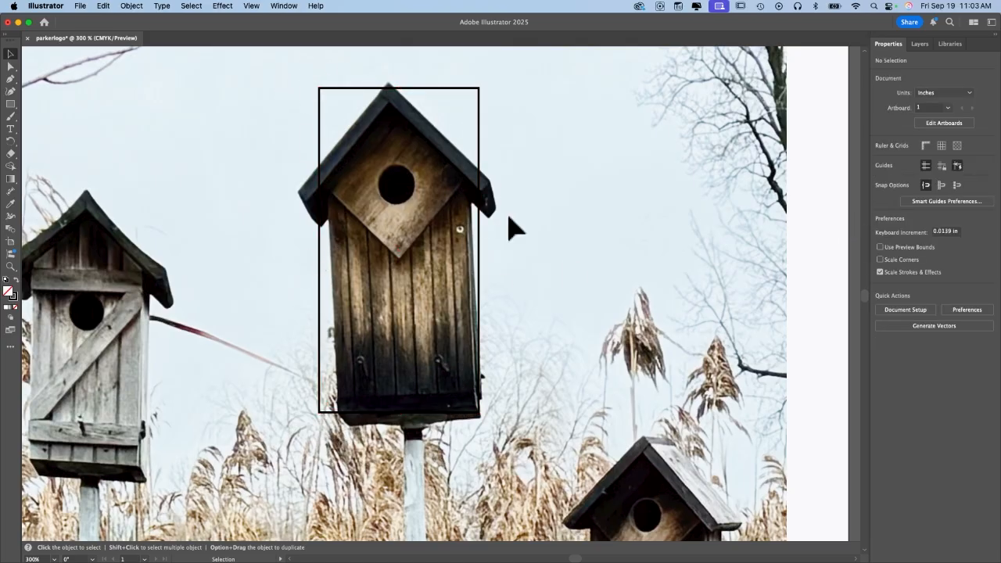
Narrow the rectangle to about 1.12 in by moving its left edge inward, and tilt it slightly counterclockwise.
left_click(479, 250)
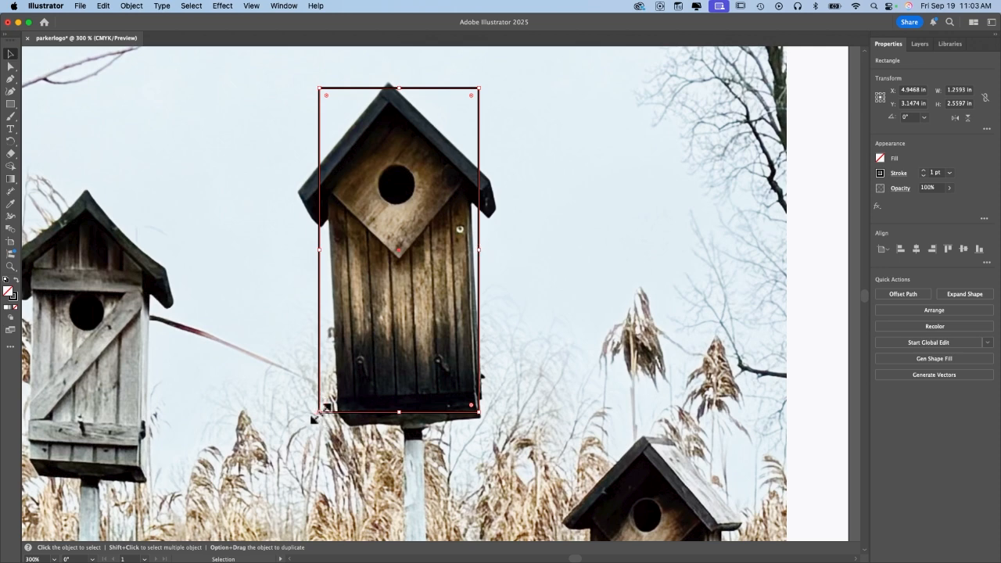
left_click_drag(320, 413, 336, 411)
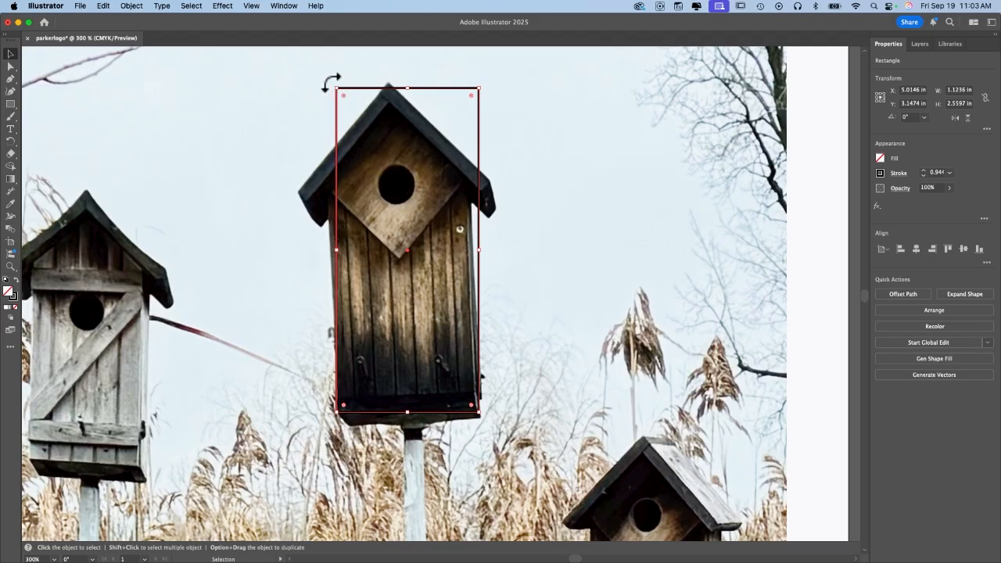
mouse_move(331, 81)
left_mouse_down()
mouse_move(336, 89)
mouse_move(279, 85)
mouse_move(391, 94)
mouse_move(326, 79)
left_mouse_up()
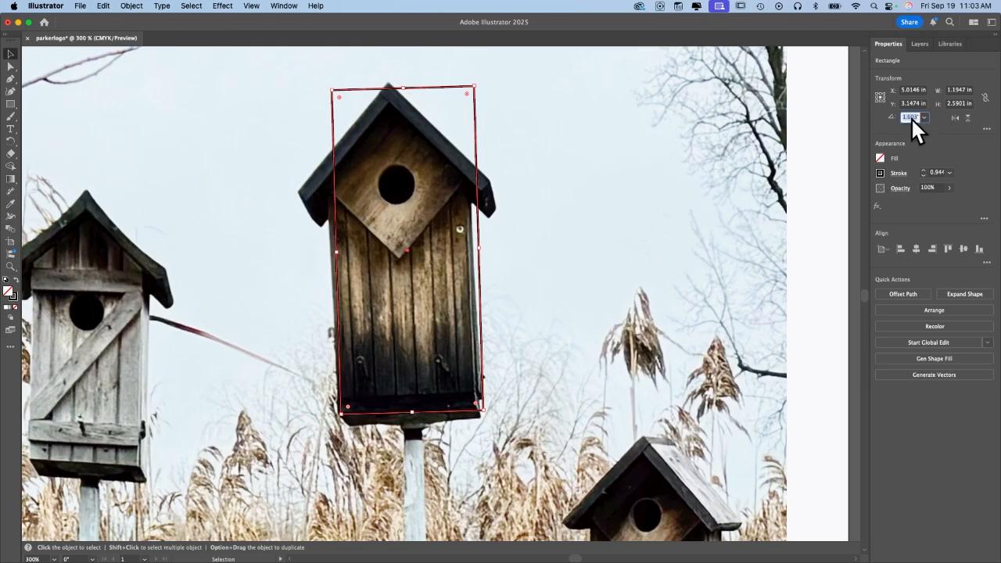
key("shift+Up")
key("shift+Up")
key("shift+Down")
Rotate the rectangle to about 3.2° and move it to line up with the middle birdhouse's body.
left_click_drag(505, 399, 486, 409)
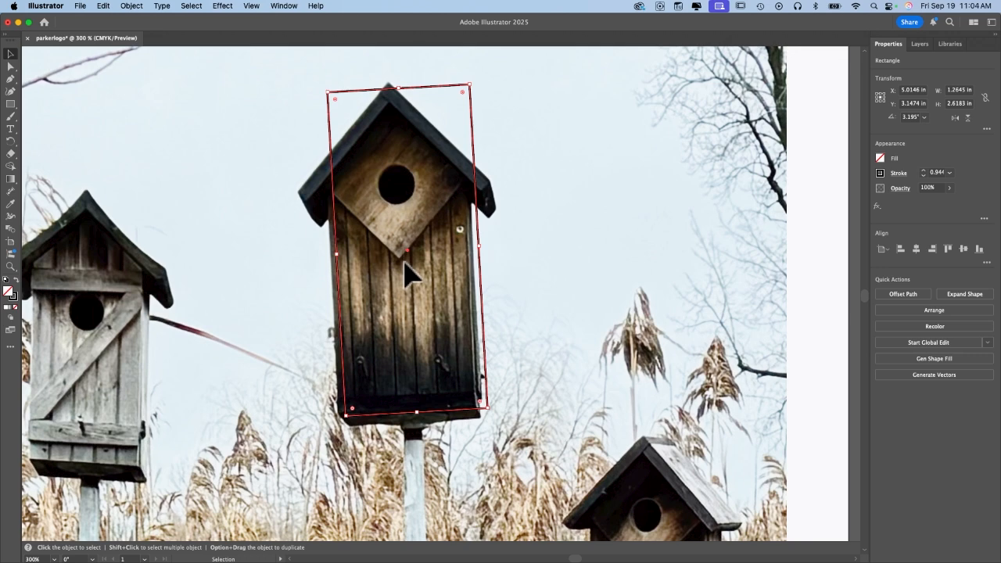
mouse_move(407, 262)
left_mouse_down()
mouse_move(404, 278)
mouse_move(401, 257)
left_mouse_up()
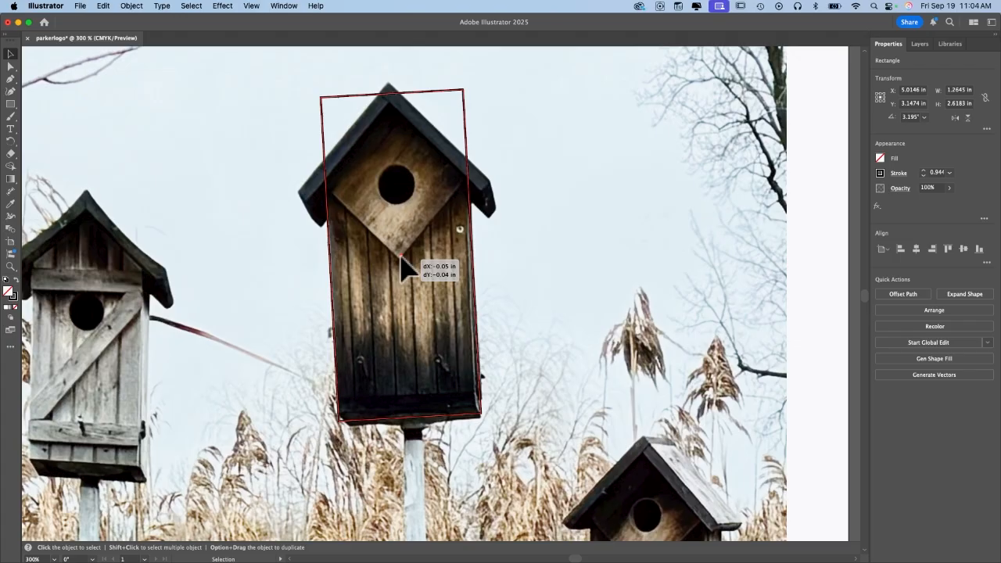
left_click_drag(400, 258, 400, 258)
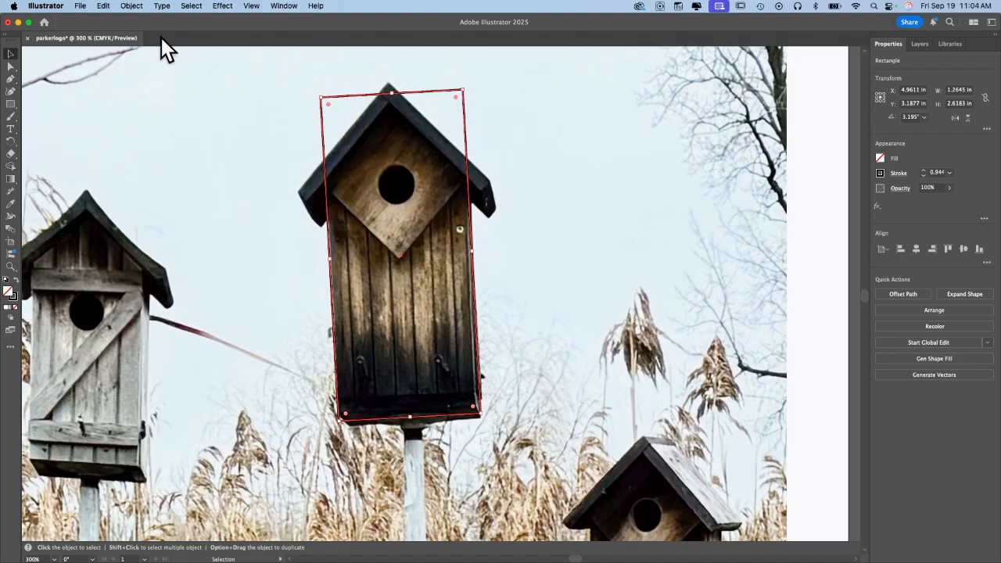
Draw a hexagon about 1.32 in wide and 1.51 in high and place it in the open sky right of the middle birdhouse.
left_click(11, 105)
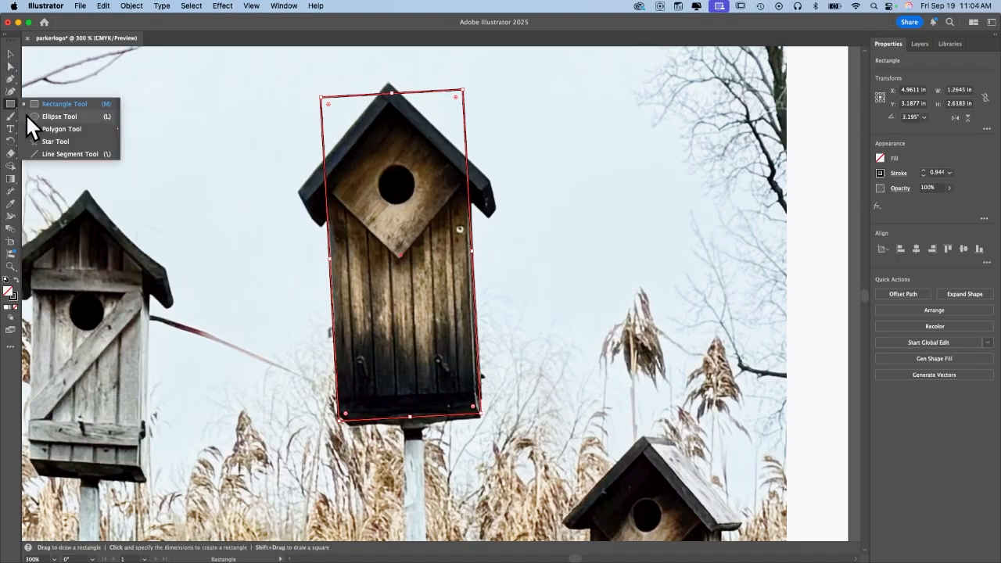
left_click(45, 129)
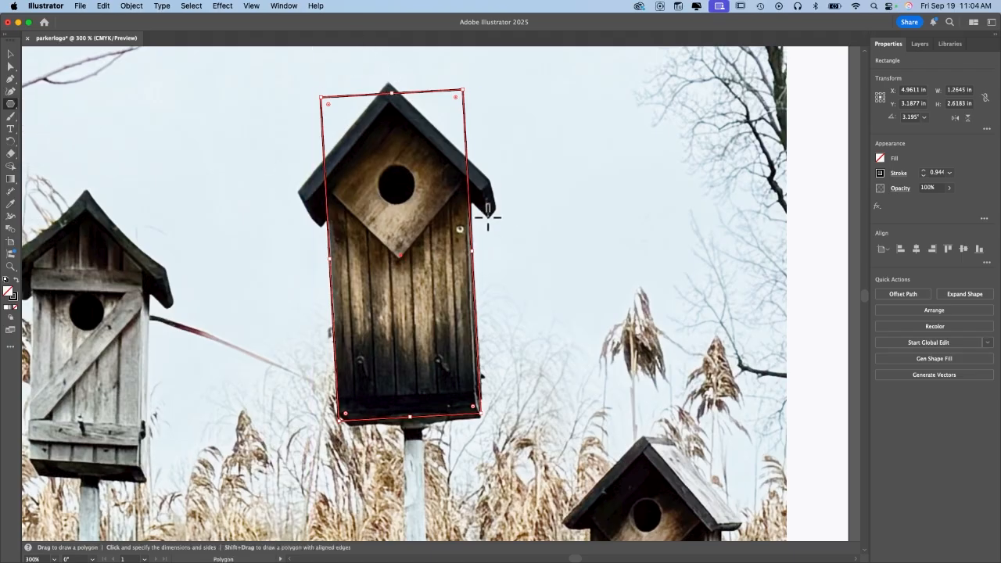
left_click_drag(488, 219, 405, 169)
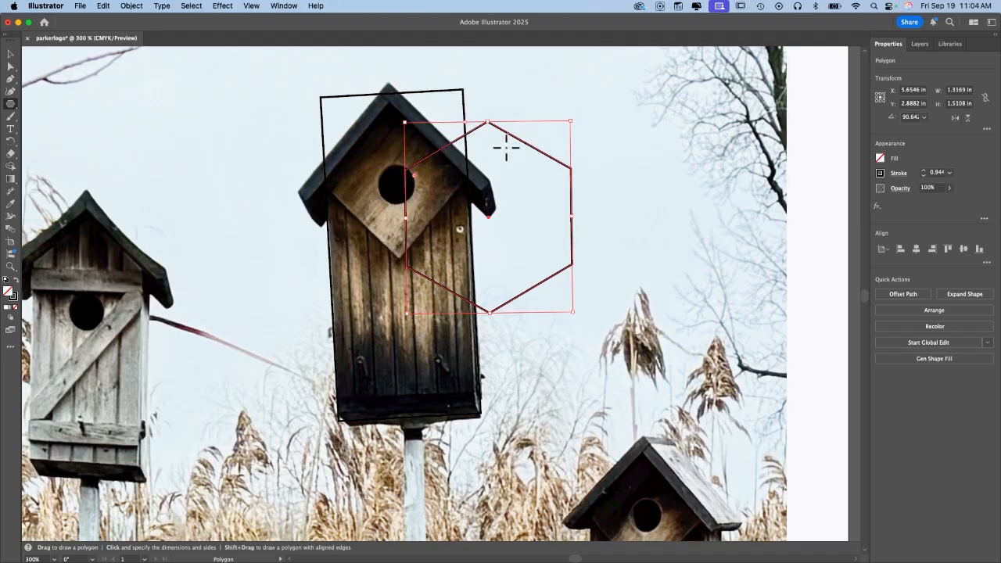
left_click(11, 54)
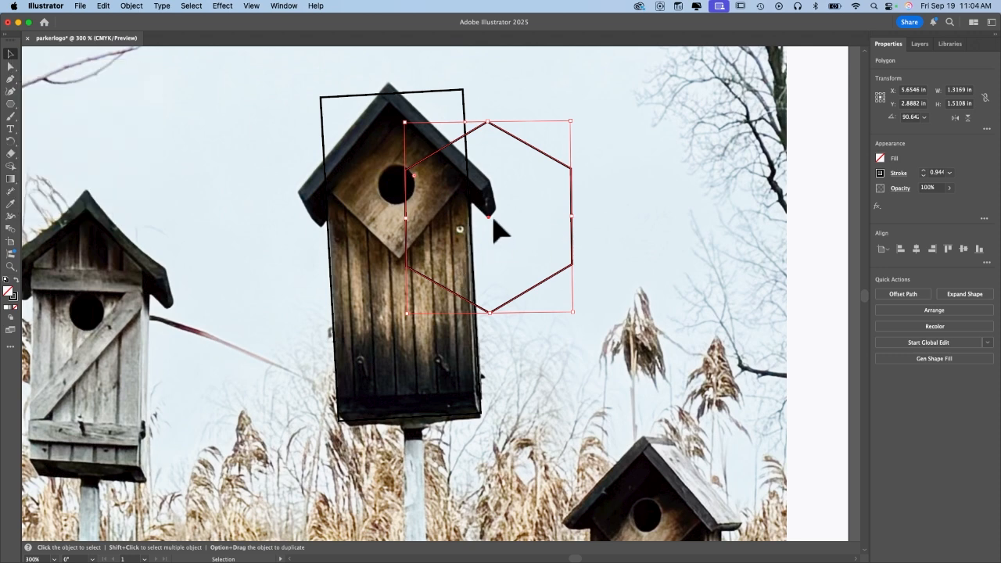
left_click_drag(487, 227, 623, 233)
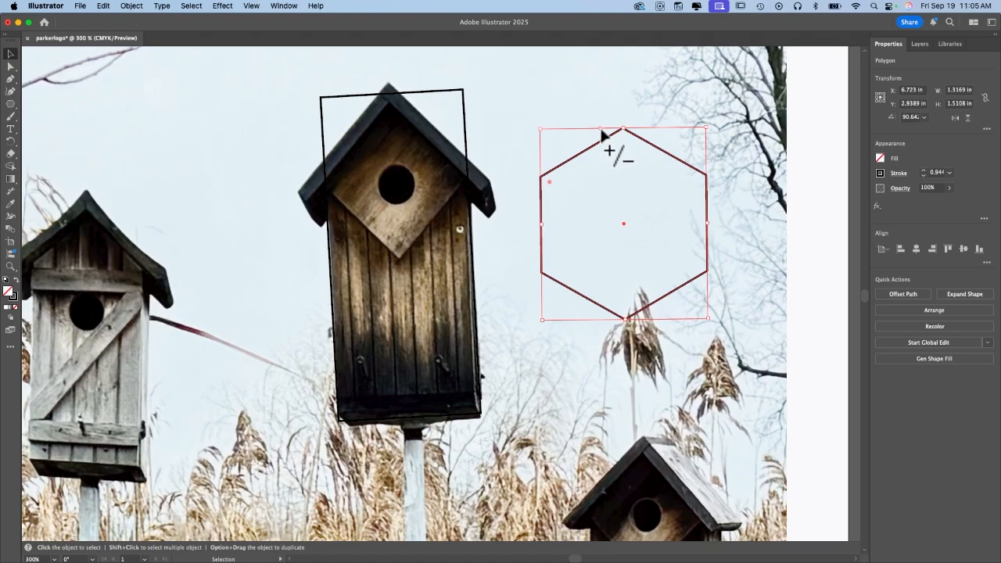
Reduce the hexagon to a triangle, rotate it to point up at about 3.2°, and move it over the middle birdhouse's roof.
left_click_drag(602, 135, 564, 137)
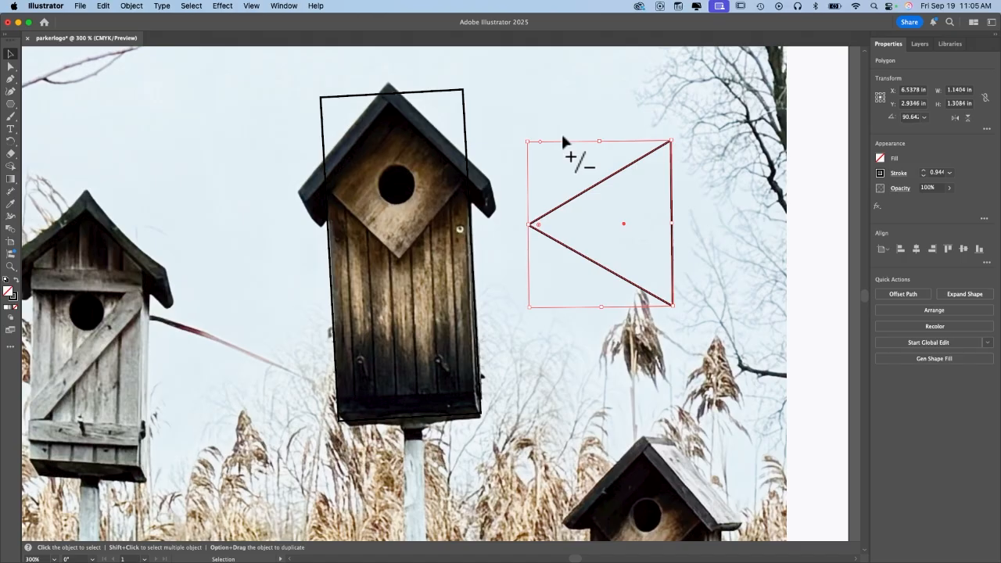
left_click_drag(671, 136, 686, 258)
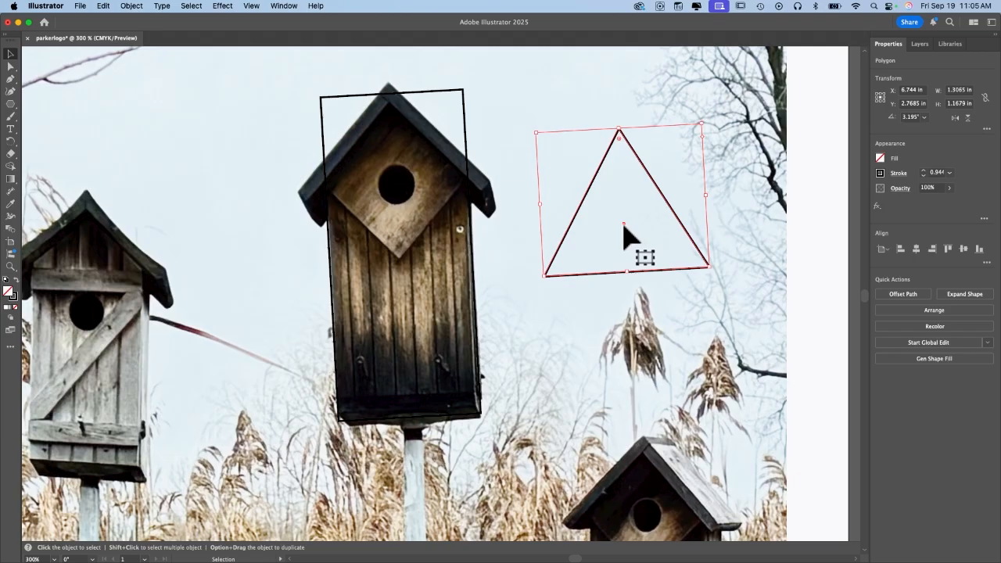
left_click_drag(623, 225, 381, 147)
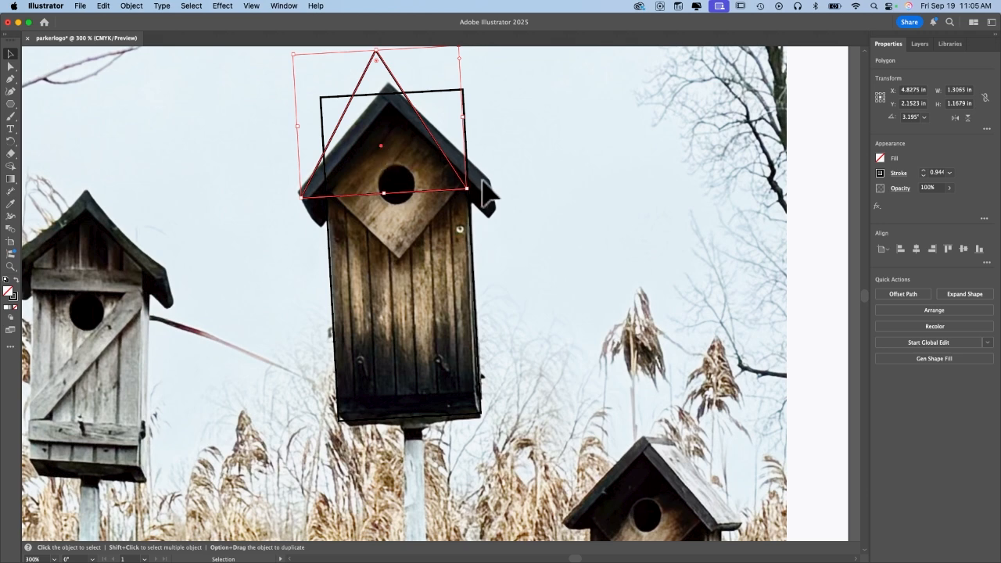
Resize the triangle to about 1.52 in wide and 1.01 in high, with its tilt at about 1.7°, to match the roof.
left_click_drag(463, 184, 493, 196)
left_click_drag(299, 210, 301, 205)
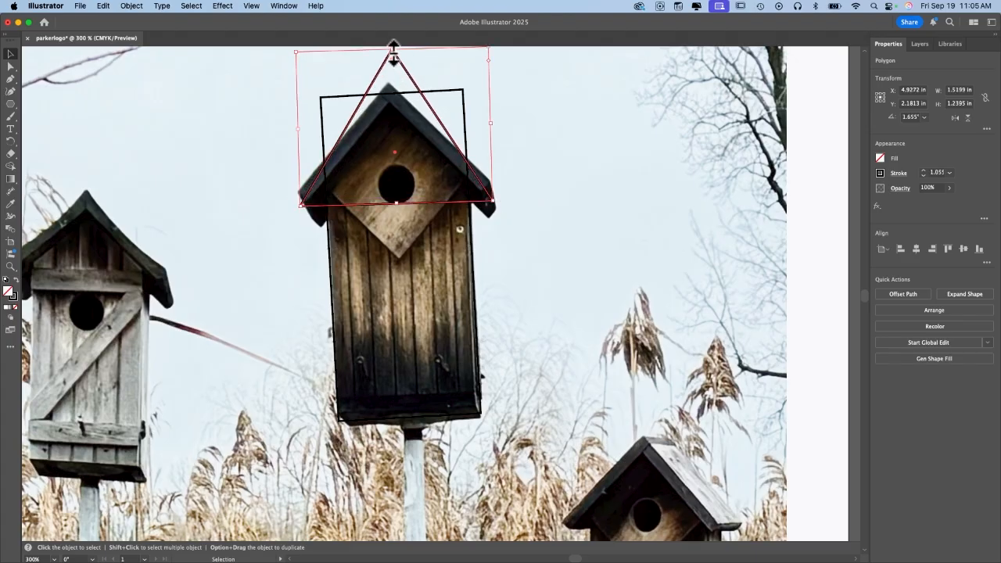
left_click_drag(393, 50, 379, 156)
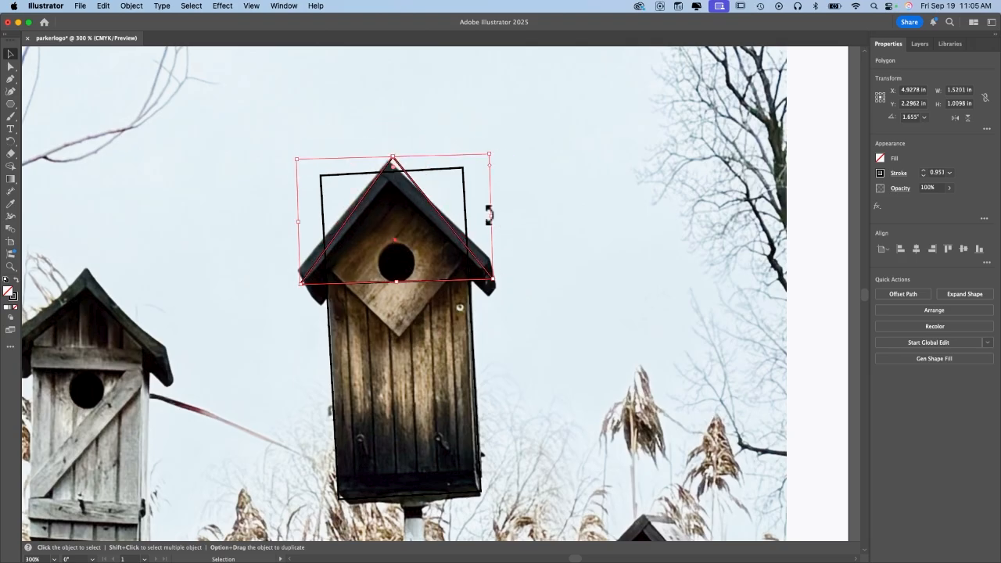
Widen the triangle to about 1.64 in and adjust its position and tilt so its tip meets the roof peak.
left_click_drag(493, 219, 500, 217)
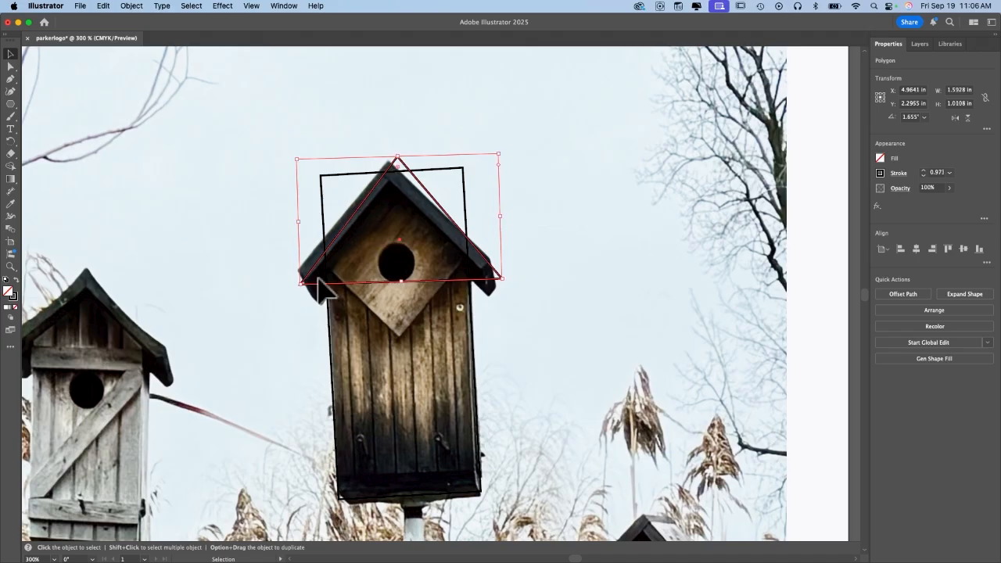
left_click_drag(298, 221, 290, 221)
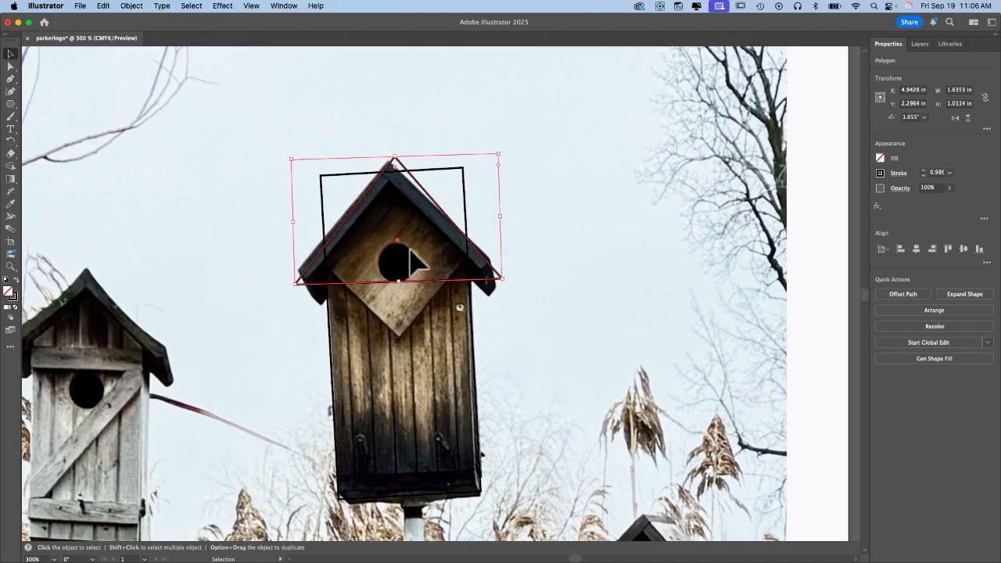
left_click_drag(397, 241, 390, 242)
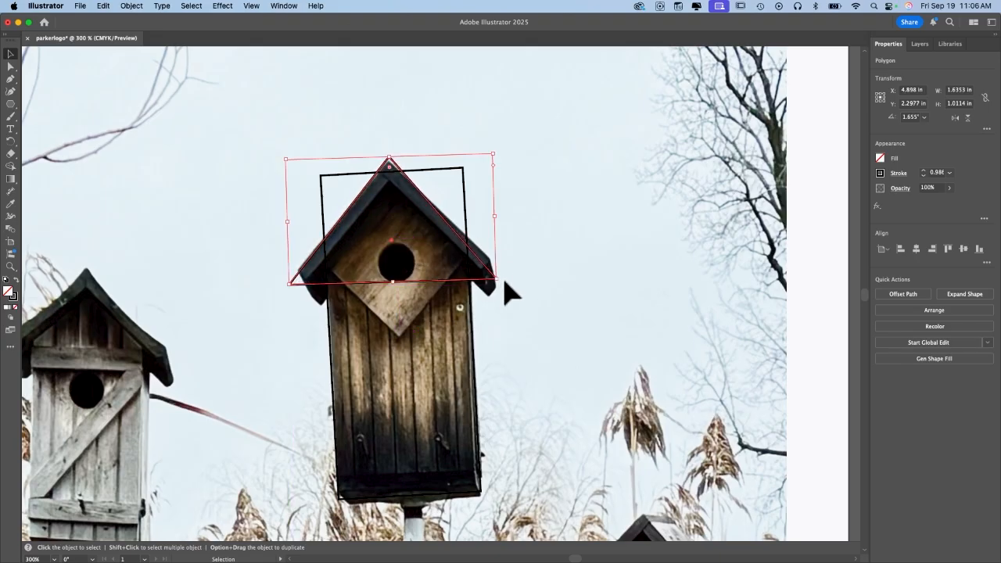
left_click_drag(505, 281, 503, 277)
left_click(585, 255)
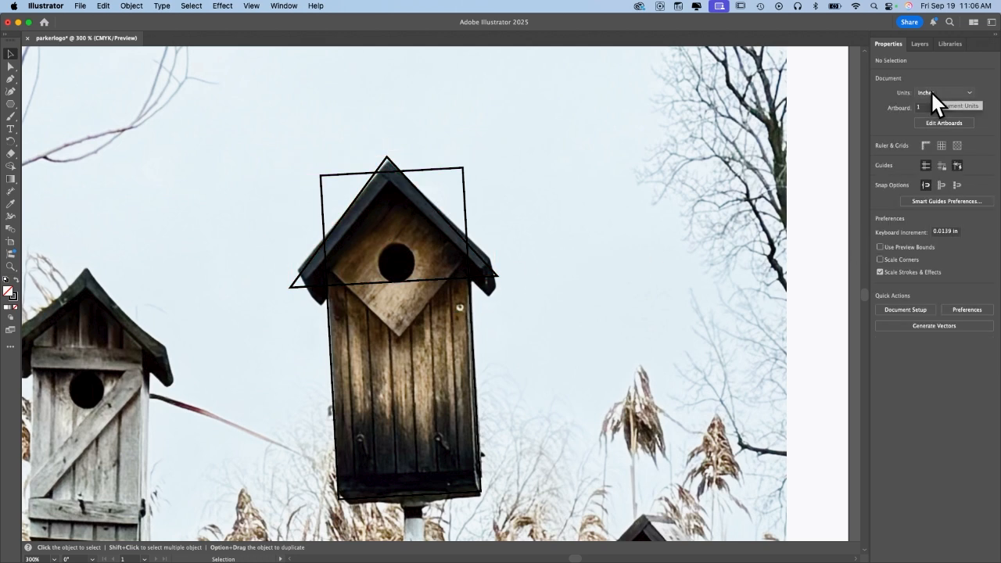
Hide the background image layer so only the traced shapes show.
left_click(923, 43)
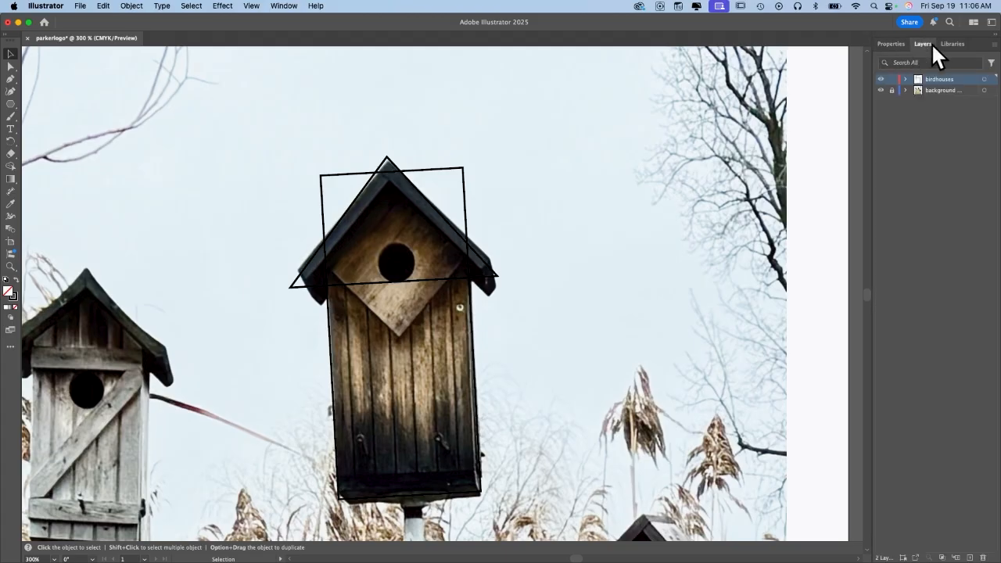
left_click(881, 90)
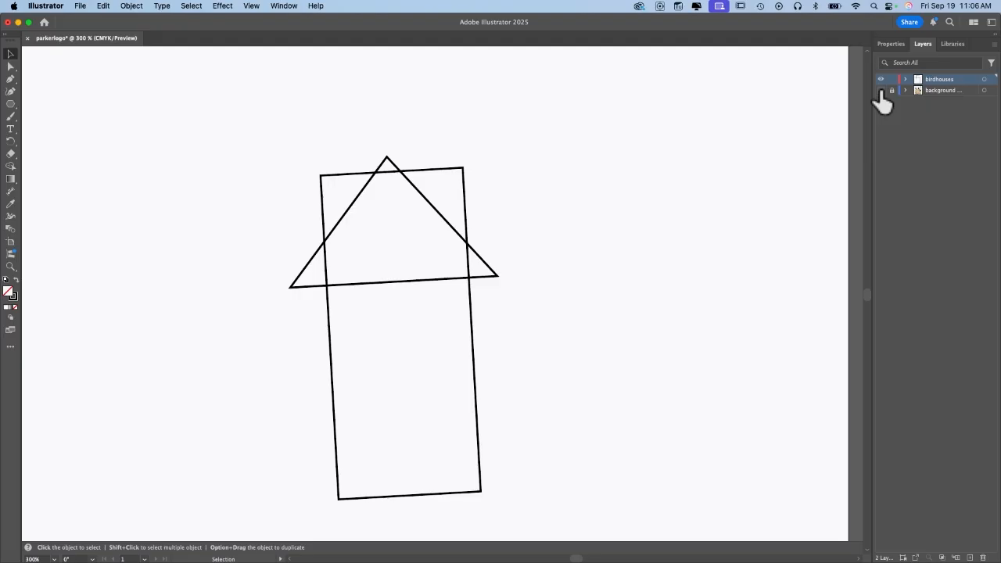
left_click(881, 90)
left_click(881, 90)
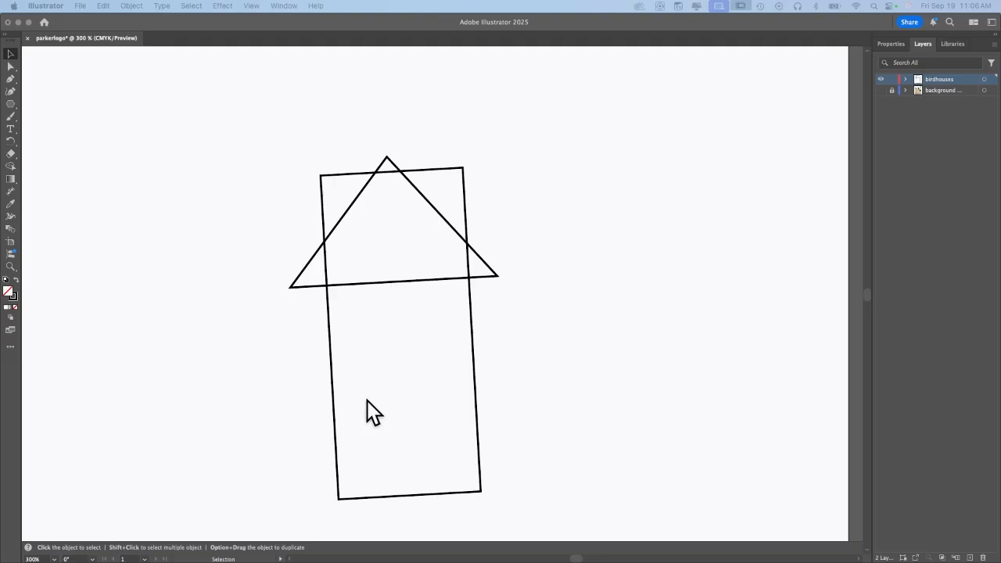
Select the triangle and rectangle and merge the body, roof and peak regions into one birdhouse outline with Shape Builder.
left_click(10, 167)
left_click(11, 168)
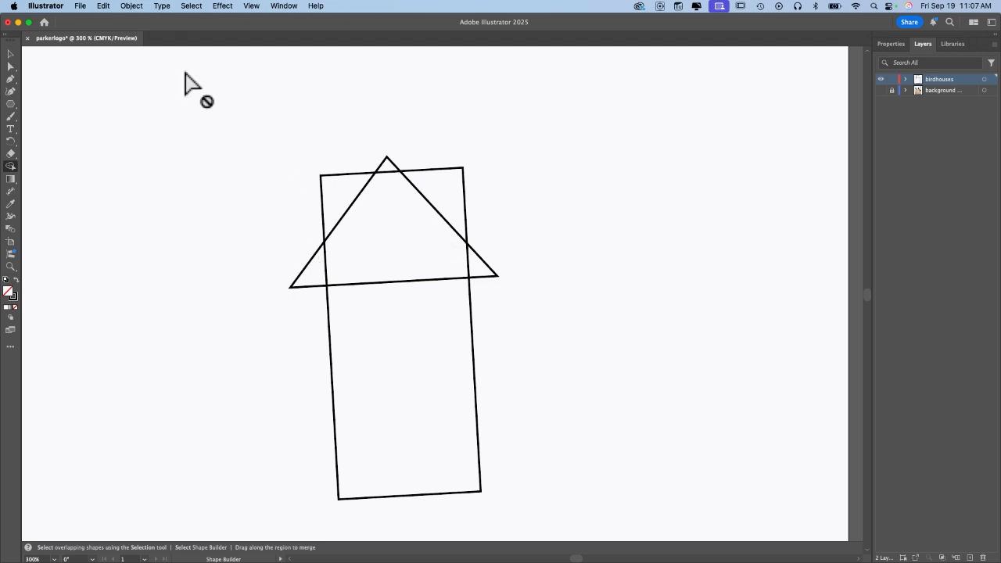
left_click(10, 54)
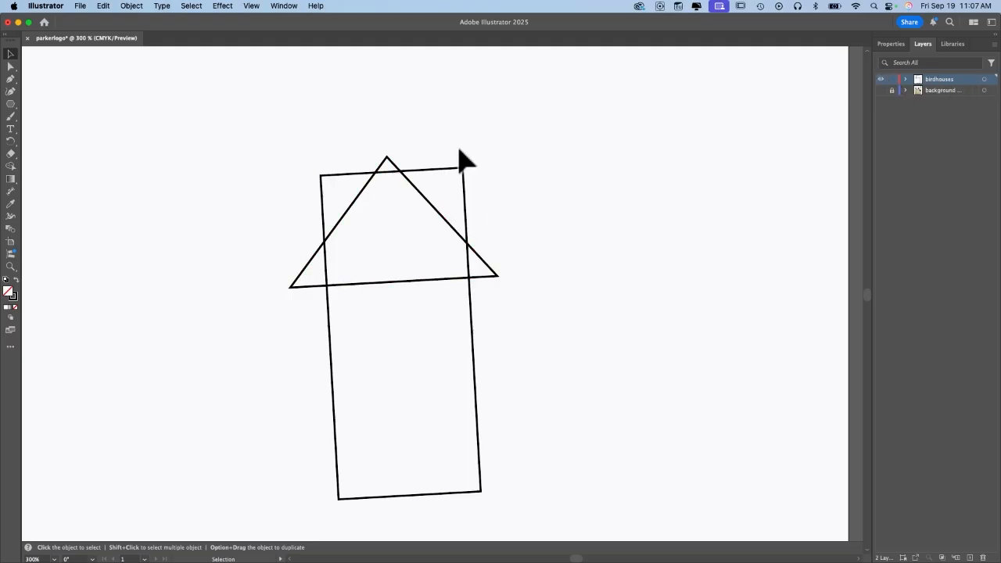
left_click_drag(284, 155, 502, 395)
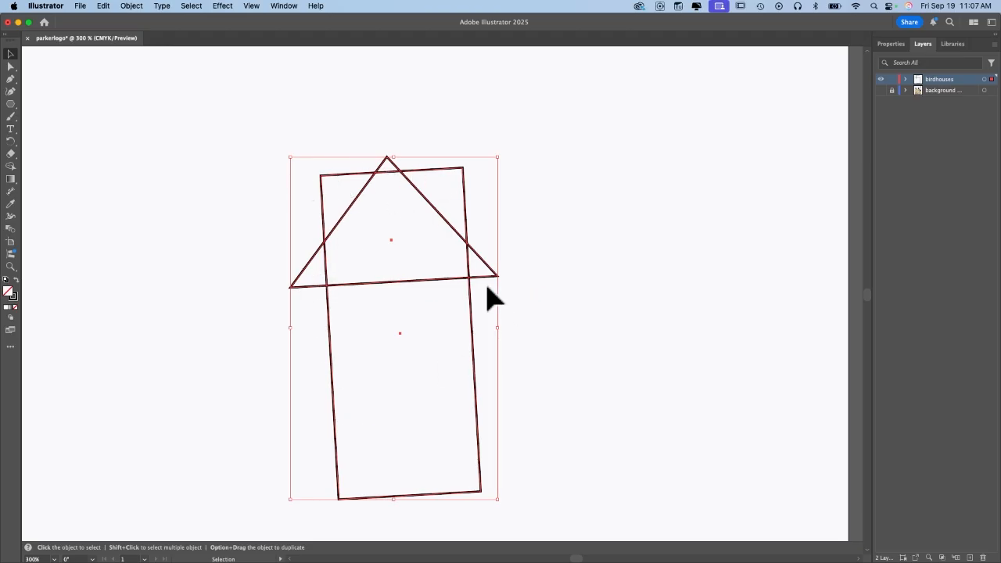
left_click(10, 166)
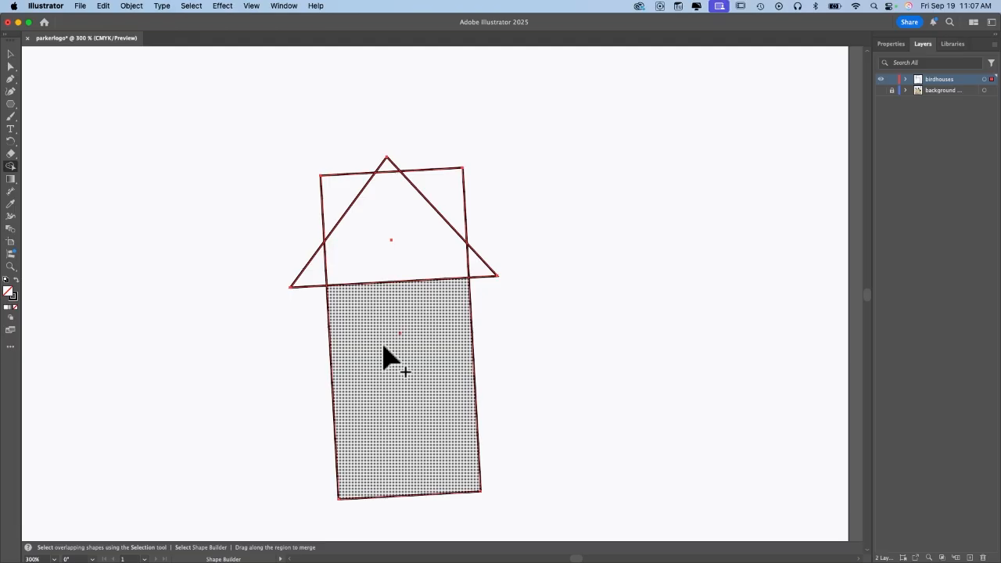
mouse_move(380, 351)
left_mouse_down()
mouse_move(396, 299)
mouse_move(371, 266)
mouse_move(305, 290)
mouse_move(399, 264)
mouse_move(458, 282)
mouse_move(462, 266)
left_mouse_up()
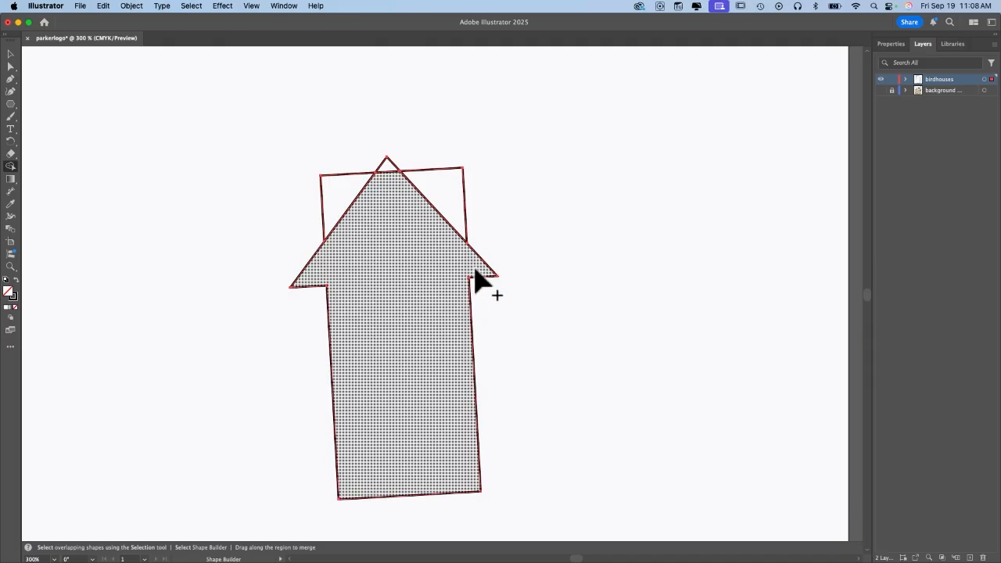
left_click_drag(391, 171, 395, 243)
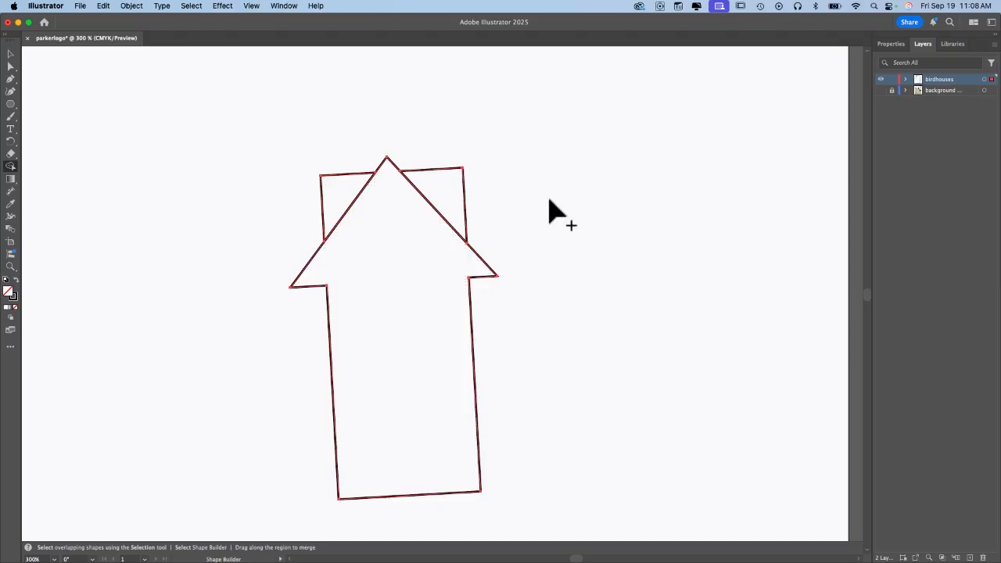
Move the two leftover corner triangles away from the merged birdhouse outline, placing both in the empty area beside it.
left_click(11, 53)
left_click(142, 165)
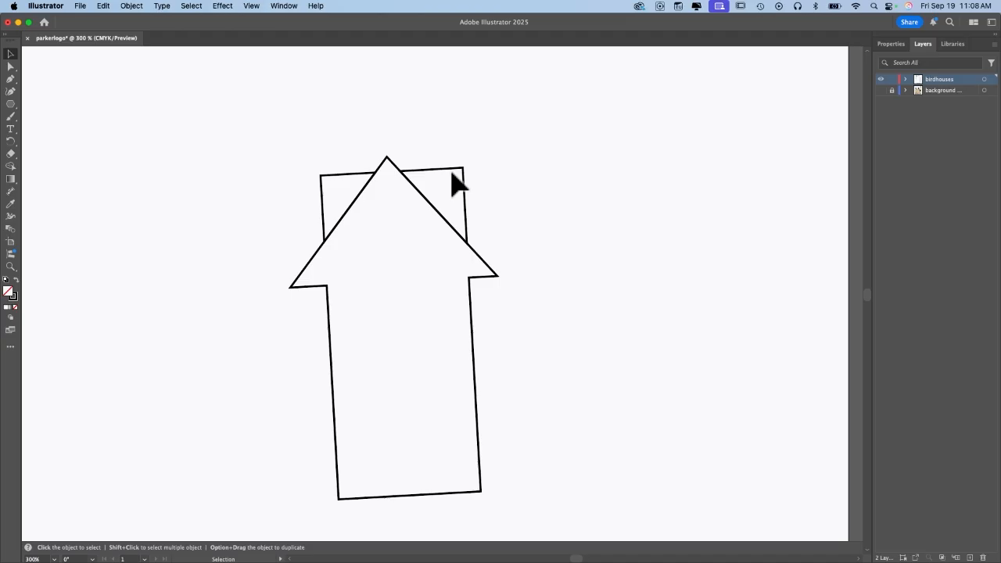
left_click_drag(452, 172, 637, 107)
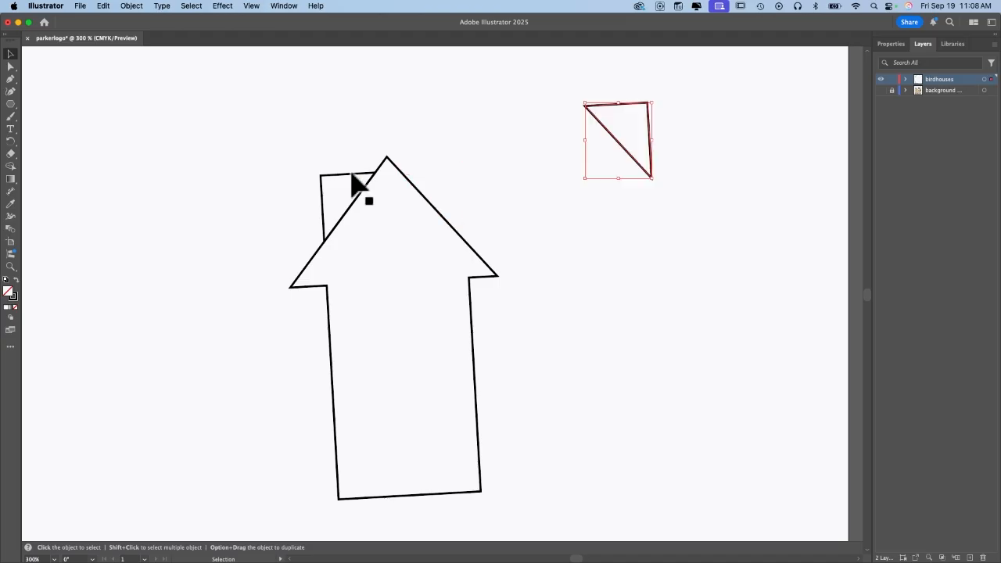
left_click_drag(338, 183, 217, 148)
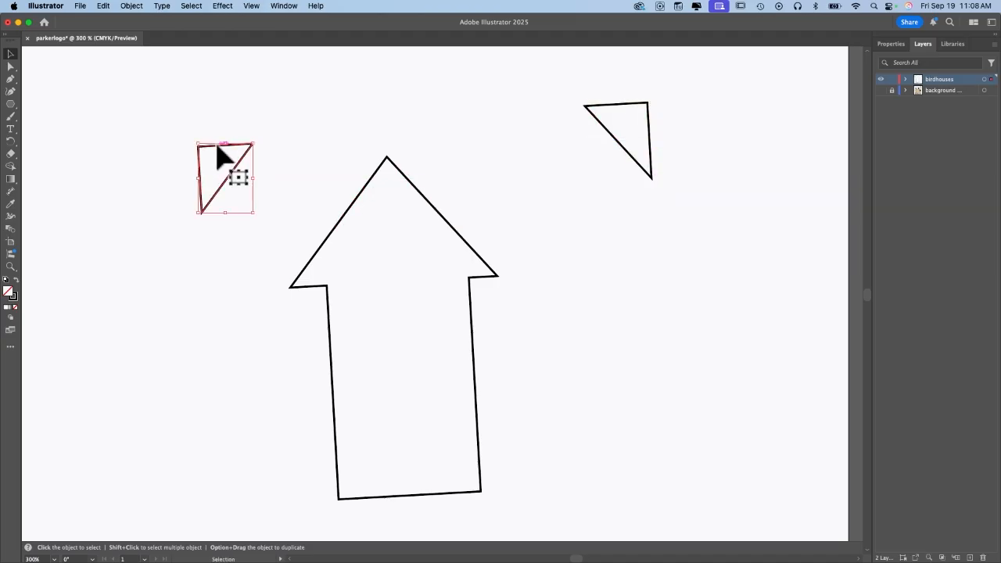
left_click(208, 88)
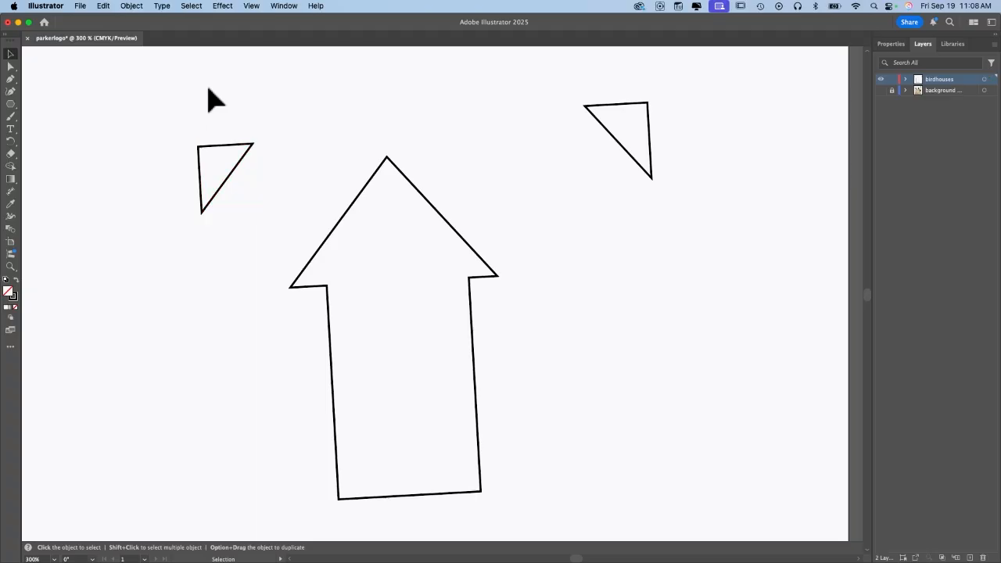
left_click_drag(217, 157, 723, 168)
scroll(576, 253, "right", 5)
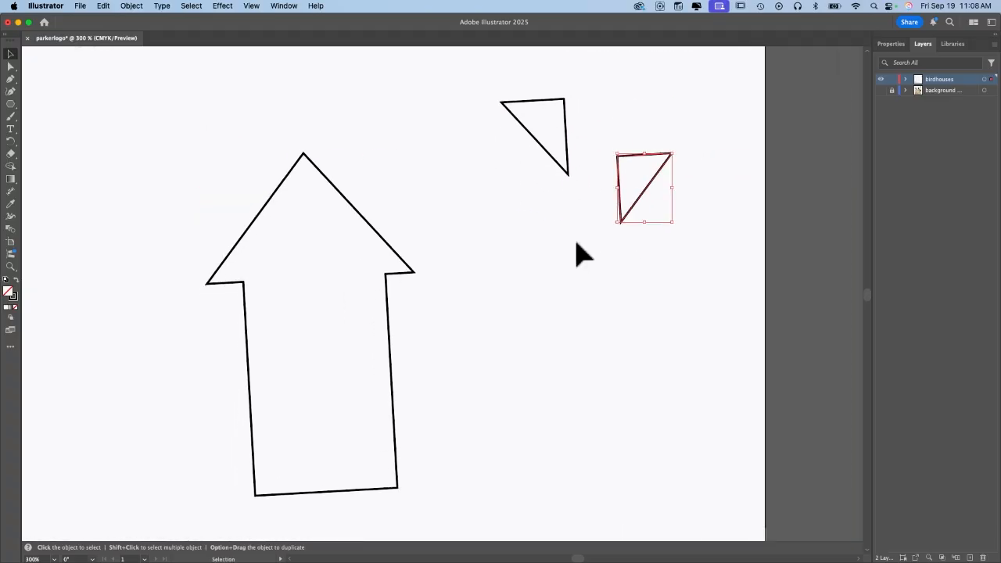
left_click(513, 264)
scroll(561, 296, "left", 3)
scroll(561, 296, "down", 2)
scroll(567, 307, "right", 3)
scroll(567, 307, "up", 2)
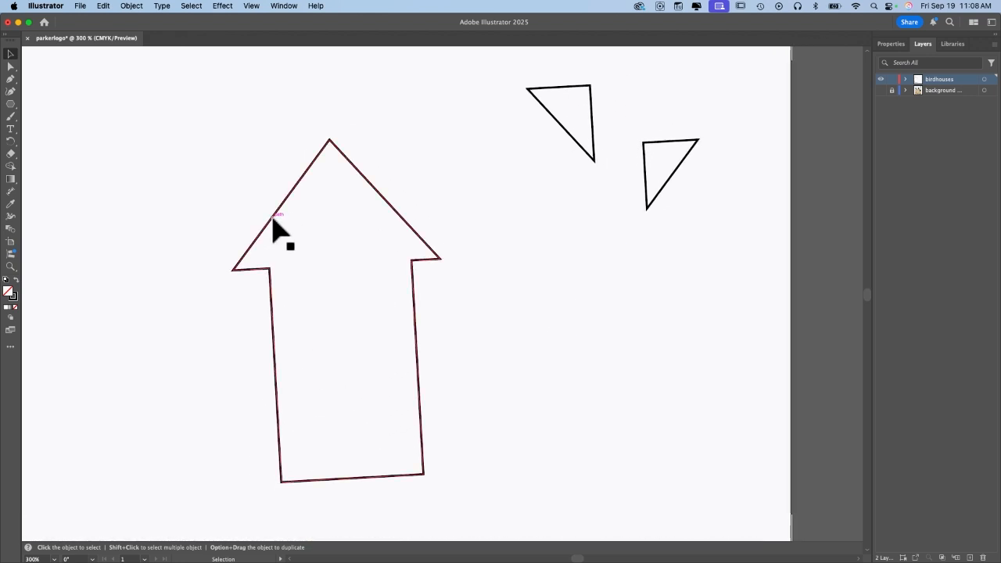
Undo the corner moves and the Shape Builder merges until the roof triangle and body rectangle are separate overlapping shapes again.
key("a")
key("super+z")
key("super+z")
key("super+z")
key("super+a")
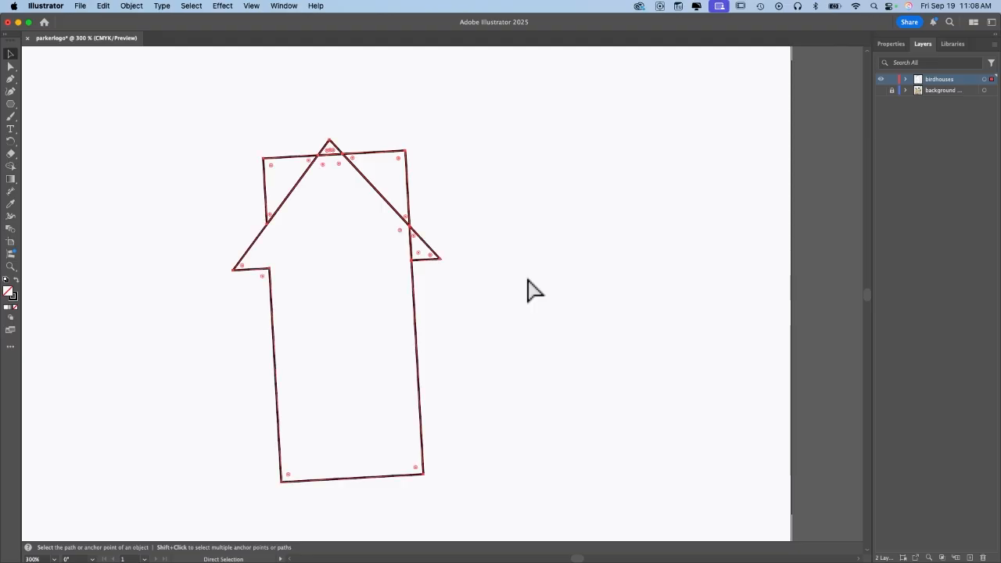
key("super+z")
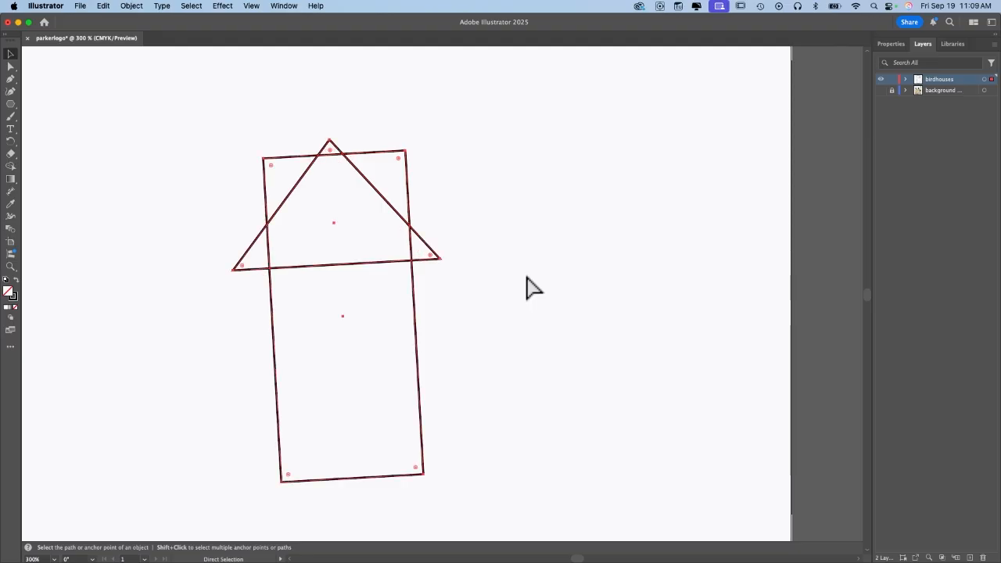
key("super+z")
key("super+shift+z")
left_click_drag(352, 163, 582, 195)
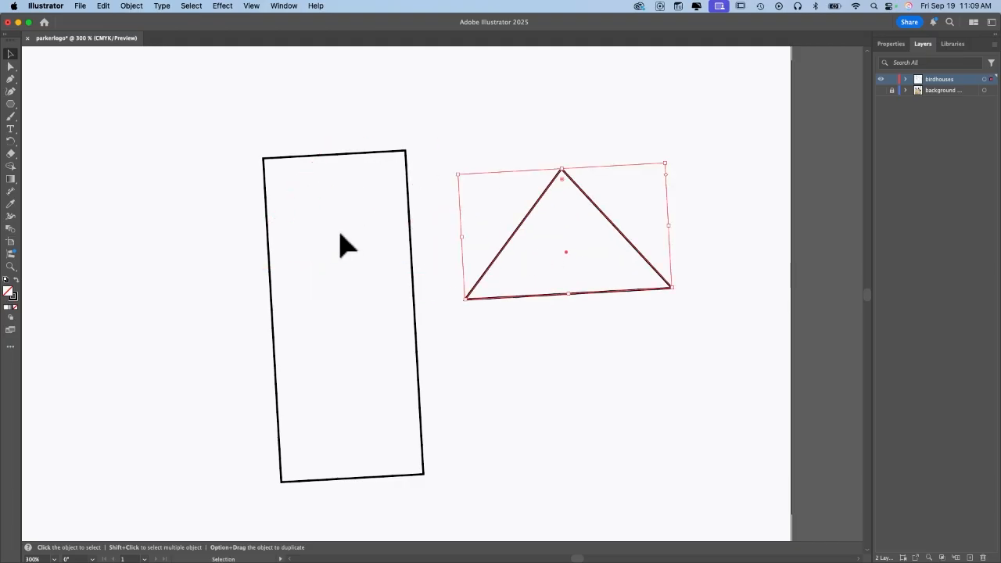
key("super+z")
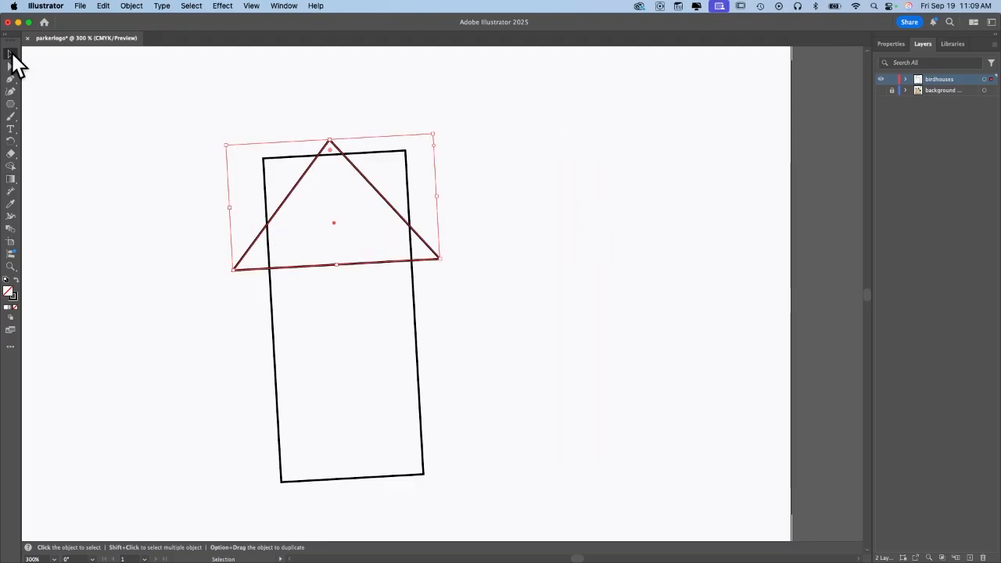
Select the triangle and rectangle and remove the two rectangle corners outside the roof with Shape Builder.
left_click(274, 358, "shift")
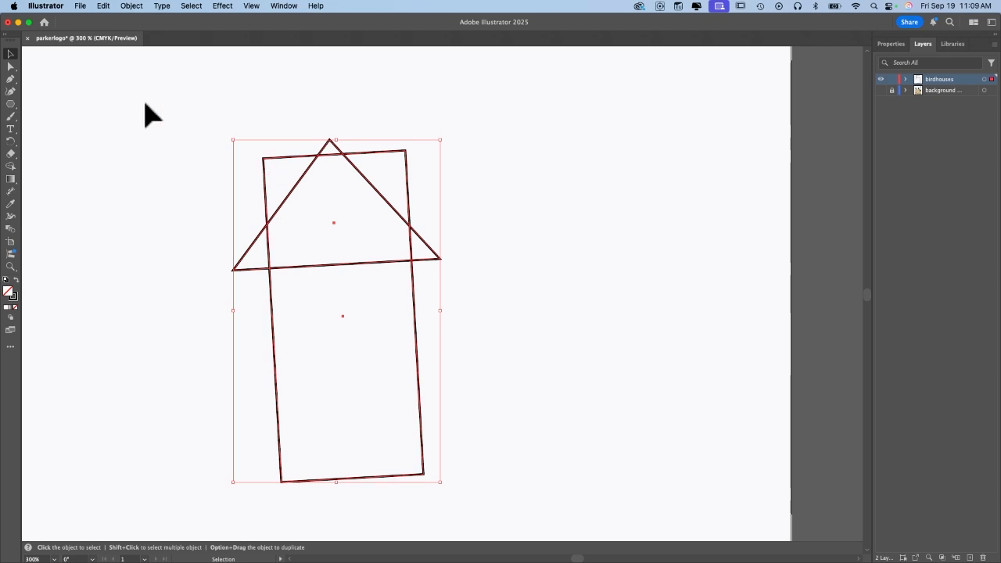
left_click(11, 167)
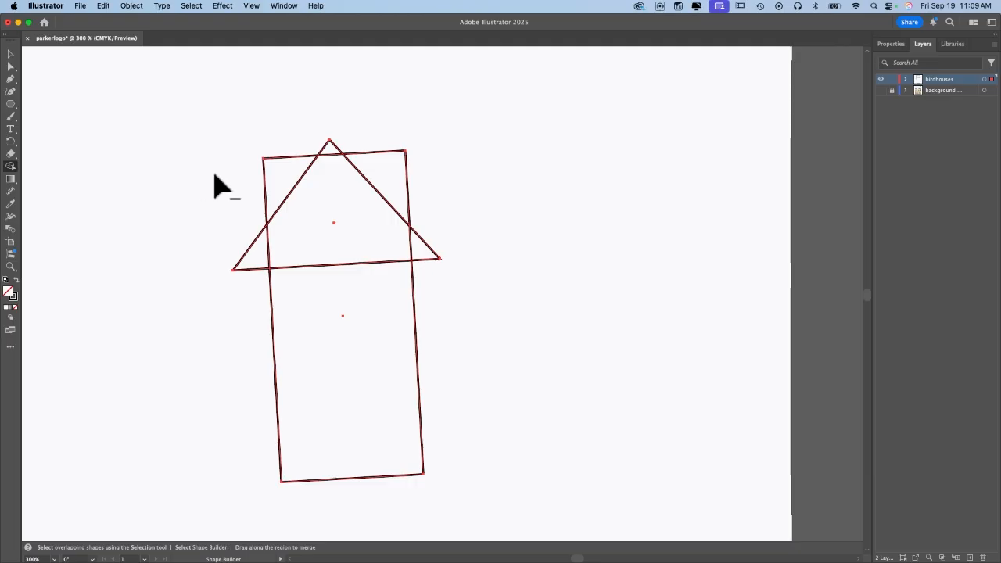
left_click(286, 188, "alt")
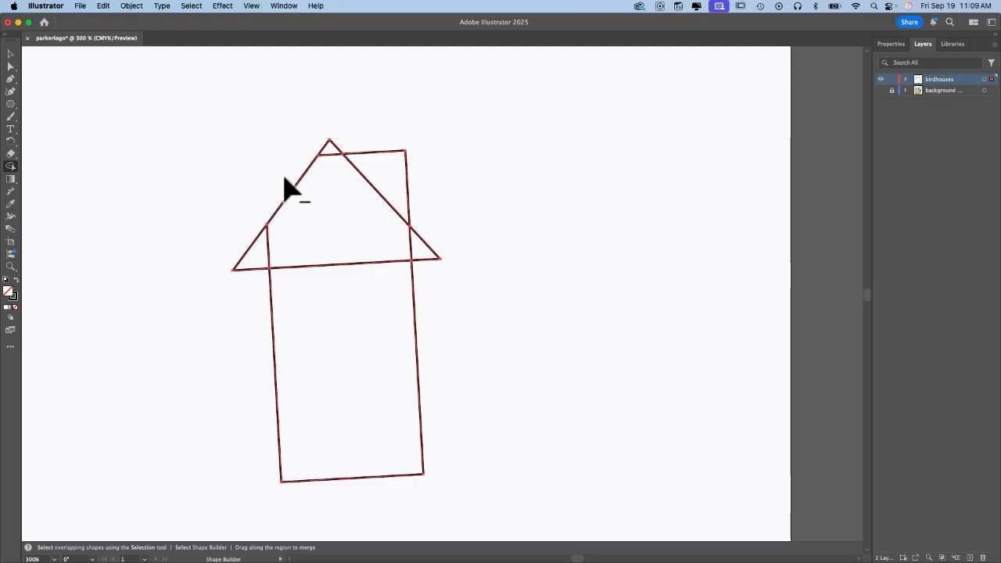
left_click(394, 189, "alt")
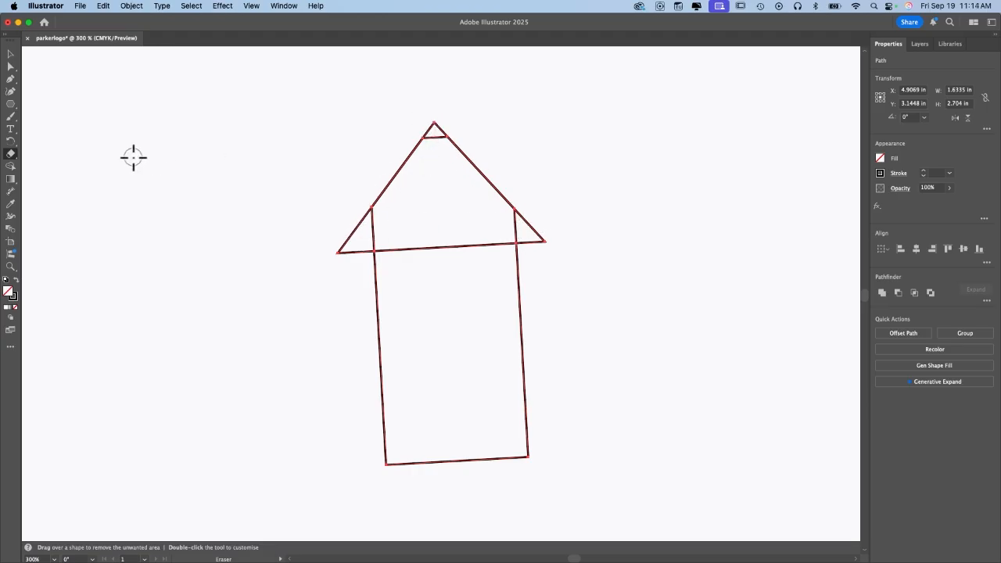
Merge all regions inside the roof, including its small tip, into one triangle with Shape Builder.
left_click(11, 166)
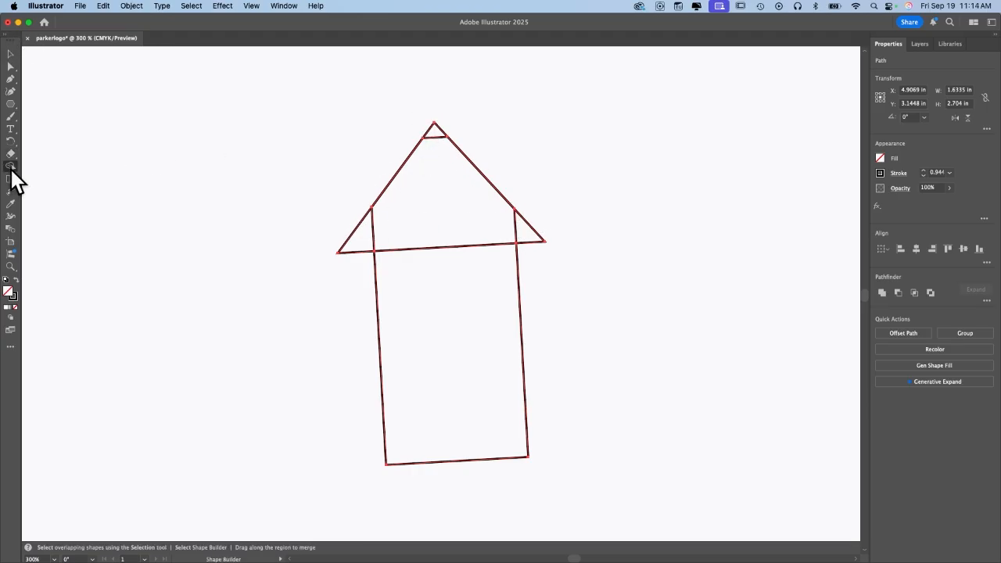
left_click(441, 237)
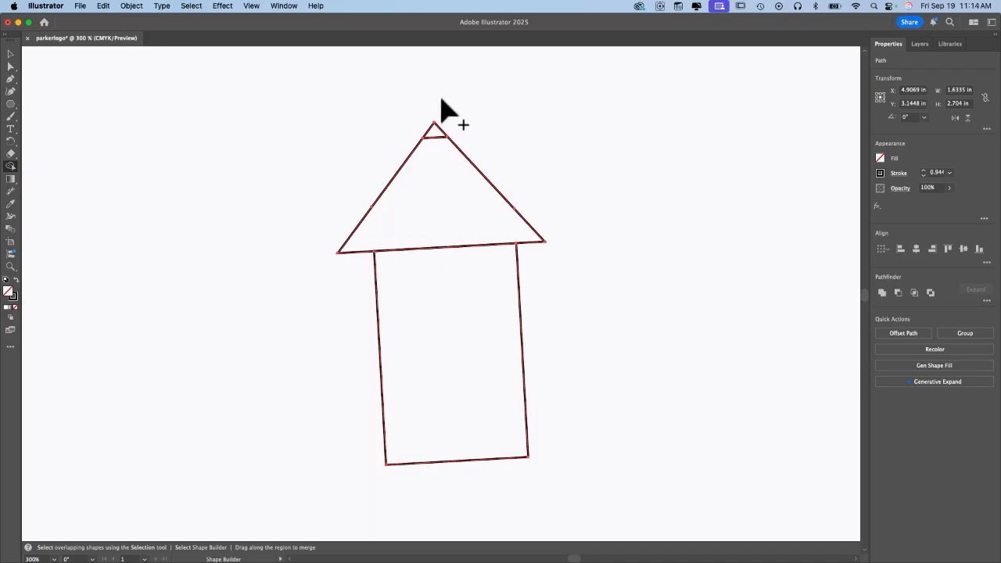
left_click_drag(432, 128, 434, 167)
Show the background photo layer and draw a square about 0.86 in wide starting at the diamond panel's lower tip.
left_click(920, 43)
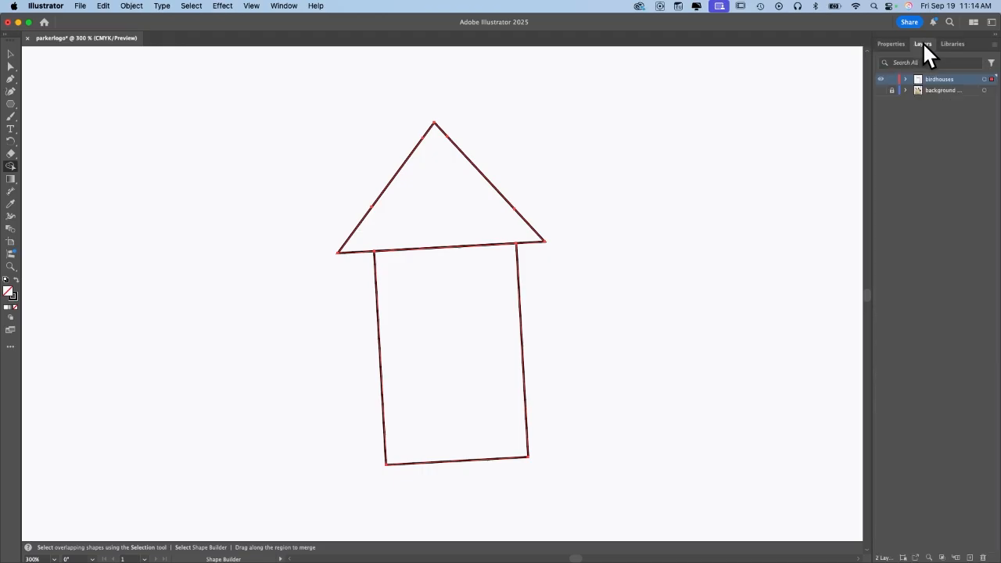
left_click(880, 90)
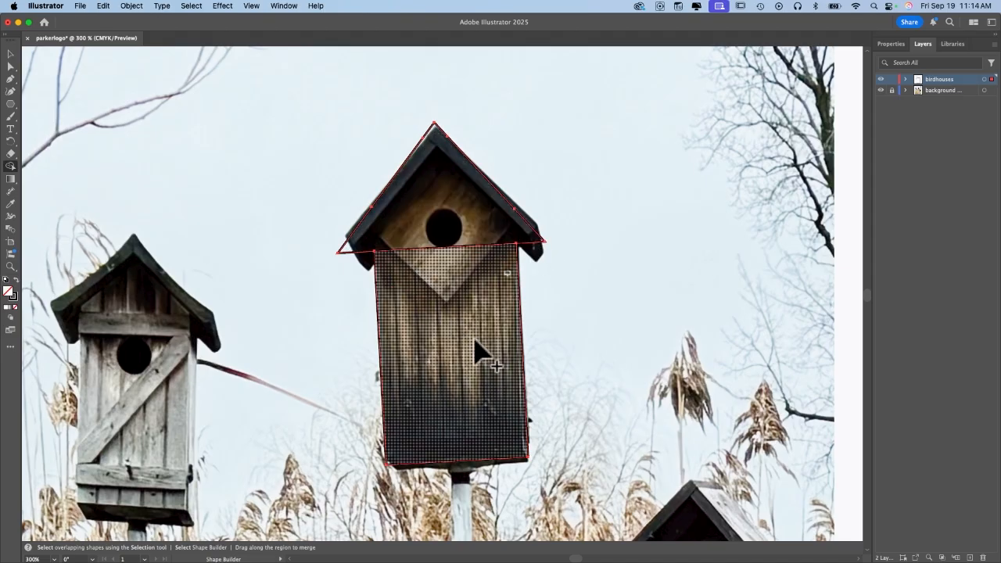
left_click(11, 105)
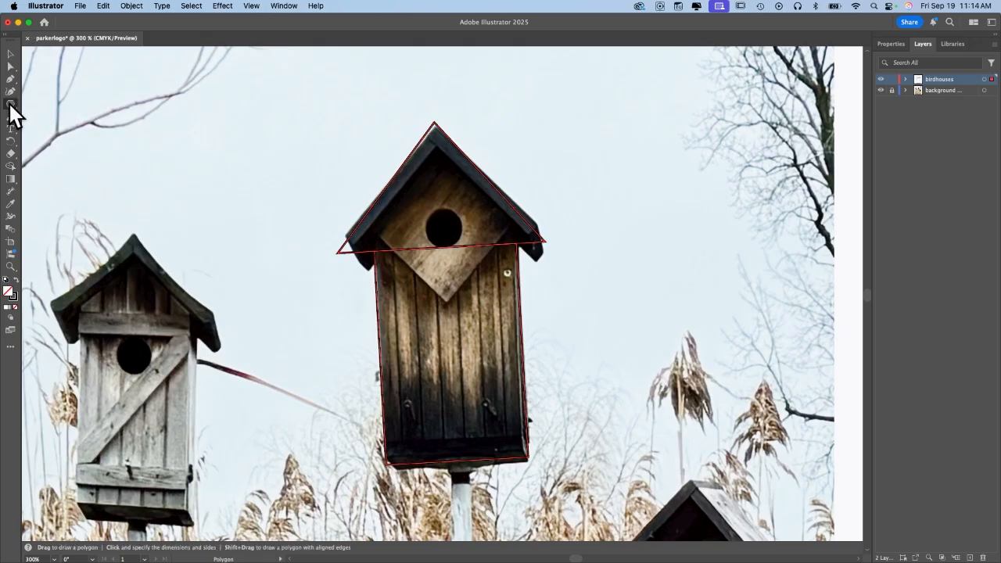
left_click_drag(10, 104, 45, 103)
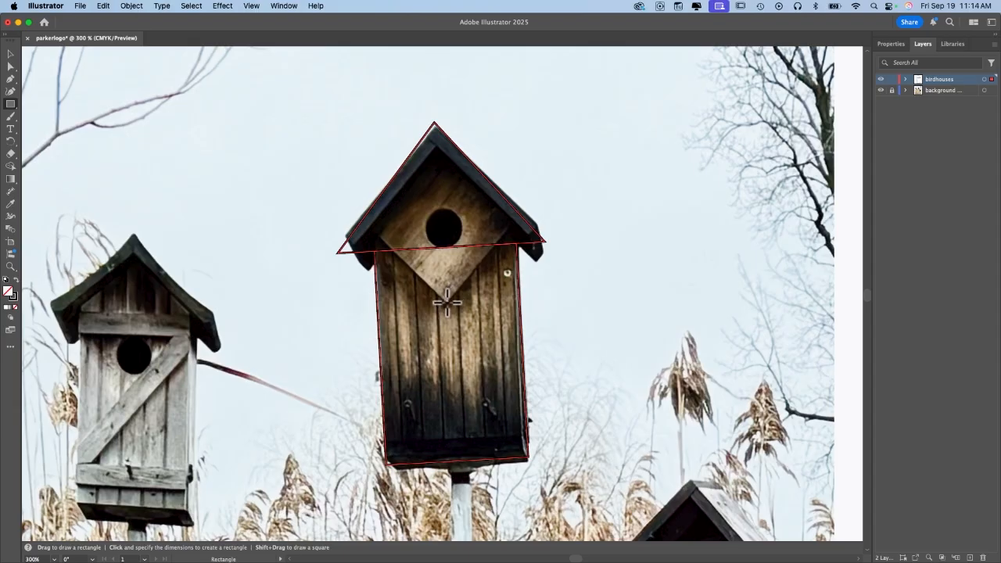
left_click_drag(446, 302, 340, 195)
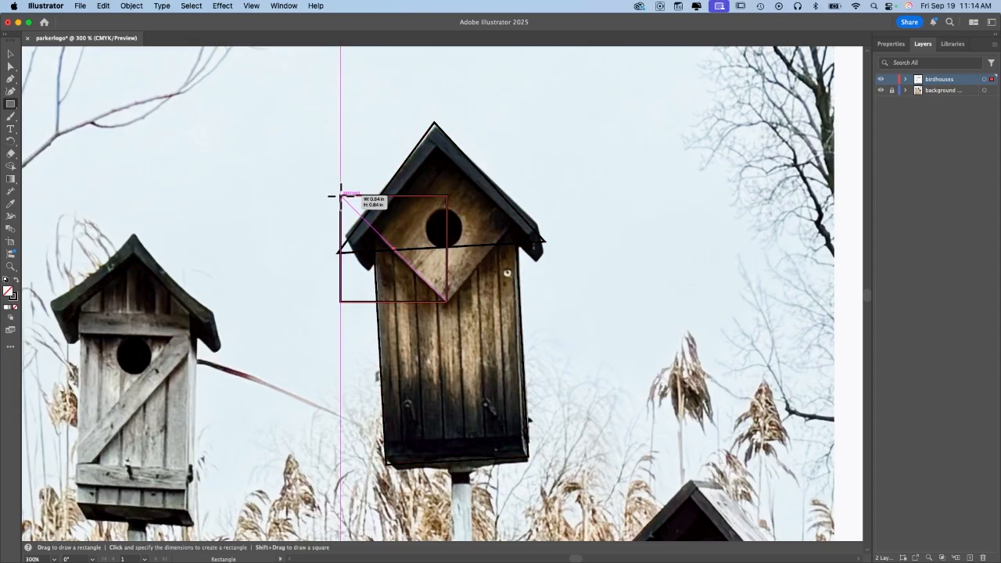
mouse_move(340, 196)
left_mouse_down()
mouse_move(331, 186)
mouse_move(338, 193)
left_mouse_up()
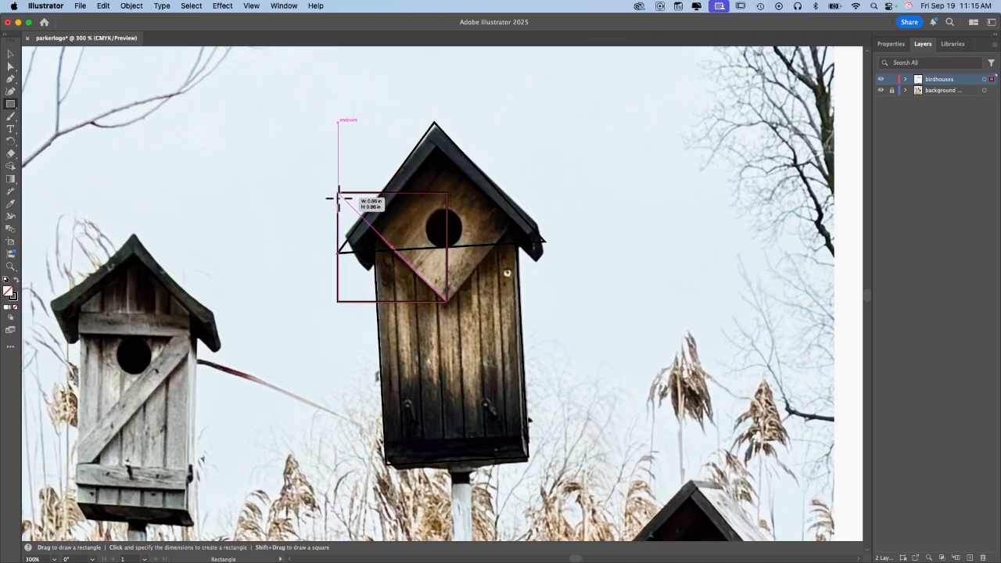
left_click_drag(338, 198, 337, 197)
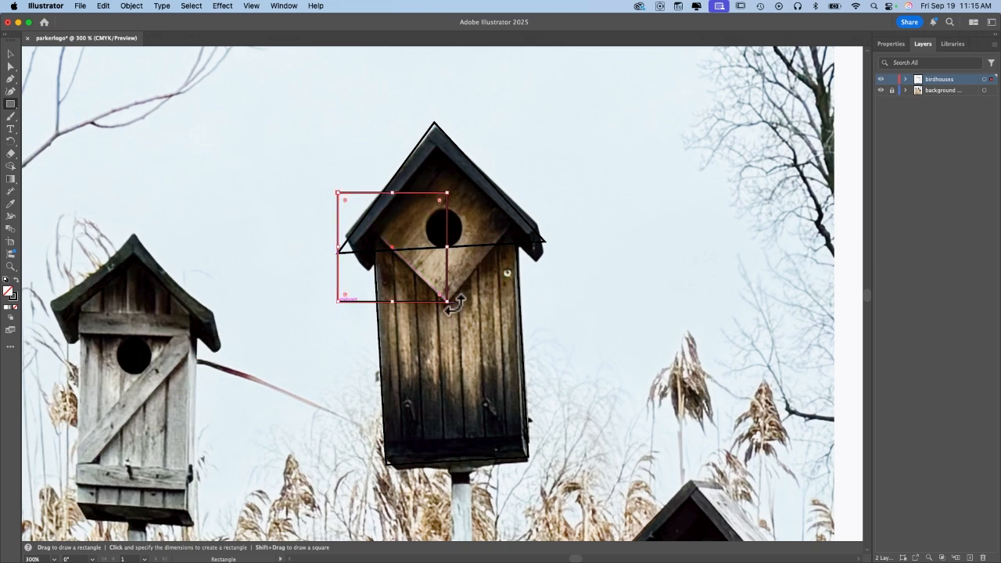
Rotate the square to about 320° and move it over the diamond panel so its lower tip matches the photo.
left_click_drag(451, 311, 422, 330)
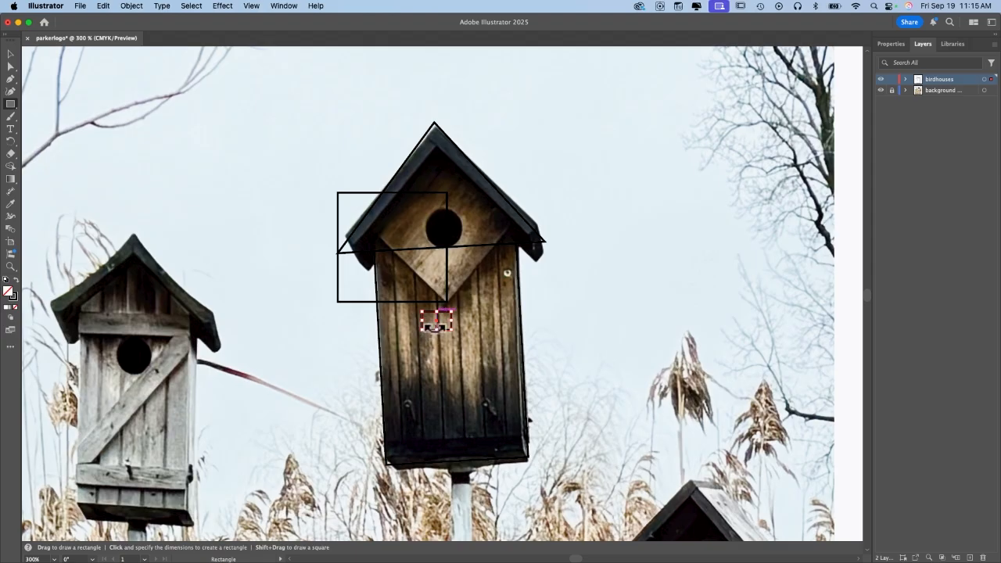
key("cmd+z")
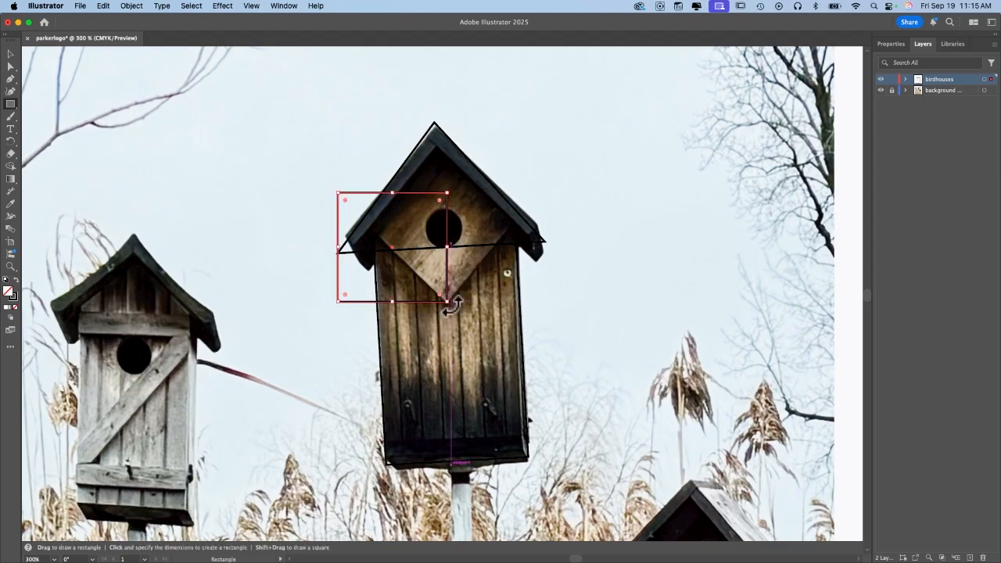
left_click_drag(452, 305, 398, 327)
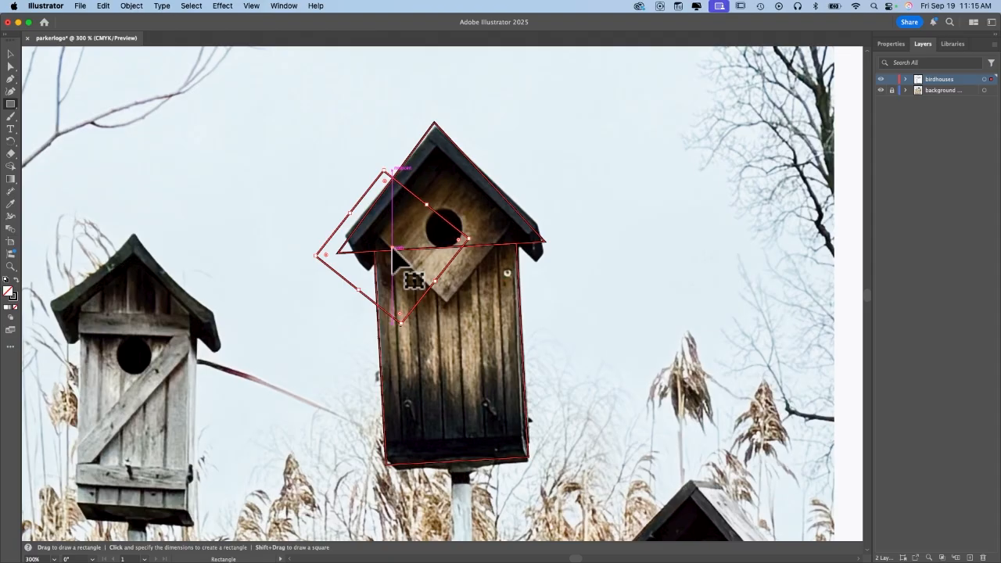
left_click_drag(393, 248, 439, 224)
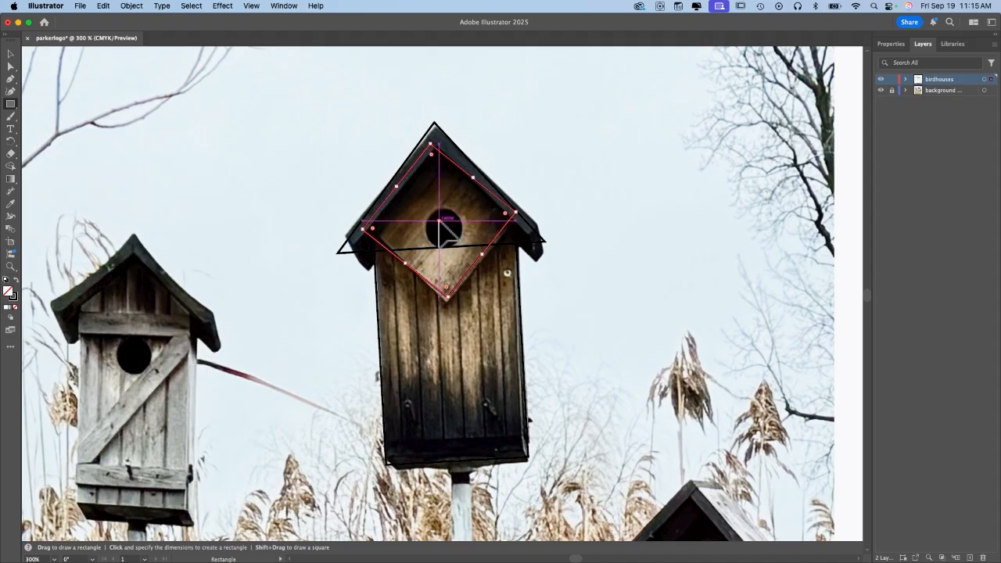
left_click_drag(448, 312, 445, 301)
left_click_drag(437, 221, 439, 223)
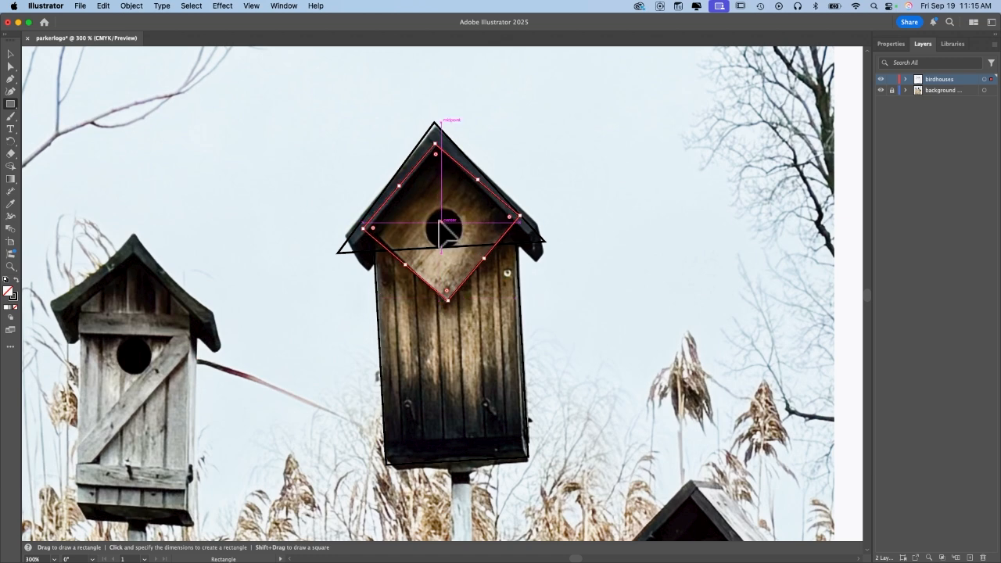
Hide the background photo layer to inspect the diamond against the roof and body outlines, and show the photo again.
left_click(896, 43)
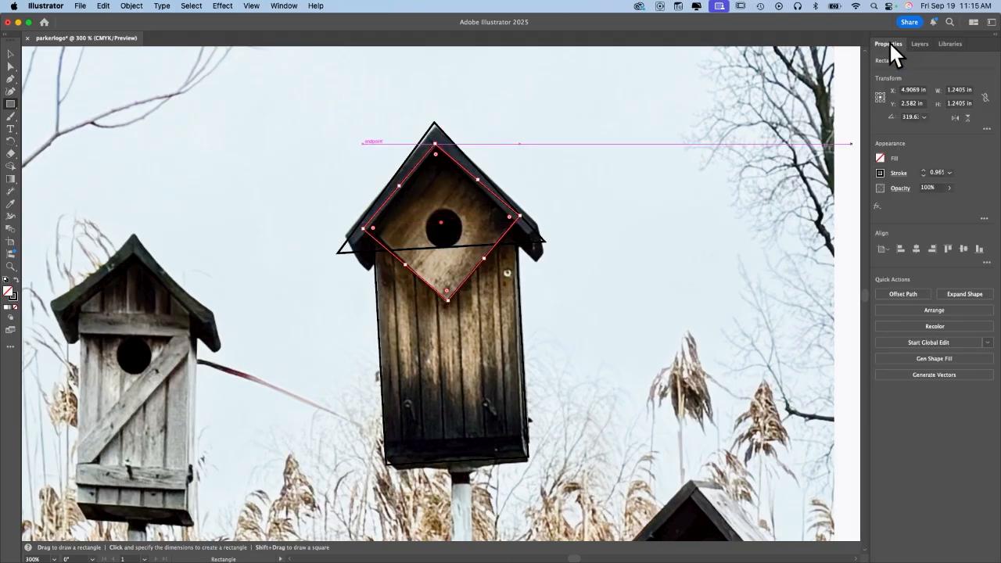
left_click(913, 45)
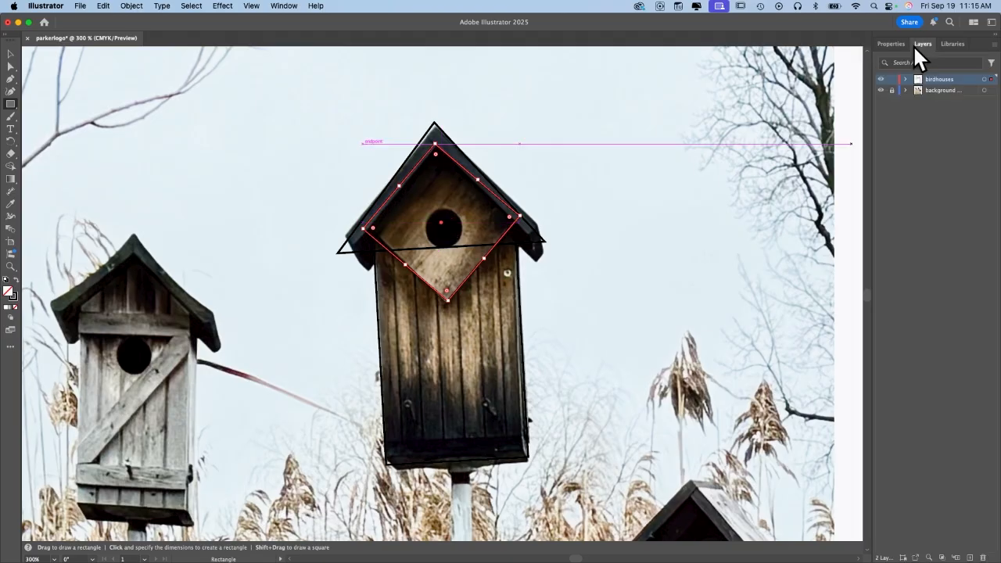
left_click(881, 90)
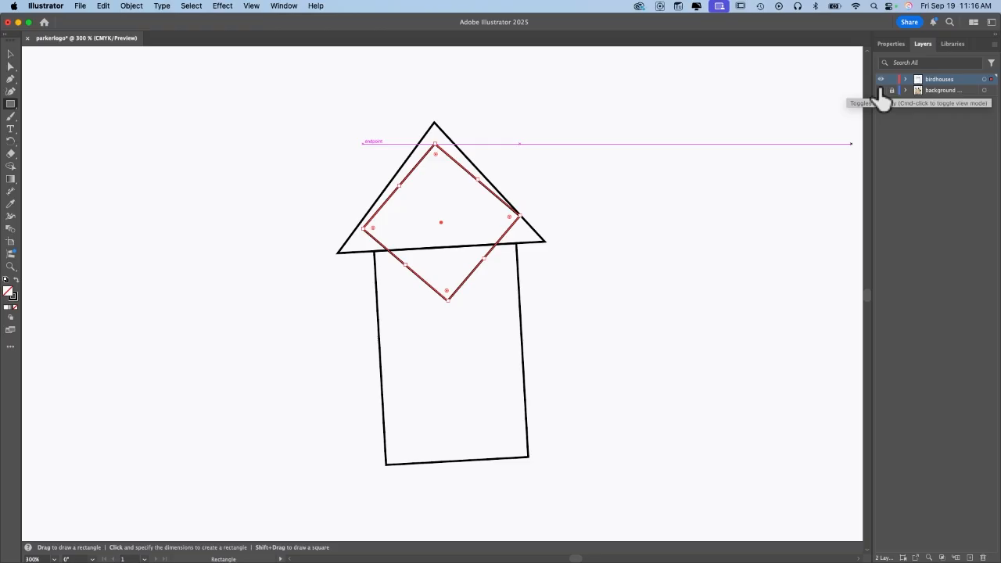
left_click(881, 91)
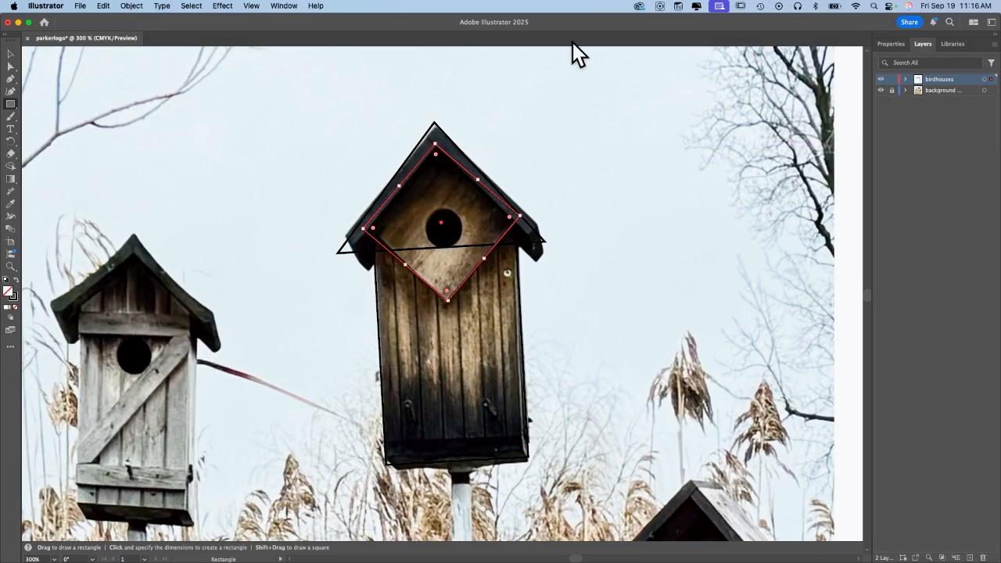
Try drawing a circle with the Ellipse tool in the empty sky beside the birdhouse, and remove it.
left_click(11, 107)
left_click(51, 118)
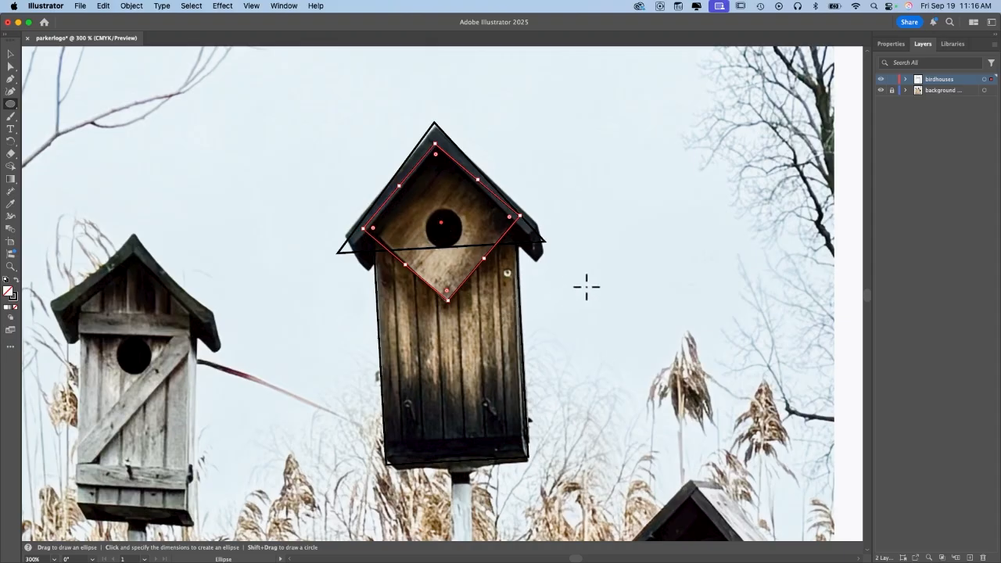
left_click_drag(607, 221, 713, 336)
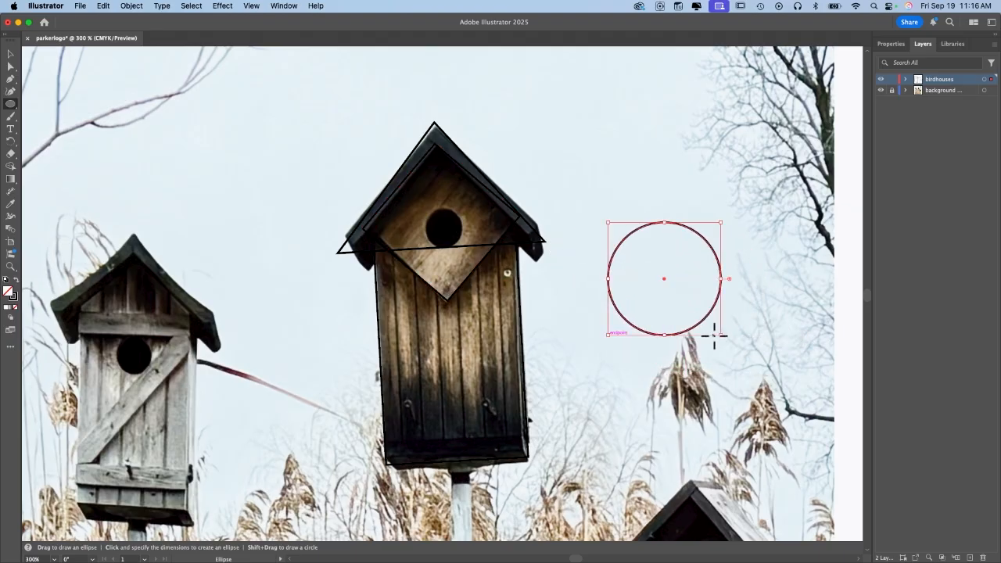
key("super+z")
left_click_drag(658, 293, 615, 274)
key("Delete")
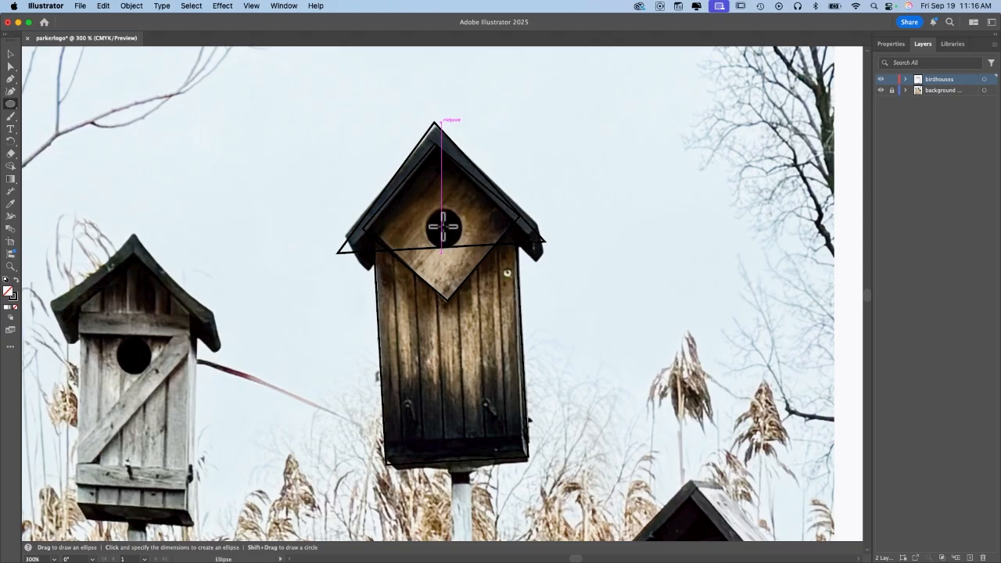
Draw a circle about 0.3 in wide over the entrance hole and a tiny circle over each of the three screw heads.
mouse_move(443, 227)
left_mouse_down()
mouse_move(431, 207)
mouse_move(445, 230)
left_mouse_up()
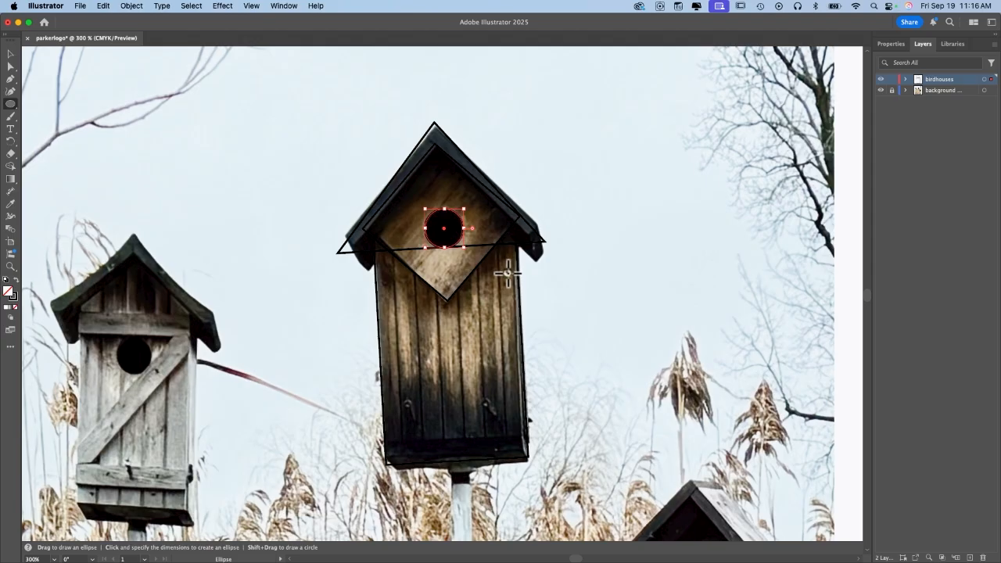
left_click_drag(507, 273, 506, 270)
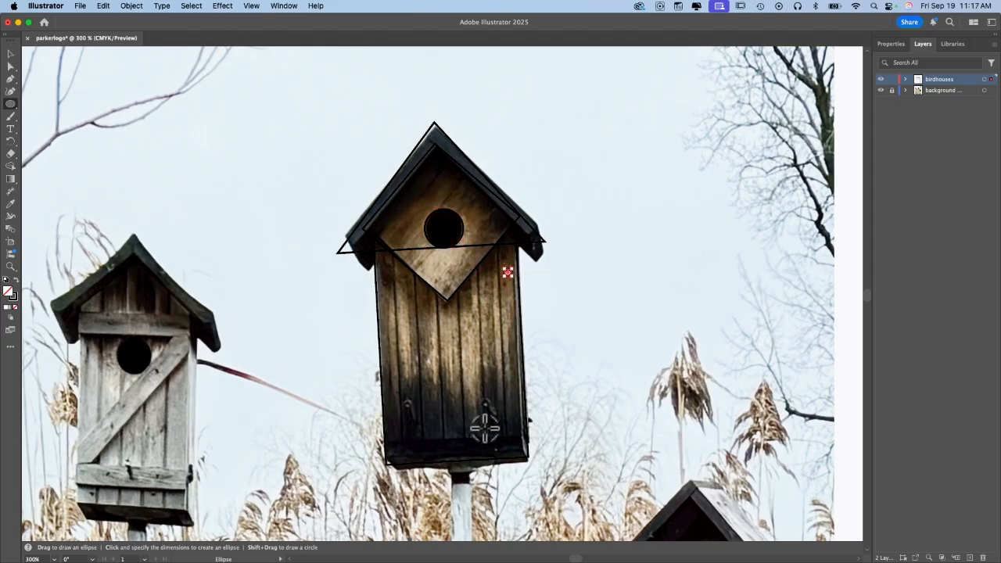
left_click_drag(489, 406, 486, 404)
left_click_drag(407, 403, 405, 404)
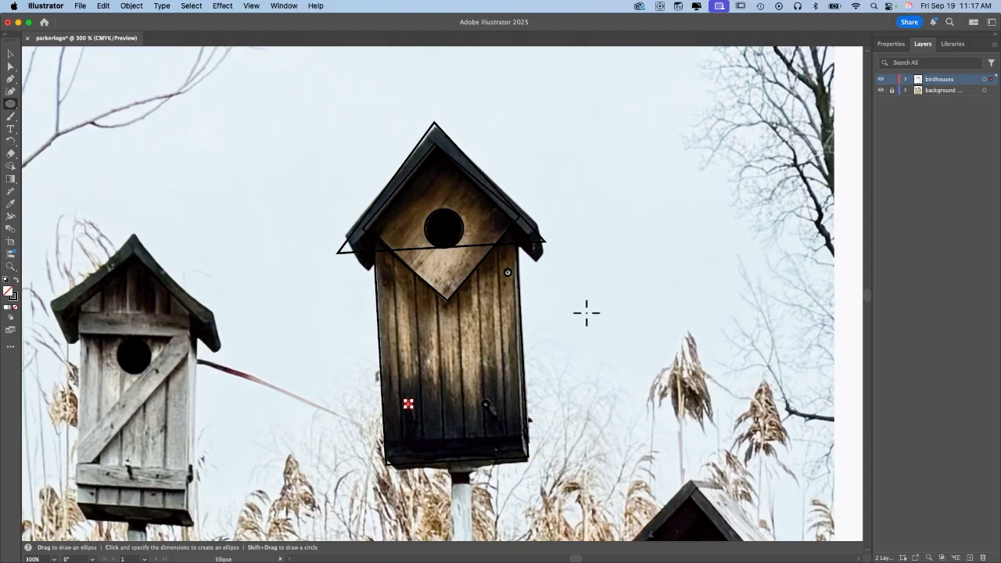
left_click(889, 44)
left_click(921, 44)
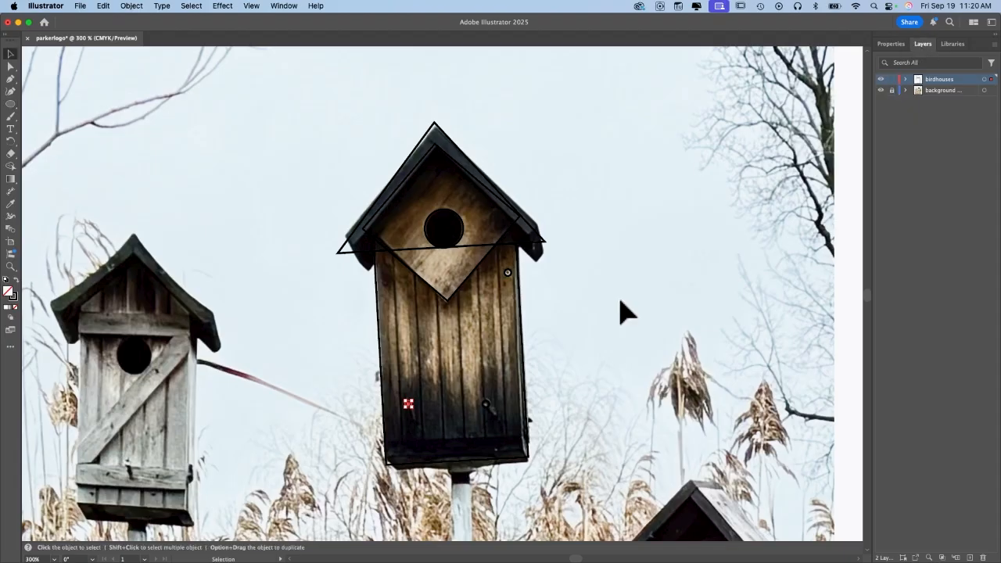
Deselect the artwork and hide the background photo layer so only the birdhouse outlines remain on the canvas.
left_click(603, 319)
left_click(882, 91)
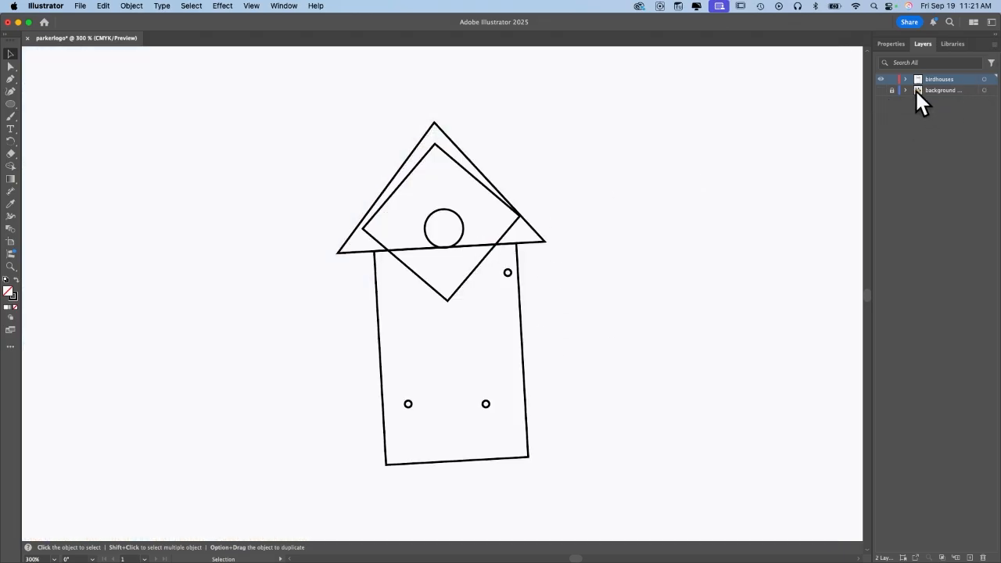
left_click(880, 91)
left_click(881, 91)
left_click(890, 45)
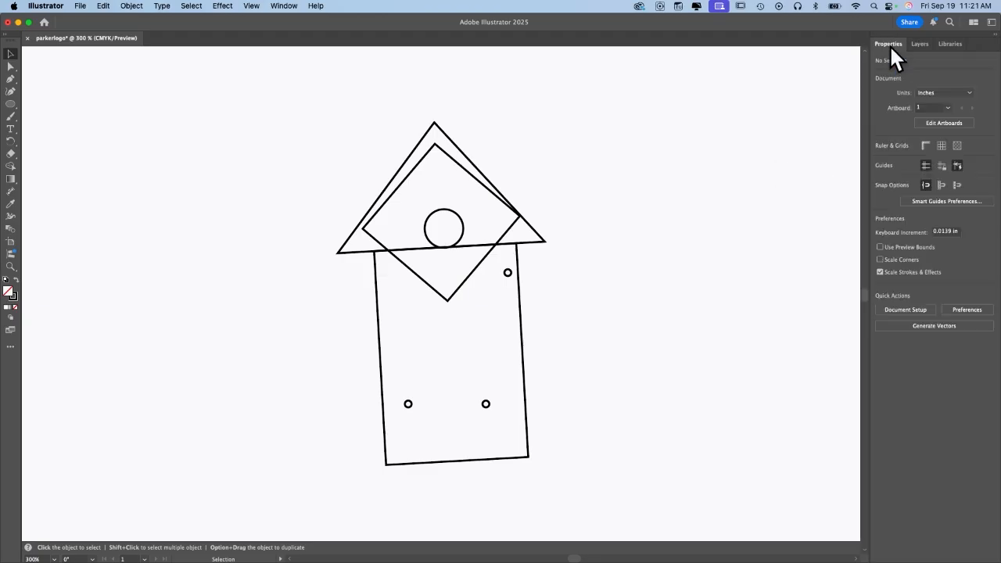
Fill the rotated square under the roof with dark brown.
left_click(363, 252)
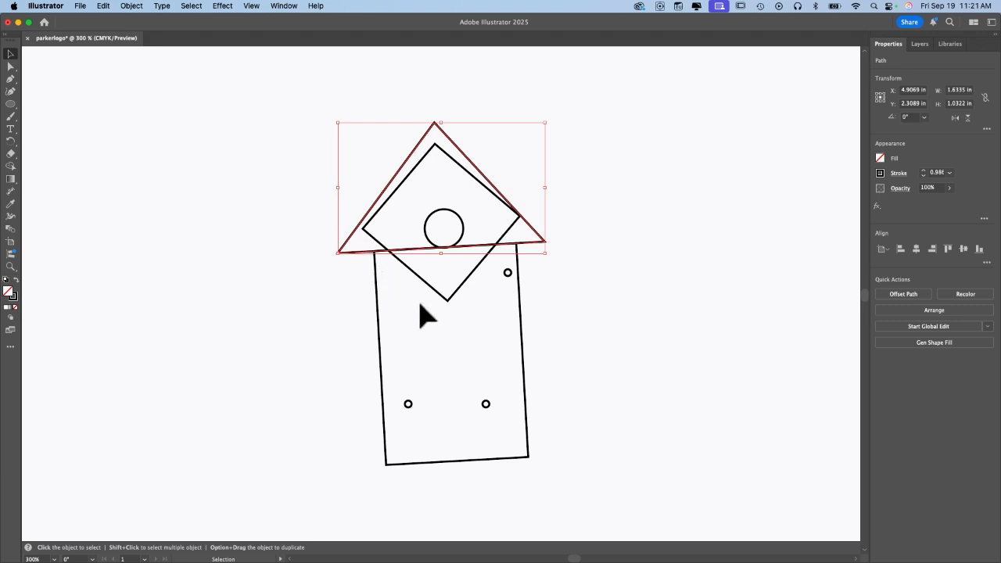
left_click(448, 300)
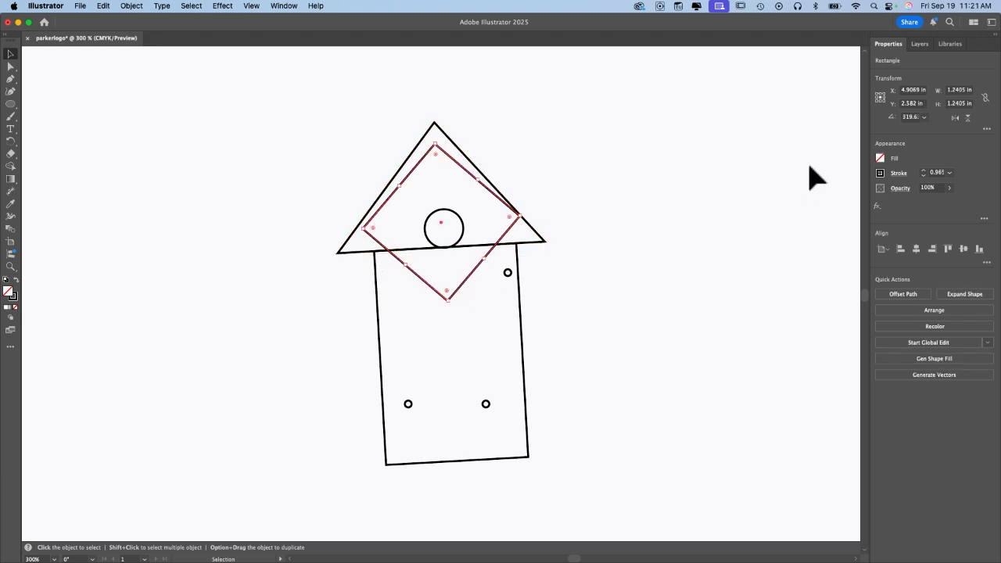
left_click(882, 158)
left_click(882, 158)
left_click(882, 158)
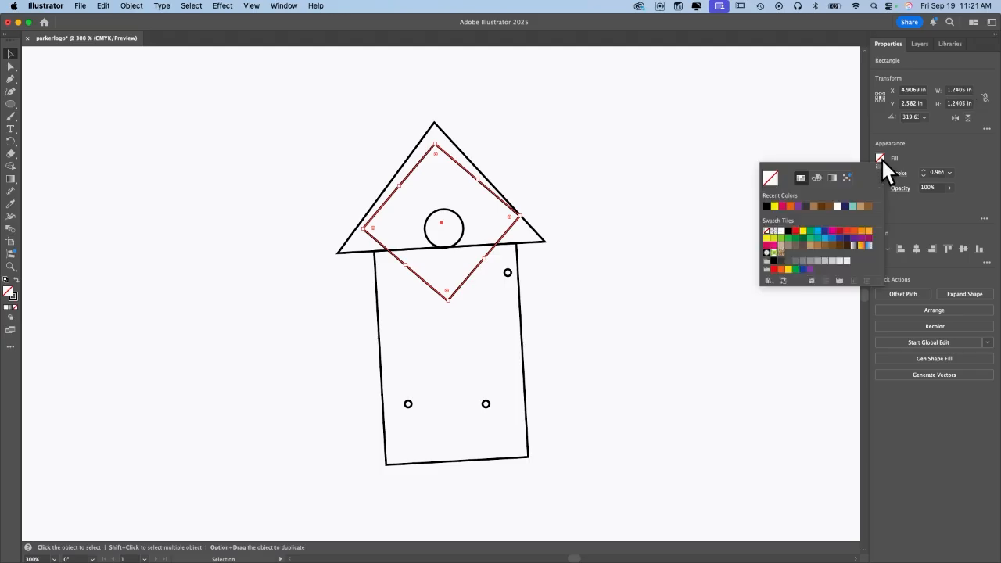
left_click(815, 206)
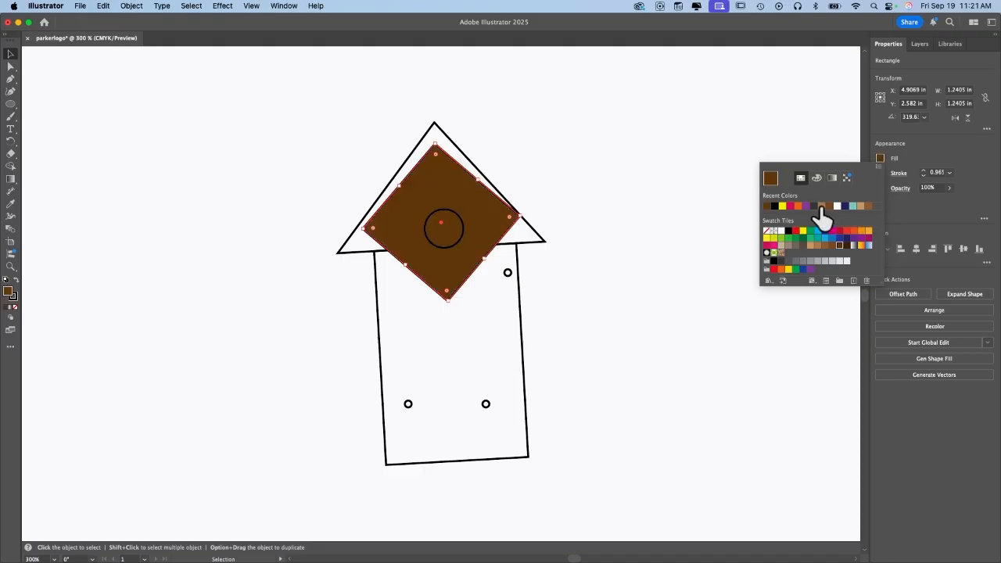
left_click(654, 220)
Fill the entrance hole circle with black and remove its stroke.
left_click(613, 208)
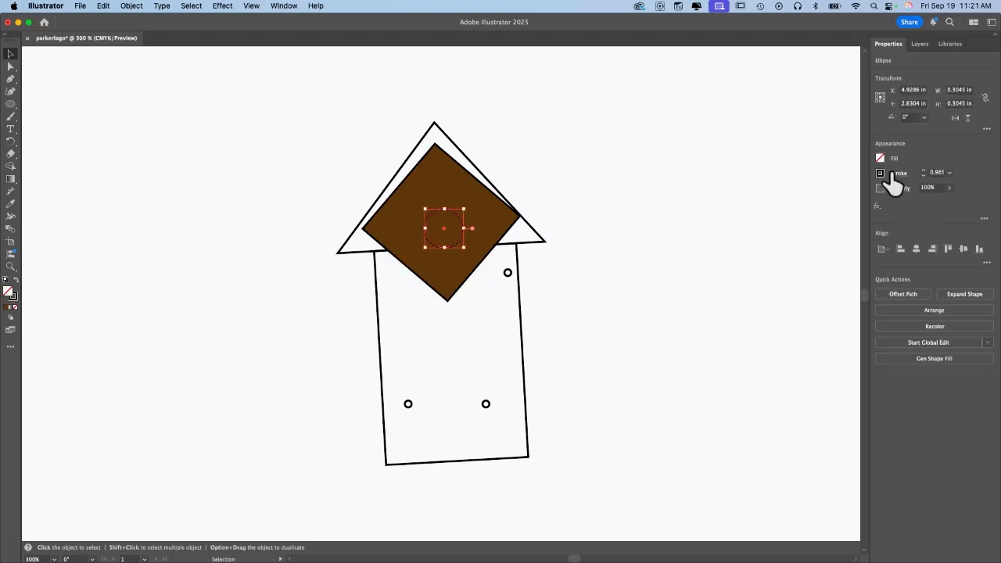
left_click(879, 158)
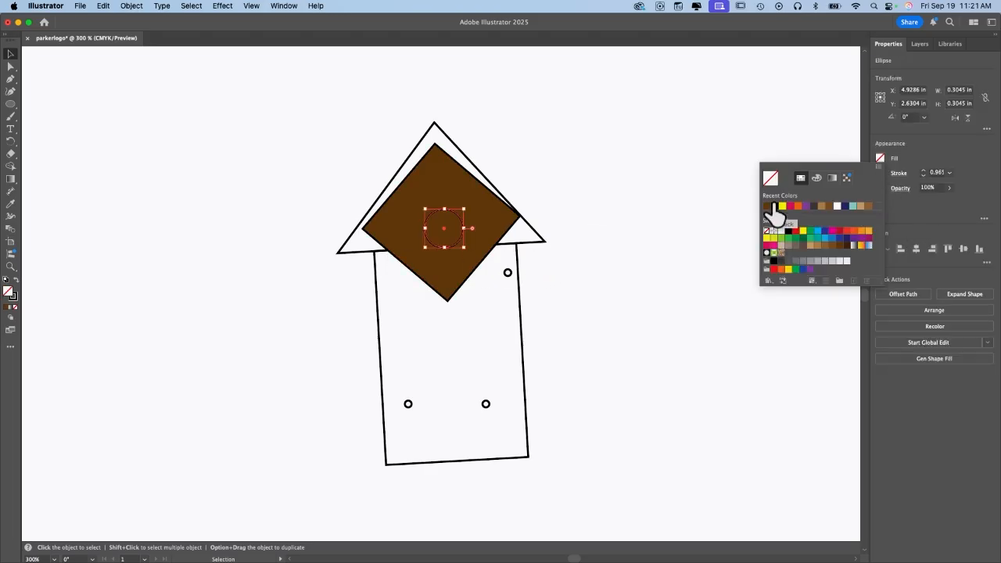
left_click(774, 205)
left_click(880, 173)
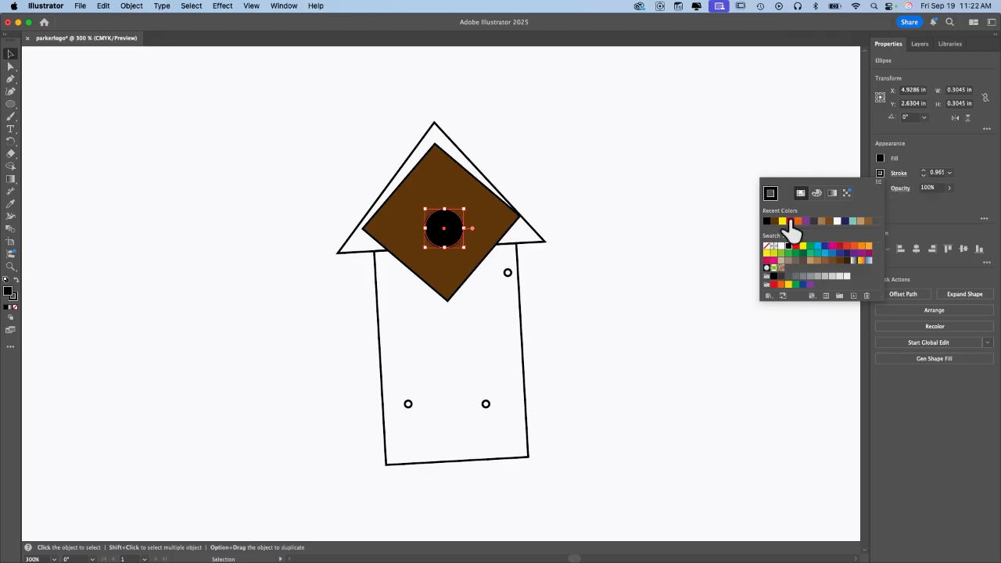
left_click(646, 256)
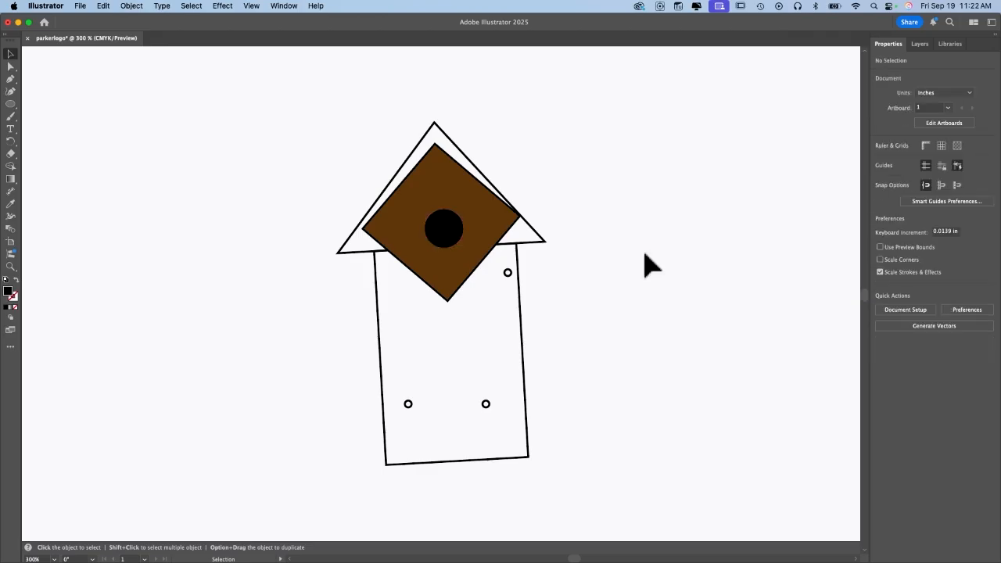
Show the background photo layer behind the birdhouse shapes again.
left_click(525, 375)
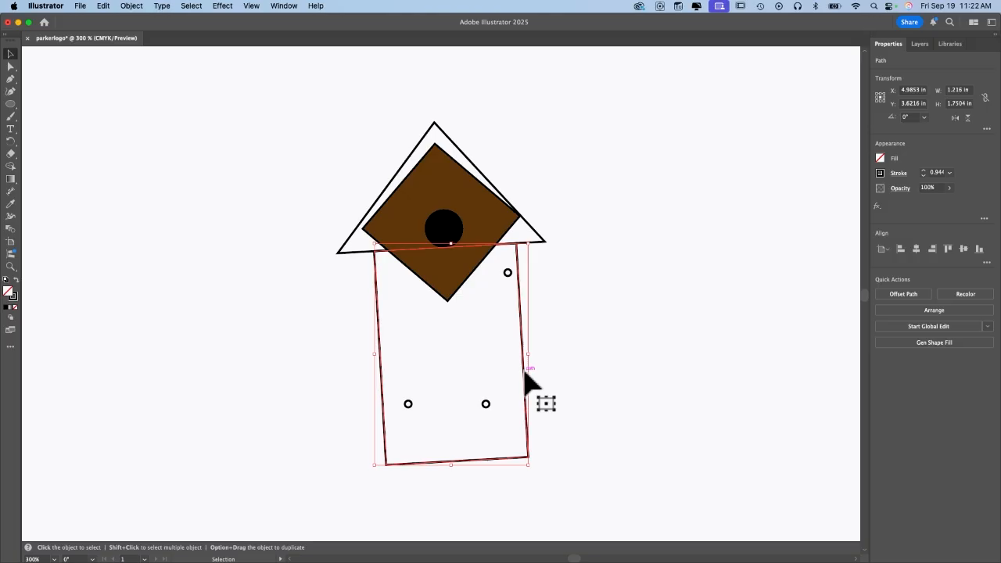
left_click(630, 341)
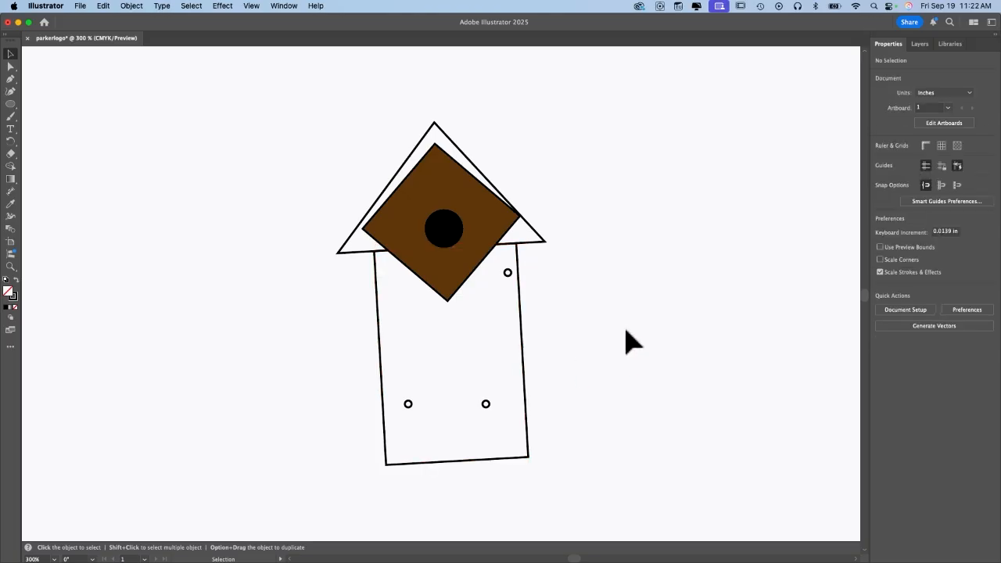
left_click(918, 43)
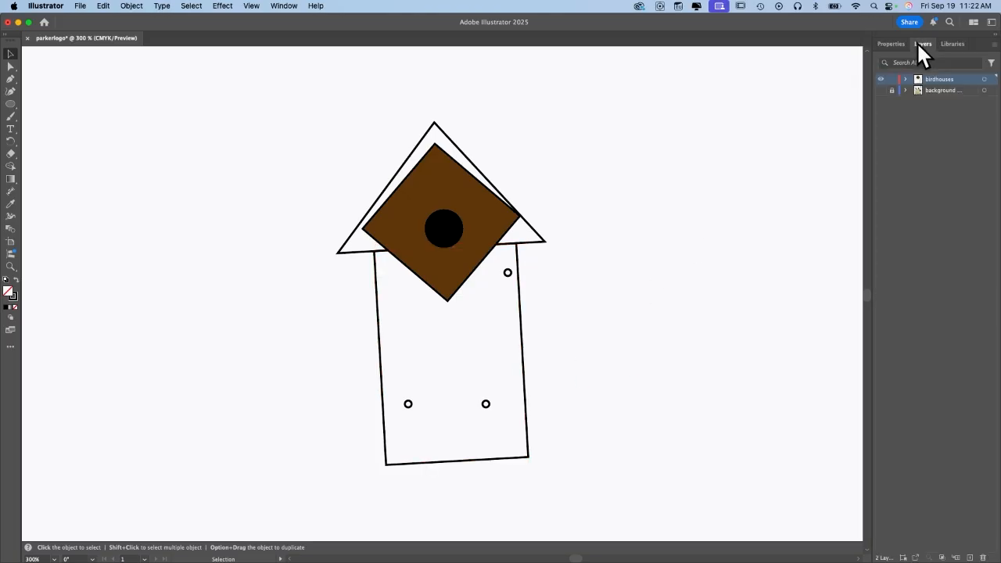
left_click(881, 90)
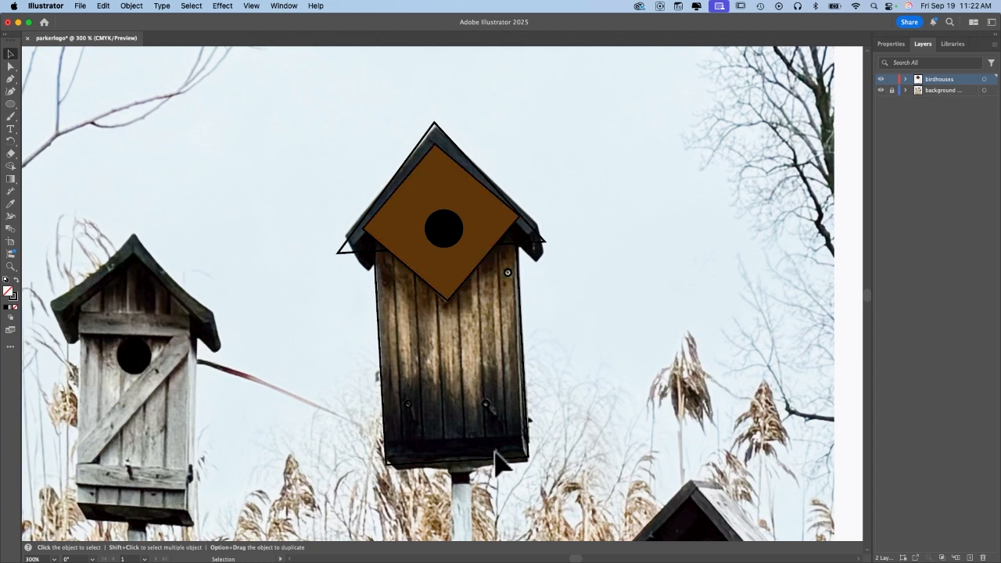
Draw three line segments along the left plank seams, starting at the diamond's lower-left edge and running down the body.
left_click(10, 104)
left_click(11, 105)
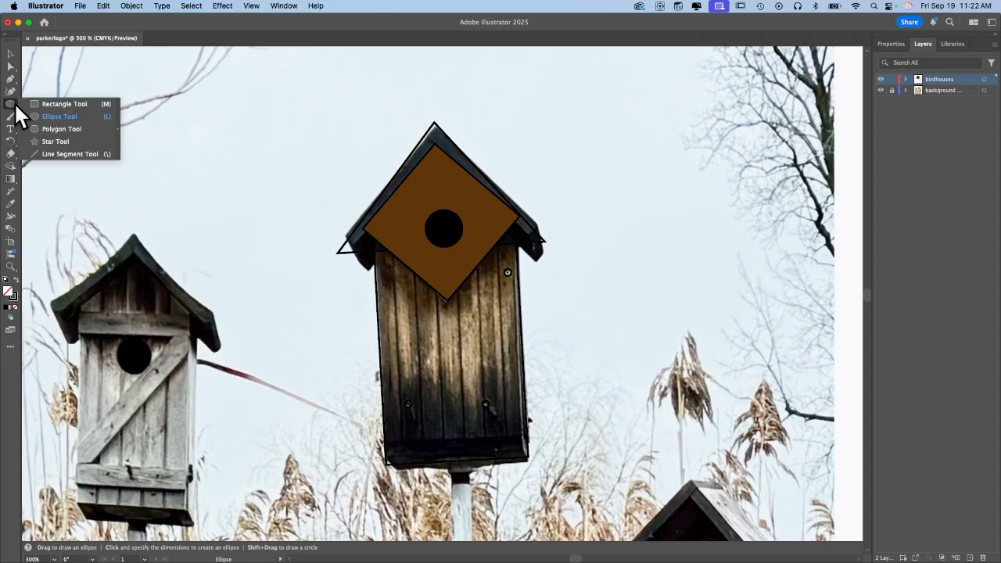
left_click(57, 154)
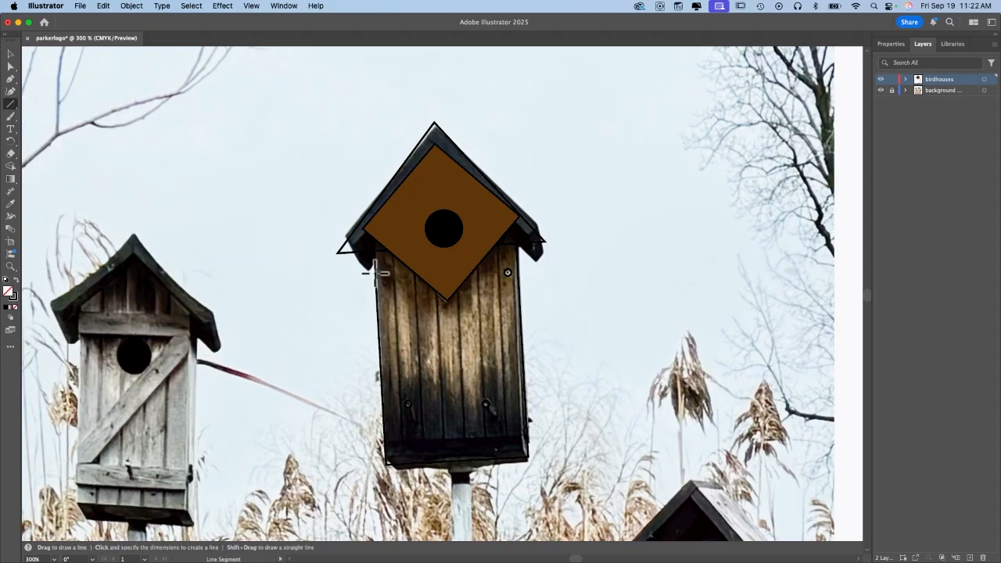
left_click_drag(392, 252, 400, 465)
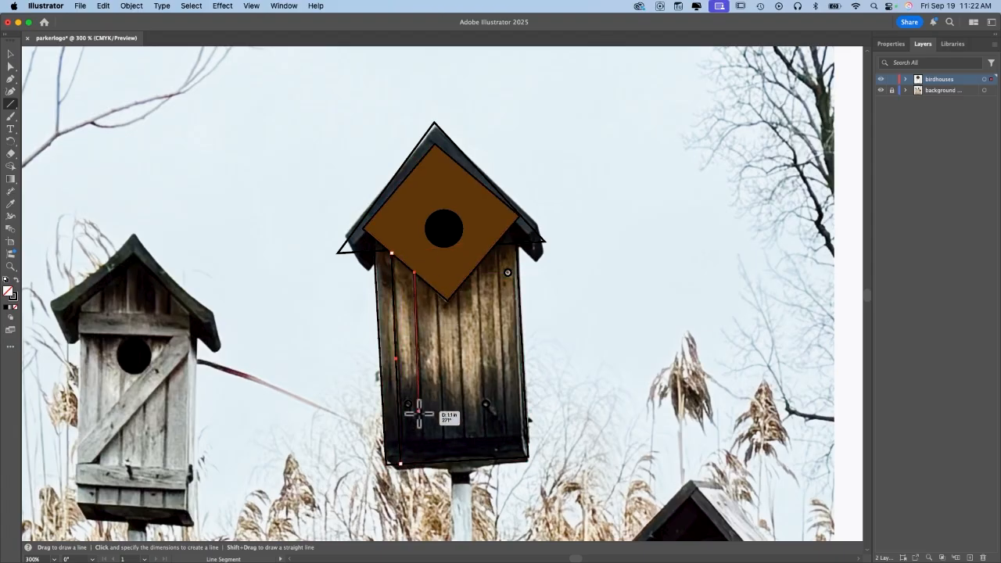
left_click_drag(412, 269, 421, 463)
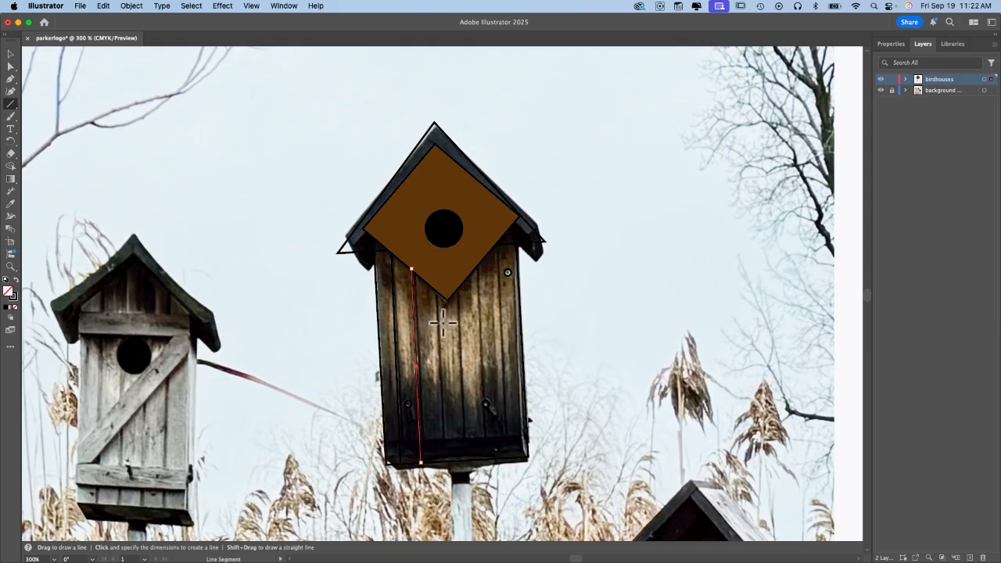
left_click_drag(435, 290, 442, 443)
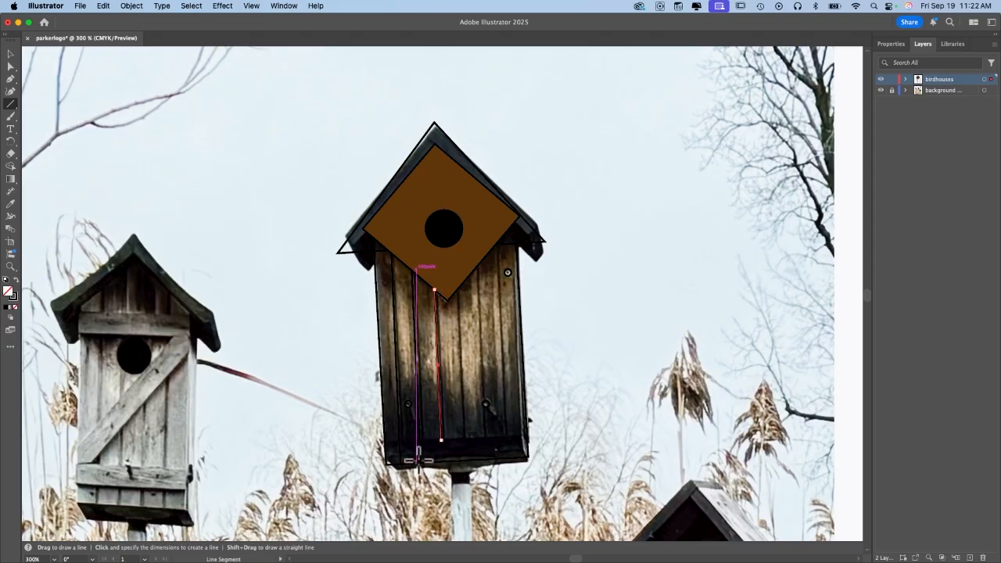
Shorten the two leftmost plank lines so their lower ends stop at the upper edge of the dark base board.
scroll(418, 459, "up", 5)
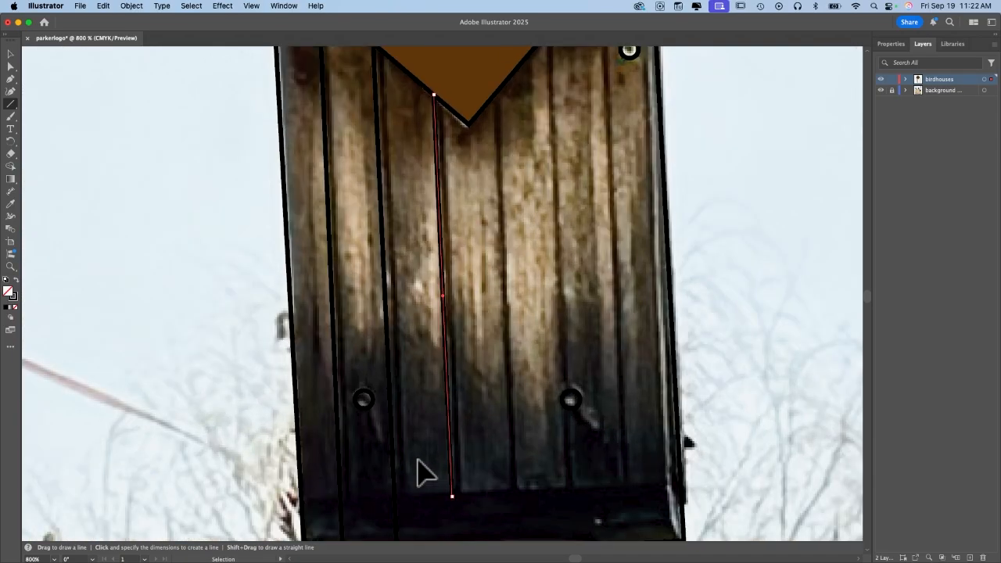
left_click(11, 54)
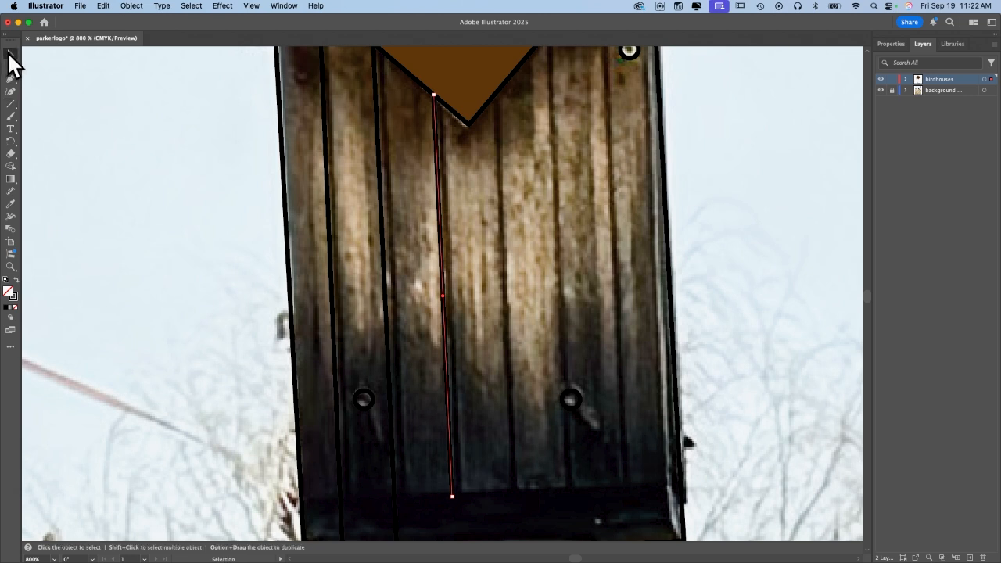
left_click(390, 427)
scroll(391, 432, "down", 3)
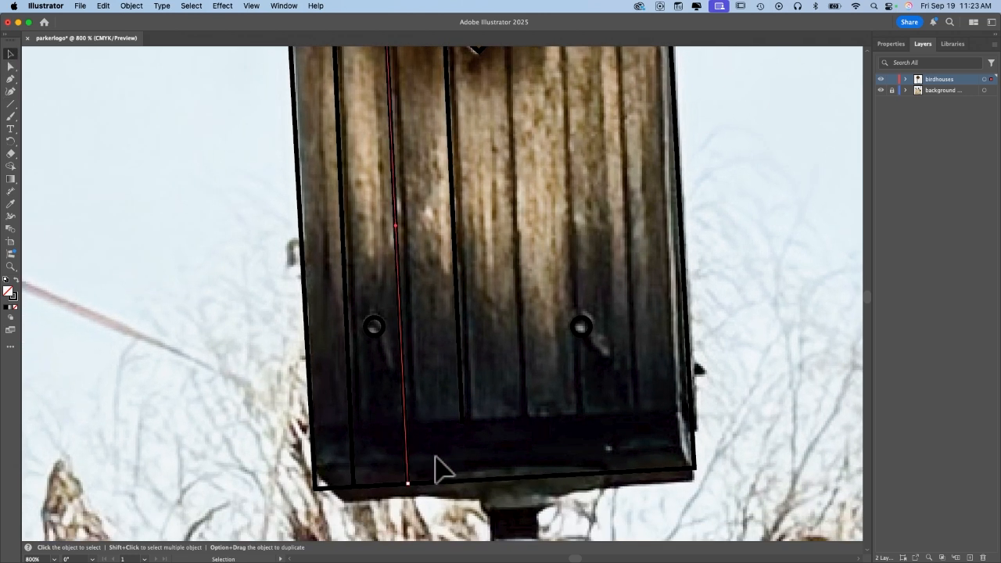
left_click_drag(406, 483, 410, 427)
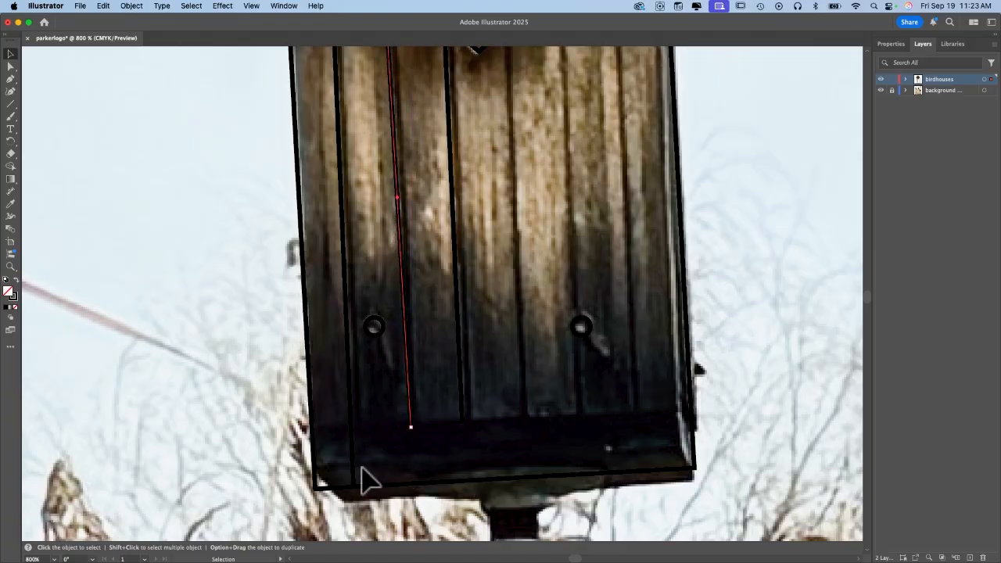
left_click(355, 476)
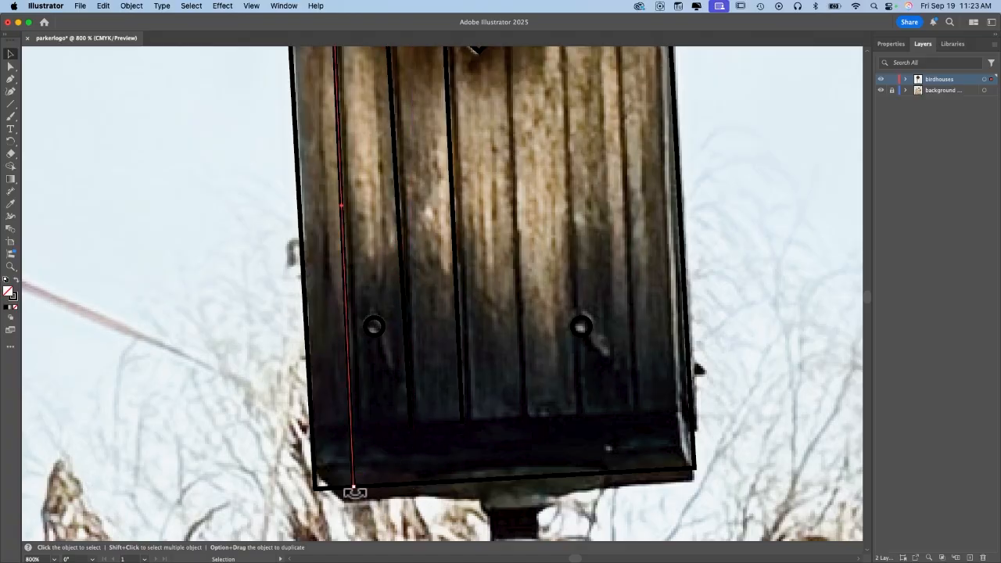
left_click_drag(353, 489, 354, 426)
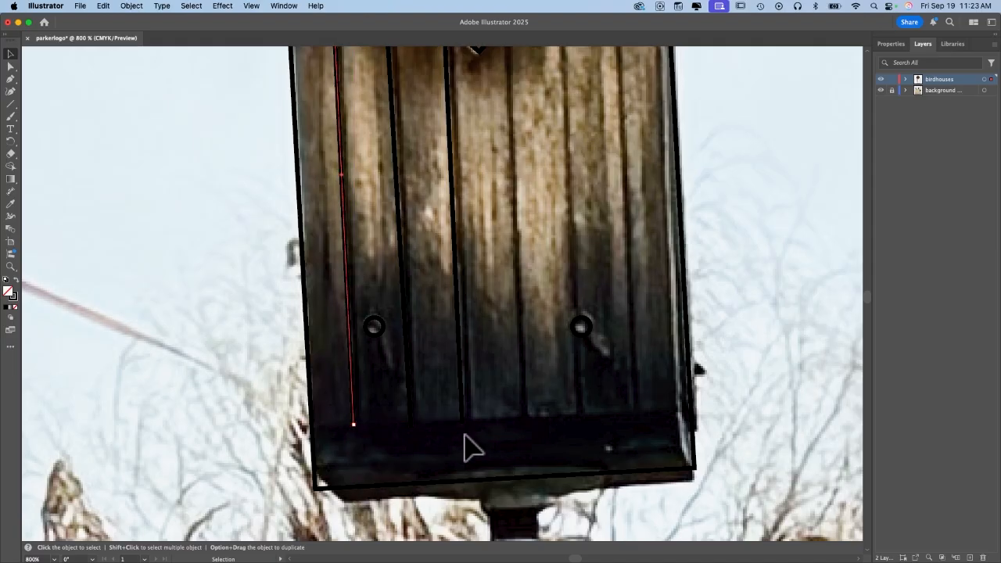
Draw three more line segments along the remaining right plank seams, from the diamond and roof edge down to the base board.
scroll(637, 414, "up", 5)
scroll(637, 415, "right", 4)
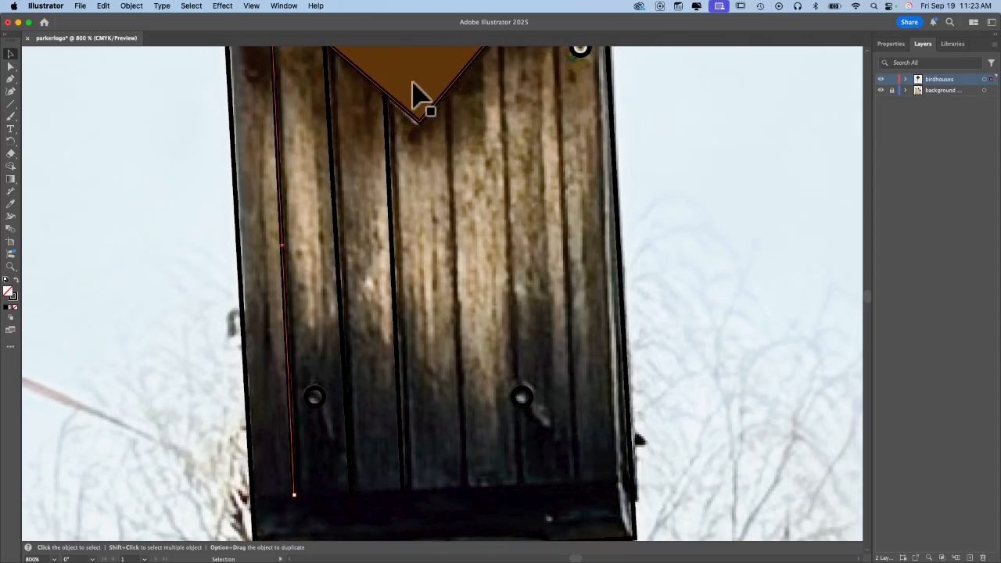
left_click(11, 105)
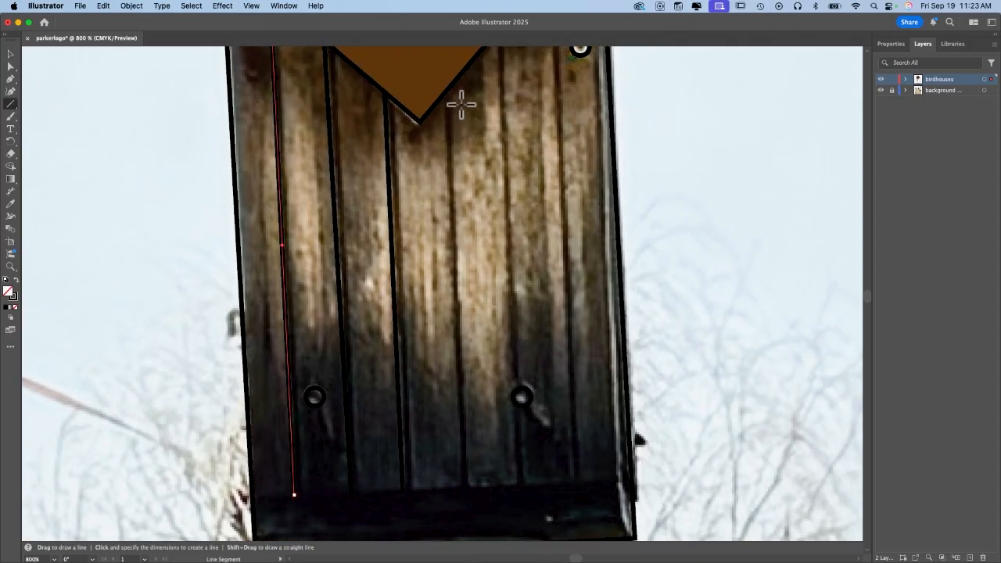
left_click_drag(448, 92, 464, 489)
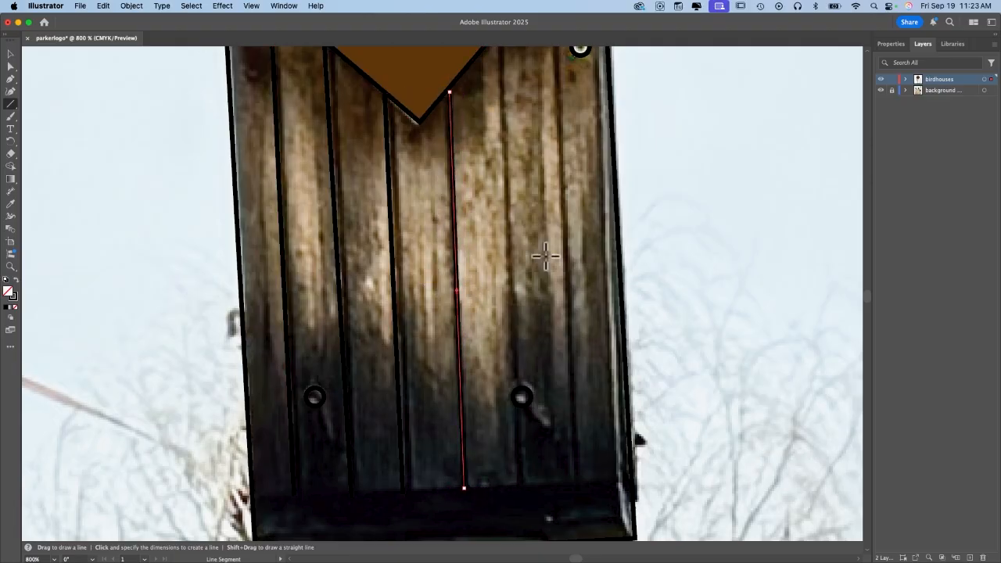
scroll(548, 258, "right", 3)
scroll(547, 257, "up", 1)
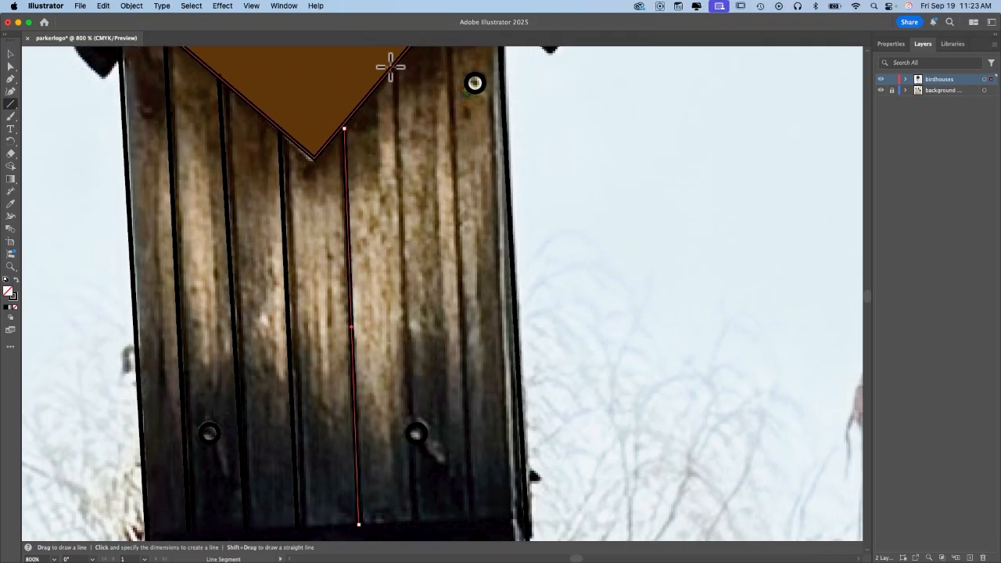
left_click_drag(395, 65, 413, 518)
scroll(493, 333, "up", 2)
scroll(493, 332, "right", 2)
scroll(494, 334, "down", 1)
scroll(493, 334, "left", 1)
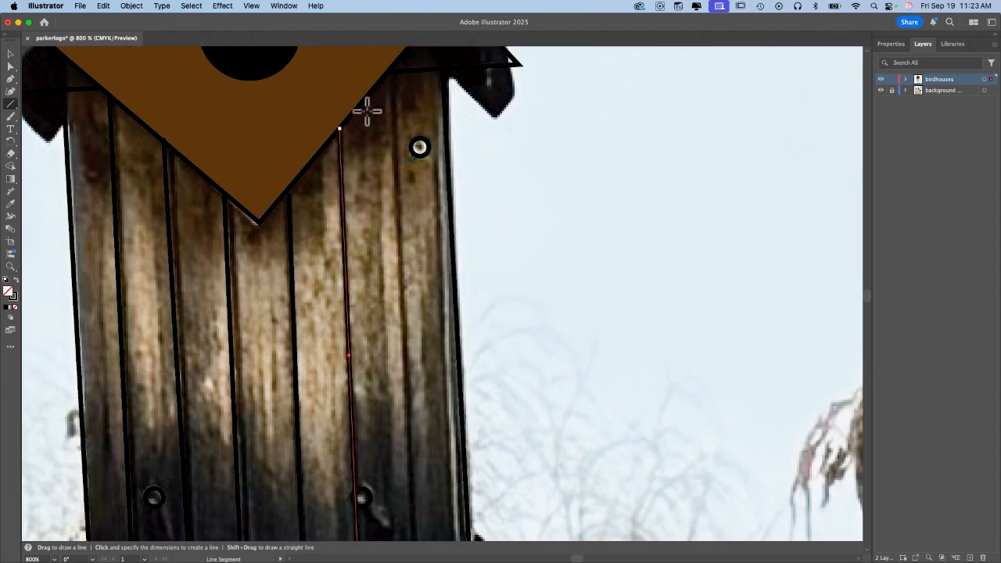
left_click_drag(392, 66, 417, 418)
scroll(418, 417, "down", 3)
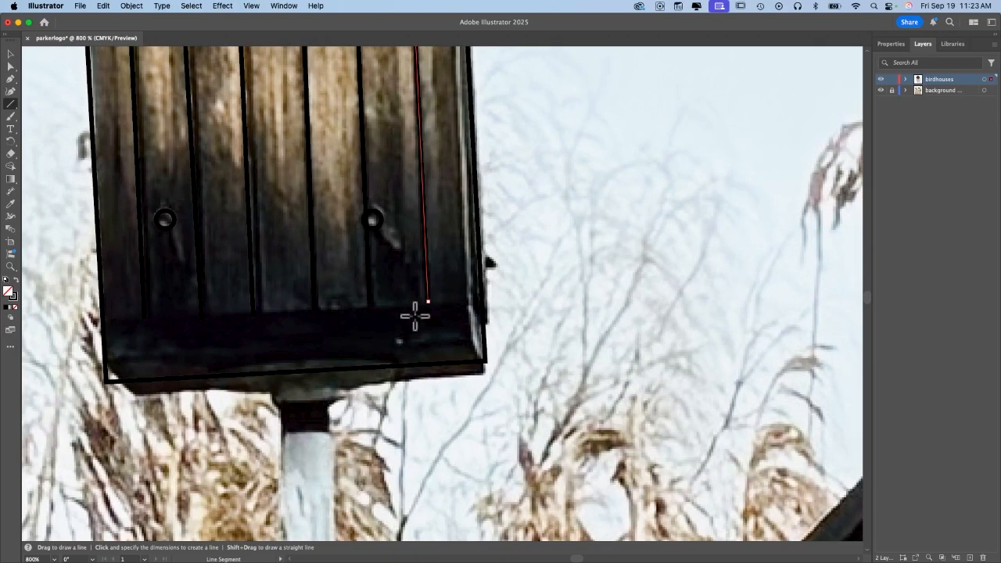
Check the traced birdhouse linework with the background photo layer hidden, and show that layer again.
scroll(415, 316, "up", 10)
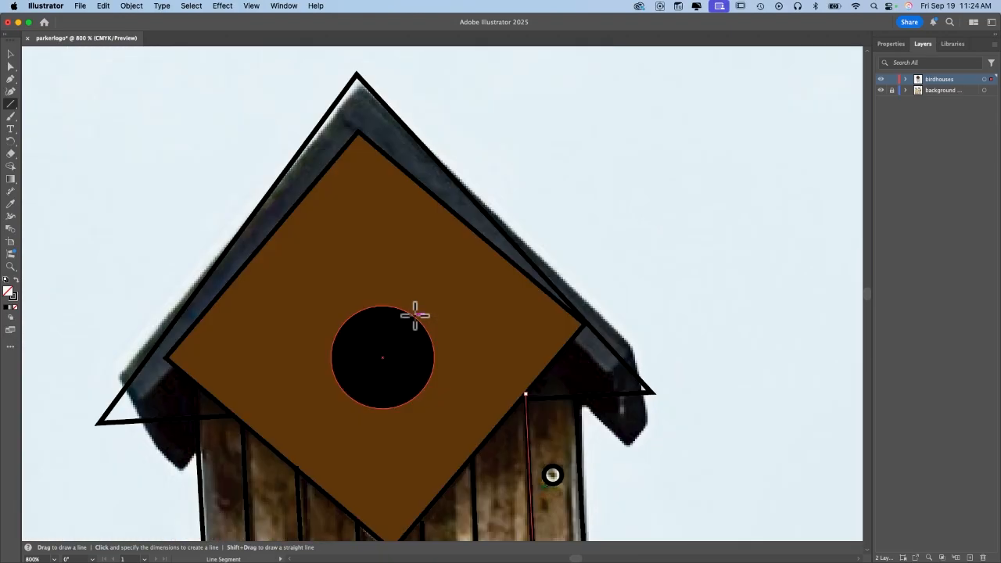
key("super+0")
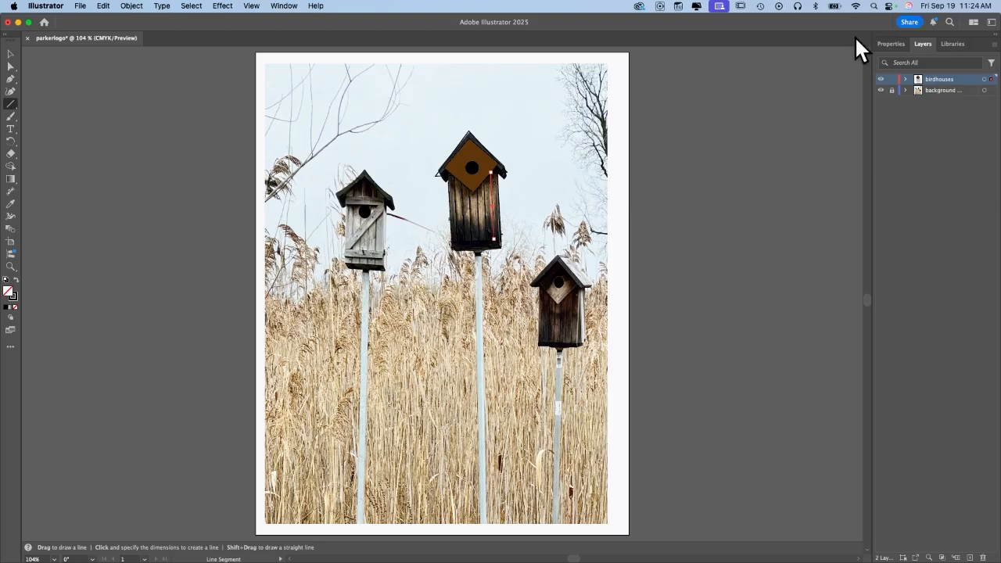
left_click(881, 91)
key("v")
key("super+equal")
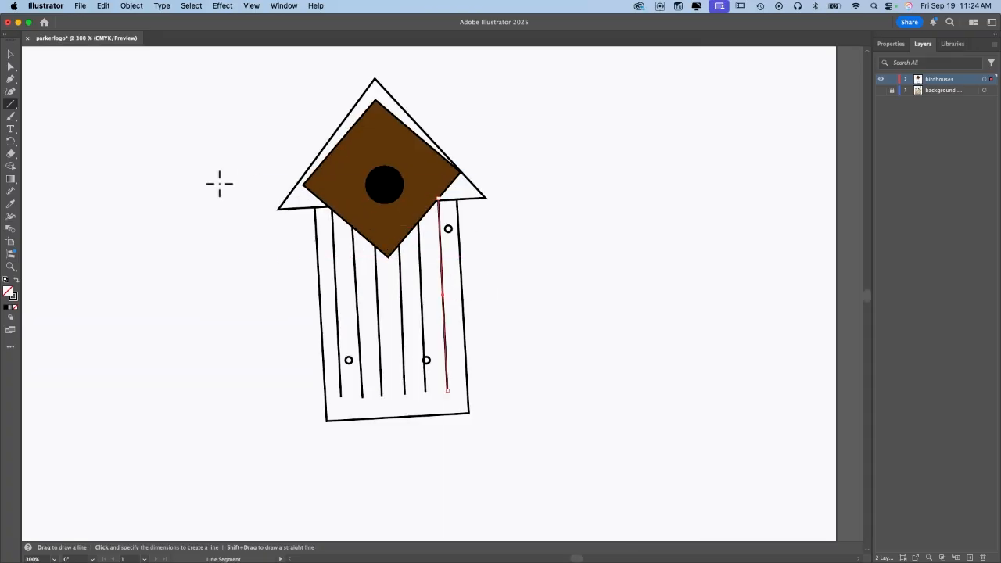
left_click_drag(439, 197, 446, 389)
scroll(485, 234, "up", 2)
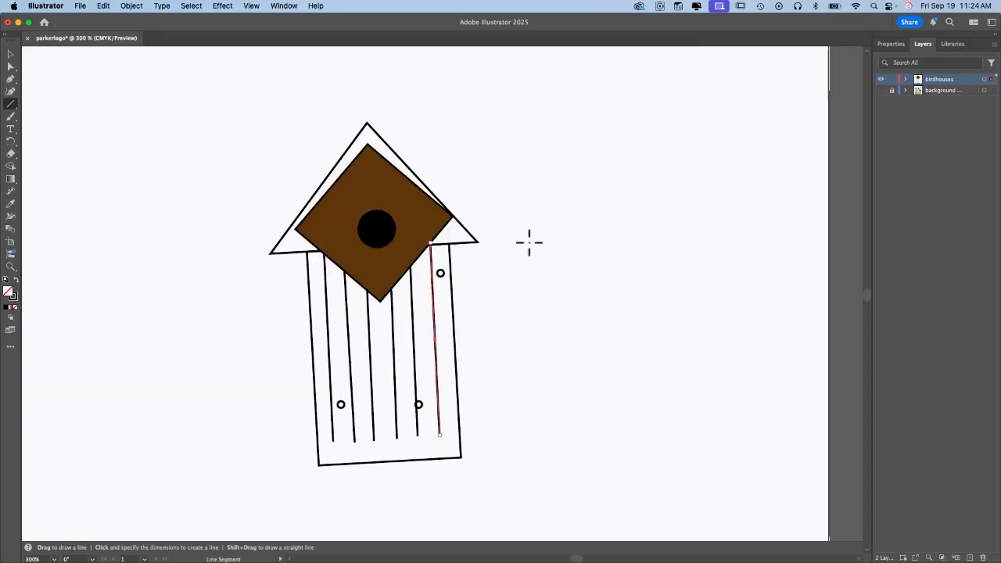
left_click(880, 89)
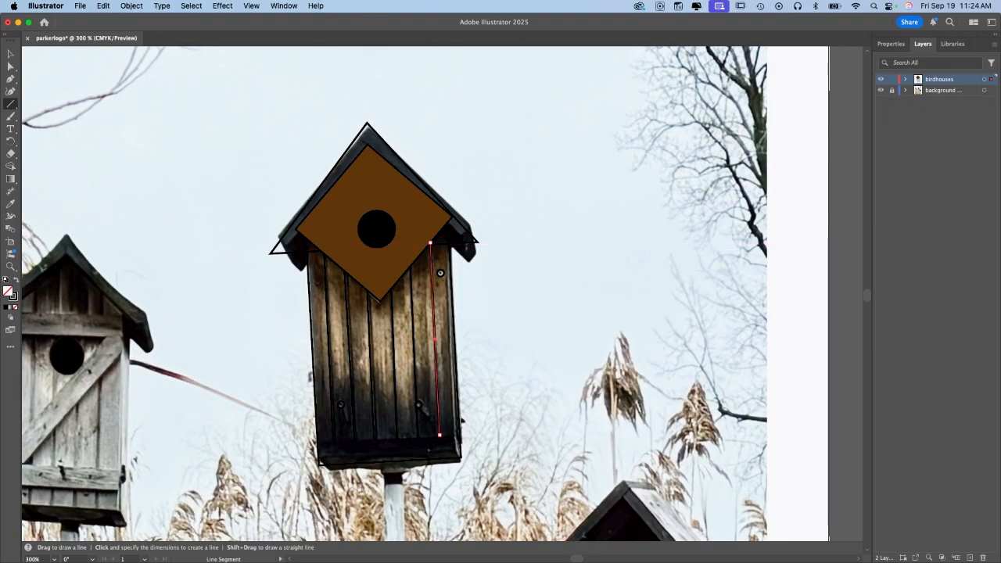
Hide and lock the triangular roof outline path within the birdhouses layer.
left_click(10, 54)
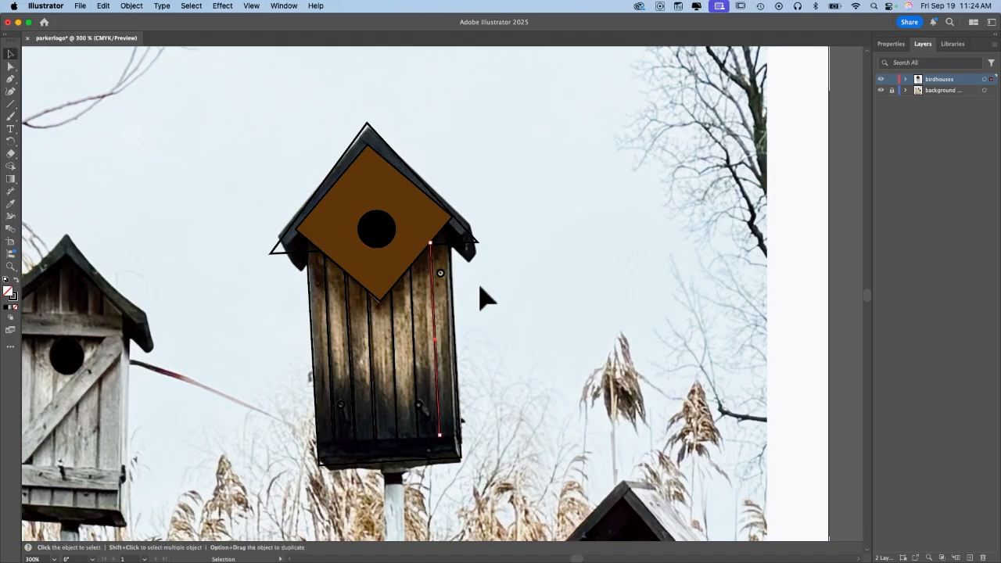
left_click(475, 240)
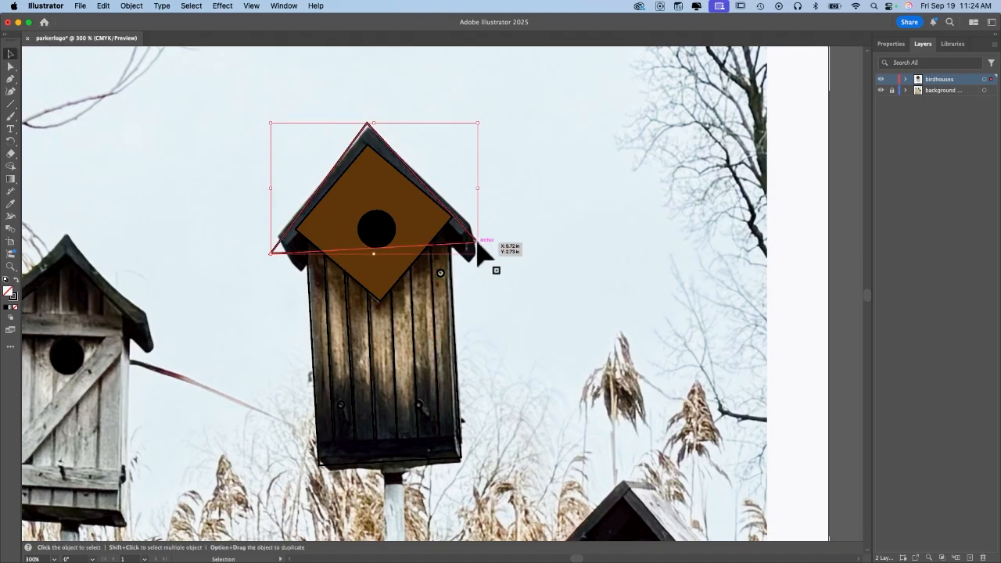
left_click(906, 78)
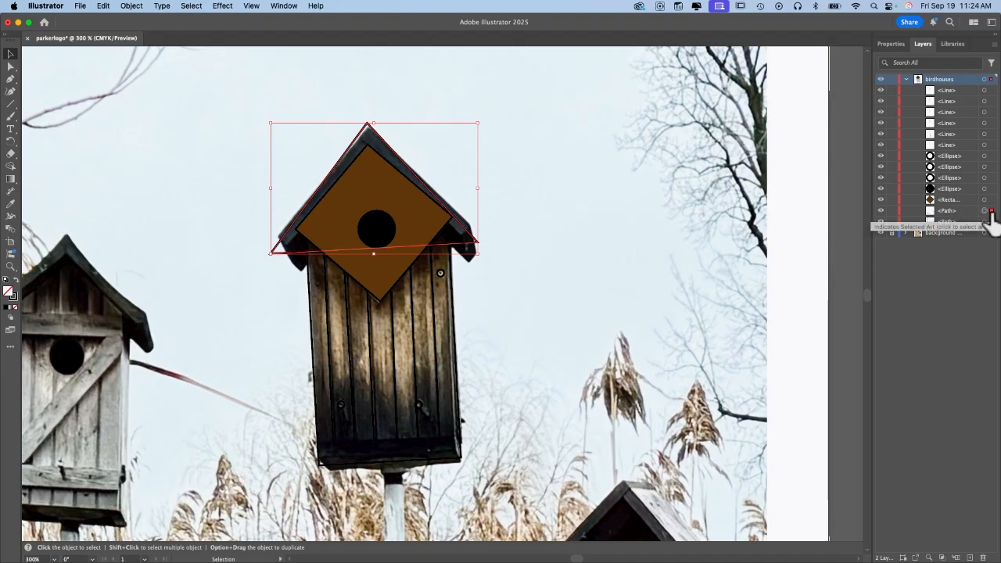
left_click(409, 328)
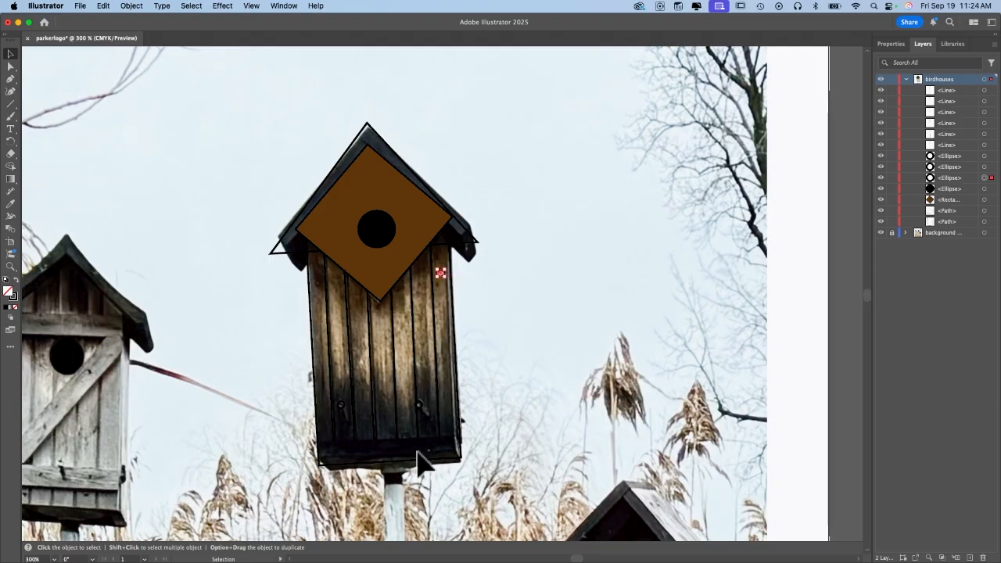
left_click(420, 405)
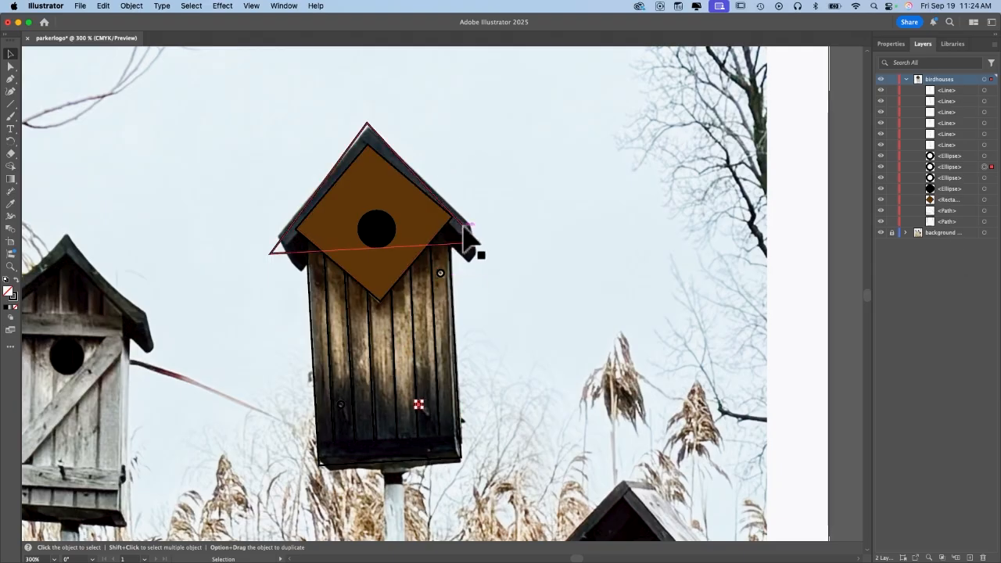
left_click(475, 241)
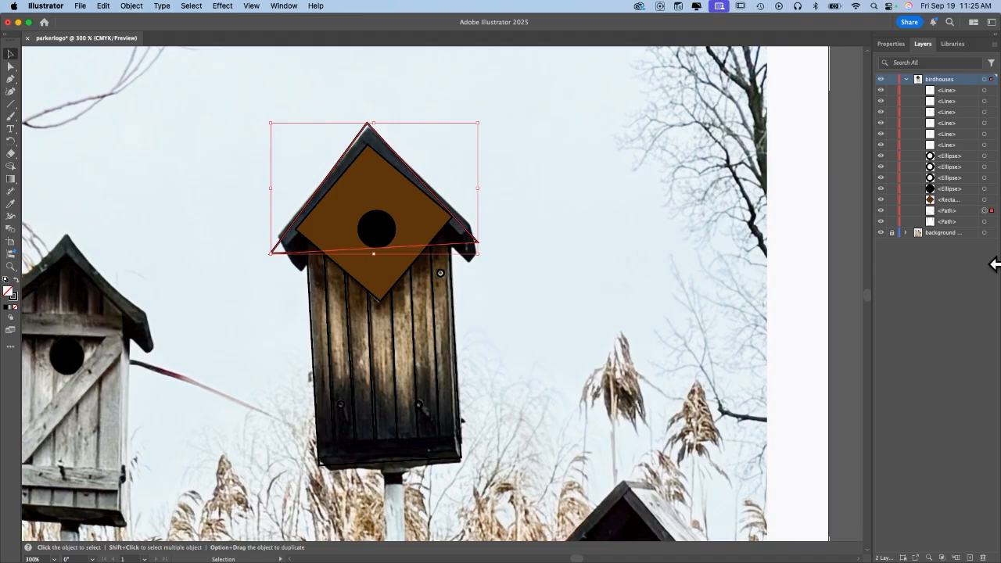
left_click(881, 211)
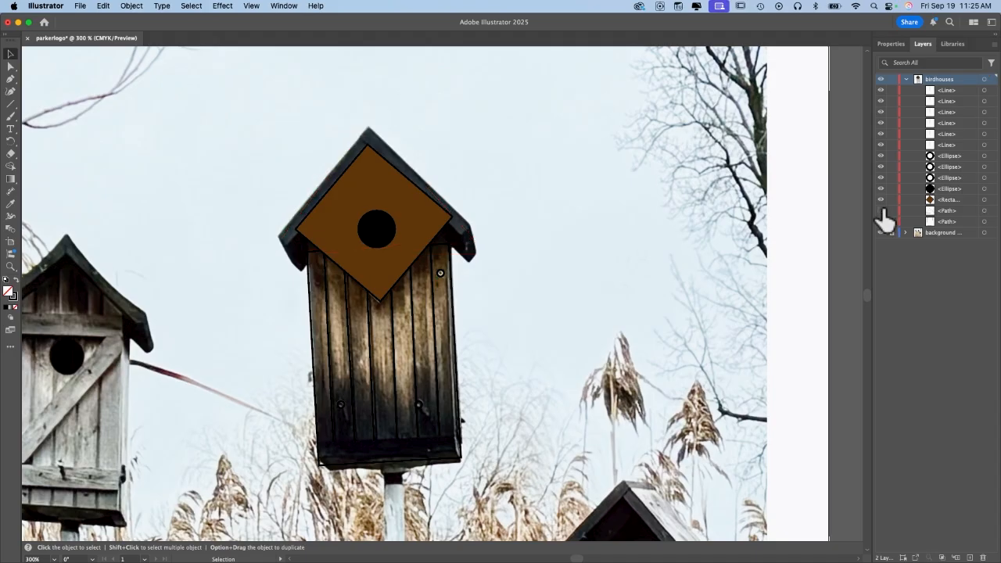
left_click(892, 210)
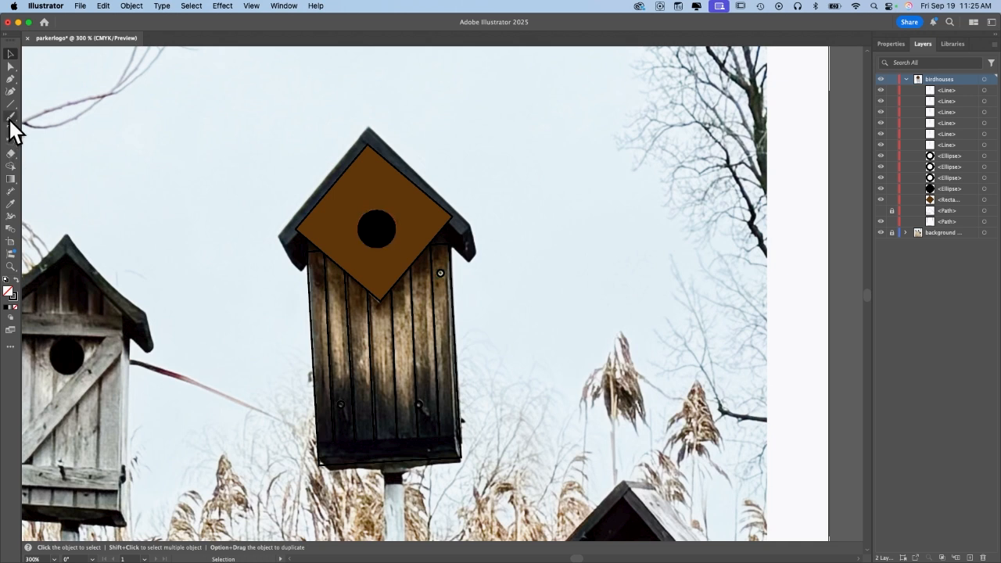
Draw a narrow rectangle at the roof peak, rotate it to the left roof slope and lengthen it down to the left eave.
left_click_drag(9, 104, 56, 107)
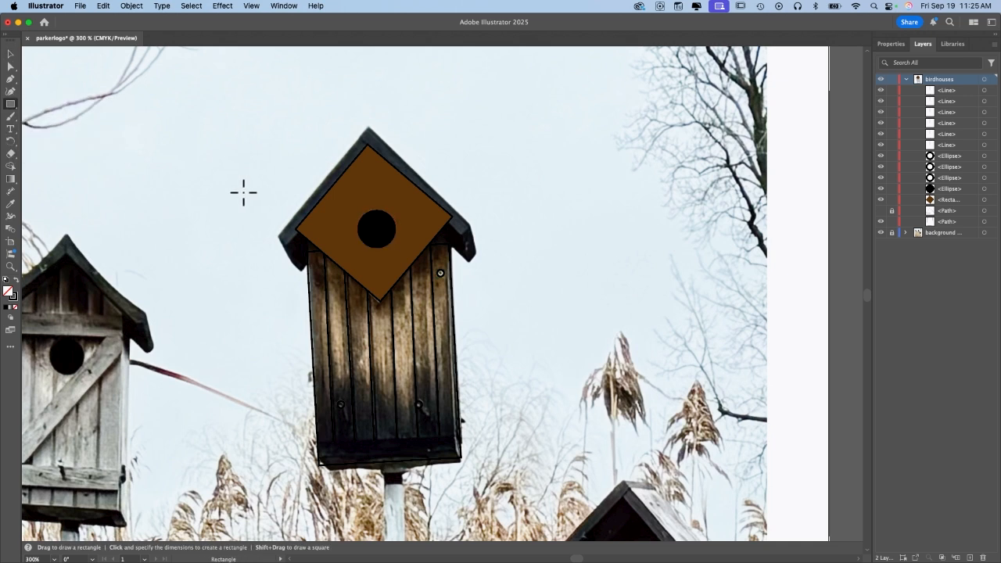
key("super+equal")
key("super+equal")
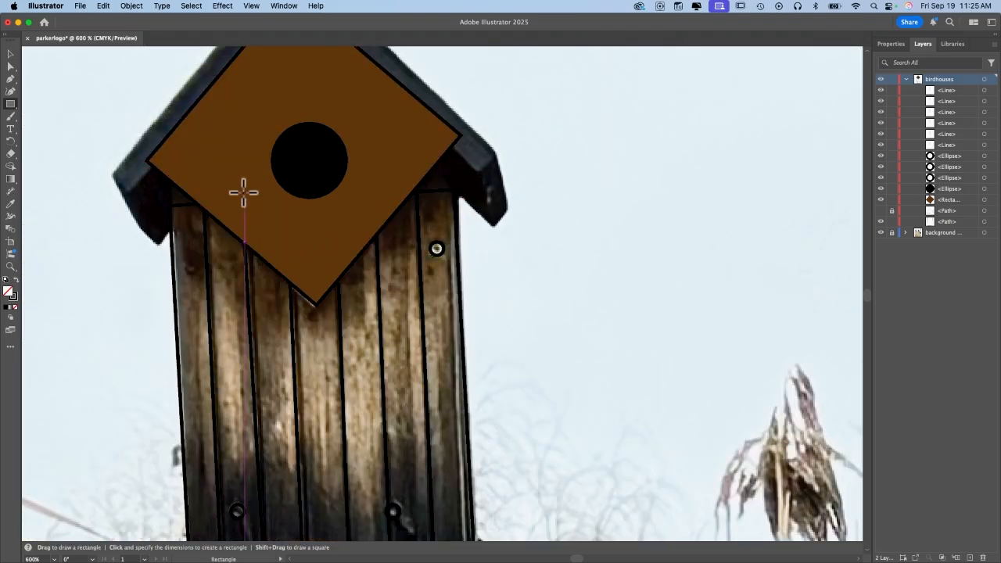
scroll(243, 193, "up", 5)
scroll(243, 193, "left", 2)
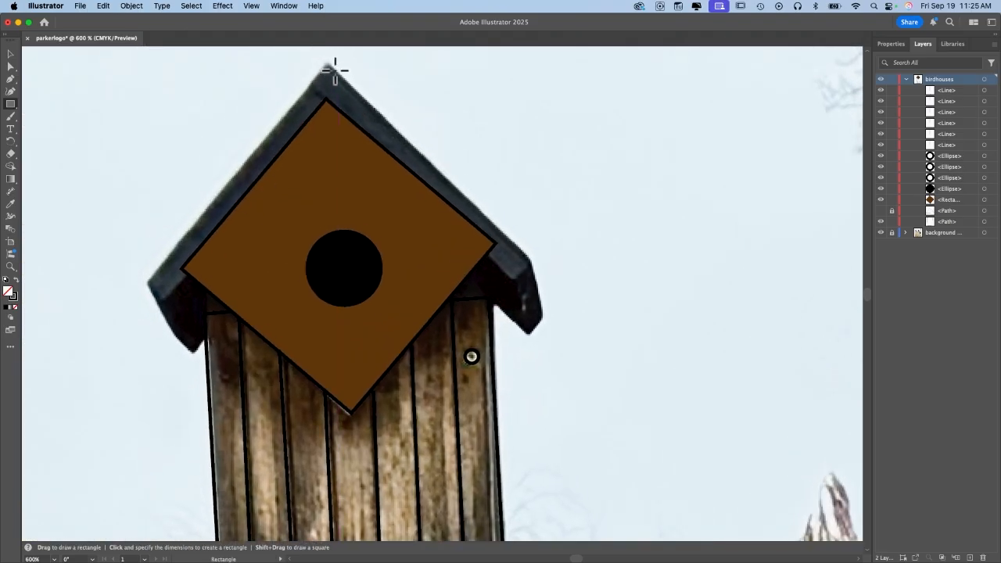
left_click_drag(329, 62, 303, 125)
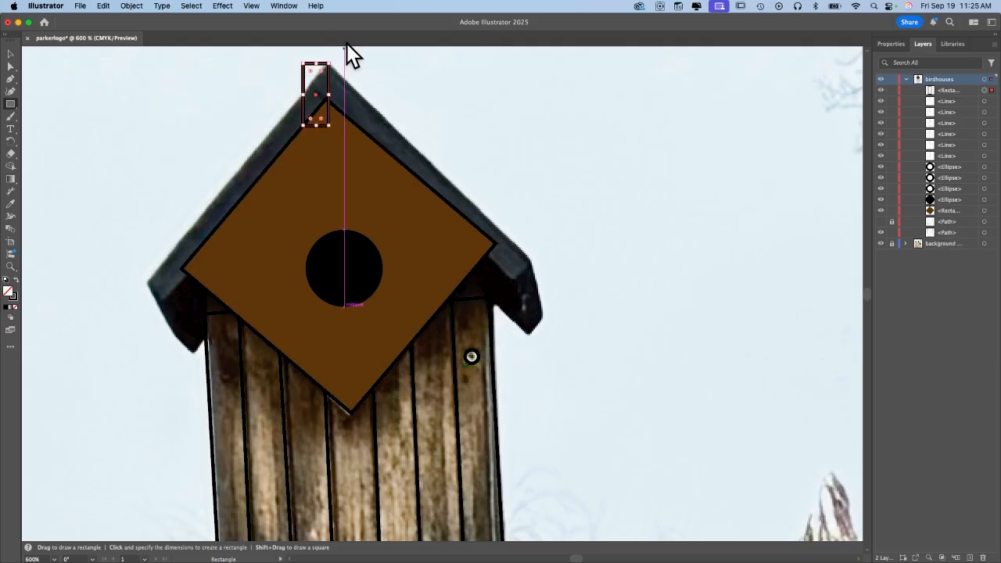
left_click_drag(329, 60, 348, 74)
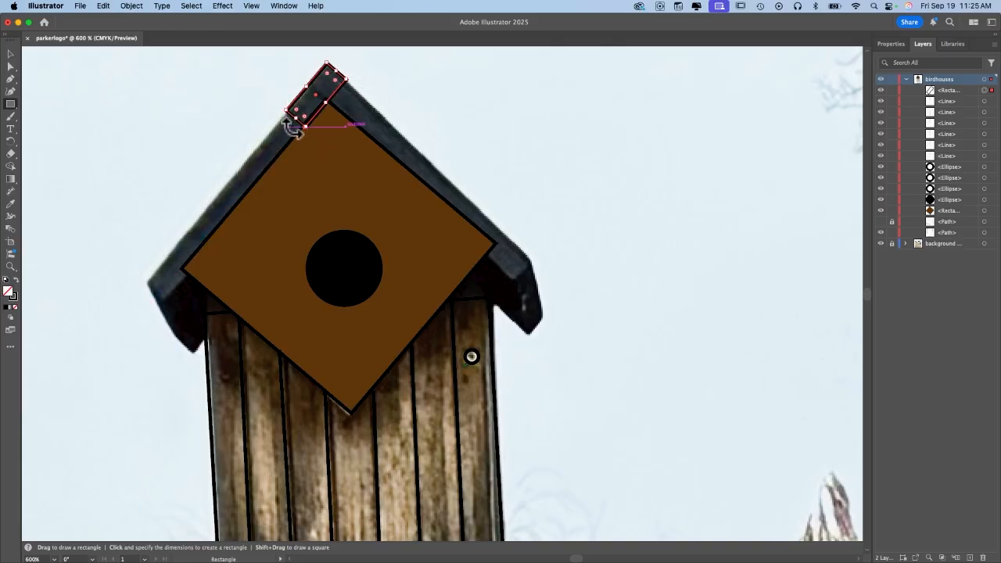
left_click_drag(297, 118, 151, 289)
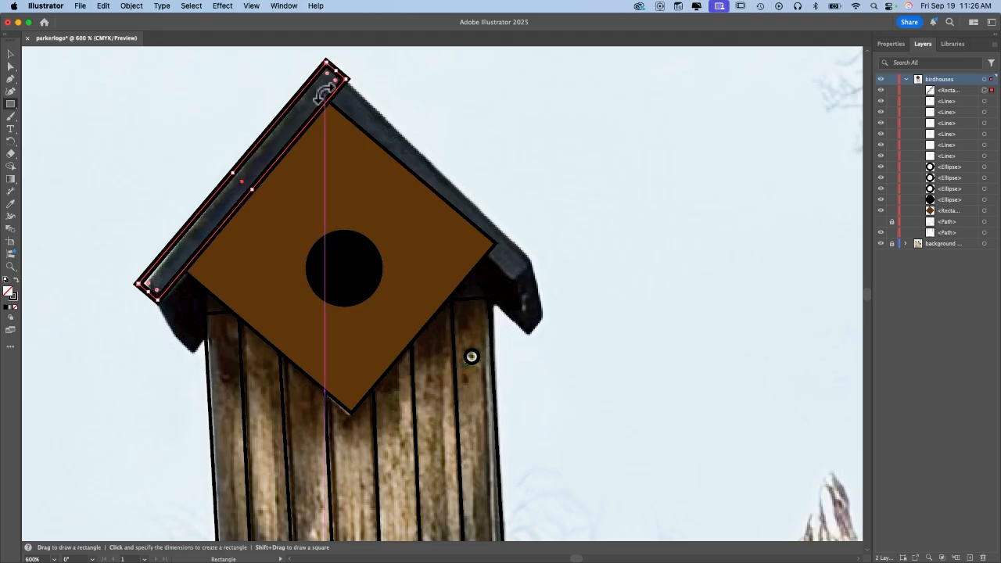
Duplicate the left roof board and rotate and position the copy along the right roof slope, meeting the first board at the peak.
left_click(9, 54)
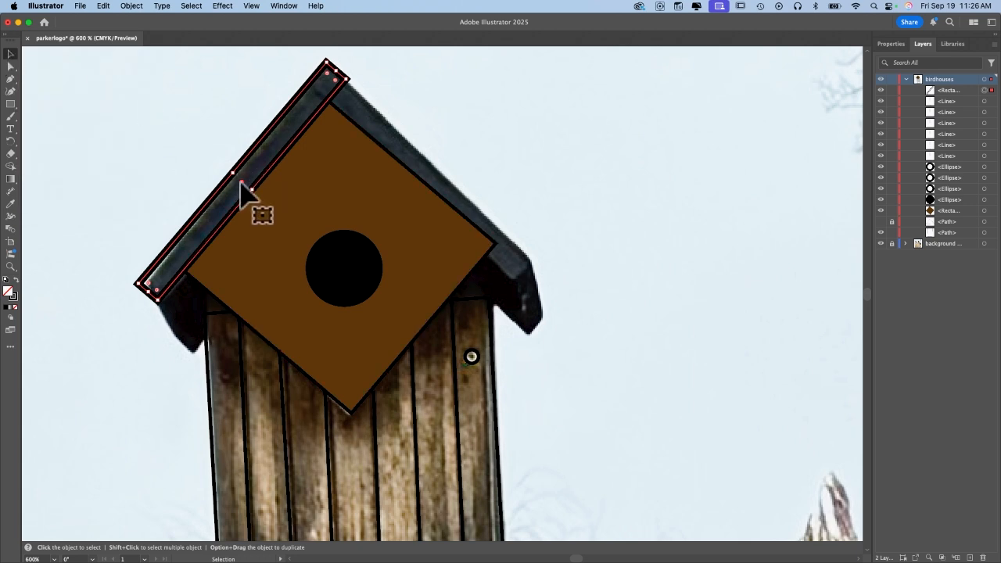
left_click_drag(244, 186, 456, 196)
left_click_drag(561, 87, 539, 282)
left_click_drag(456, 196, 429, 186)
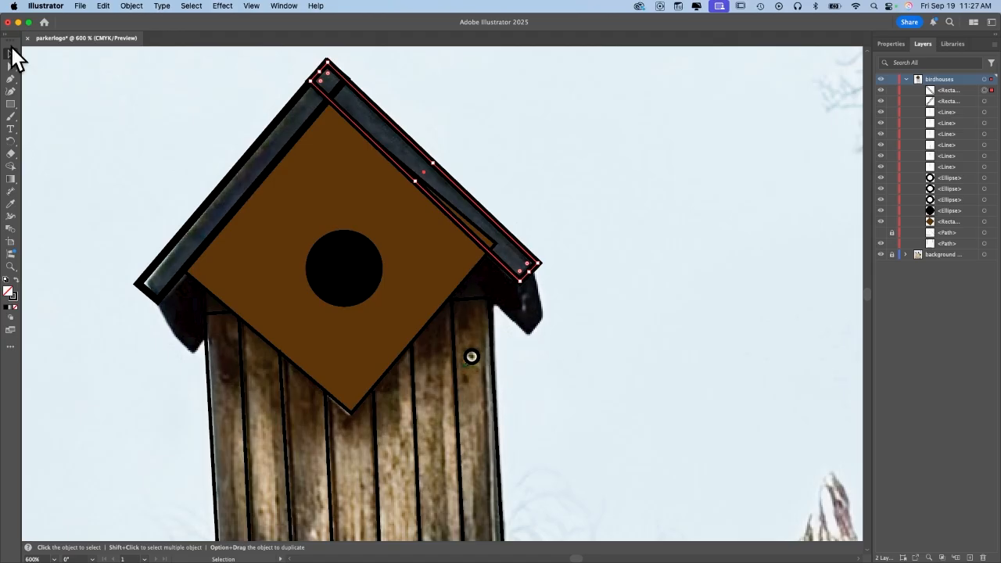
Draw a square of about 0.46 in, rotate it about 32° counterclockwise and place it over the dark overhang at the left eave.
left_click(10, 105)
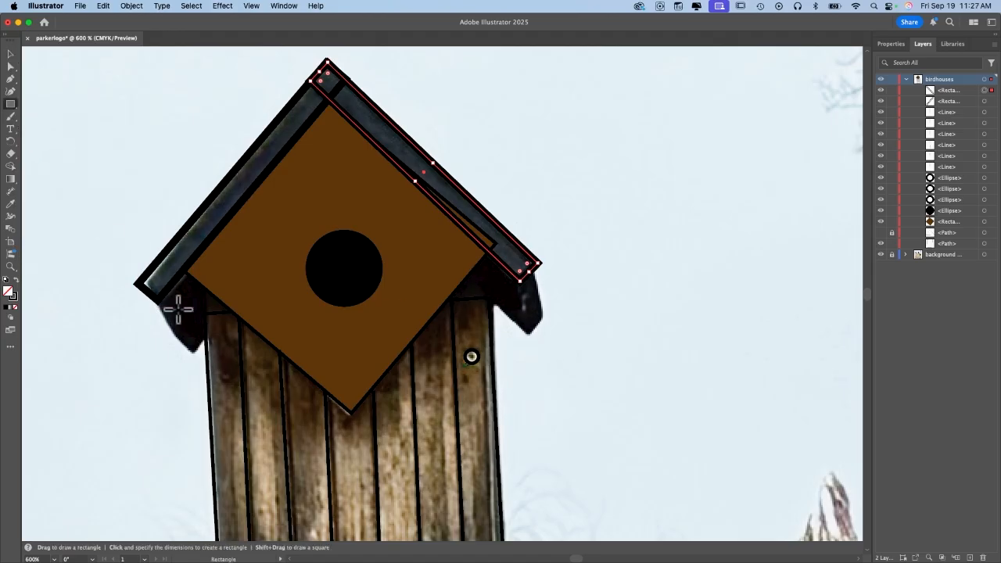
left_click_drag(193, 350, 259, 264)
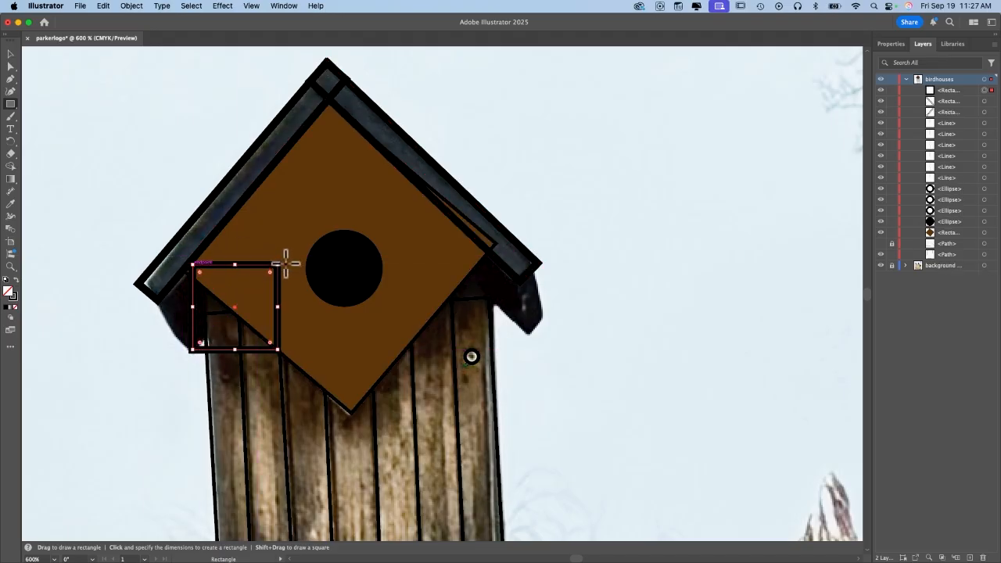
left_click_drag(279, 258, 244, 247)
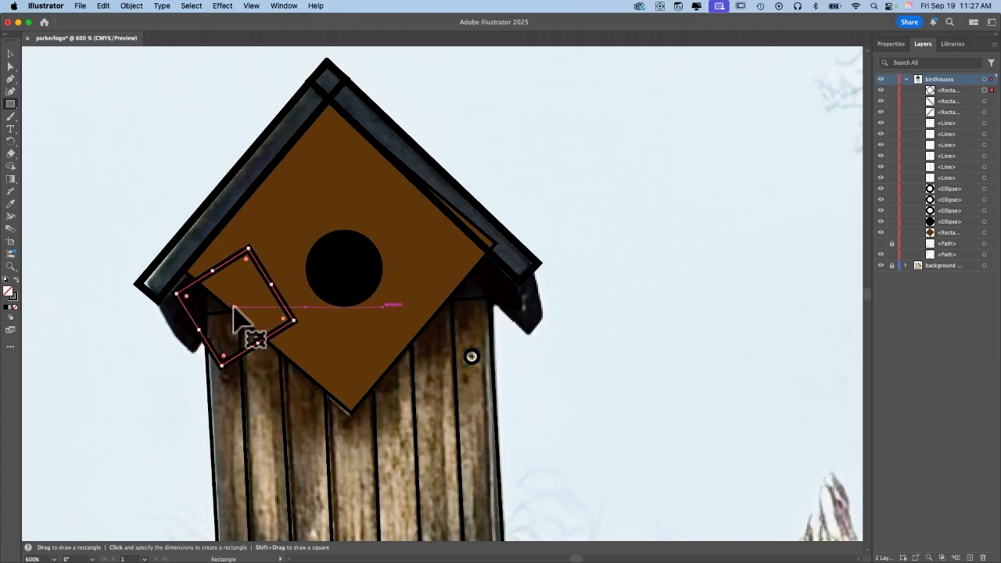
left_click_drag(235, 307, 202, 297)
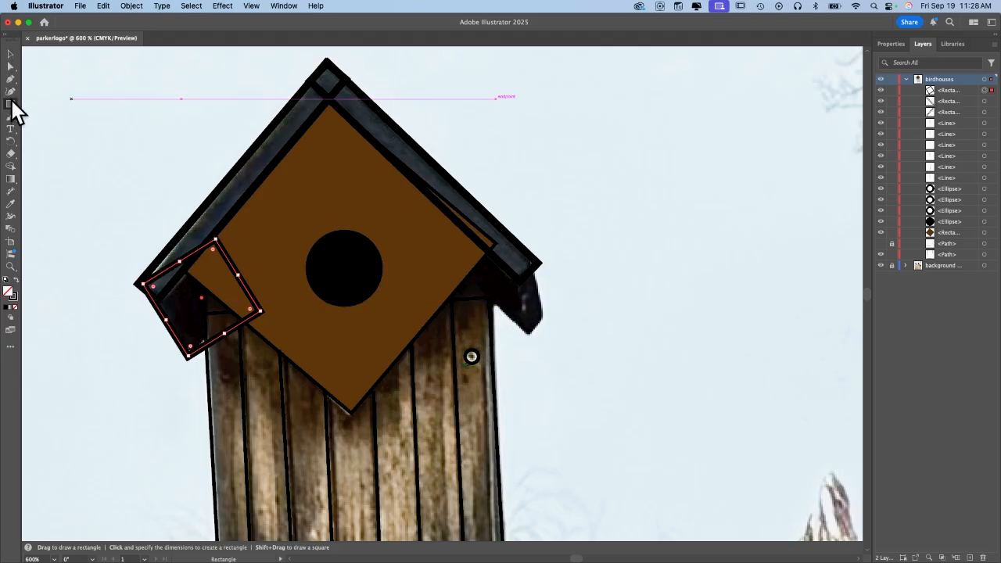
Draw a polygon beside the birdhouse, reduce it to three sides, and rotate and move it over the dark overhang at the right eave.
left_click_drag(11, 102, 34, 130)
mouse_move(597, 339)
left_mouse_down()
mouse_move(571, 283)
mouse_move(585, 279)
mouse_move(566, 305)
left_mouse_up()
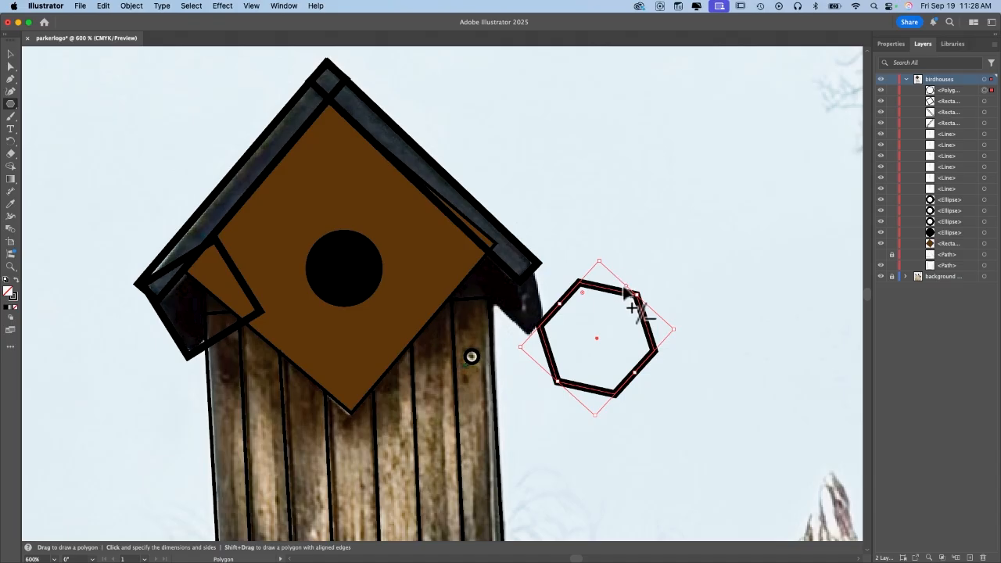
left_click_drag(627, 288, 607, 269)
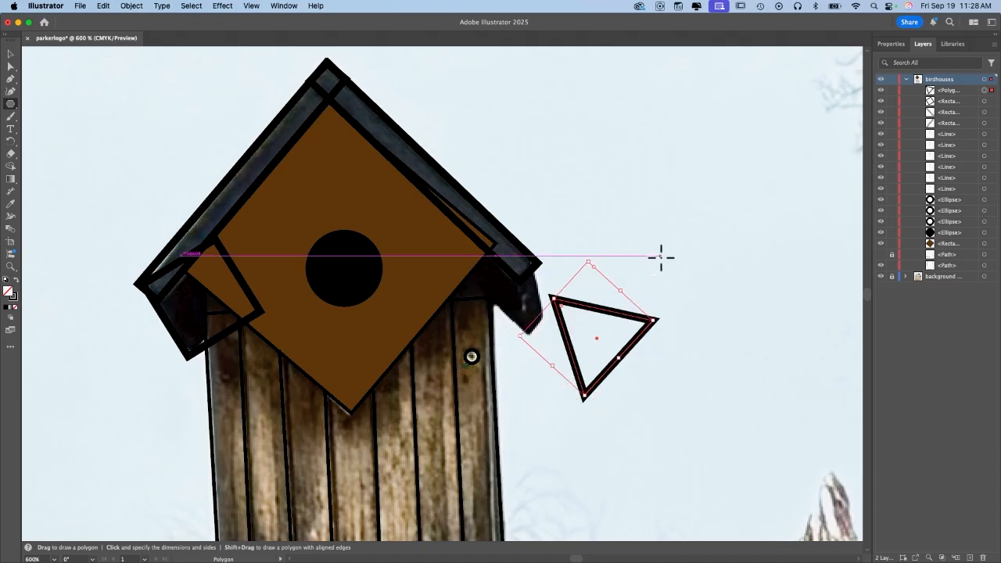
left_click_drag(598, 339, 543, 278)
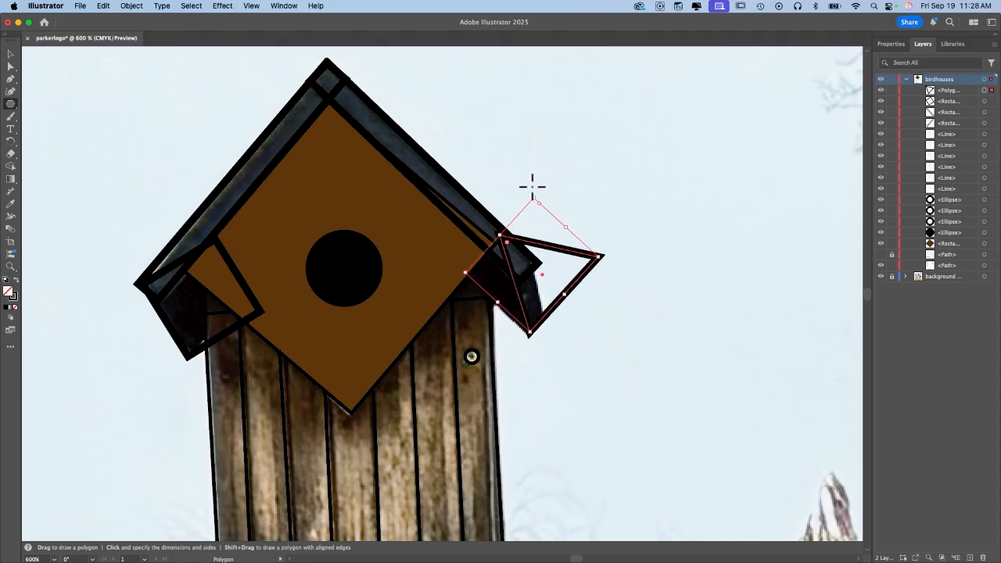
left_click_drag(532, 196, 488, 209)
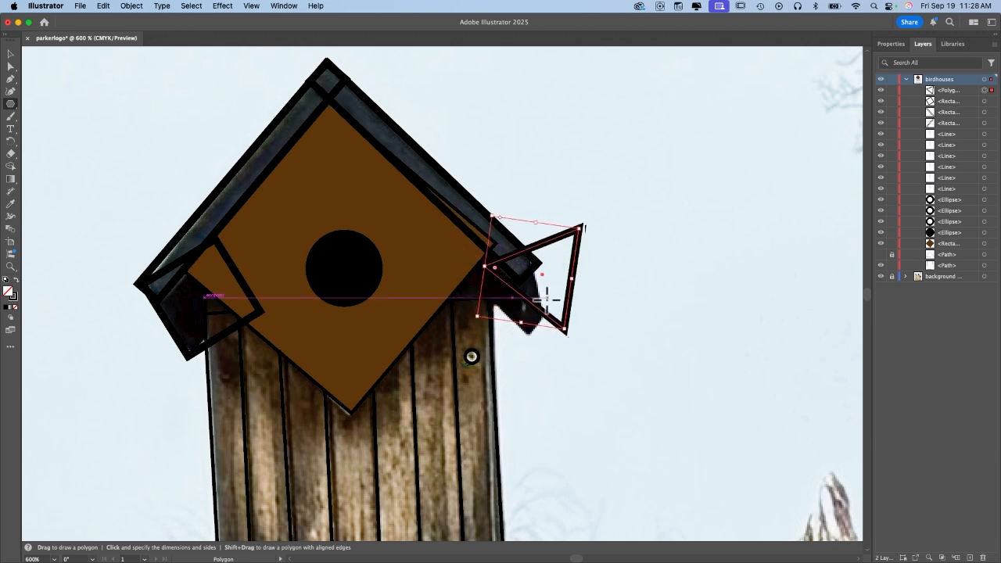
left_click_drag(545, 288, 510, 300)
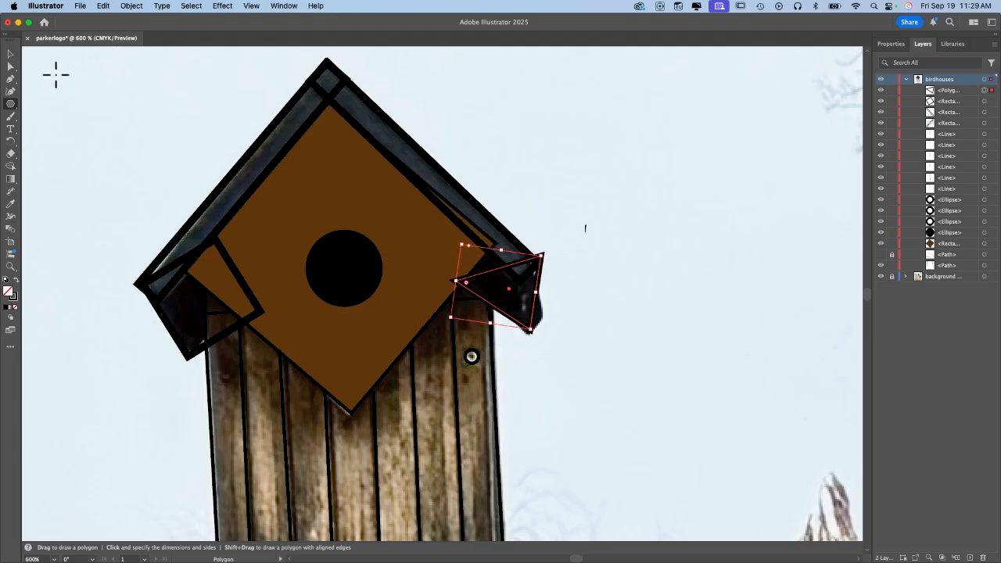
Adjust the right eave triangle's upper and lower outer corner points to follow the roof end and the overhang's tip.
left_click(11, 67)
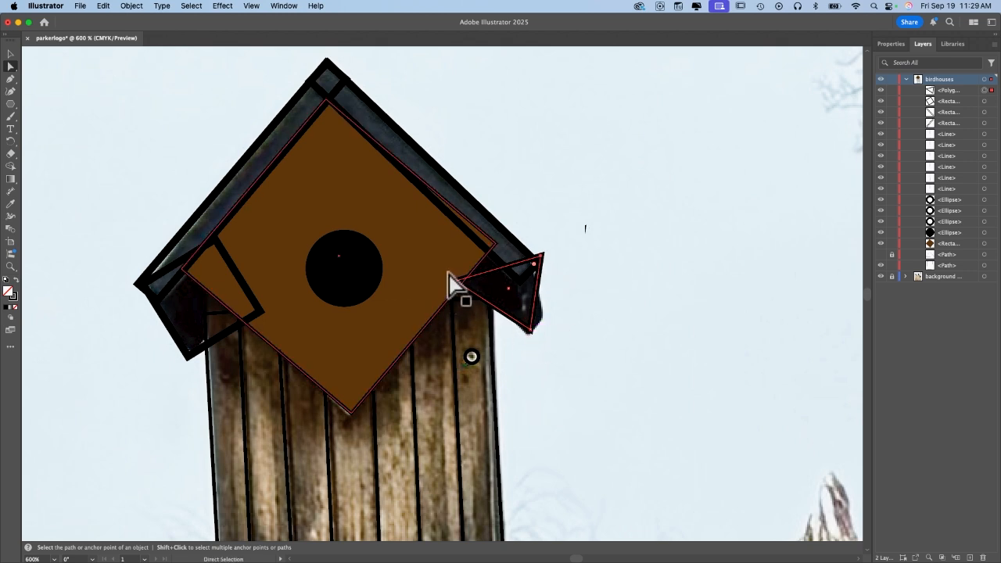
left_click_drag(541, 256, 538, 264)
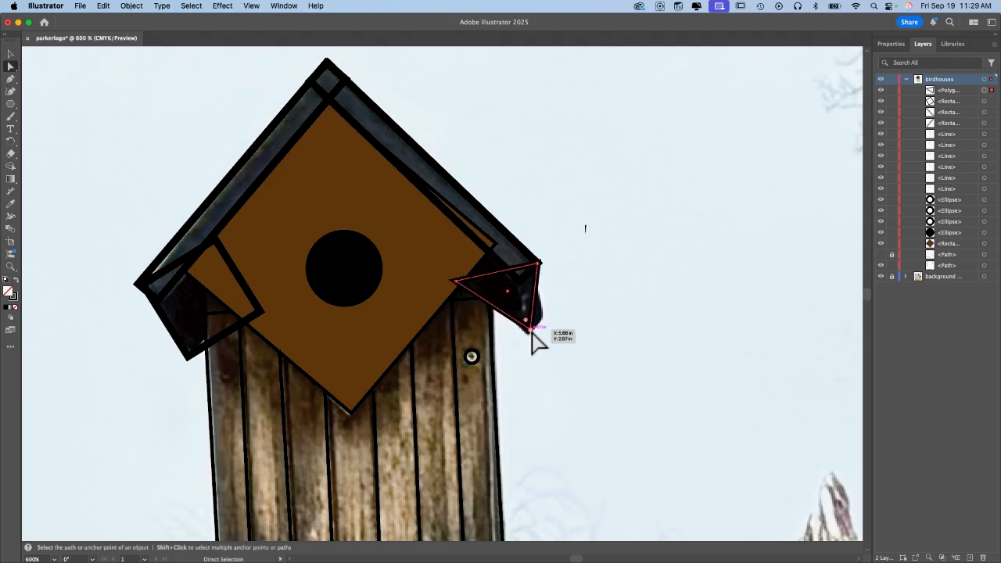
left_click_drag(532, 330, 538, 328)
left_click_drag(532, 335, 530, 333)
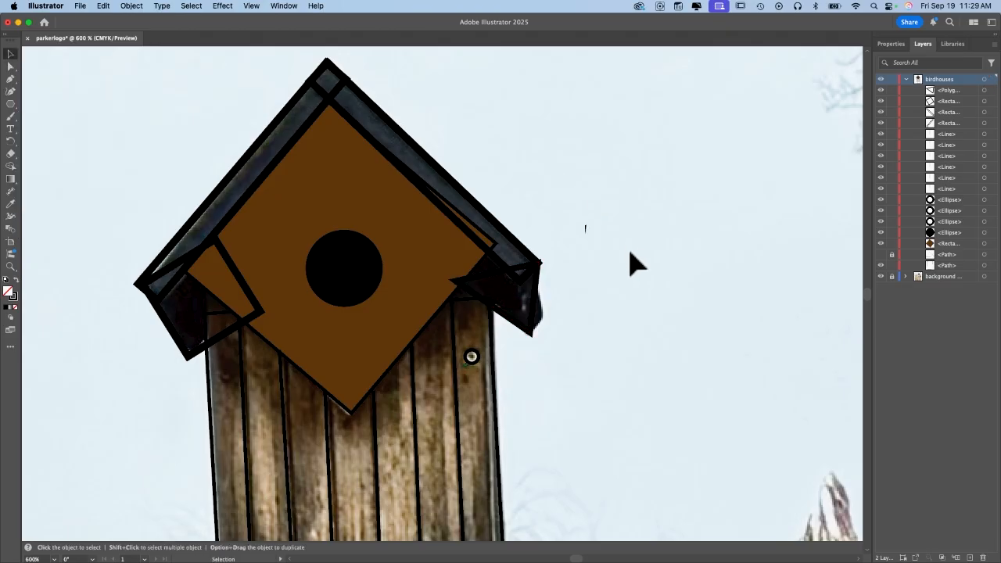
Try a brown outline on the unfilled square over the left eave.
left_click(192, 361)
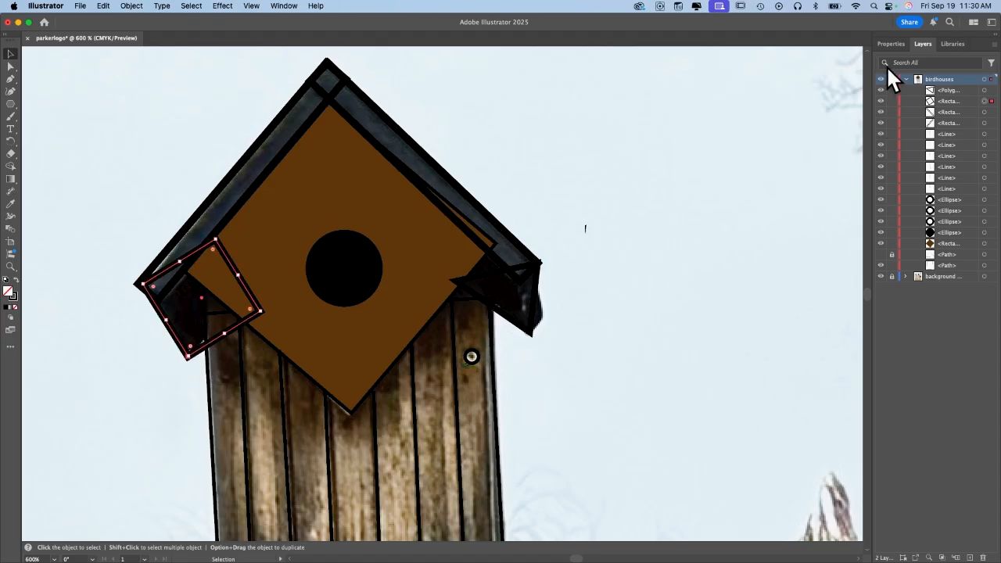
left_click(889, 44)
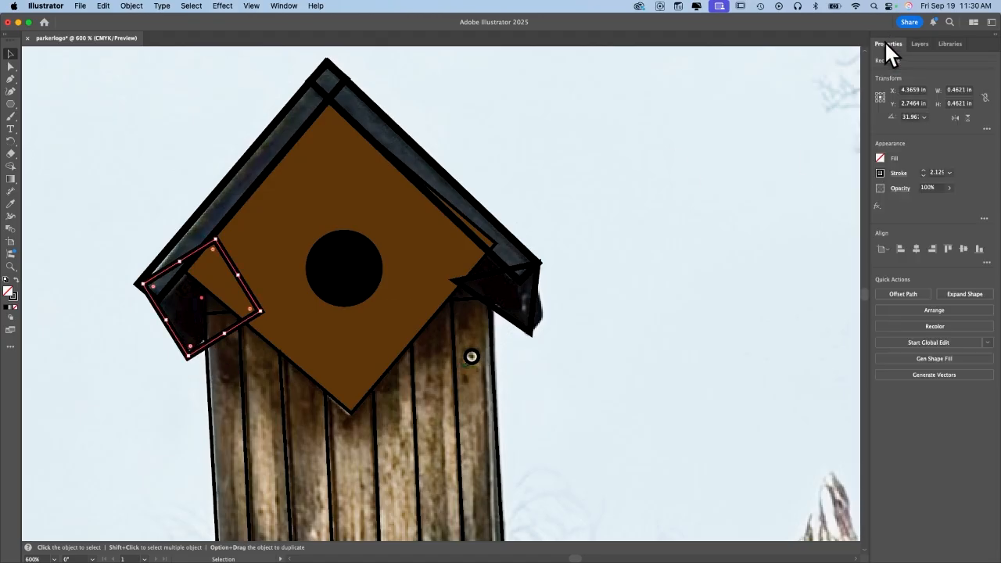
left_click(880, 173)
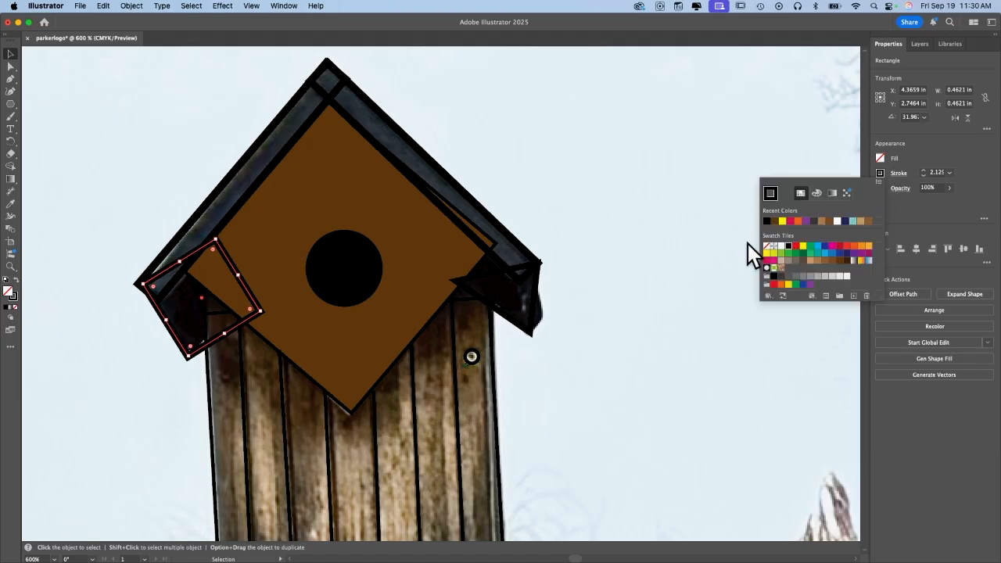
left_click(768, 247)
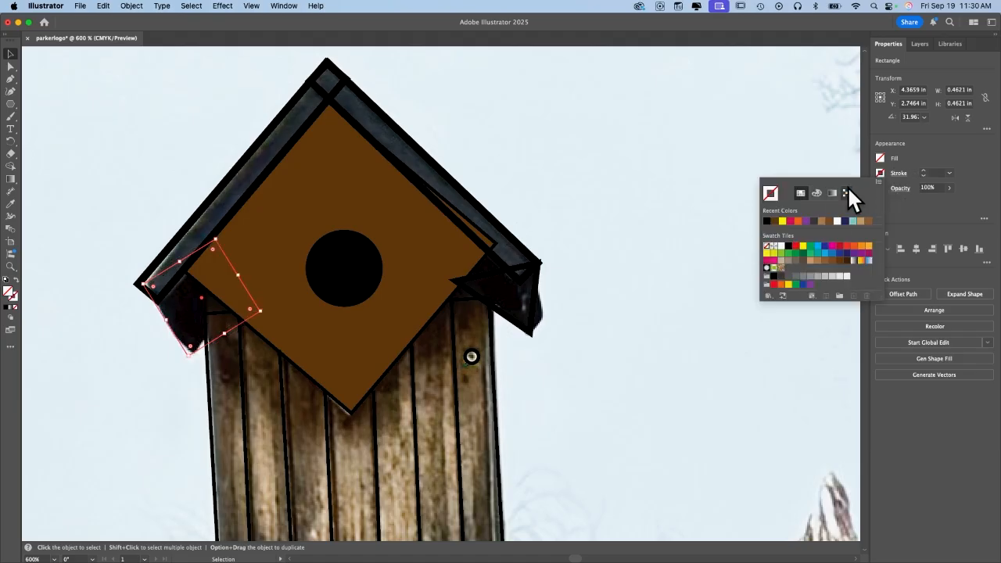
left_click(775, 221)
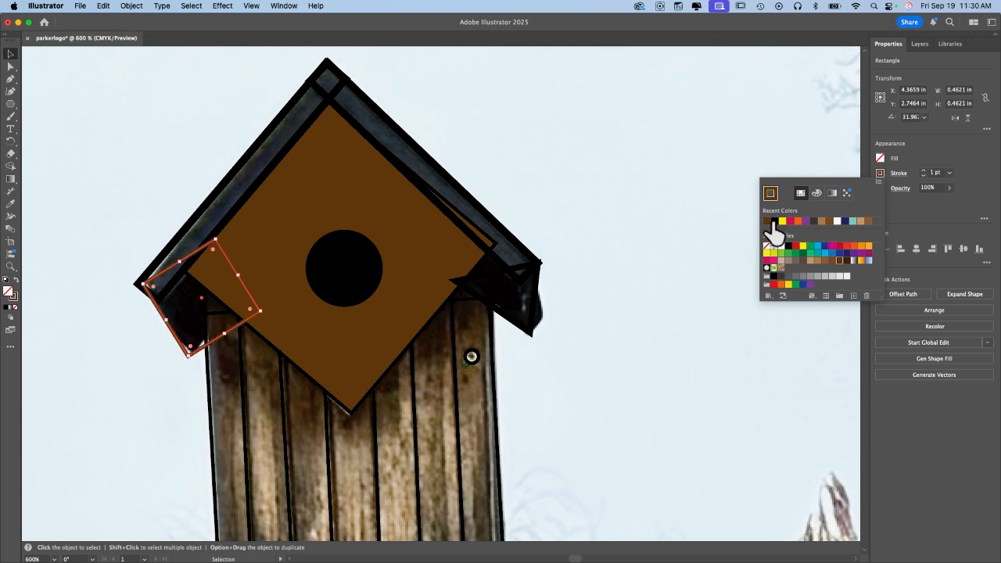
left_click(600, 278)
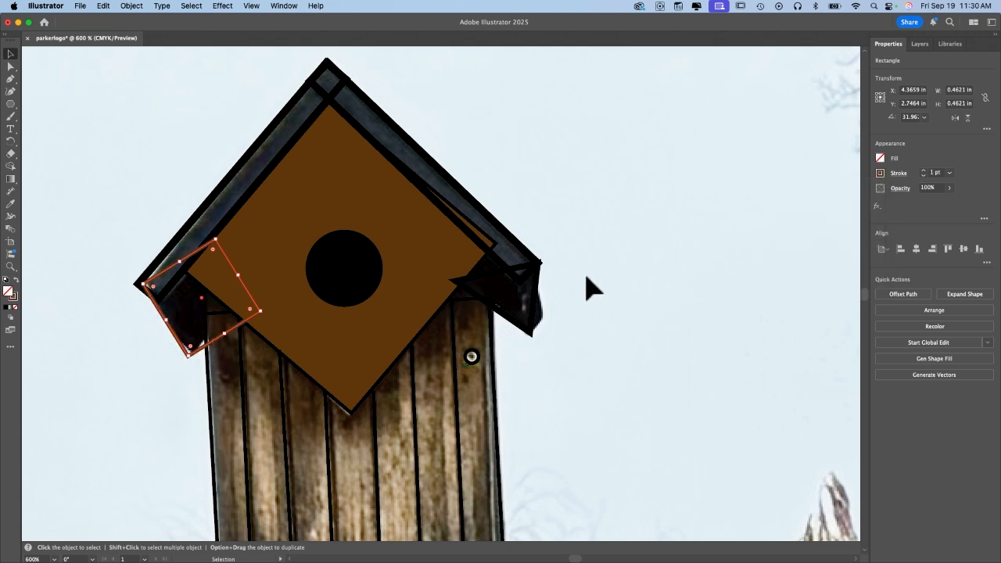
left_click(587, 279)
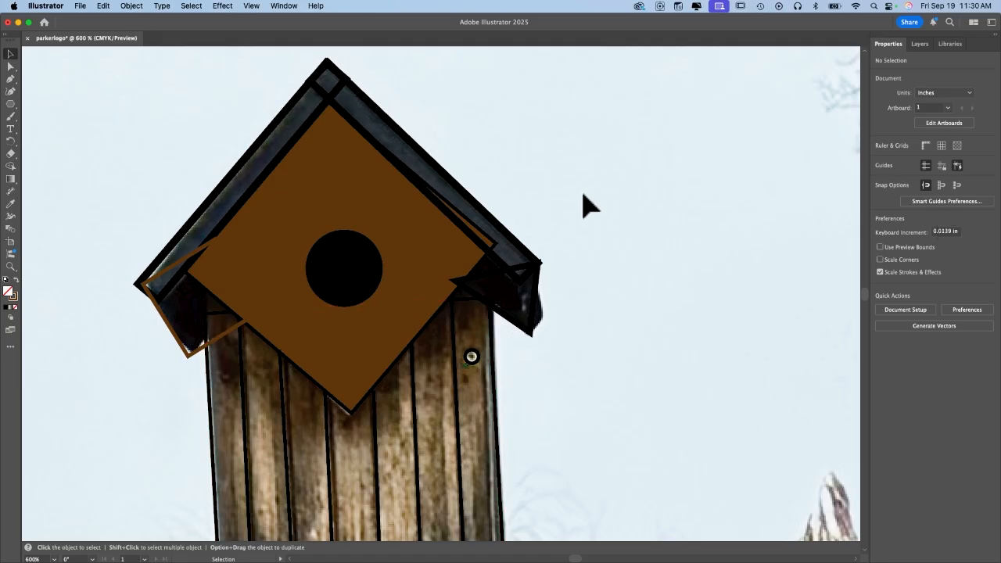
Remove the left eave square's outline and fill it with the darkest brown swatch.
left_click(191, 360)
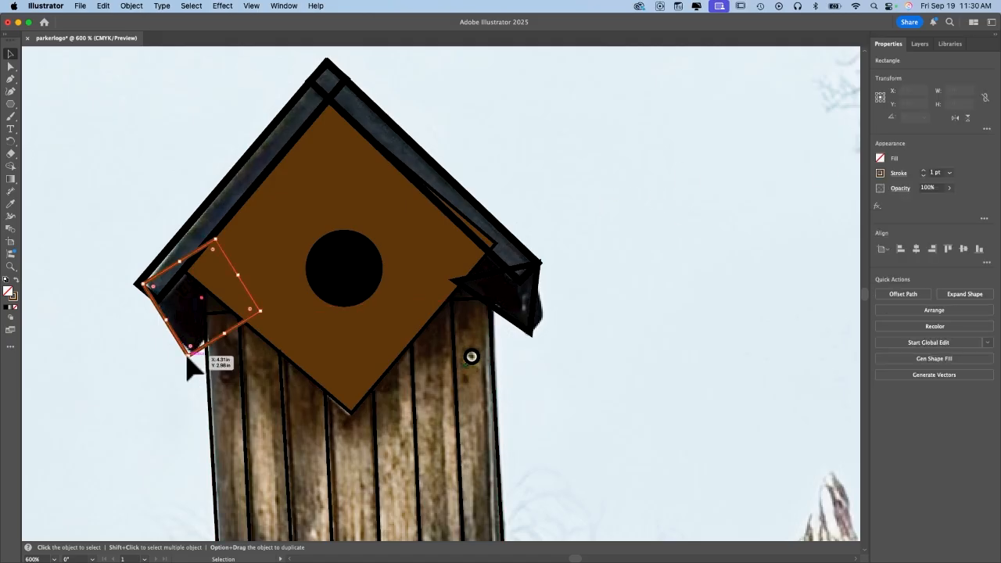
left_click(880, 173)
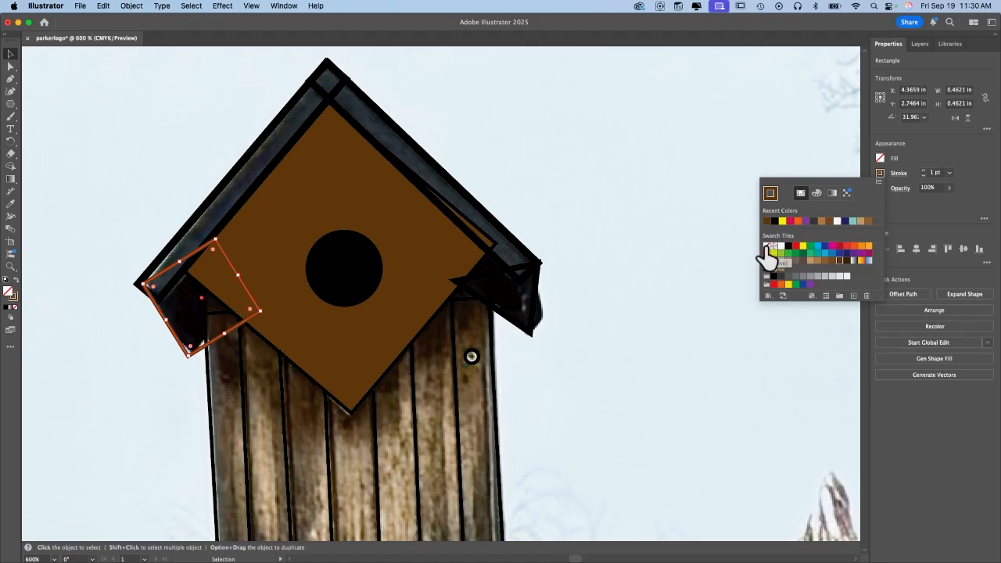
left_click(765, 247)
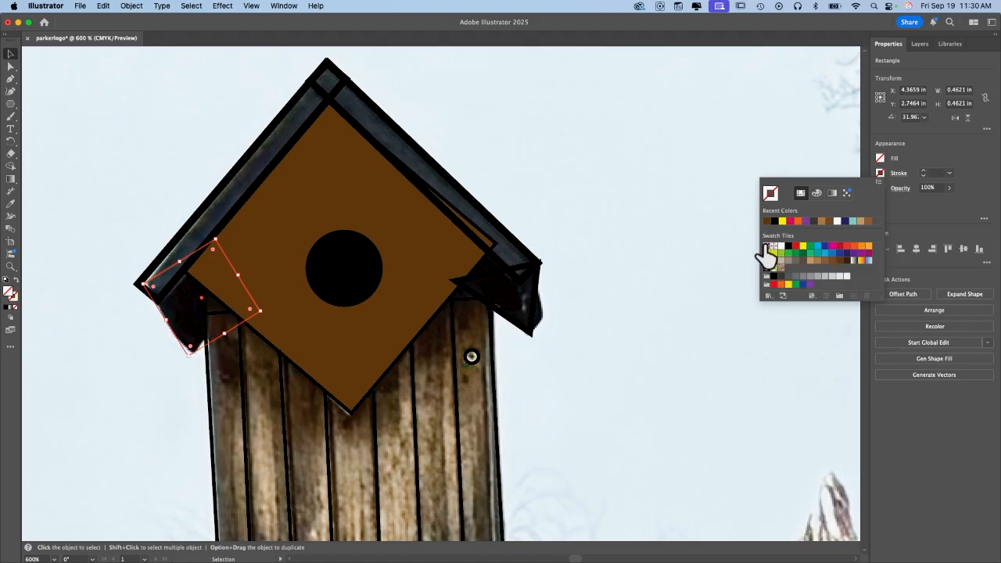
left_click(880, 159)
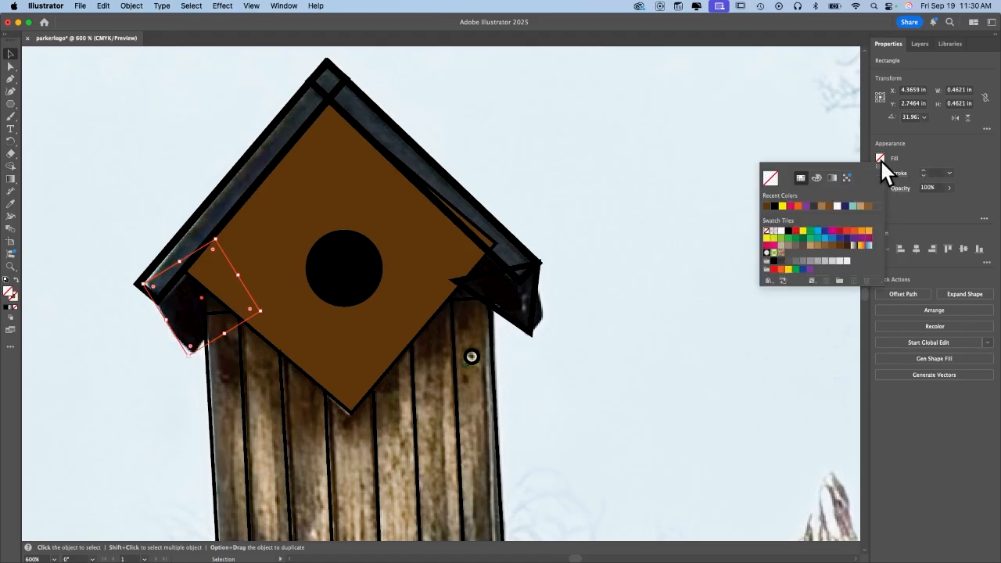
left_click(767, 207)
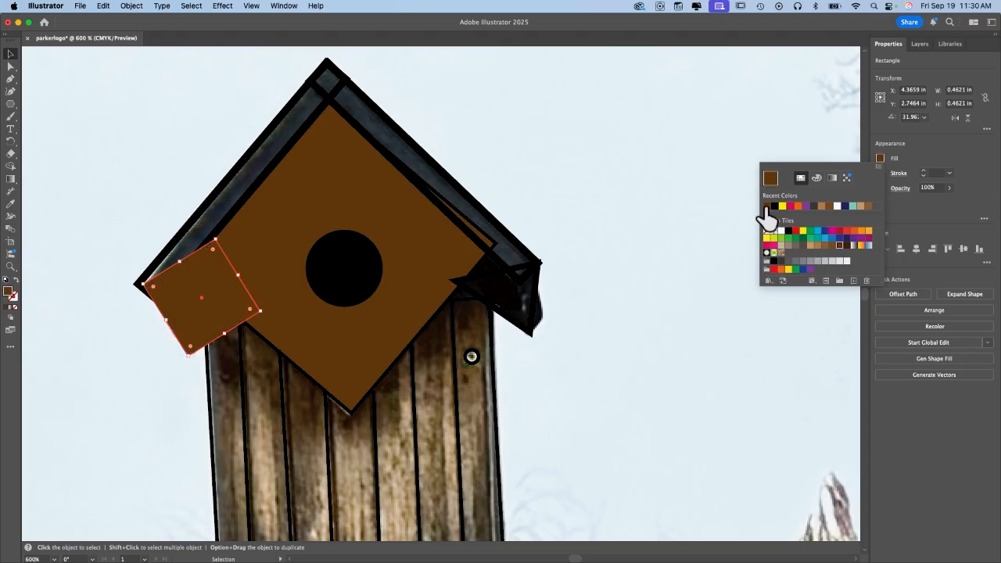
left_click(846, 245)
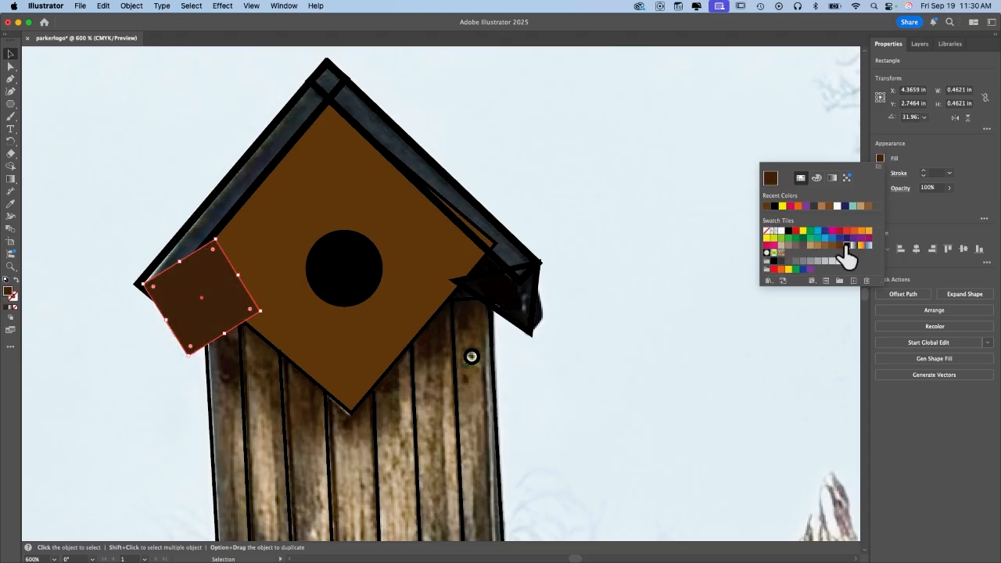
left_click(591, 273)
left_click(566, 211)
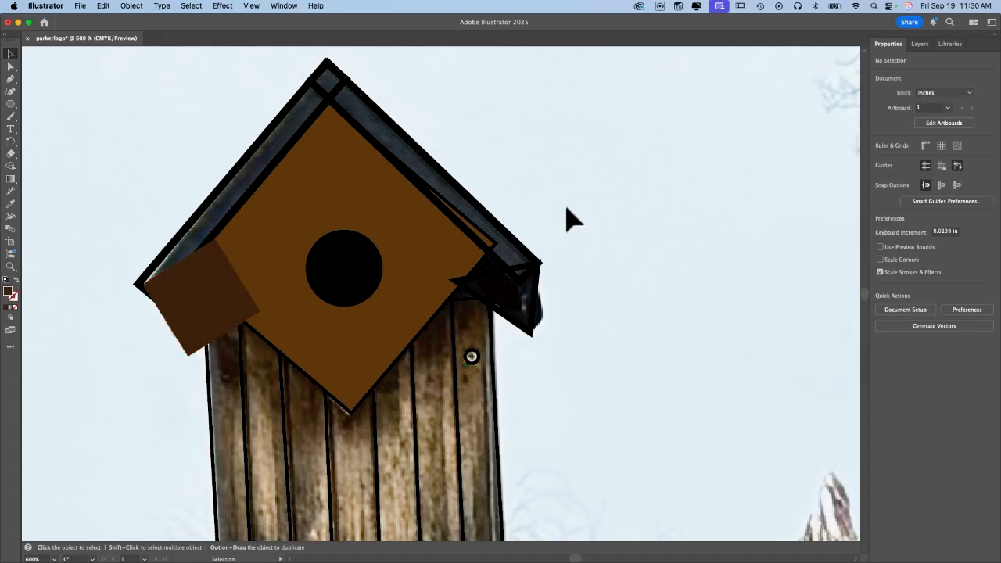
Send the dark brown left eave square to the back, behind the roof board and birdhouse front.
left_click(204, 344)
left_click_drag(260, 332, 196, 351)
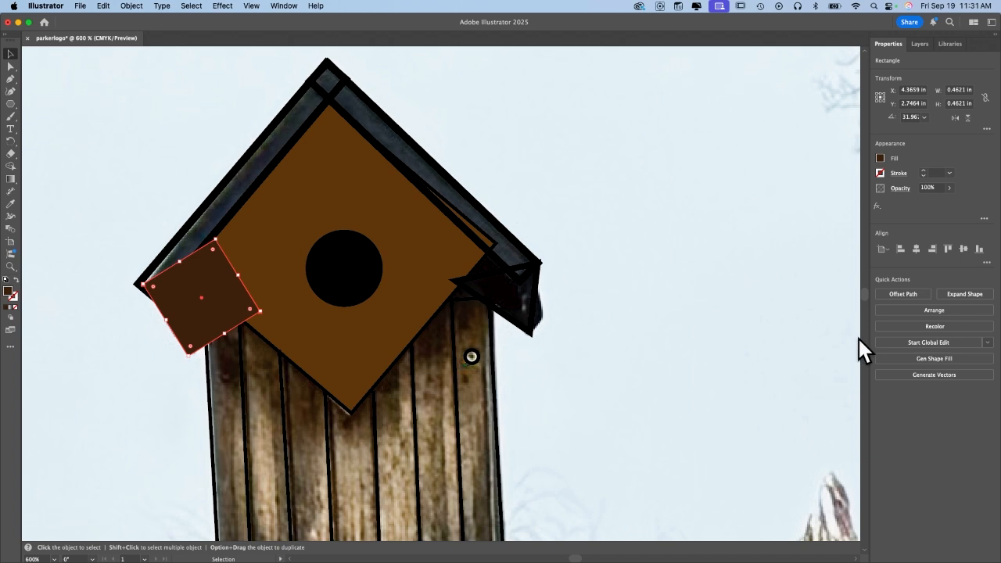
left_click(933, 307)
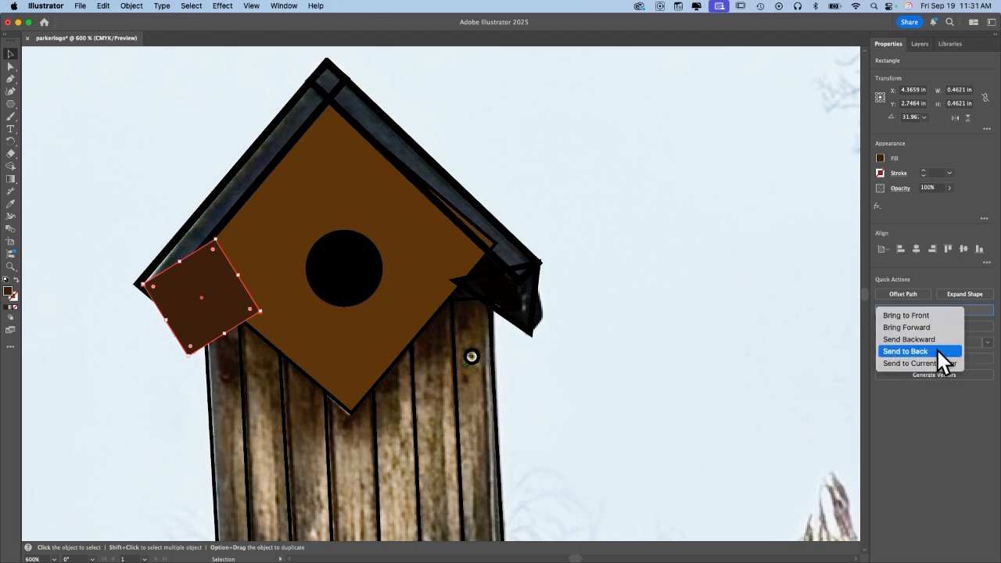
left_click(936, 349)
left_click(590, 327)
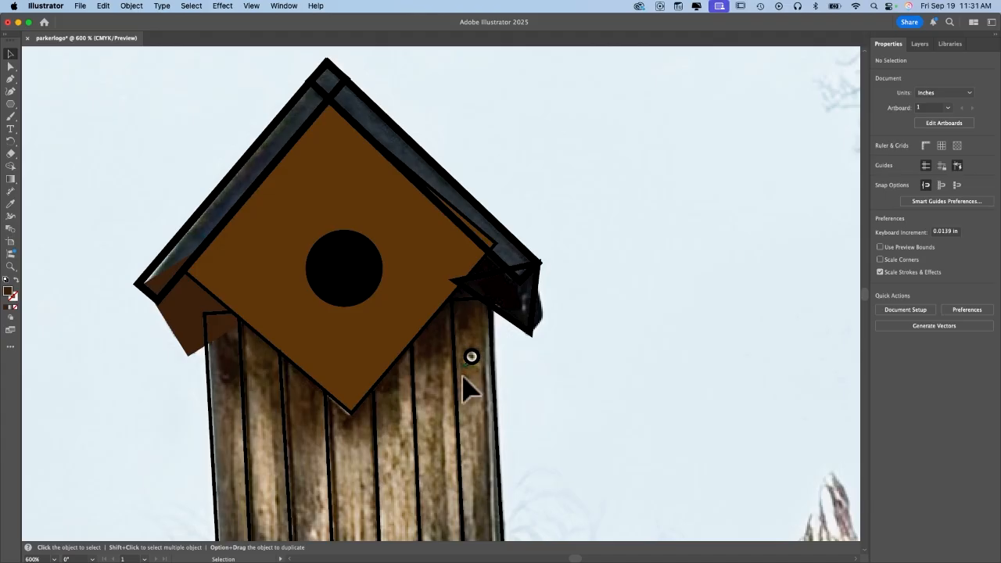
Remove the right eave triangle's outline and fill it with the same dark brown as the left eave.
left_click(533, 332)
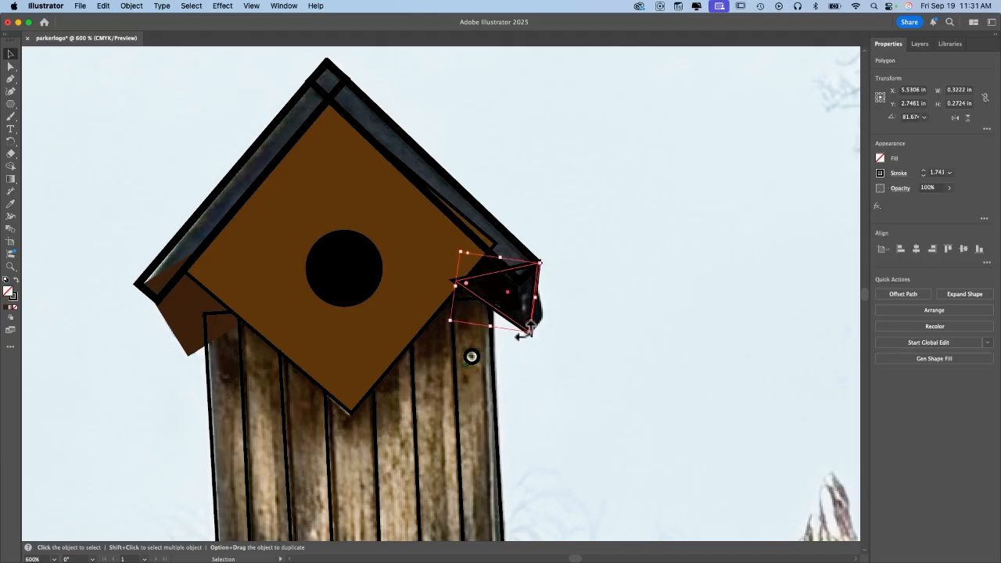
left_click(880, 173)
left_click(767, 247)
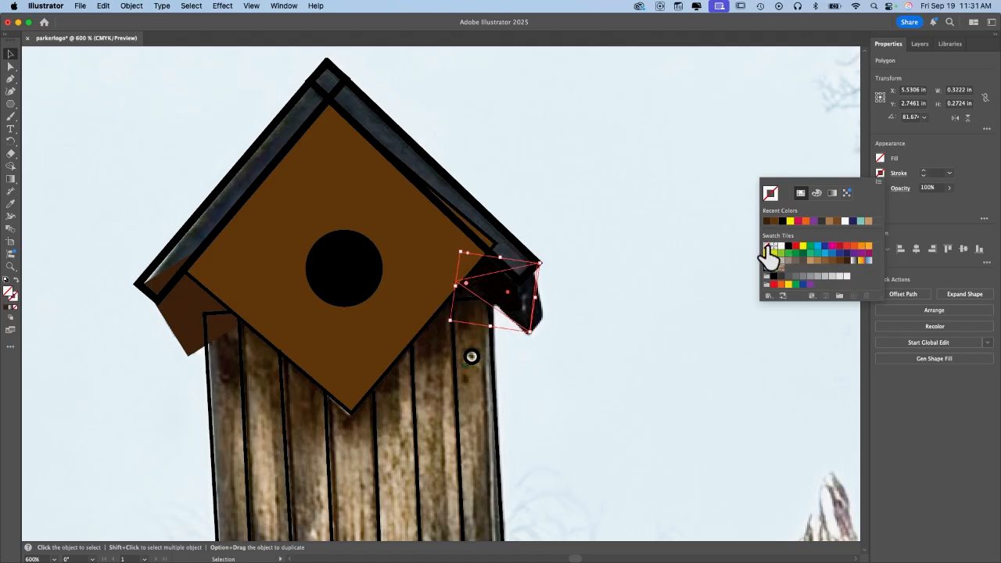
left_click(880, 157)
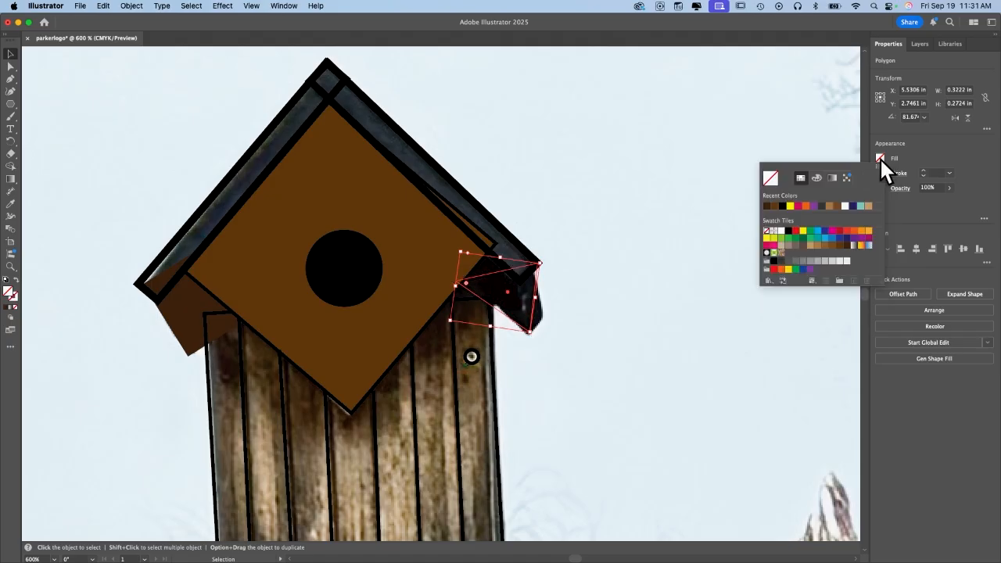
left_click(767, 207)
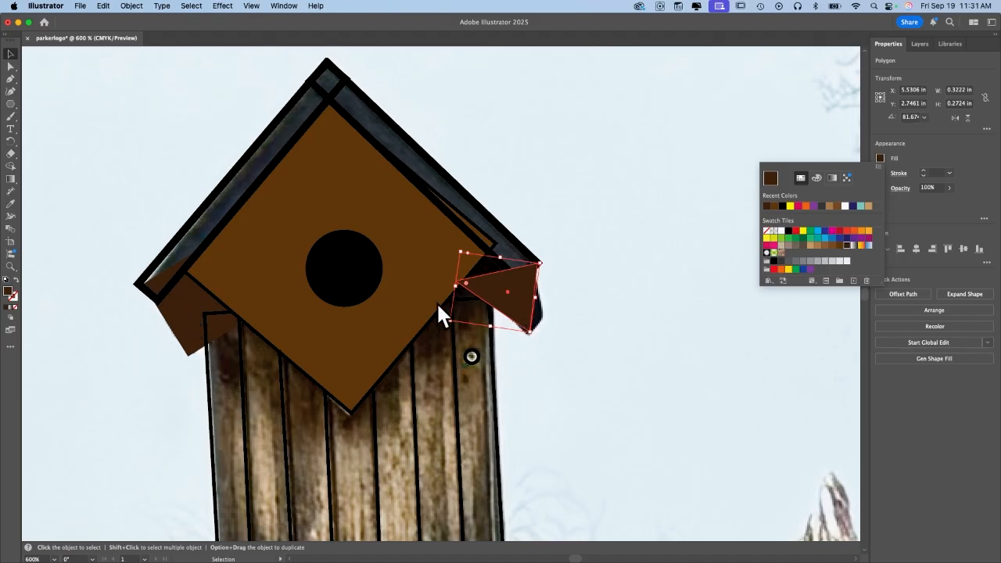
left_click(901, 425)
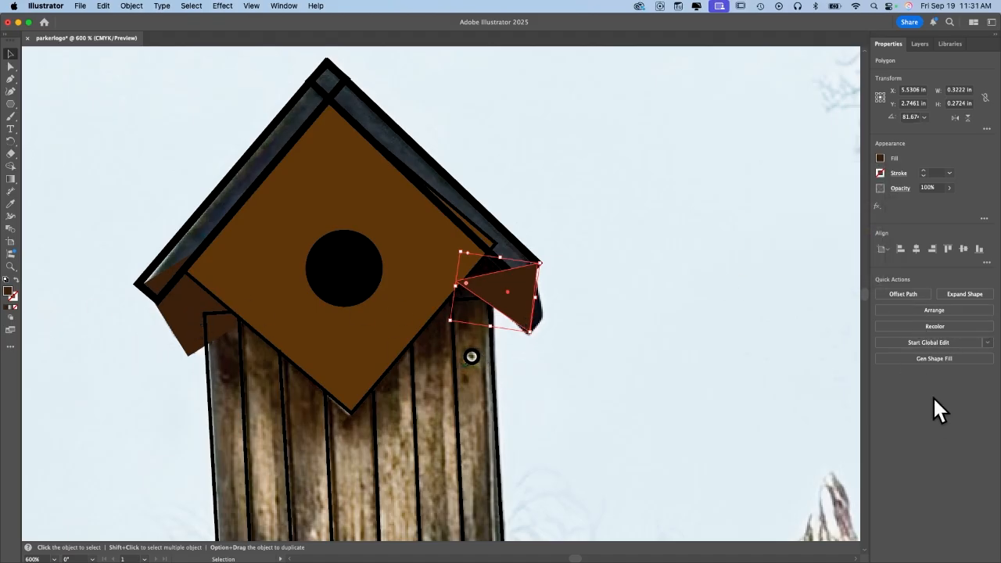
Send the right eave triangle to the back, behind the roof board and birdhouse front.
left_click(920, 309)
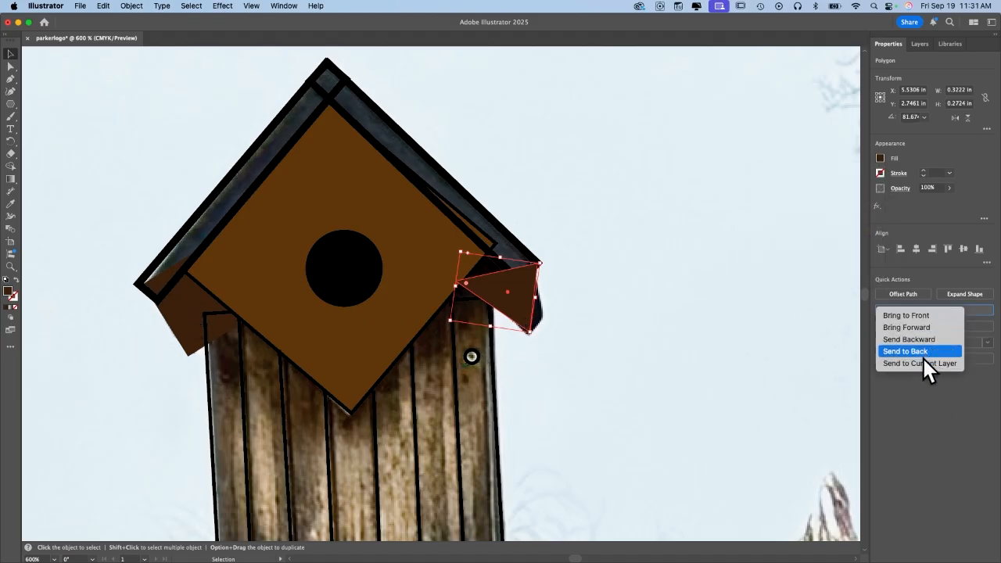
left_click(923, 351)
left_click(667, 311)
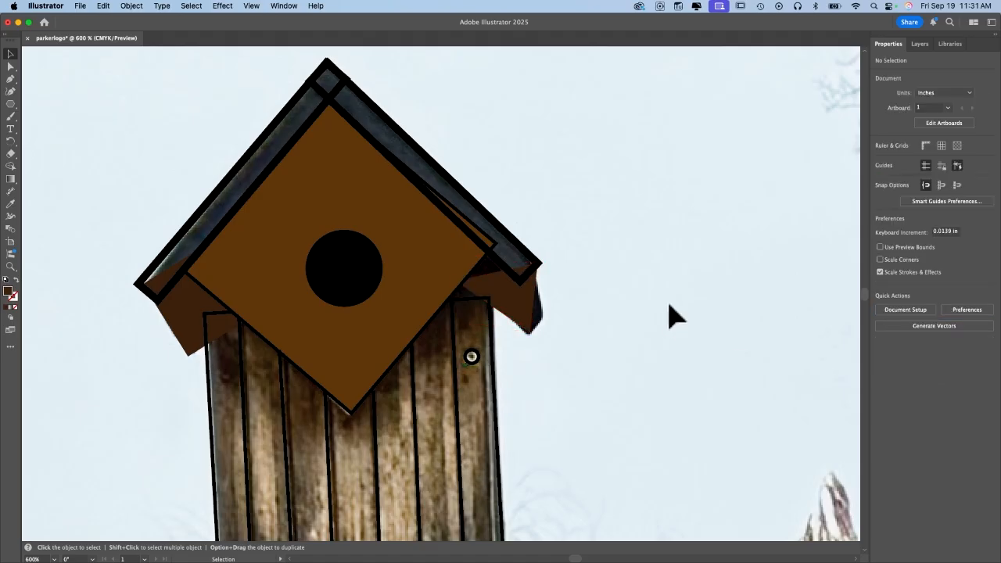
Give both roof boards a 1 pt stroke with the lens-shaped width profile that tapers at both ends.
left_click(223, 210)
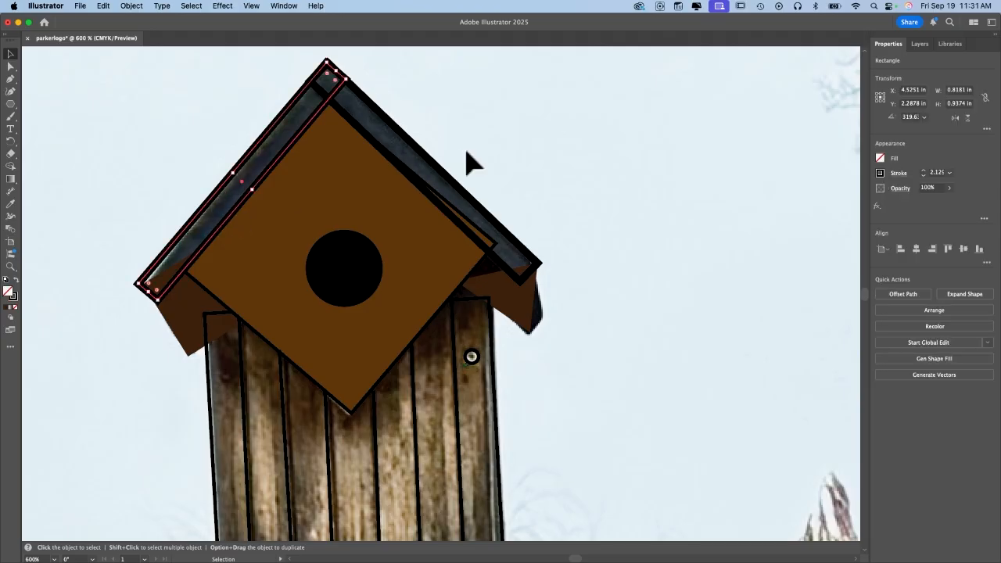
left_click(443, 173, "shift")
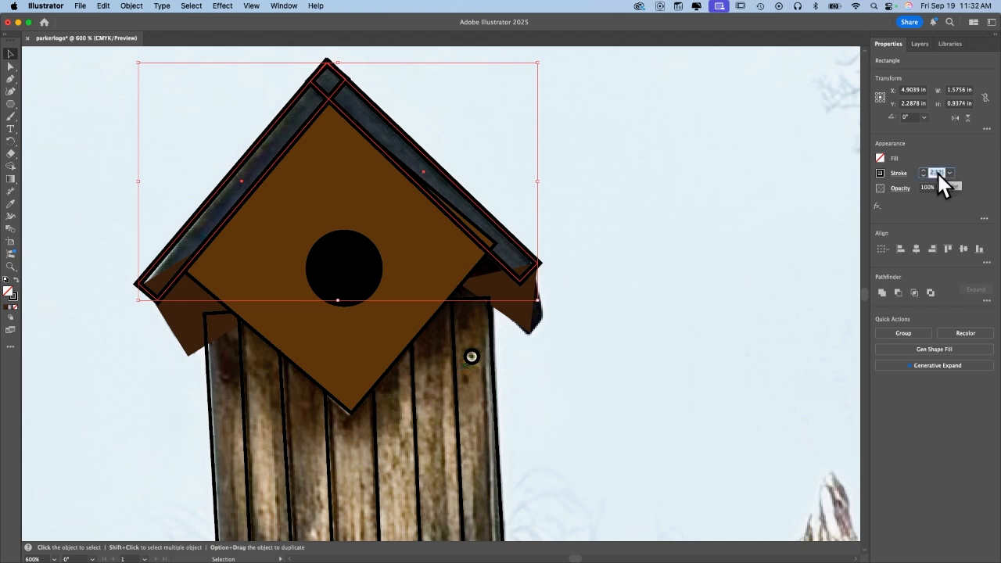
type("1")
key("Tab")
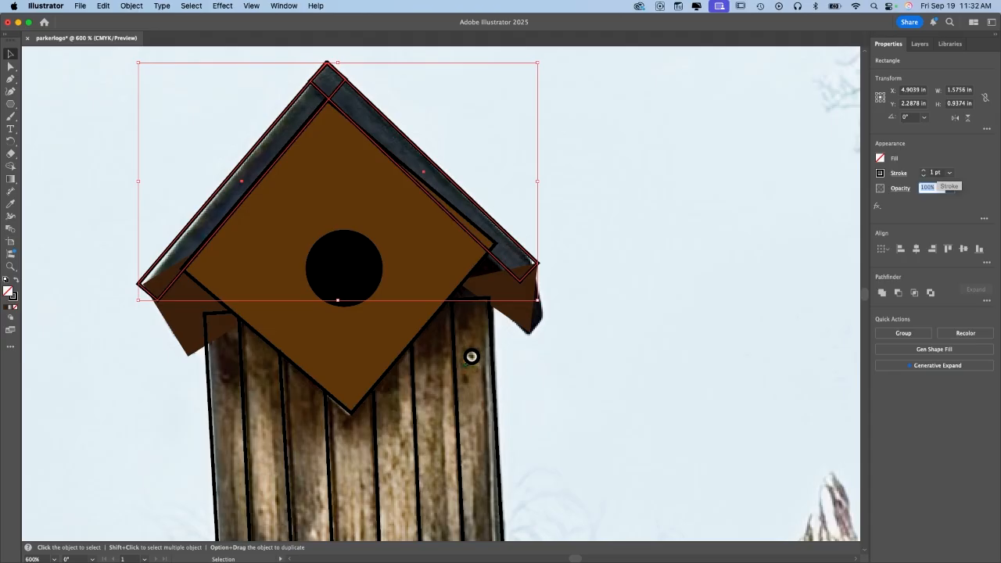
left_click(898, 174)
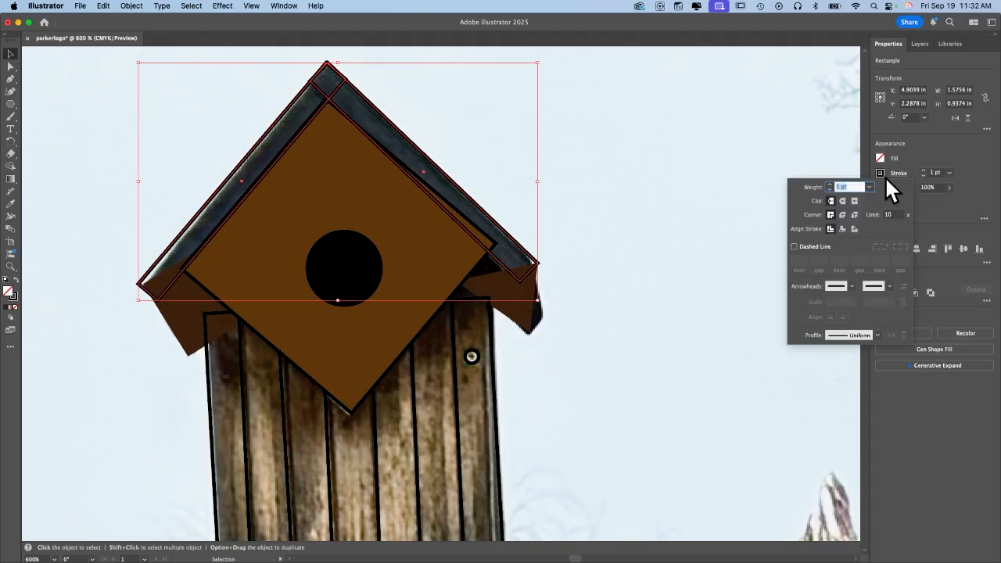
left_click(878, 336)
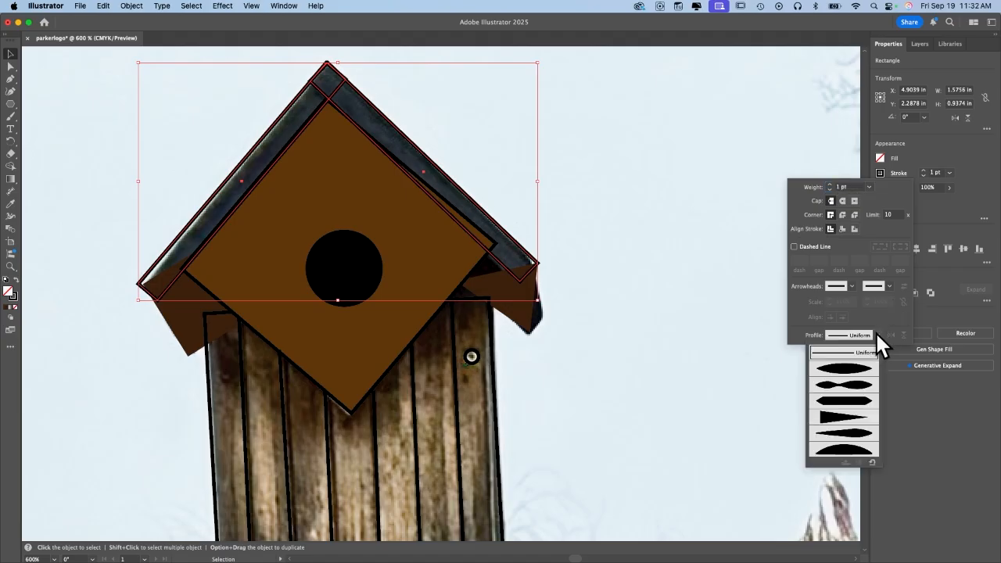
left_click(858, 380)
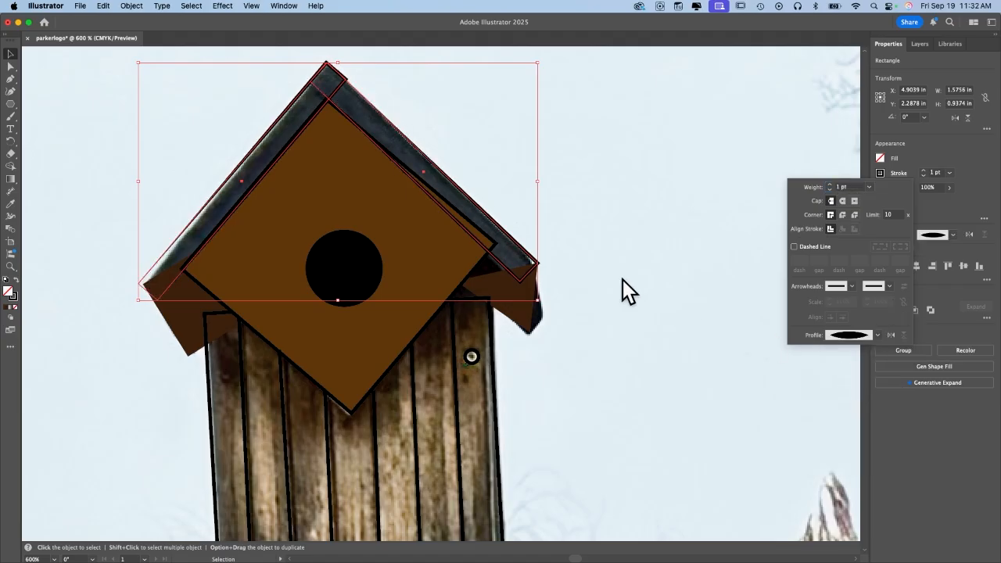
Fill both roof boards with dark green.
left_click(880, 158)
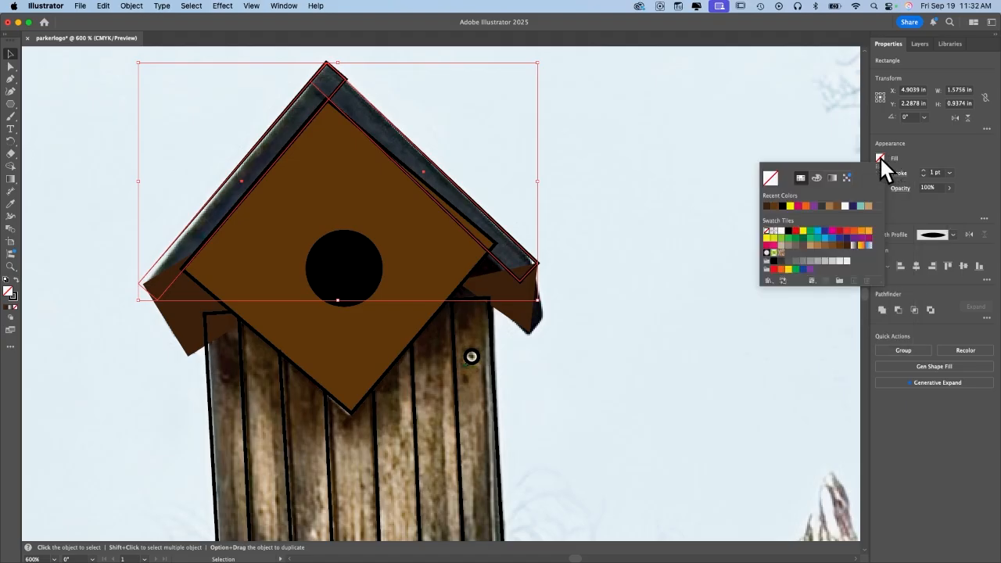
left_click(802, 246)
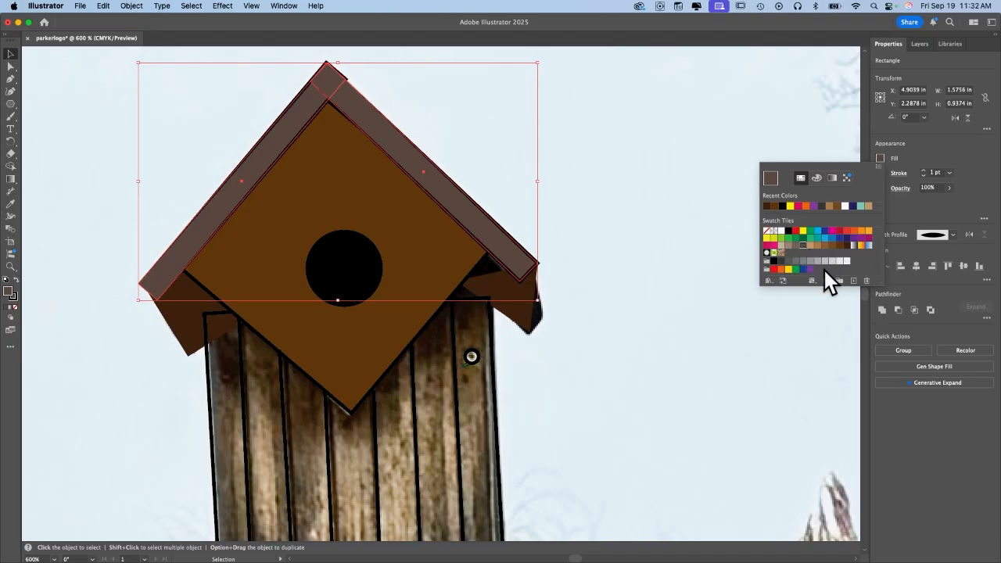
left_click(804, 238)
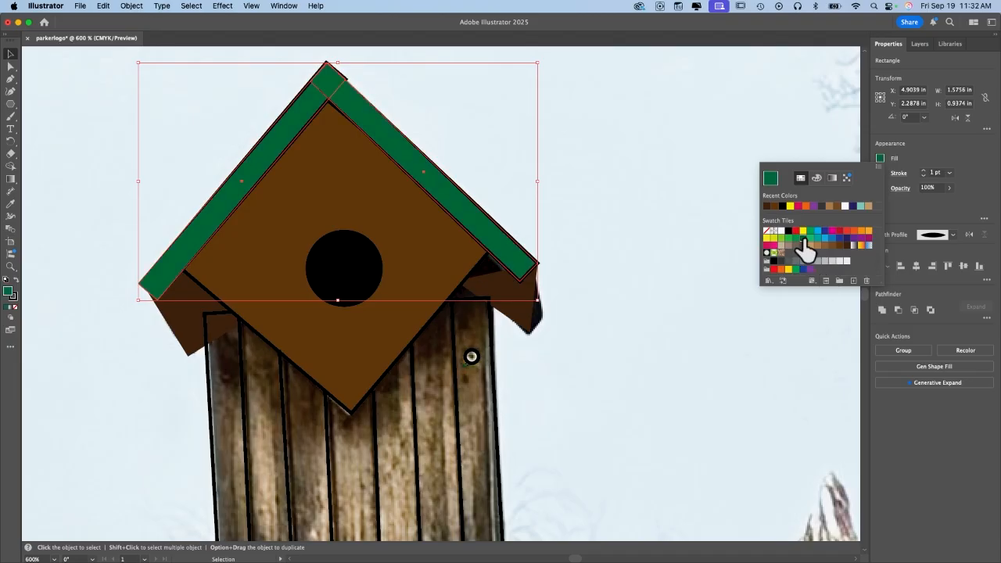
left_click(605, 215)
left_click(604, 215)
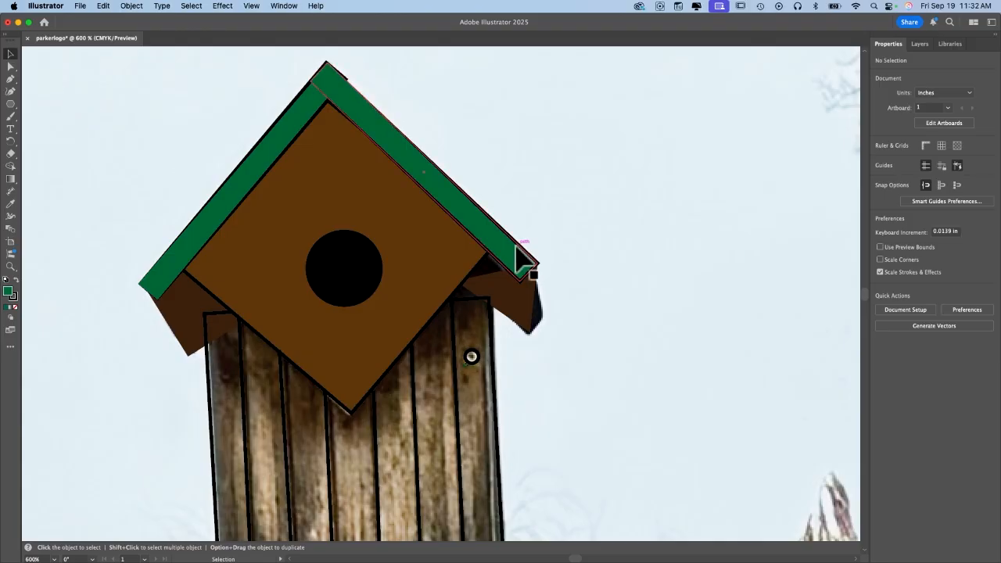
Merge the two green roof boards into one shape at the peak with the Shape Builder.
left_click(250, 161)
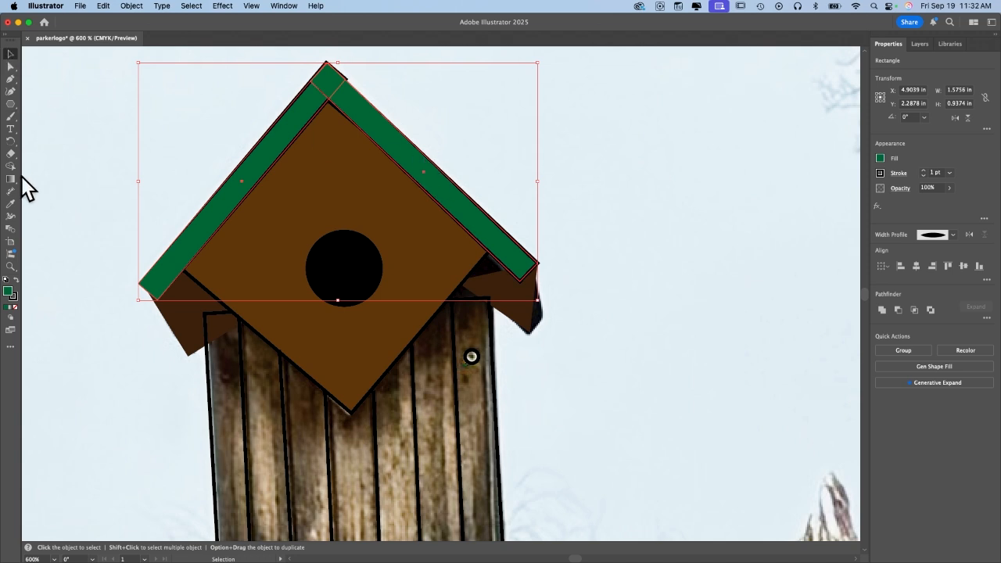
left_click(11, 165)
mouse_move(308, 118)
left_mouse_down()
mouse_move(335, 101)
mouse_move(334, 75)
mouse_move(345, 93)
left_mouse_up()
left_click(10, 54)
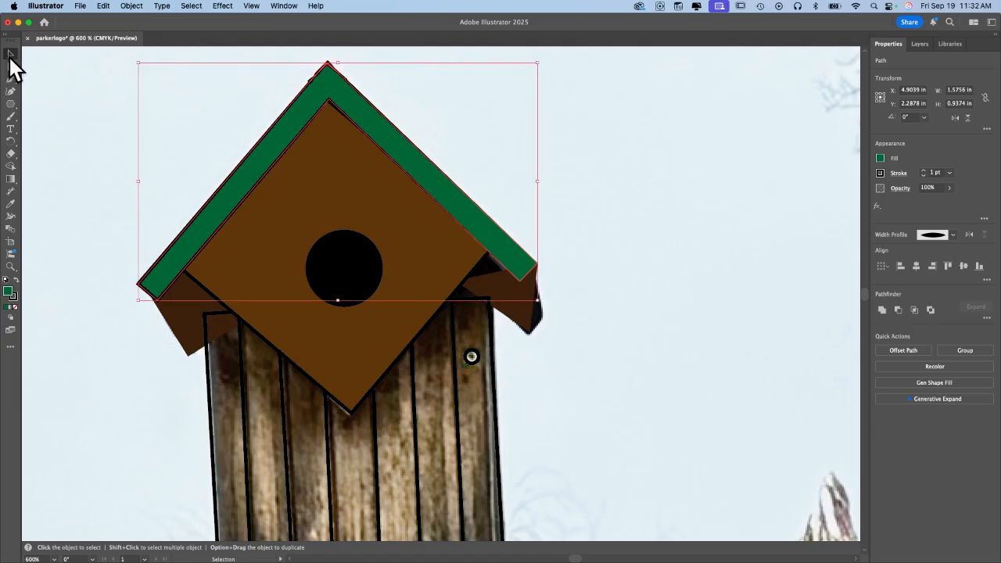
Move the green roof off the birdhouse and delete the small leftover path at the roof's peak.
left_click_drag(364, 127, 243, 202)
left_click_drag(291, 48, 352, 79)
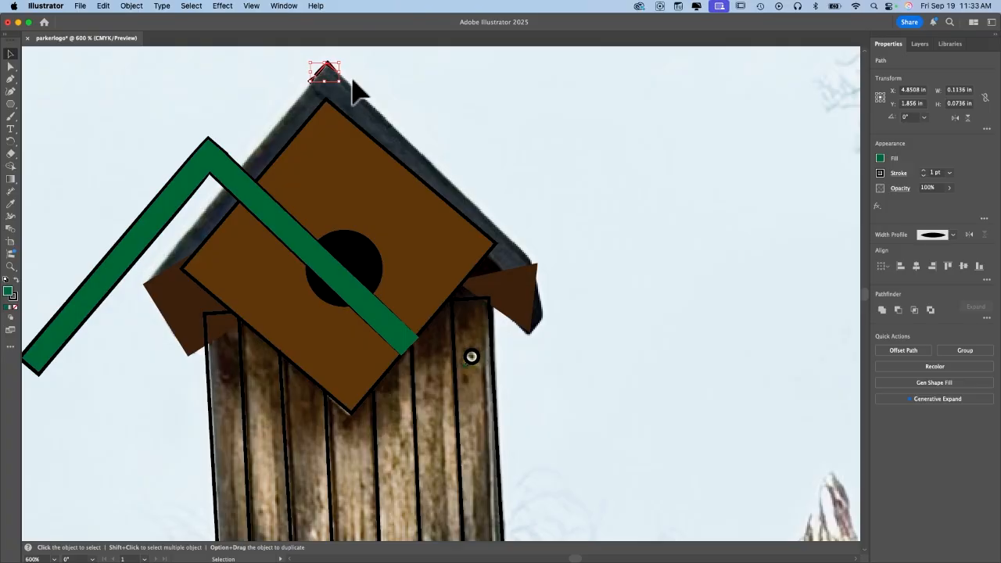
key("Delete")
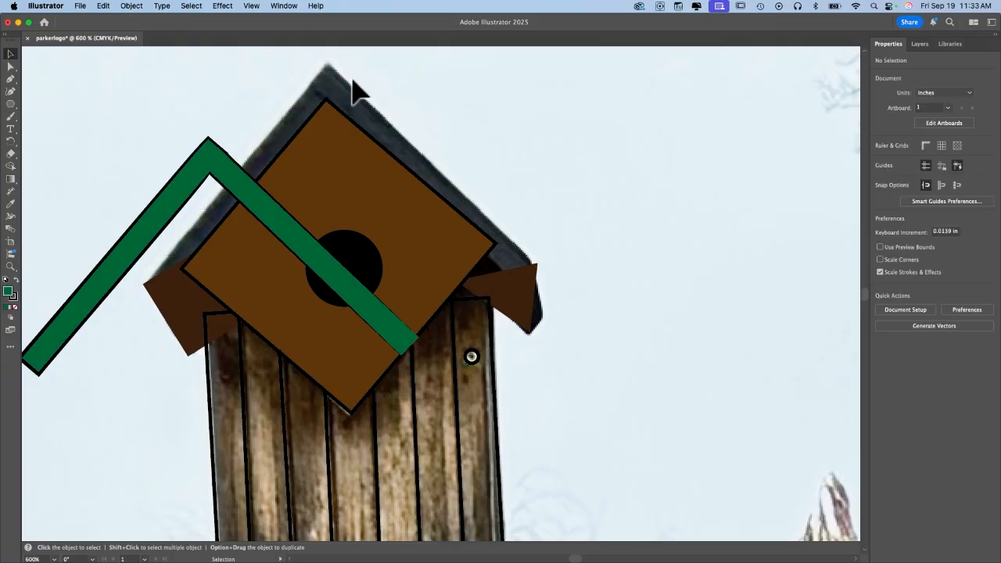
Move the green roof back onto the birdhouse so it lines up with the diamond front's upper edges.
left_click(206, 170)
left_click(251, 135)
left_click_drag(207, 168, 325, 93)
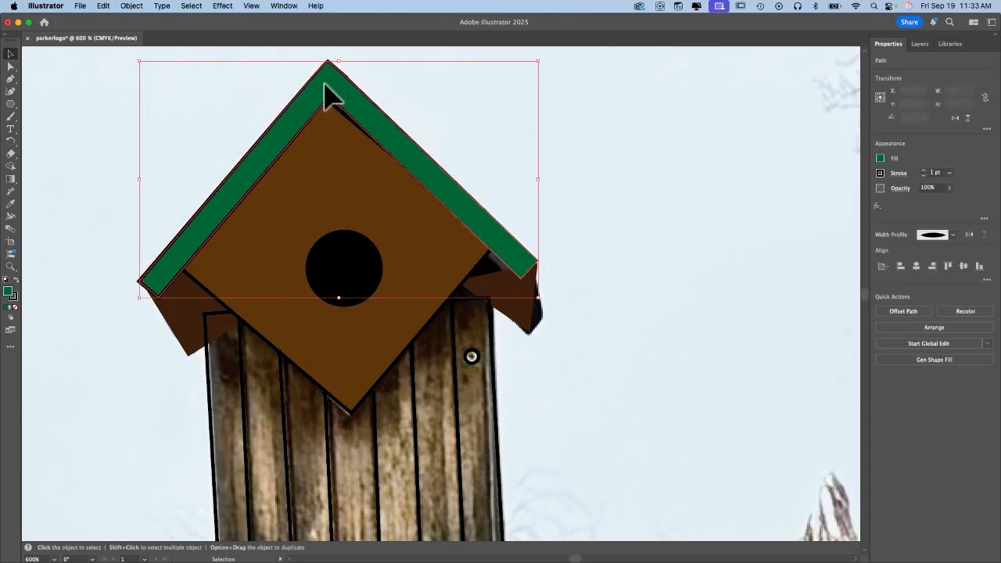
key("super+shift+a")
left_click(415, 147)
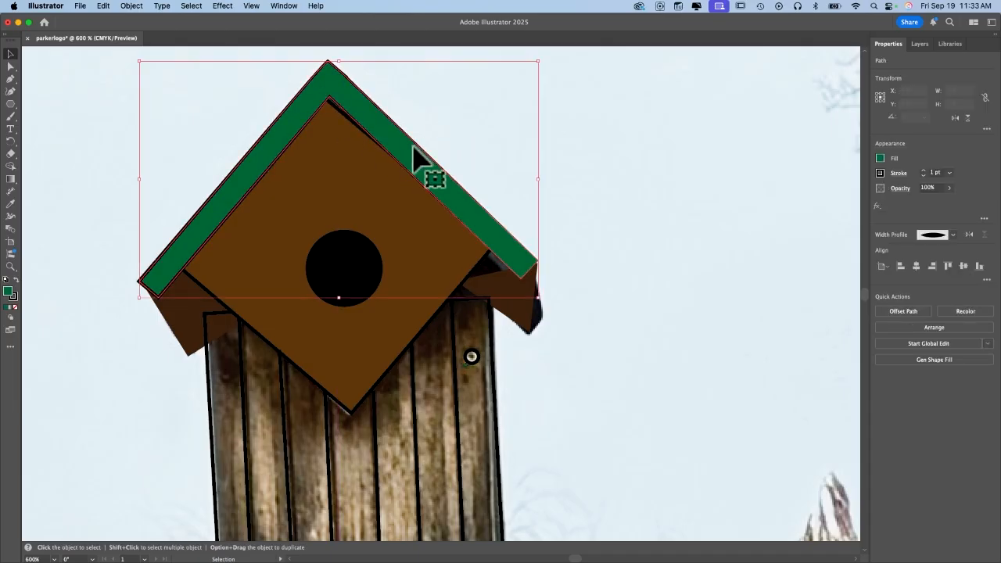
left_click(637, 169)
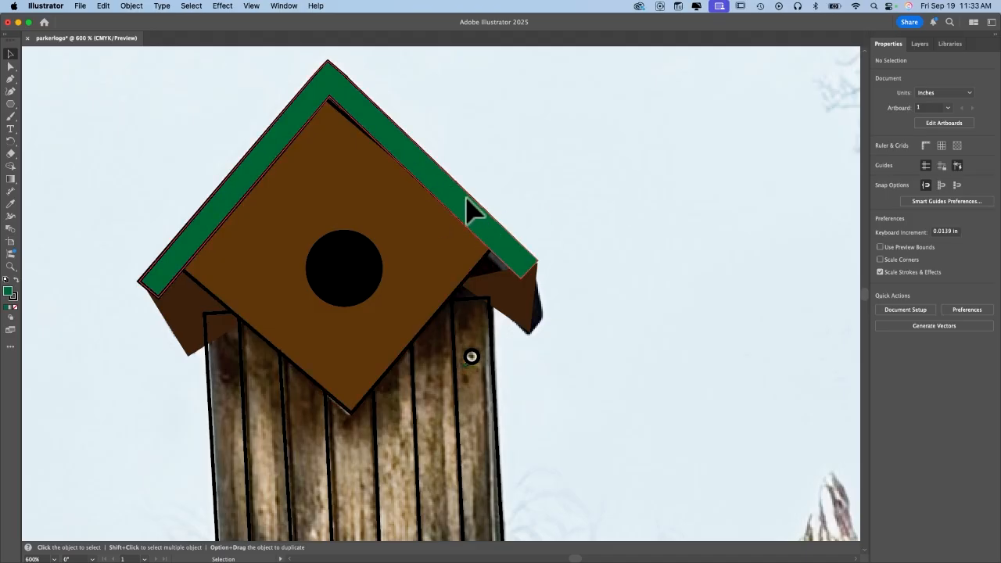
Apply a tapered width profile to the stroke of the brown diamond front.
left_click(390, 376)
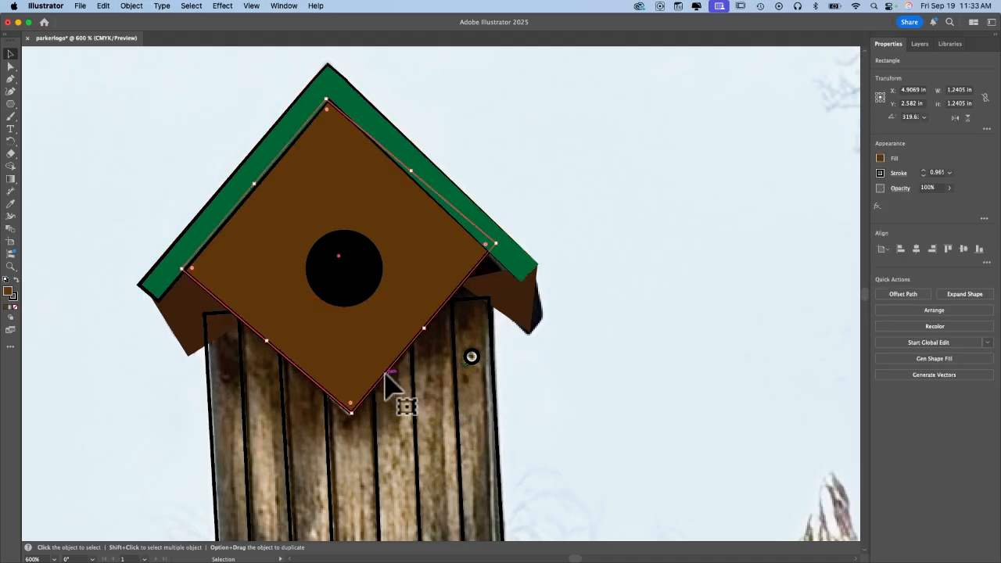
left_click(895, 173)
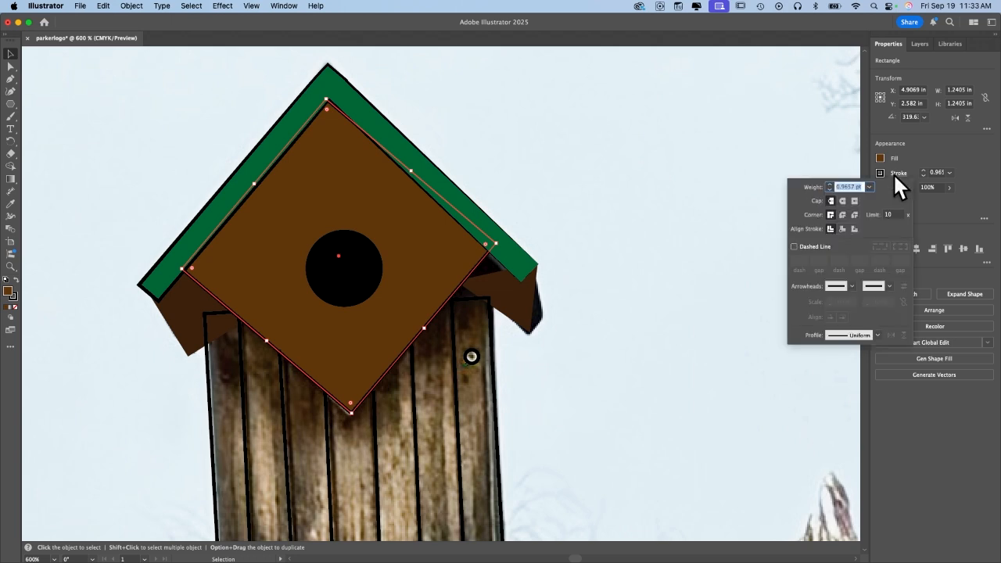
left_click(862, 335)
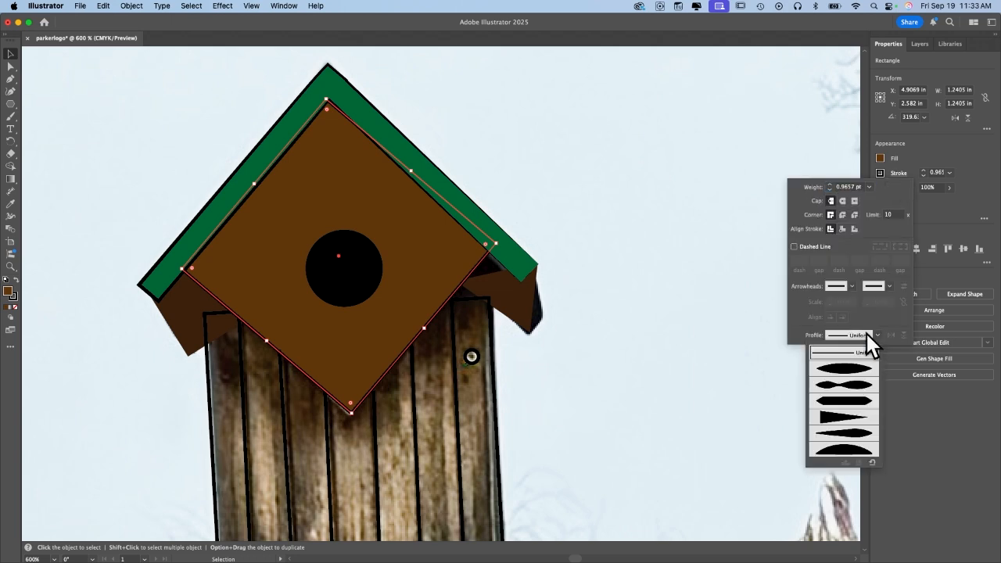
left_click(845, 436)
left_click(614, 347)
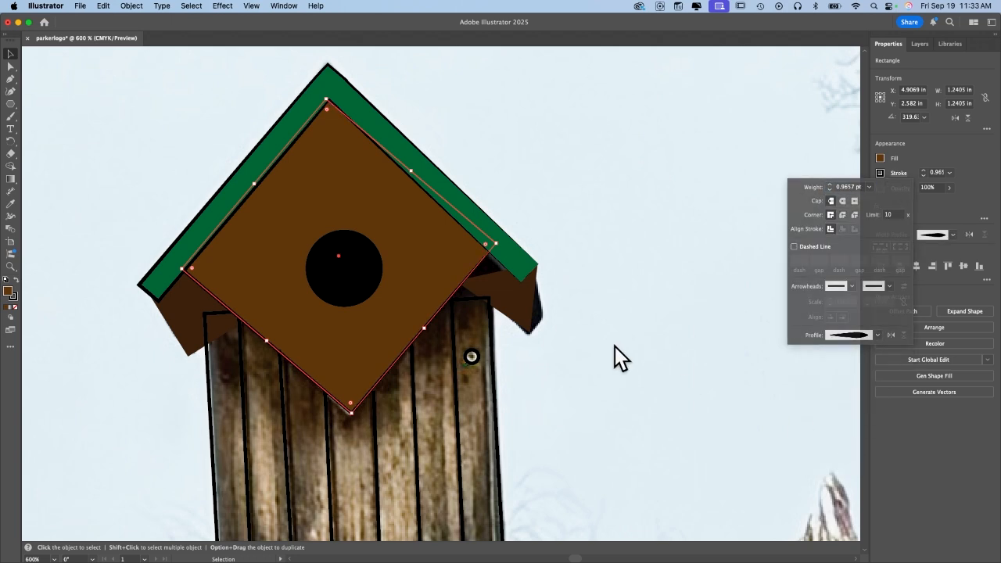
left_click(569, 327)
Hide the background layer with the reference photo and look over the birdhouse artwork.
left_click(916, 45)
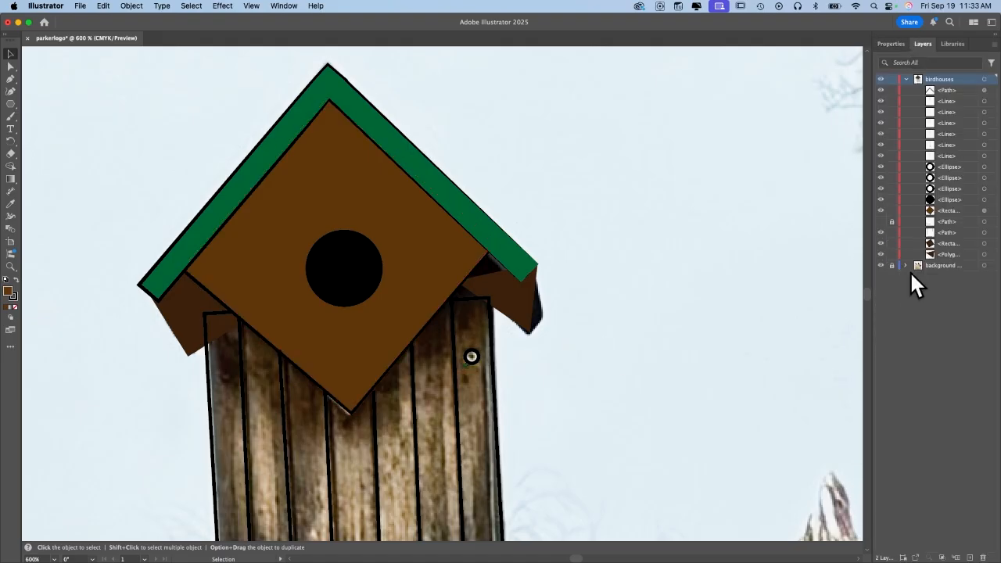
left_click(881, 265)
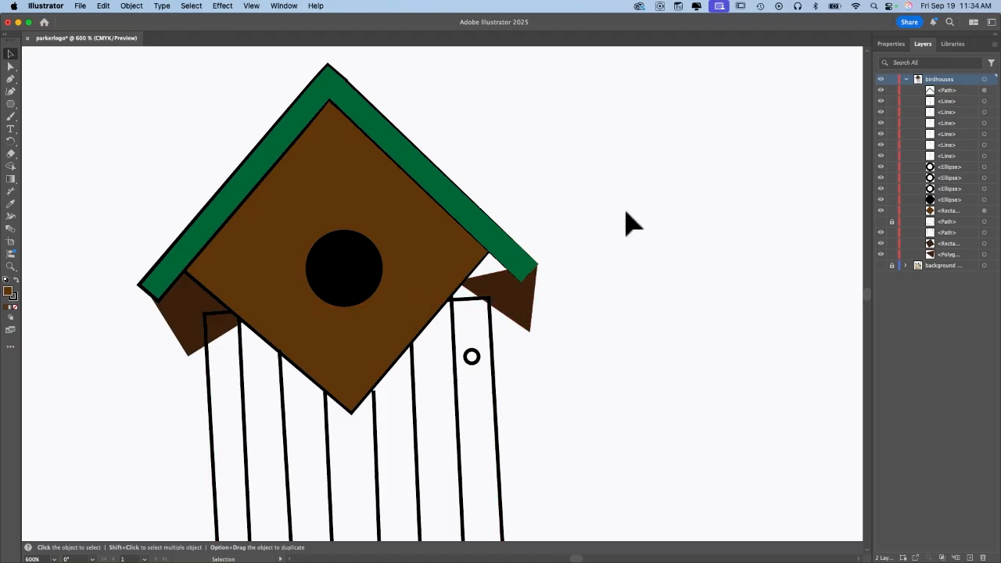
scroll(626, 224, "down", 5)
scroll(626, 212, "down", 5)
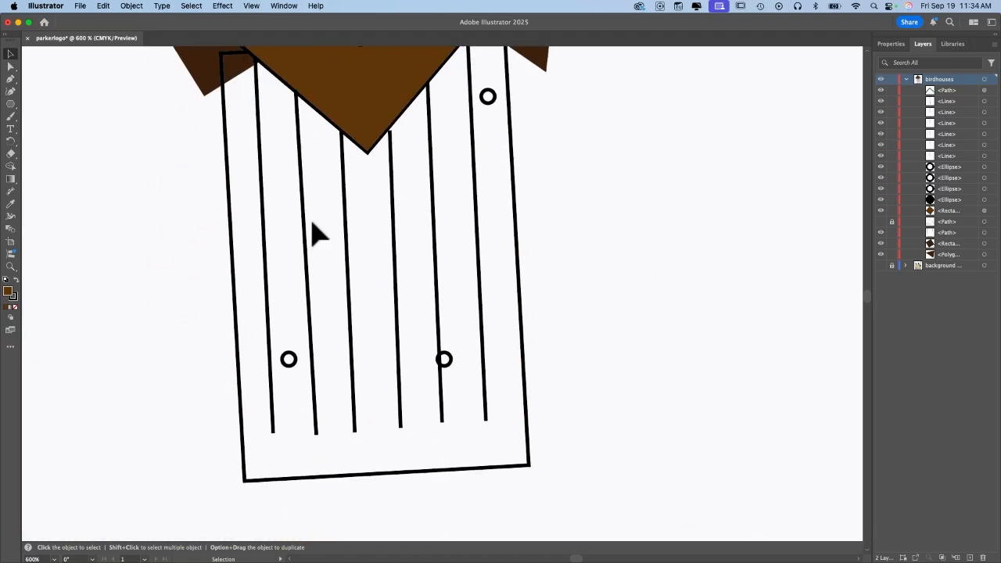
scroll(664, 339, "up", 3)
scroll(664, 339, "up", 4)
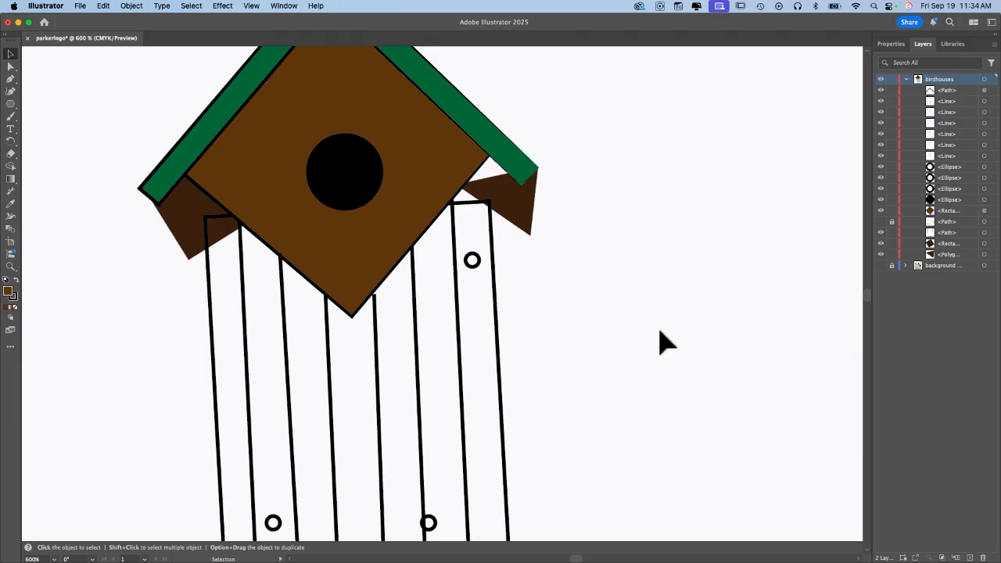
Raise the top of the plank line just right of the diamond's lower tip to meet the diamond's edge.
left_click(380, 387)
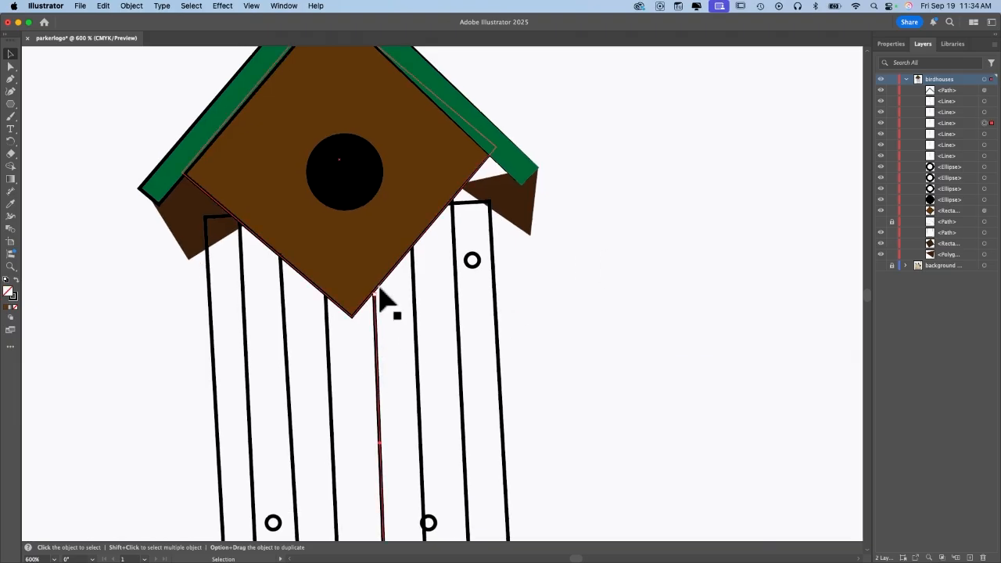
key("super+equal")
key("super+equal")
scroll(380, 287, "up", 4)
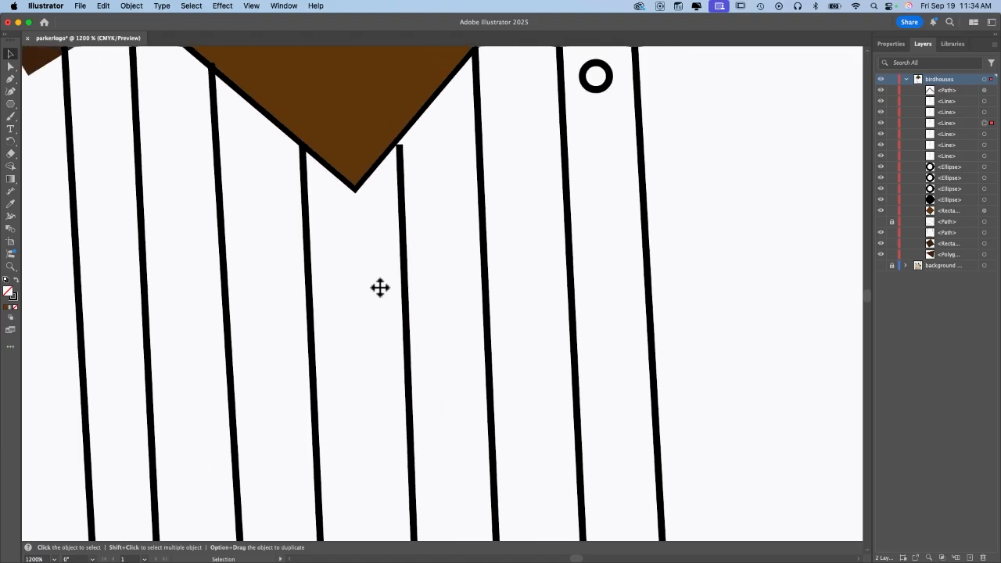
scroll(380, 288, "up", 2)
left_click_drag(379, 183, 380, 175)
left_click(420, 189)
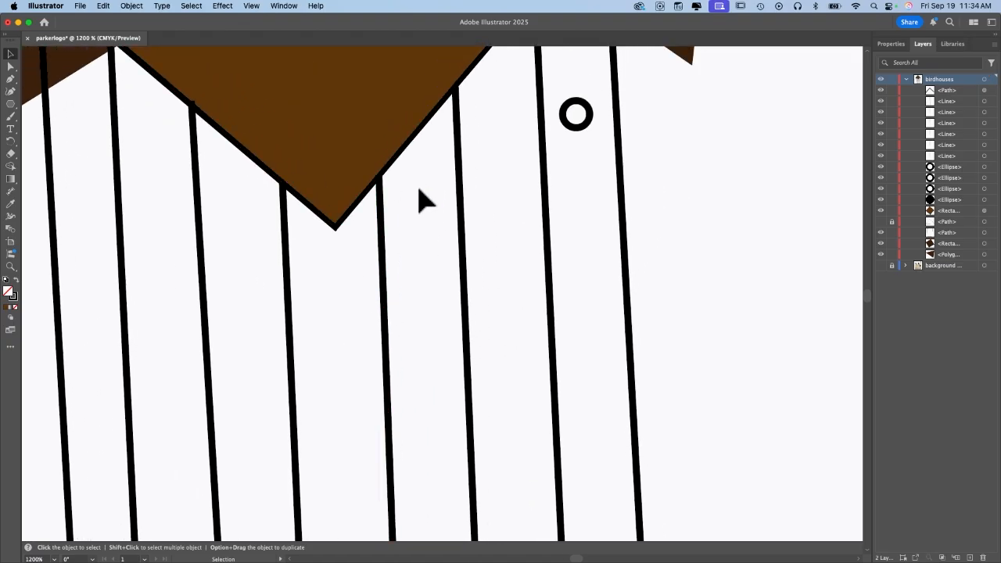
Examine the whole birdhouse on the artboard for remaining gaps and misaligned lines.
scroll(420, 197, "down", 2)
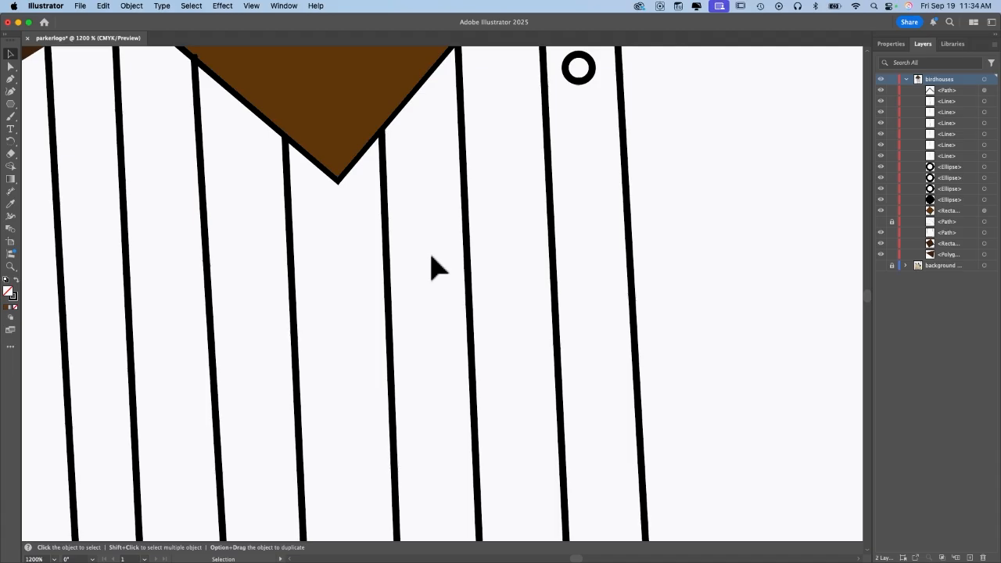
key("super+0")
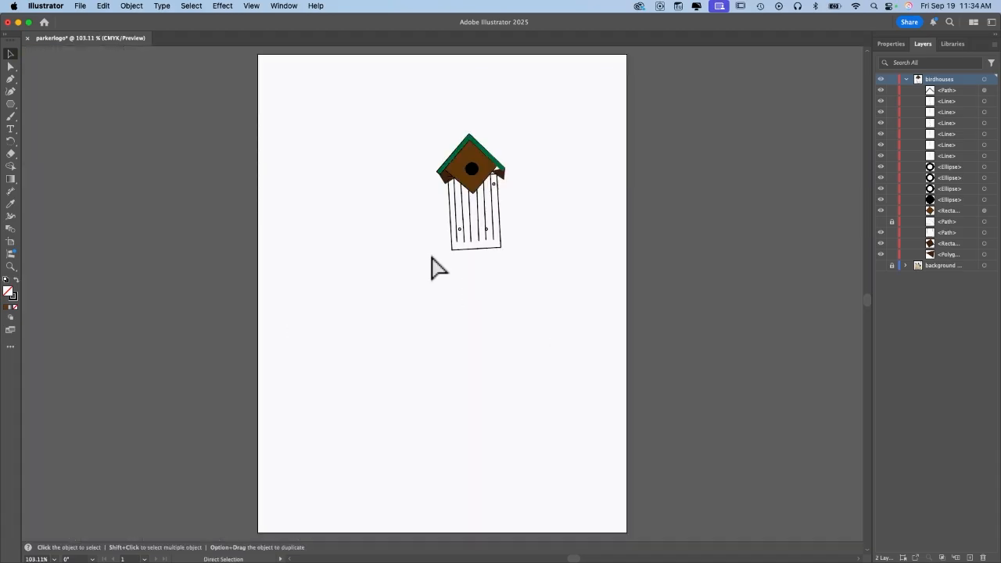
key("v")
key("a")
key("super+equal")
key("super+equal")
key("super+equal")
key("super+equal")
scroll(432, 256, "up", 5)
scroll(431, 256, "right", 5)
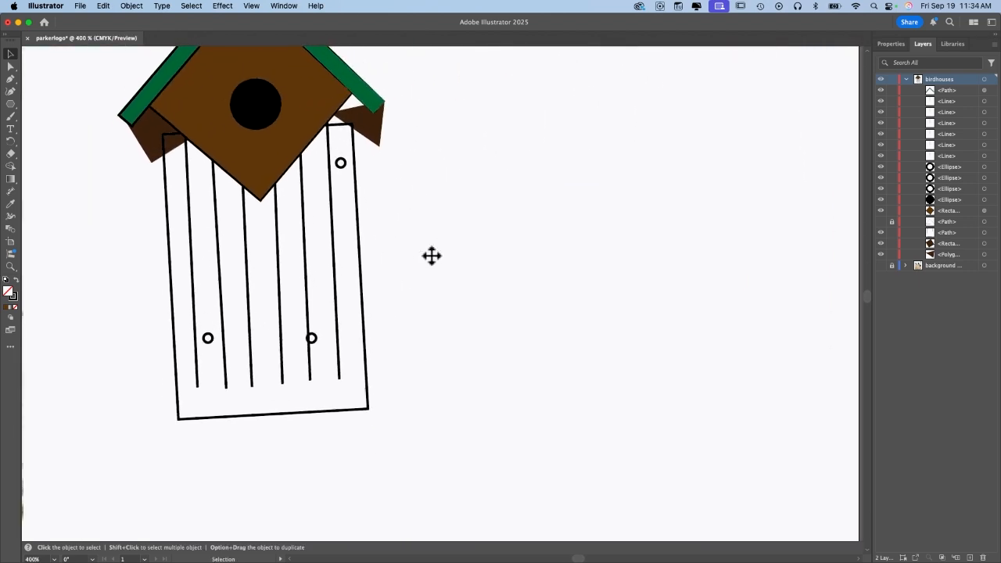
scroll(432, 256, "up", 3)
scroll(432, 255, "left", 1)
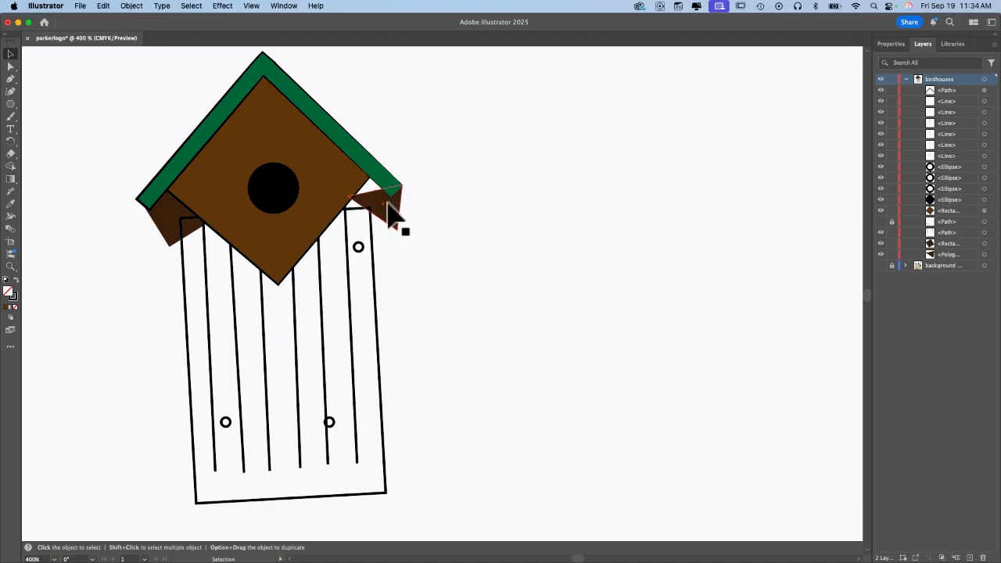
key("super+equal")
key("super+equal")
scroll(388, 203, "up", 3)
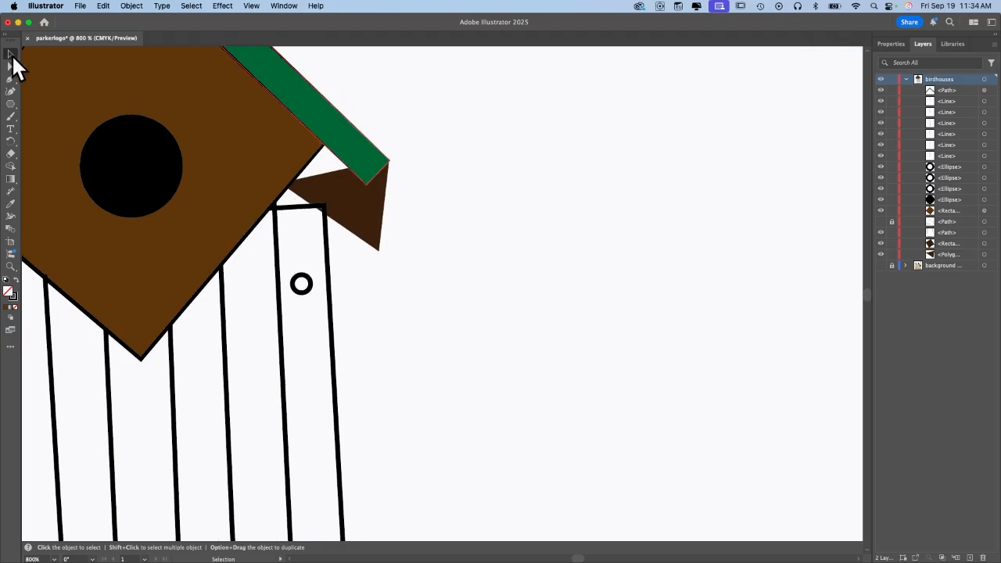
left_click(369, 227)
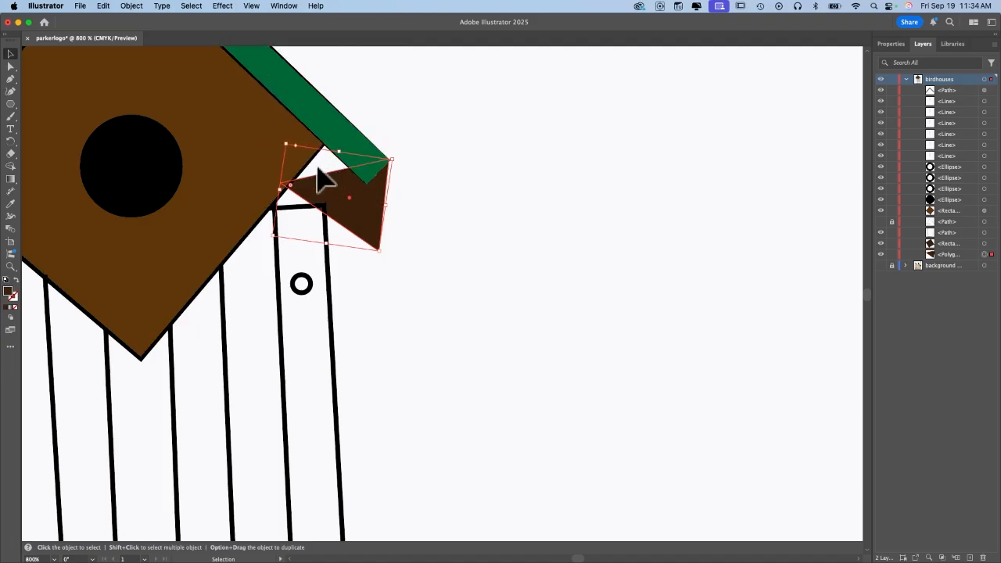
left_click_drag(282, 139, 237, 92)
key("super+z")
key("super+z")
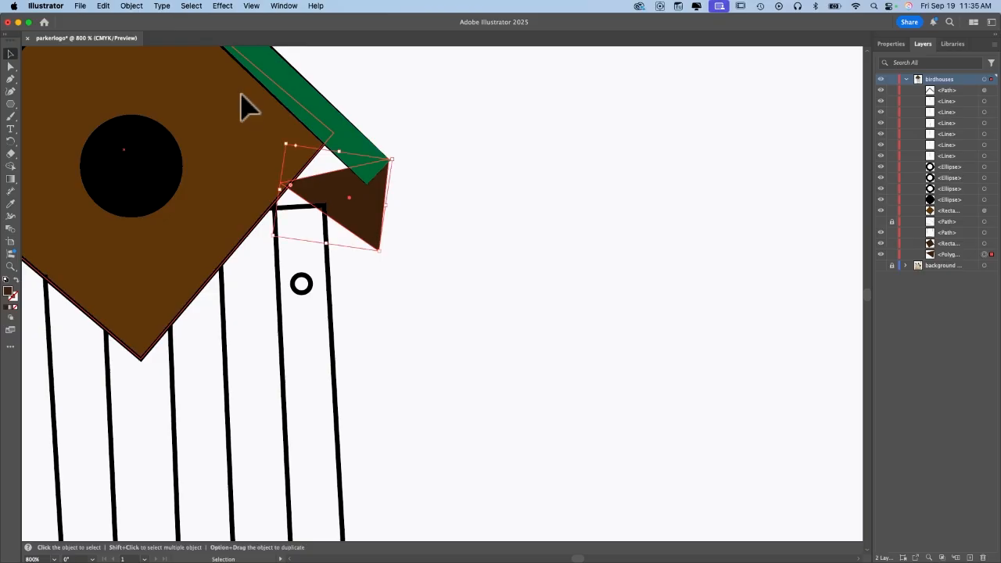
Move the inner anchor point of the right dark brown eave triangle up behind the diamond to close the gap under the roof.
left_click(10, 67)
left_click_drag(280, 184, 253, 123)
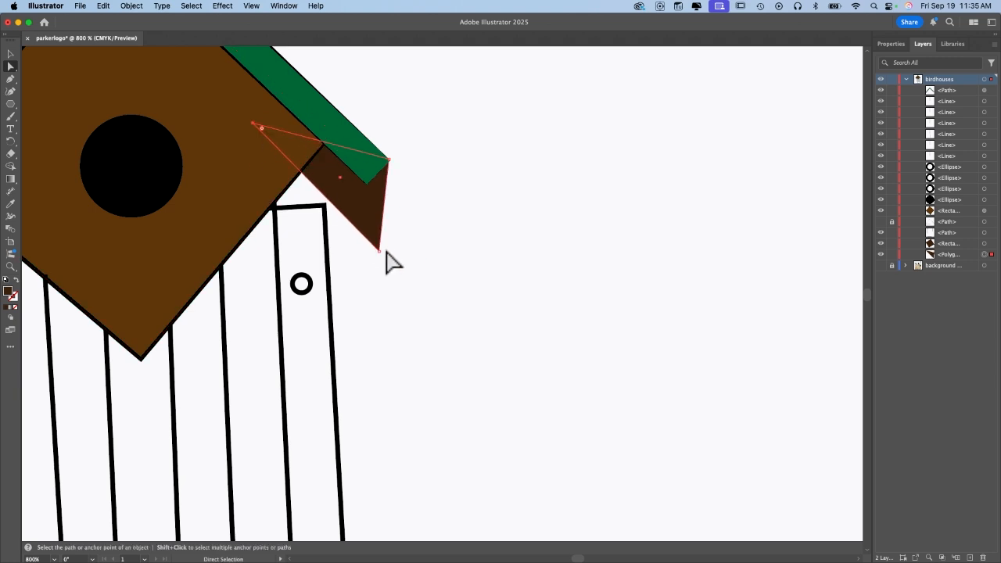
left_click(11, 54)
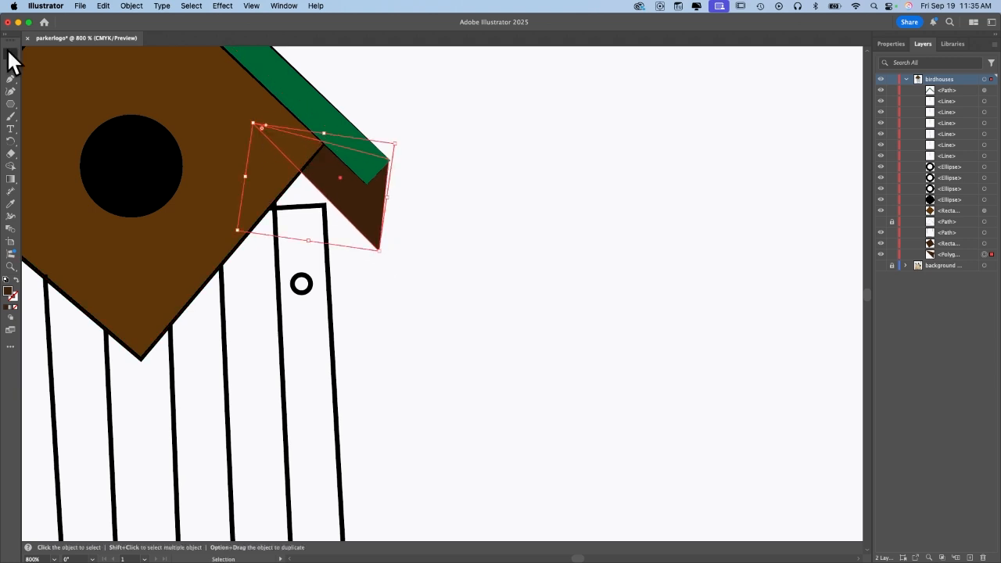
left_click(472, 317)
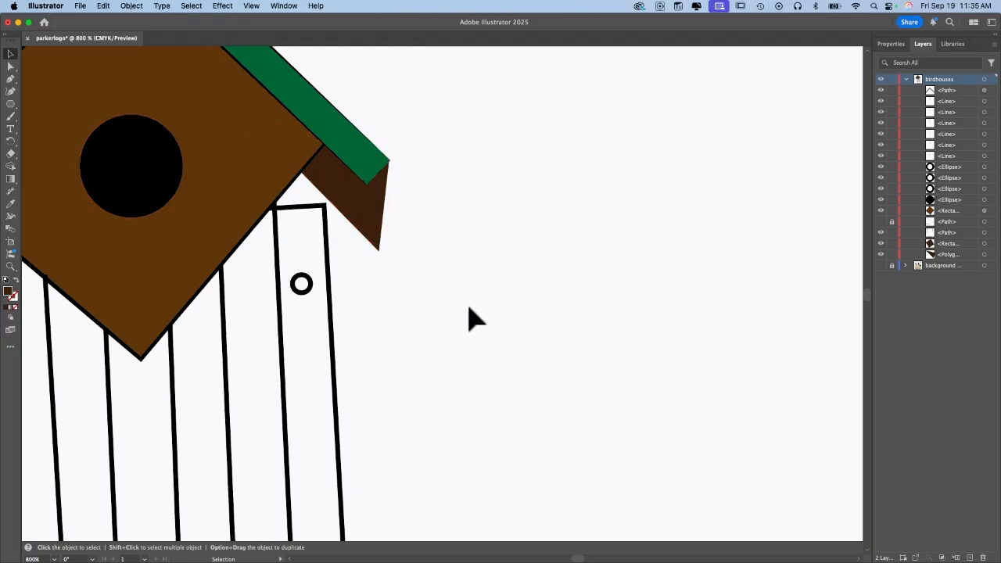
Resize the birdhouse body outline upward so its upper-right corner meets the diamond front's edge.
left_click(334, 352)
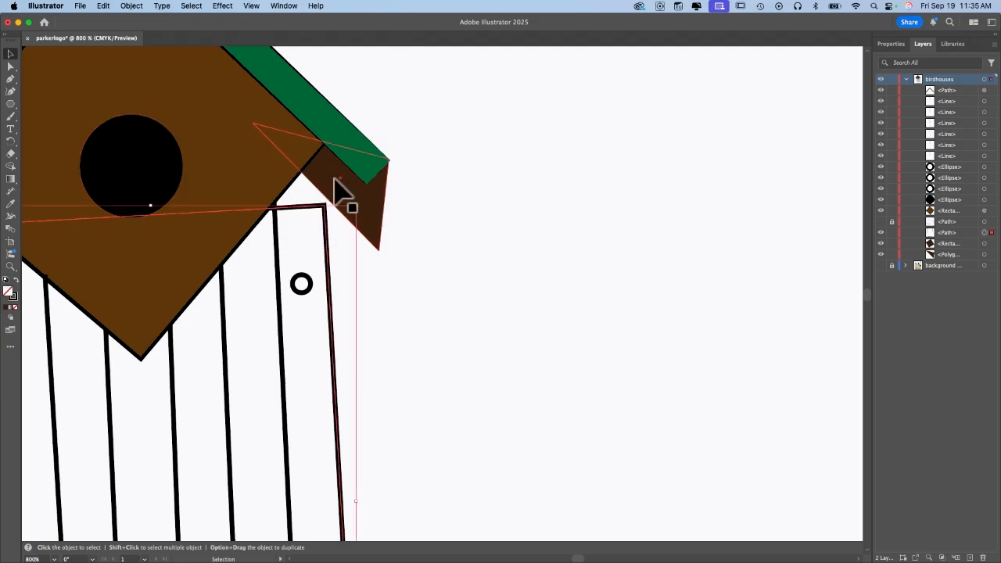
key("super+minus")
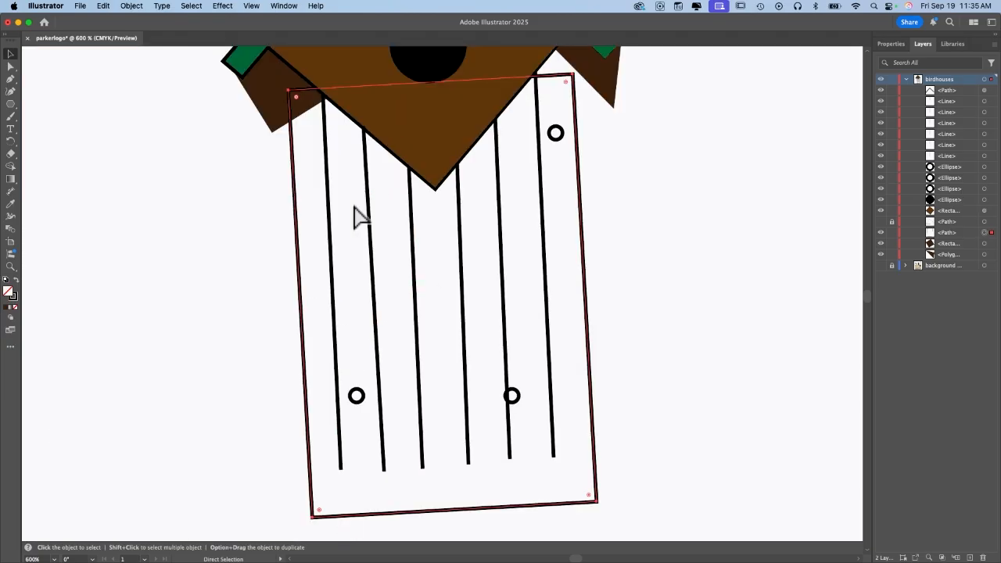
scroll(480, 112, "up", 2)
left_click_drag(604, 82, 601, 67)
left_click(682, 164)
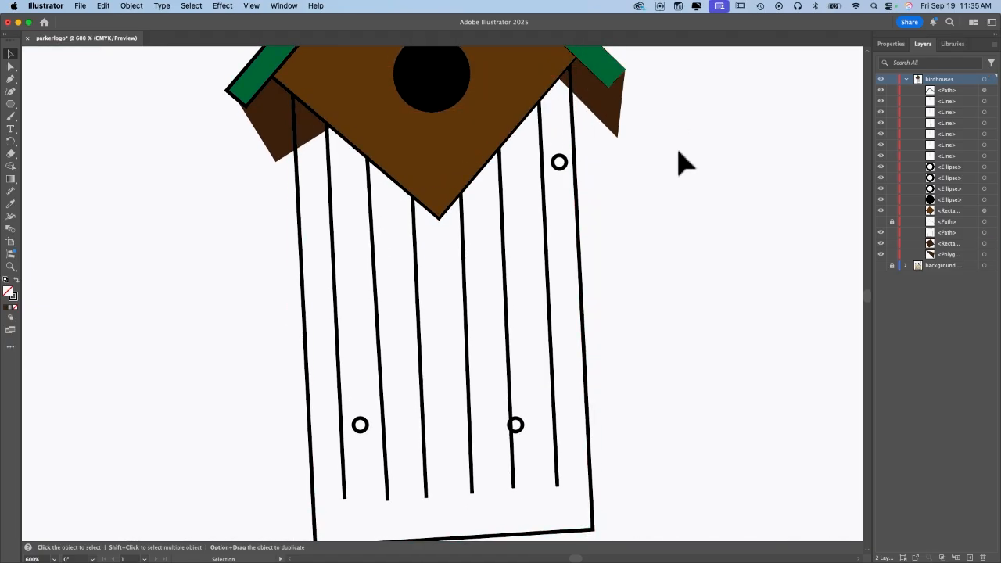
Fill the birdhouse body outline with the recently used dark brown.
left_click(581, 343)
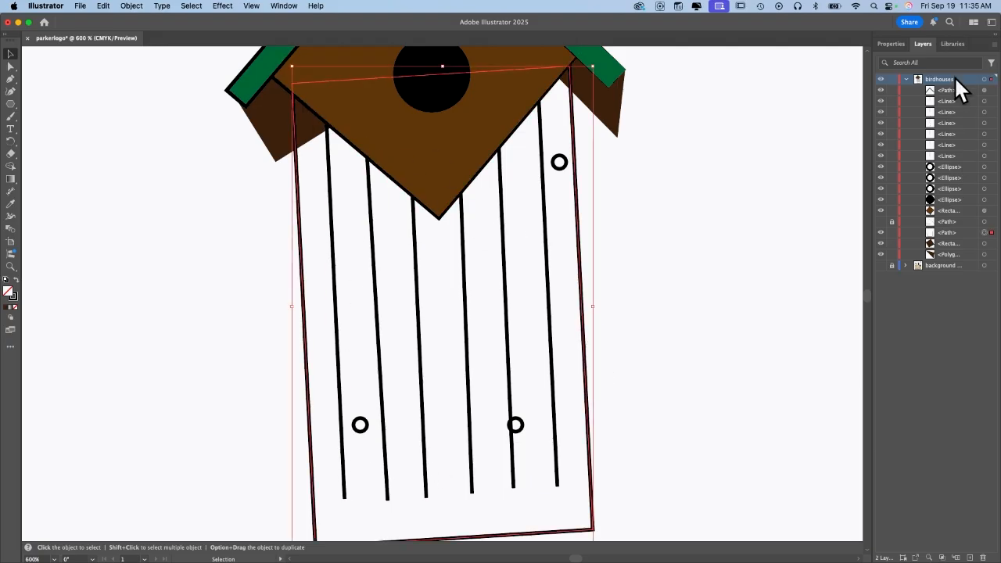
left_click(892, 44)
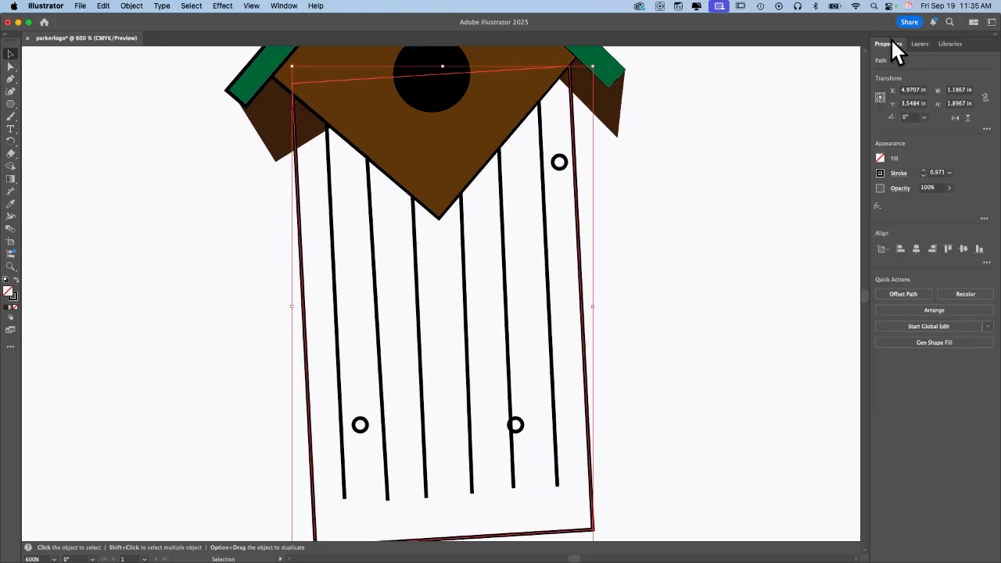
left_click(879, 157)
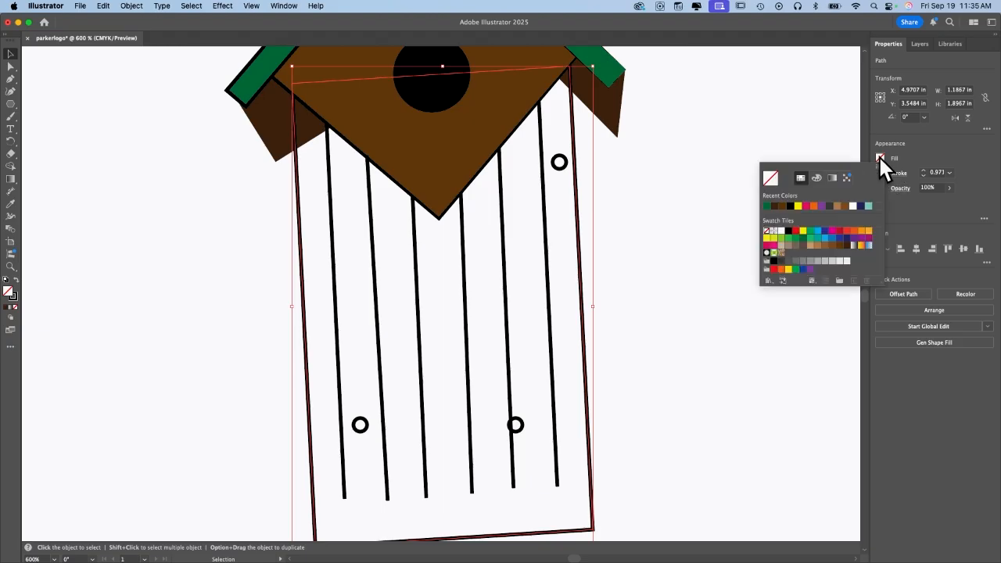
left_click(774, 206)
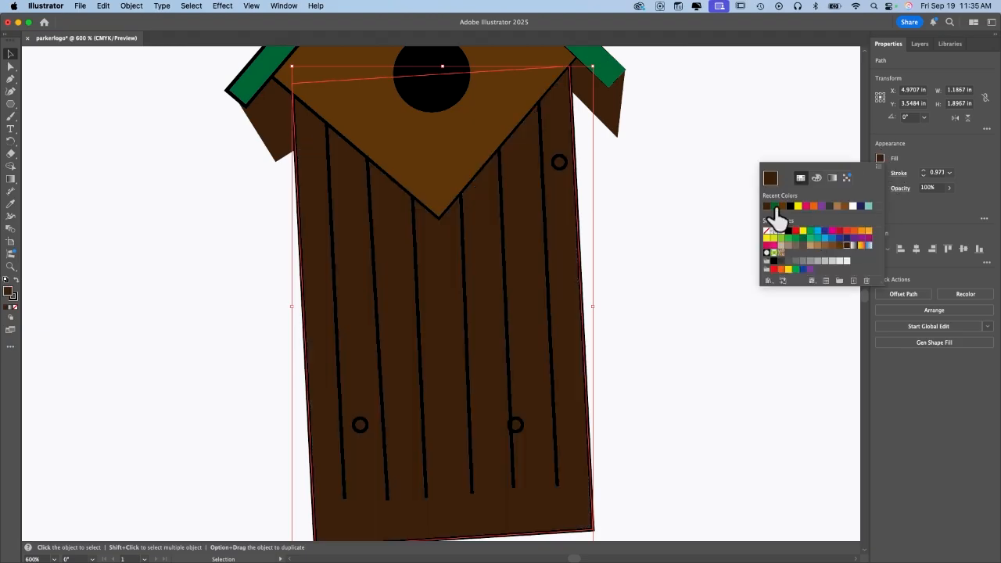
left_click(695, 228)
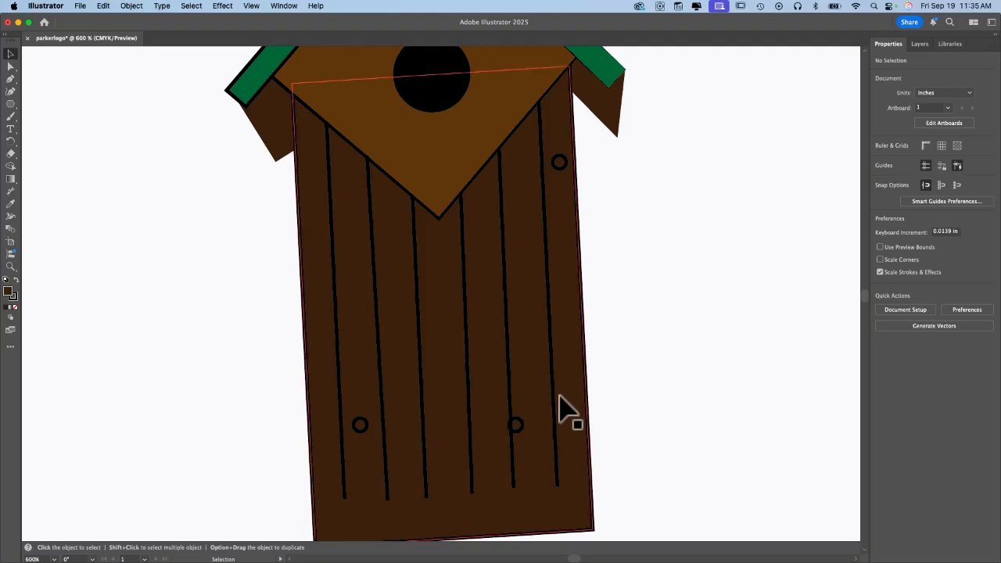
Give the six vertical plank lines on the birdhouse body a double-bulge tapered width profile and a 1 pt stroke.
left_click(555, 352)
left_click(552, 348)
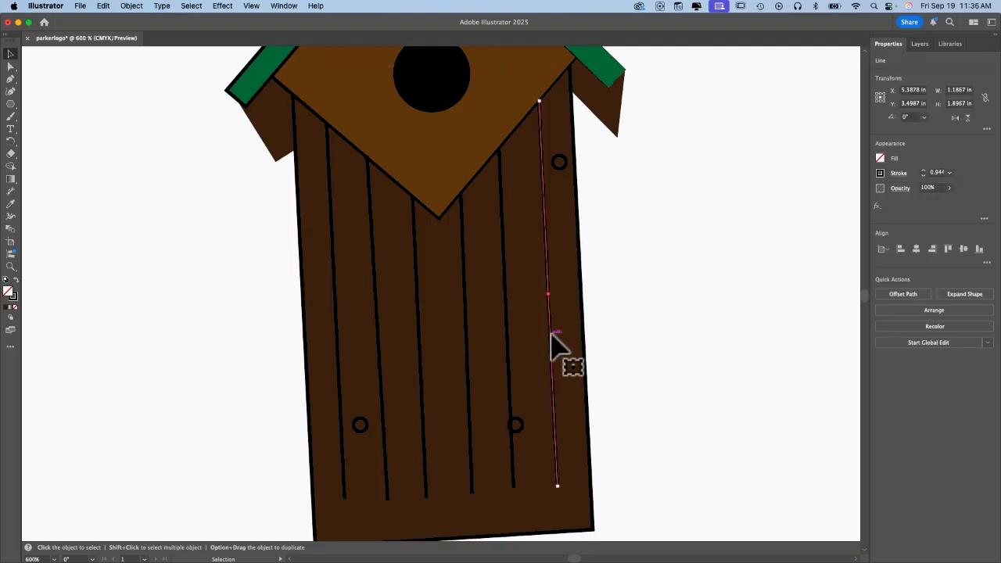
left_click(509, 352, "shift")
left_click(467, 347, "shift")
left_click(421, 354, "shift")
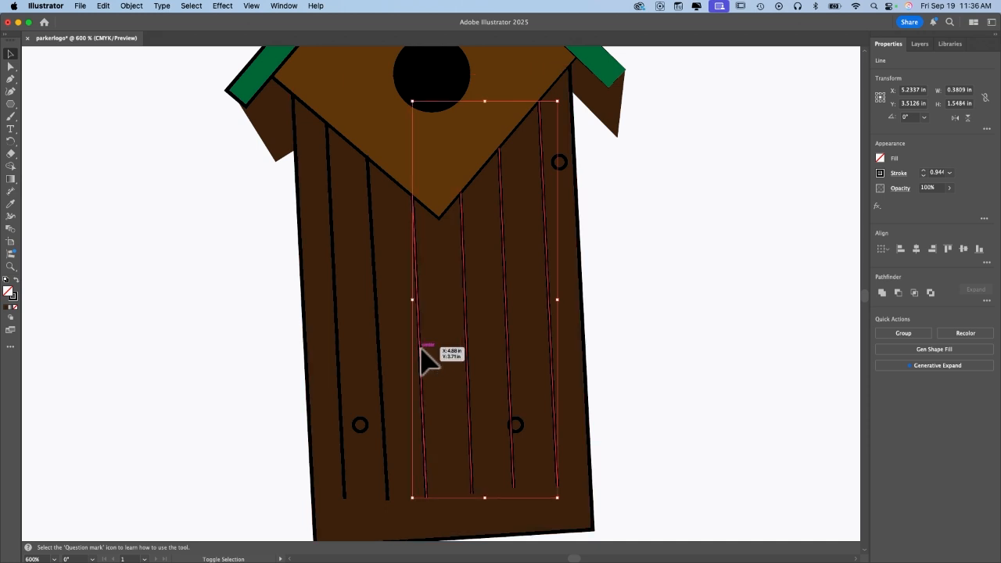
left_click(380, 360, "shift")
left_click(342, 362, "shift")
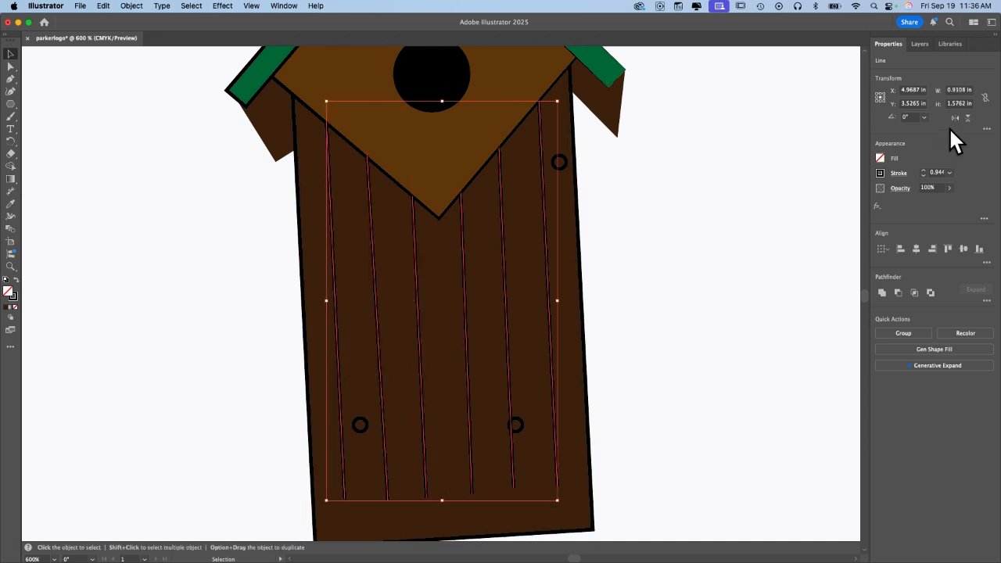
left_click(898, 174)
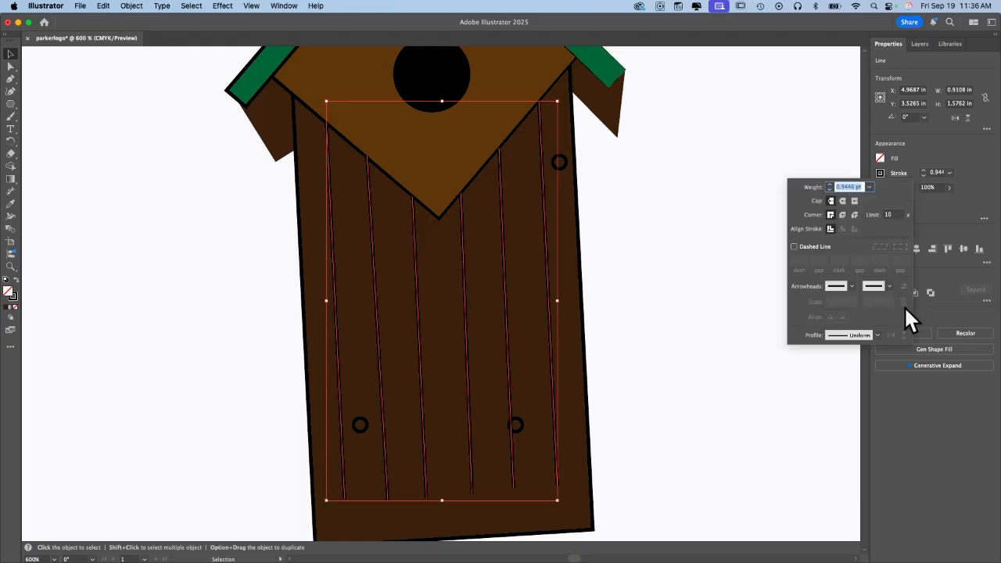
left_click(877, 335)
left_click(859, 395)
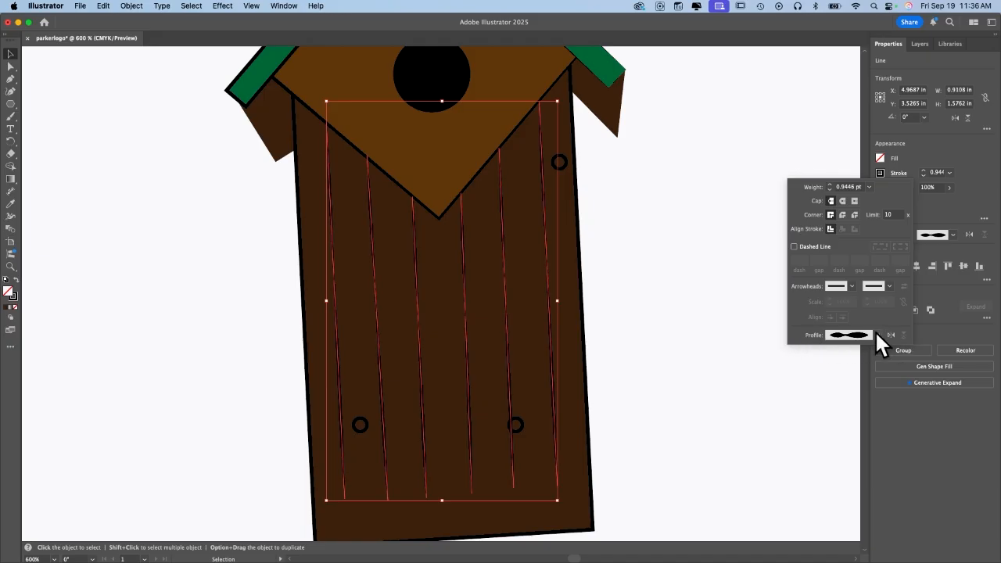
left_click(968, 216)
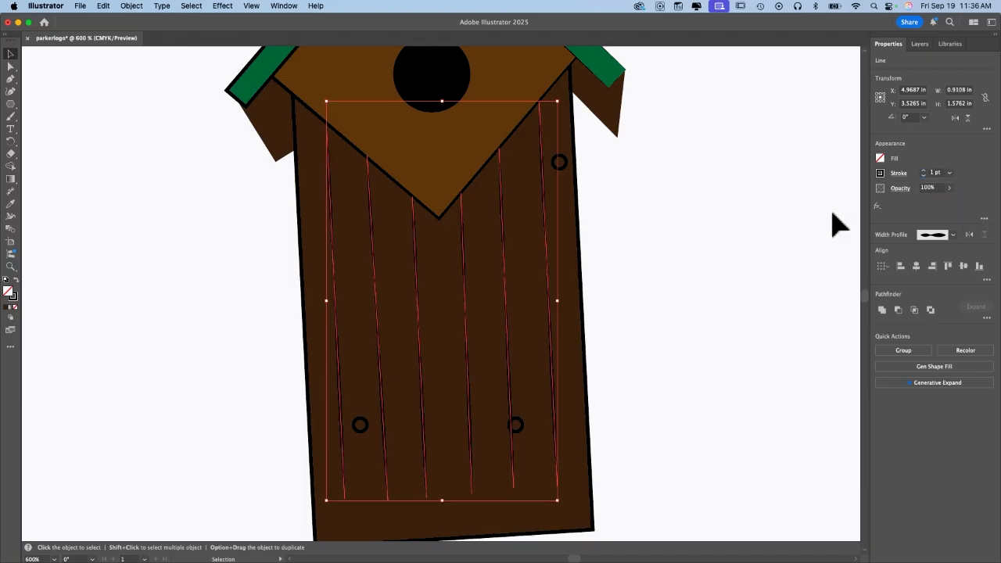
left_click(687, 246)
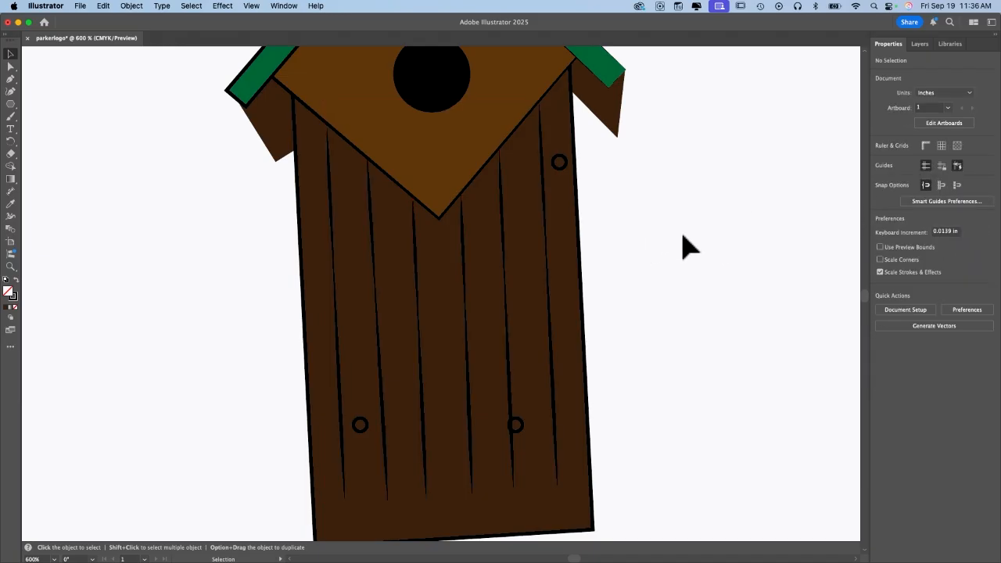
Set the three small knot circles on the body to a 0.25 pt stroke and fill them with a medium brown swatch.
left_click(560, 168)
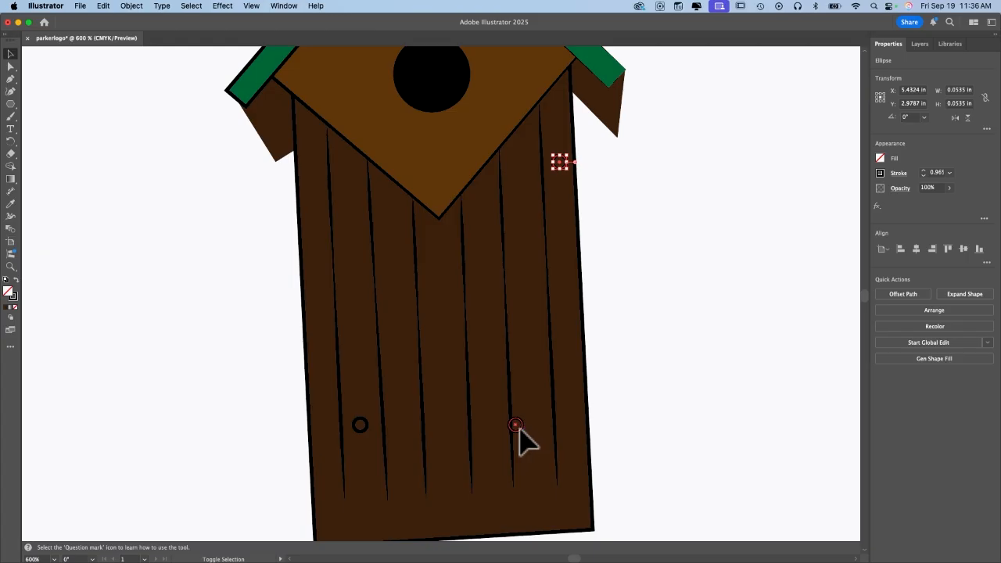
left_click(517, 426, "shift")
left_click(359, 428, "shift")
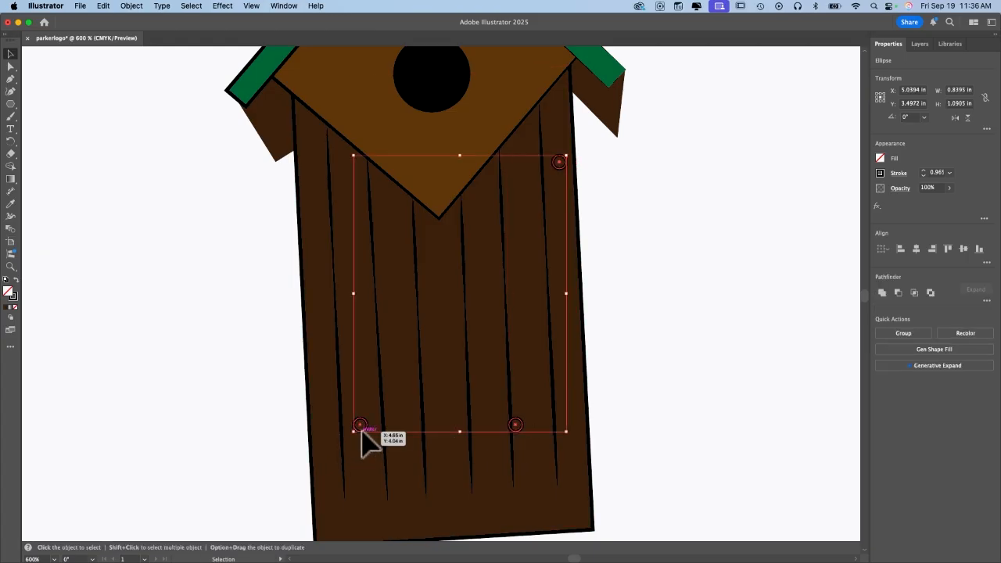
left_click(938, 172)
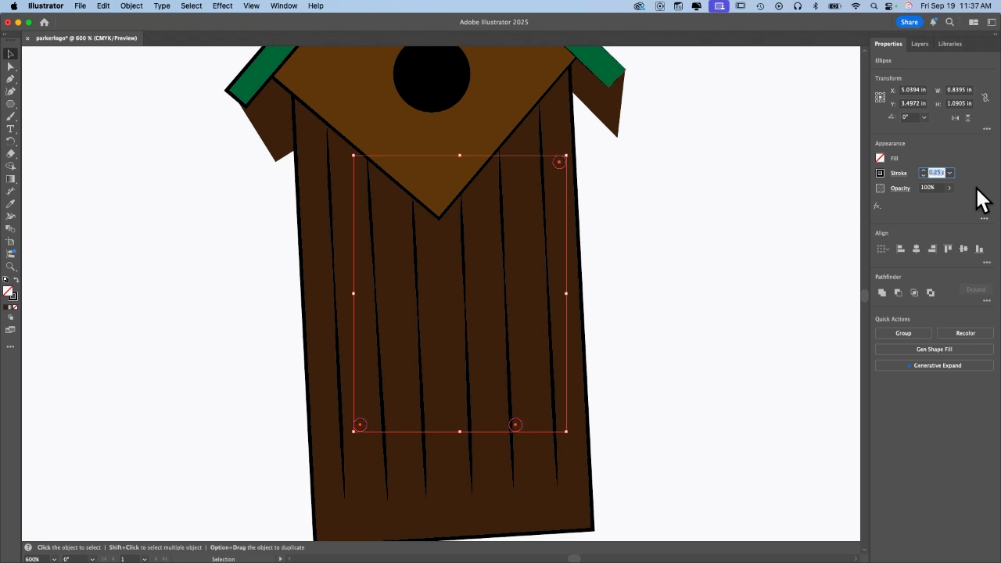
left_click(879, 158)
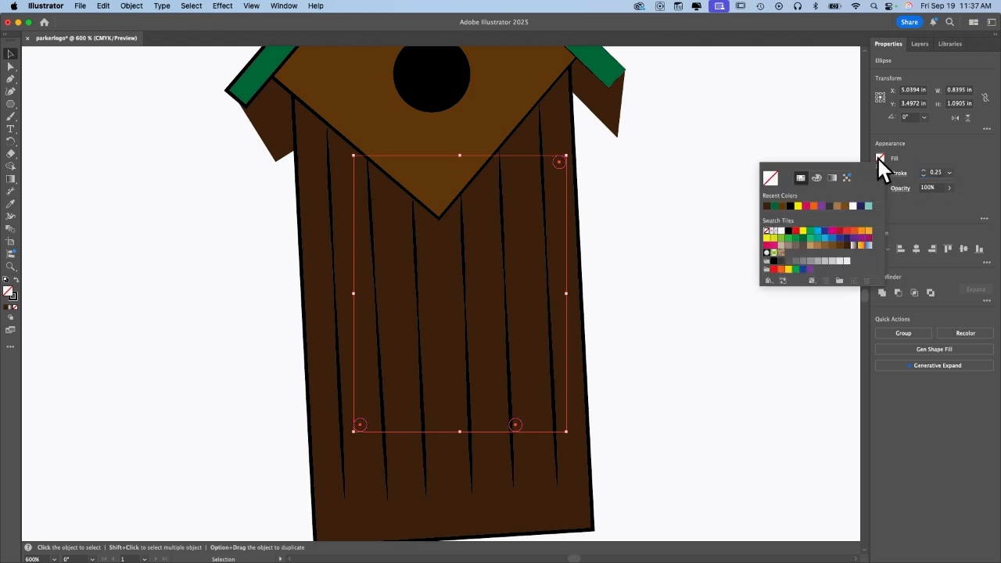
left_click(861, 246)
left_click(713, 354)
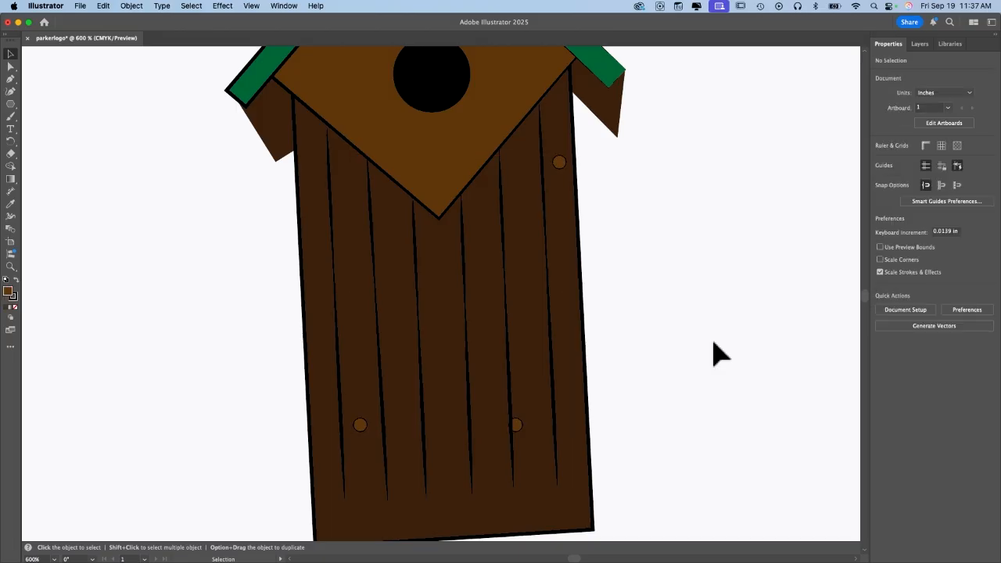
Try a dark gray fill on the three knot circles.
left_click(559, 162)
left_click(515, 425, "shift")
left_click(360, 425, "shift")
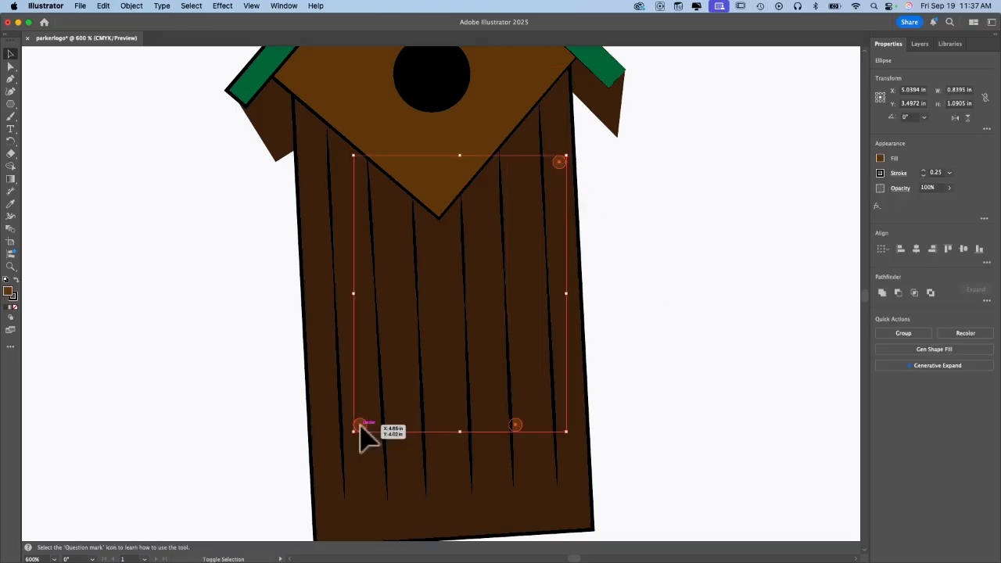
left_click(881, 158)
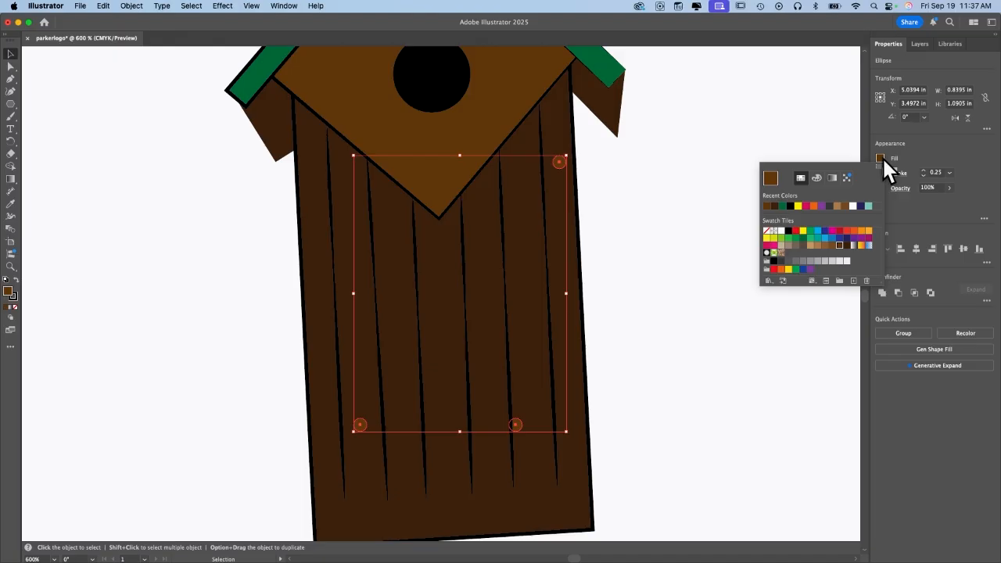
left_click(829, 206)
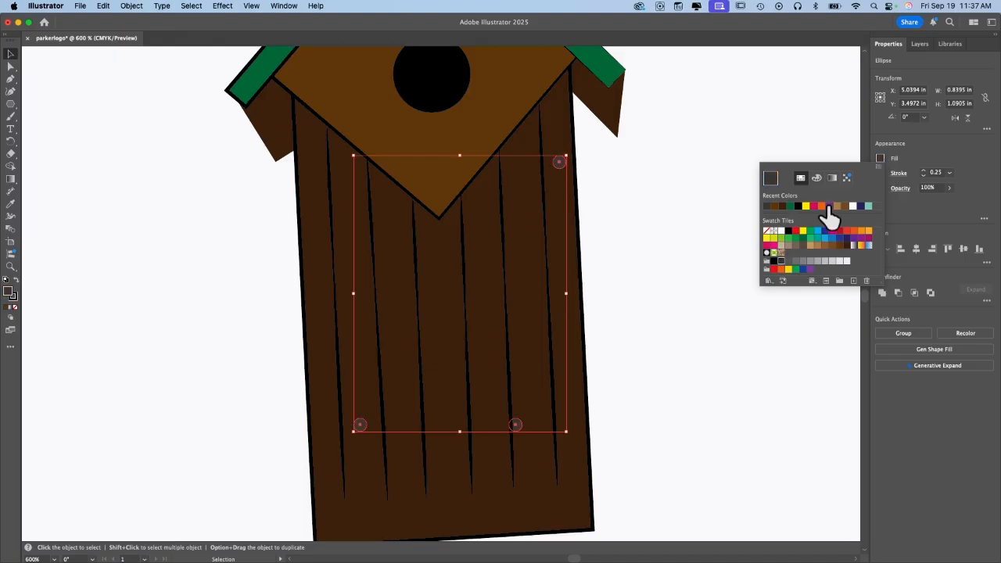
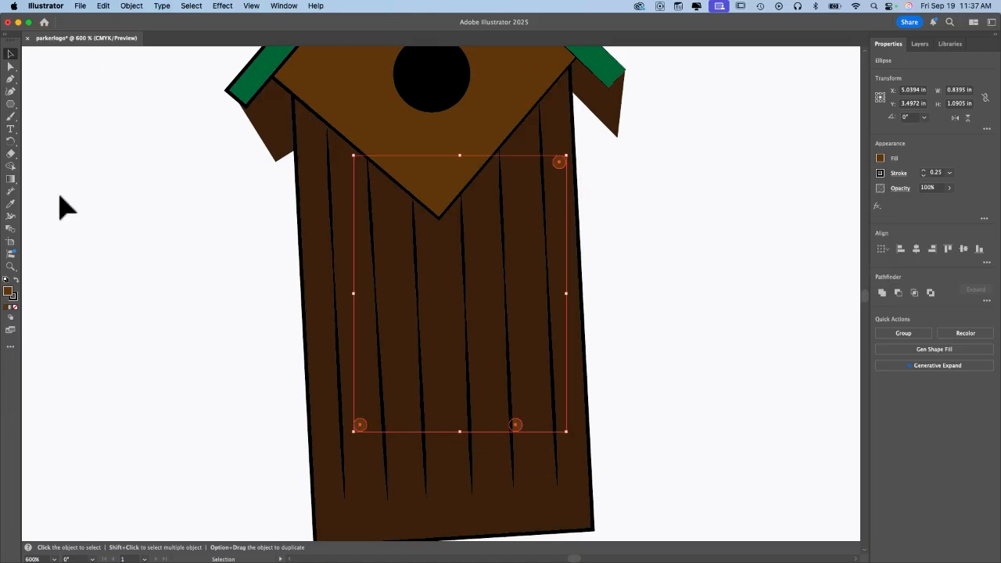
Copy the birdhouse body's dark brown appearance onto the selected knot circles with the Eyedropper tool.
left_click(10, 204)
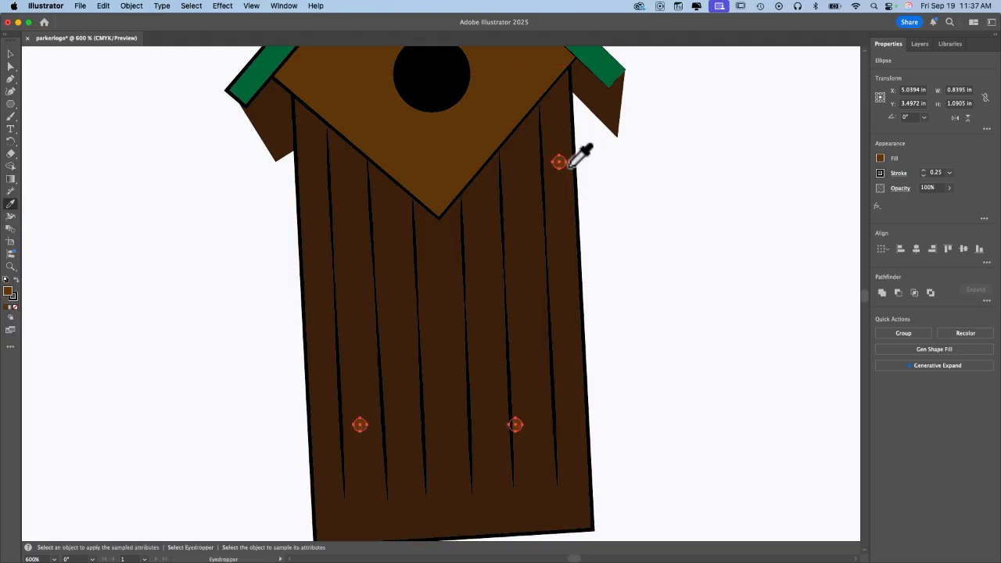
left_click(569, 299)
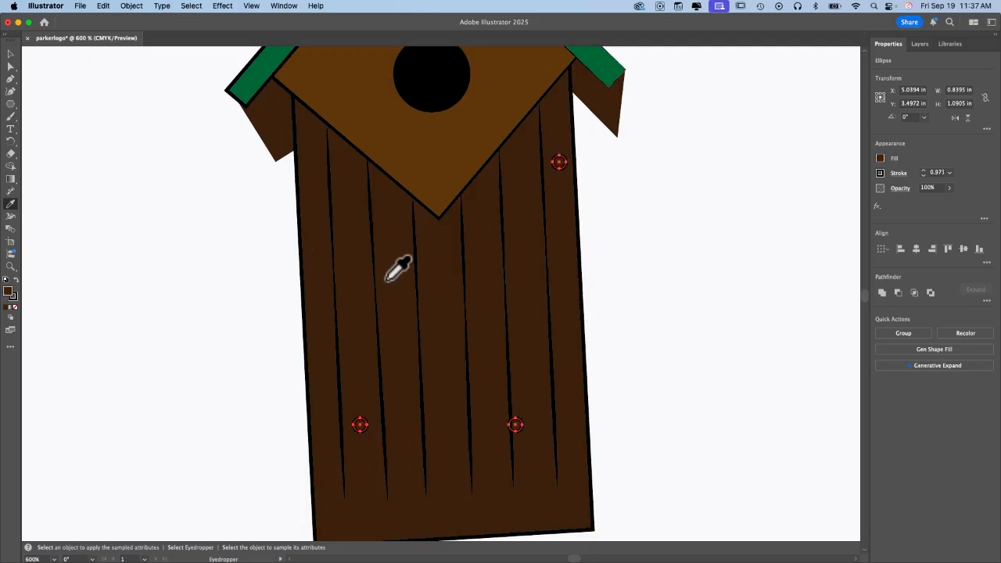
left_click(11, 54)
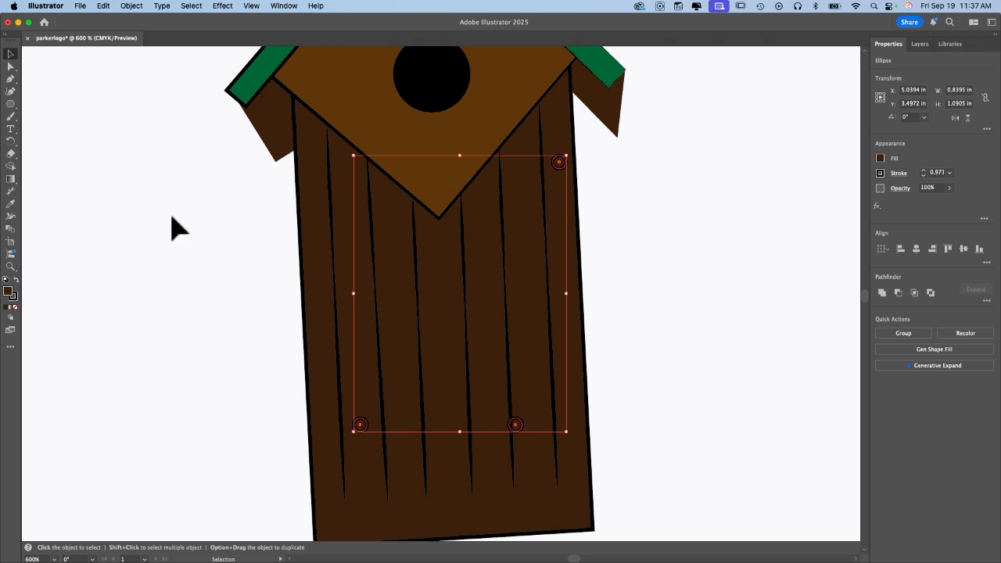
left_click(171, 223)
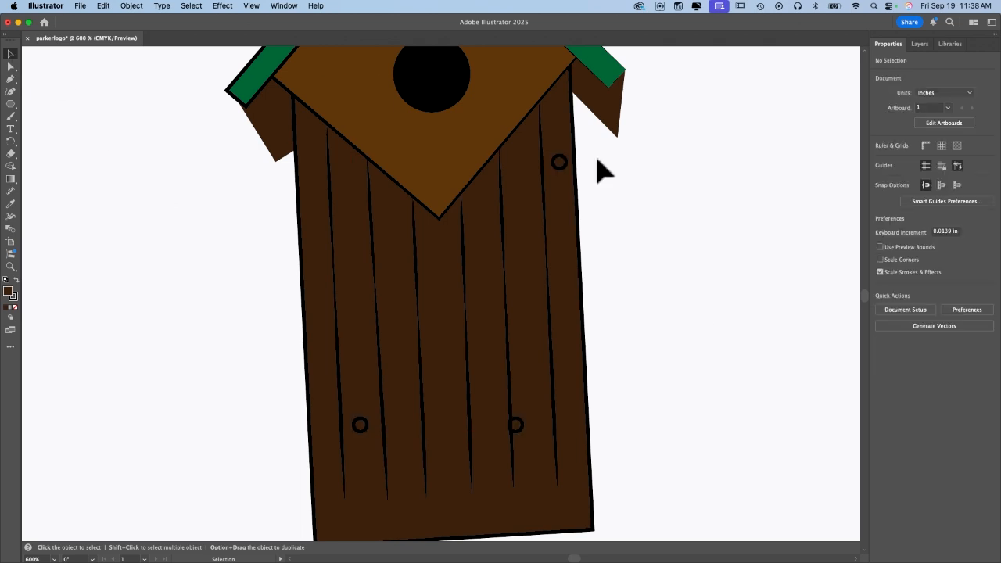
Reduce the stroke weight of all three knot circles to 0.25 pt.
left_click(567, 166)
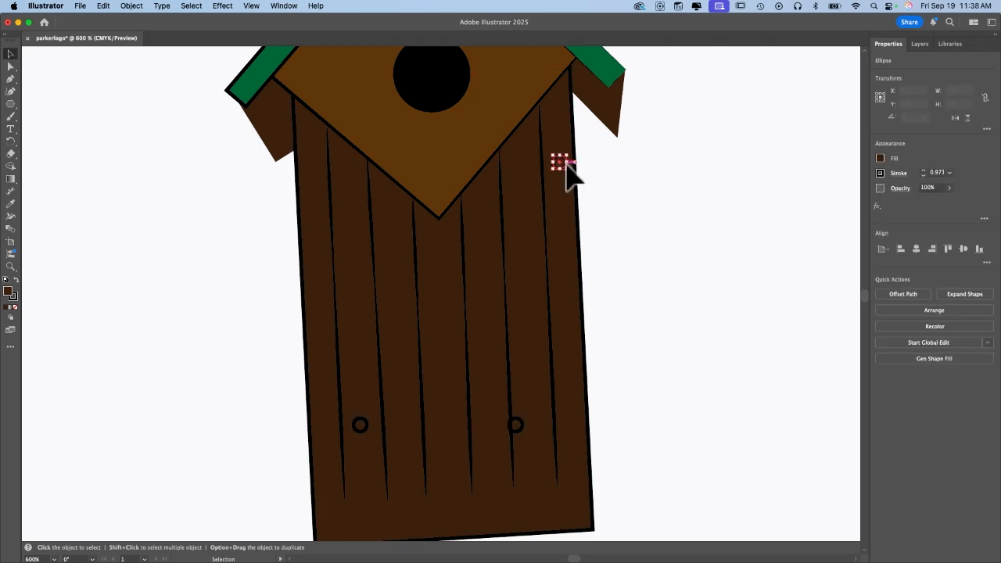
left_click(515, 426, "shift")
left_click(360, 425, "shift")
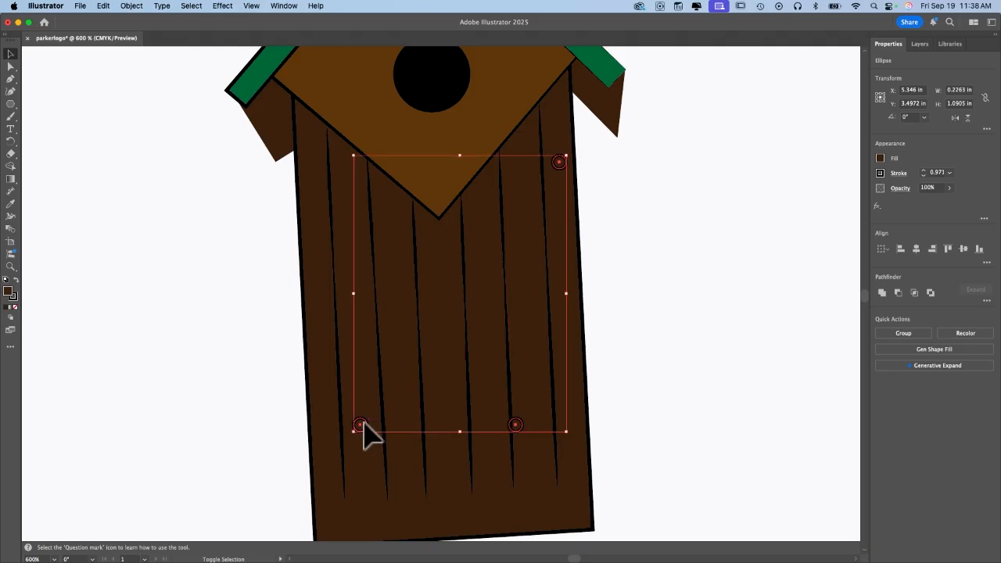
left_click(937, 172)
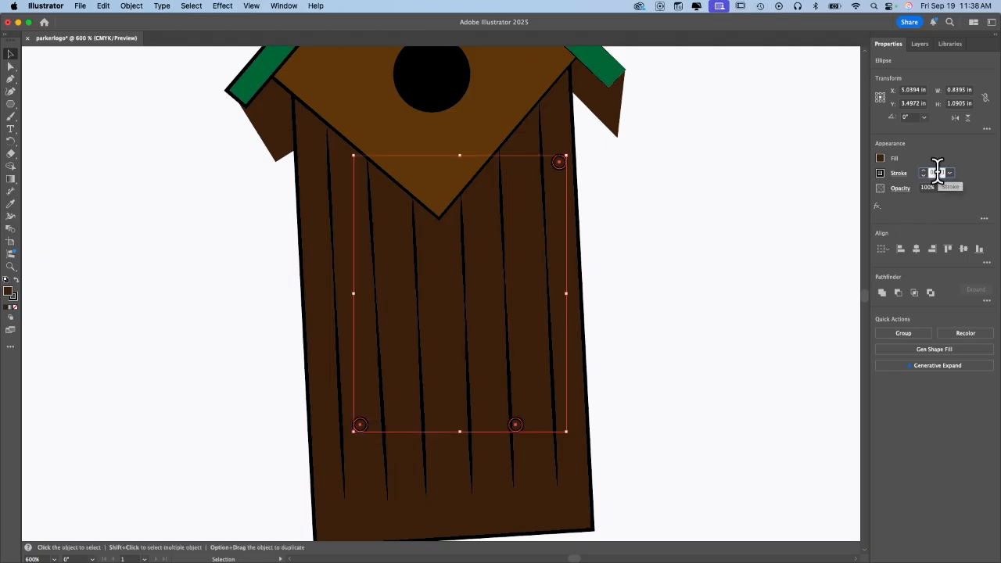
type("0")
key("Return")
Apply the double-bulge tapered width profile to the knot circles' strokes.
left_click(898, 173)
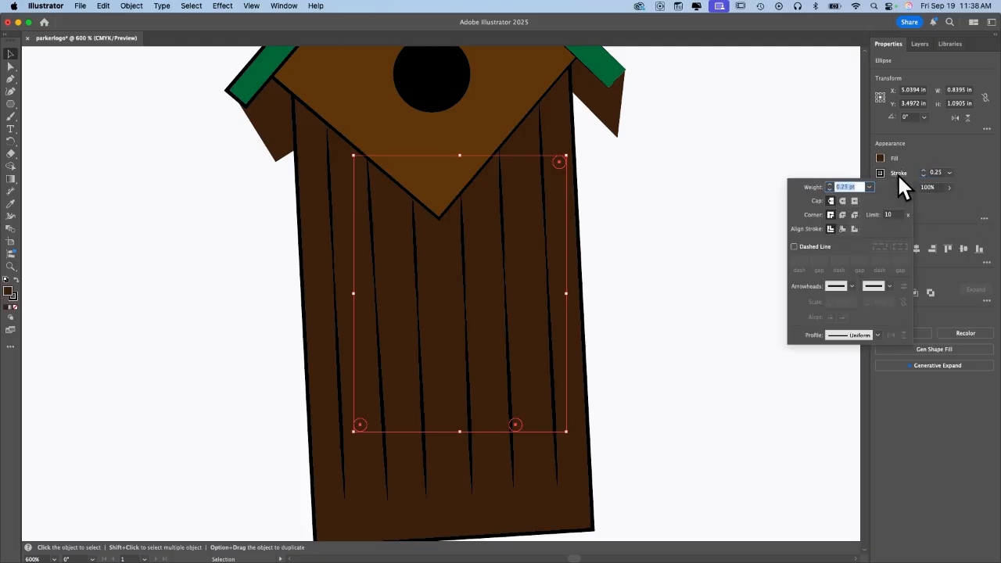
left_click(877, 334)
left_click(855, 395)
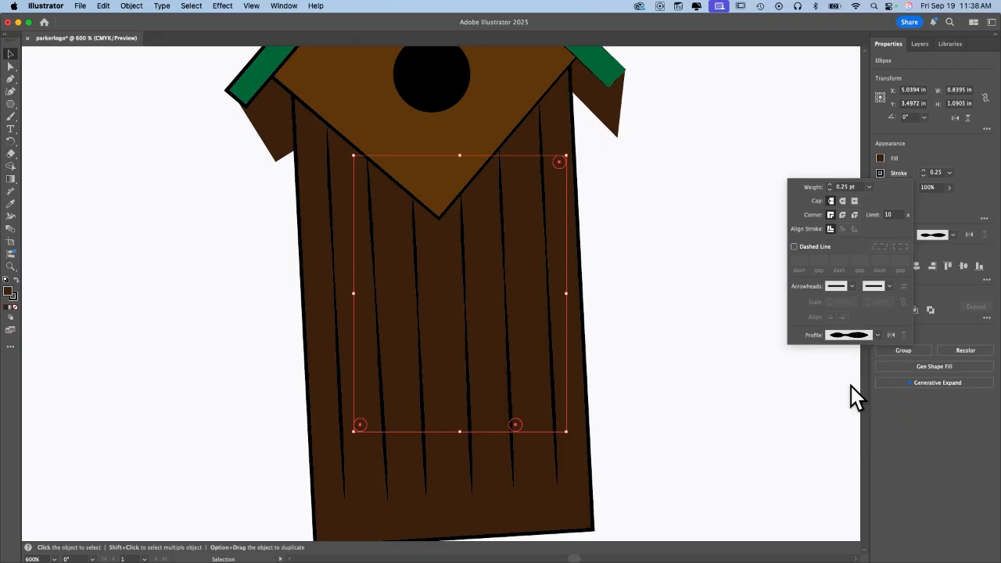
left_click(648, 354)
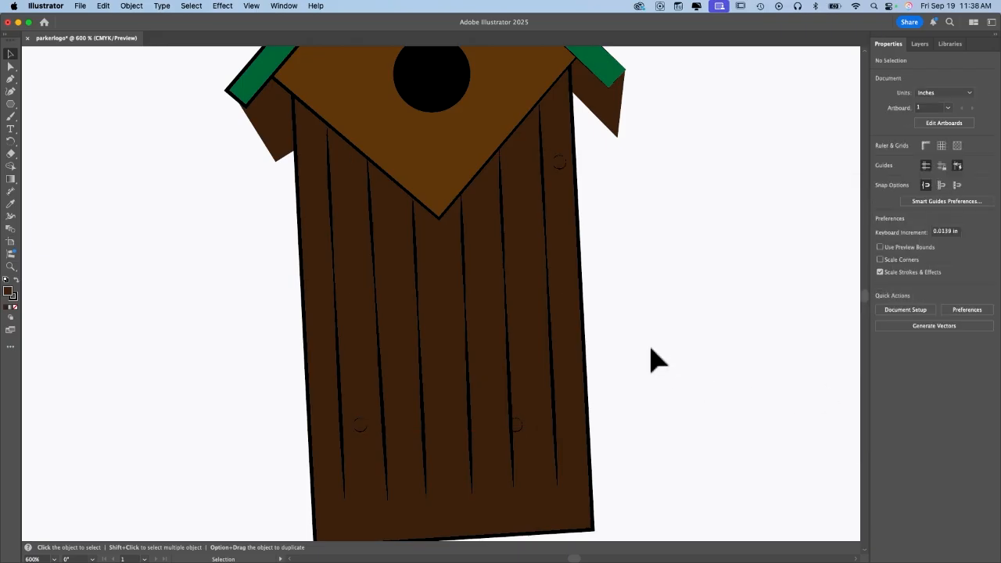
Add a black 0.5 pt stroke to the dark brown eave shapes on both sides of the roof.
scroll(650, 358, "up", 10)
left_click(664, 340)
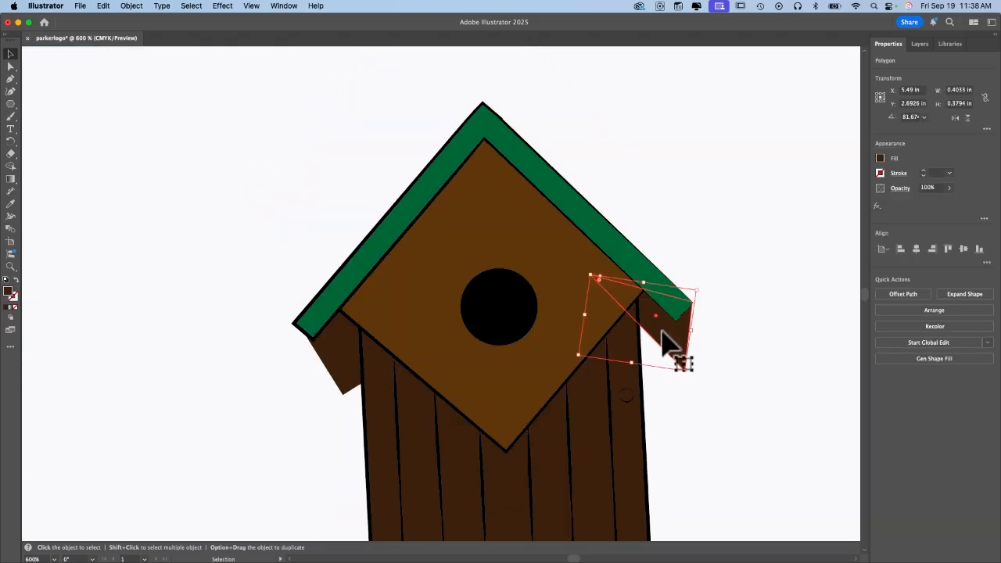
left_click(335, 352, "shift")
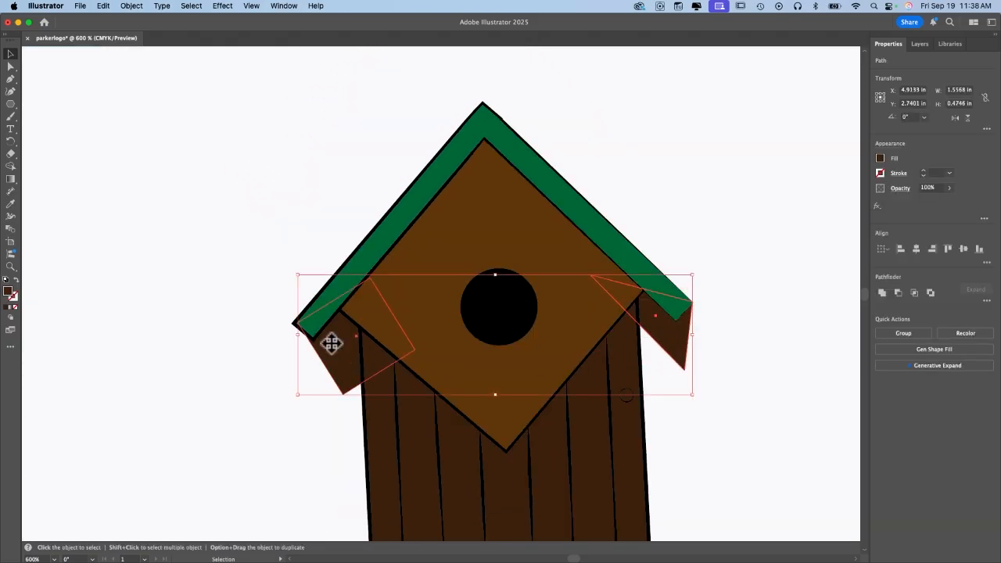
left_click(879, 173)
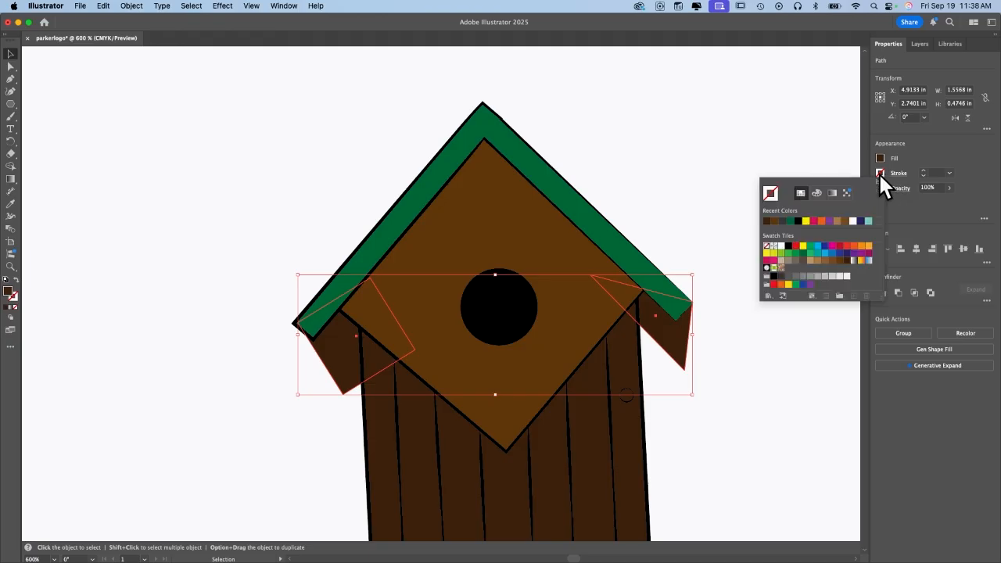
left_click(923, 170)
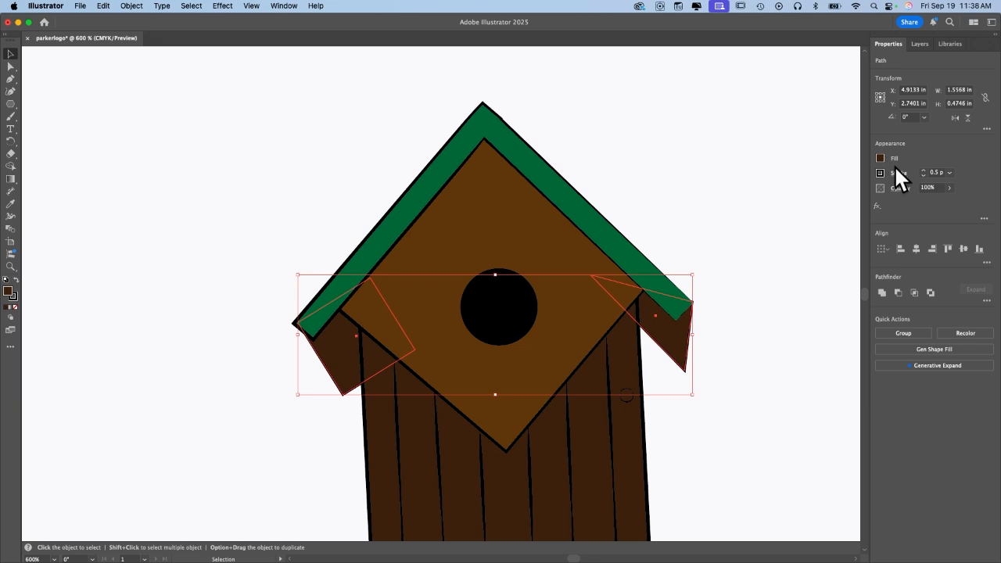
left_click(897, 173)
left_click(723, 376)
Scale the whole birdhouse up to about 4.4 by 7.5 in and center it on the artboard.
key("super+minus")
key("super+minus")
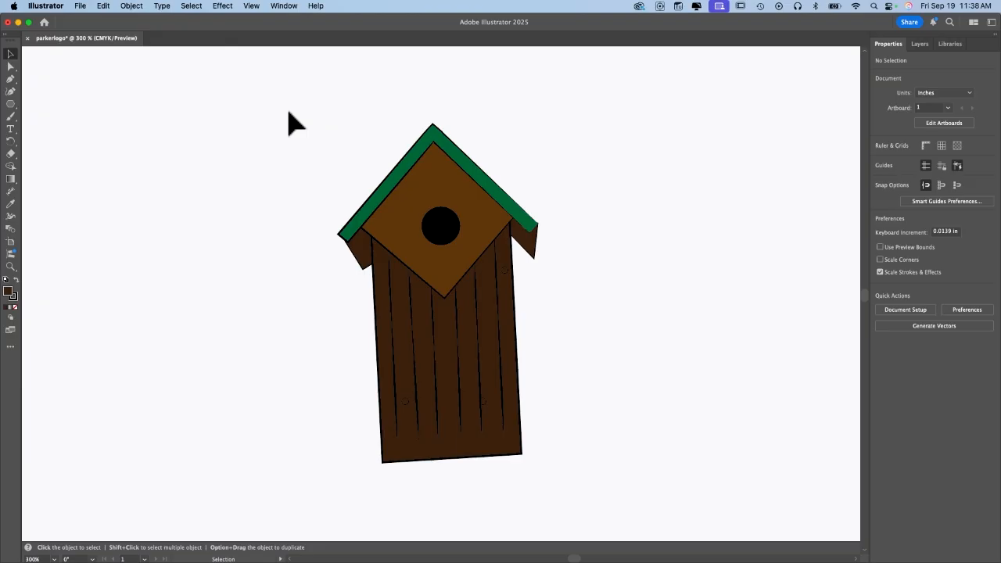
key("super+0")
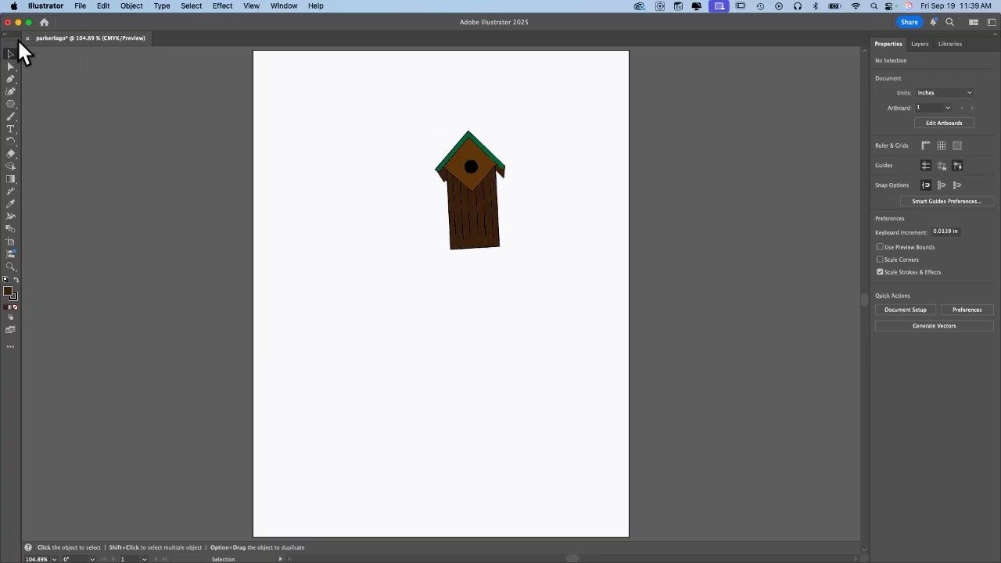
left_click_drag(407, 114, 560, 294)
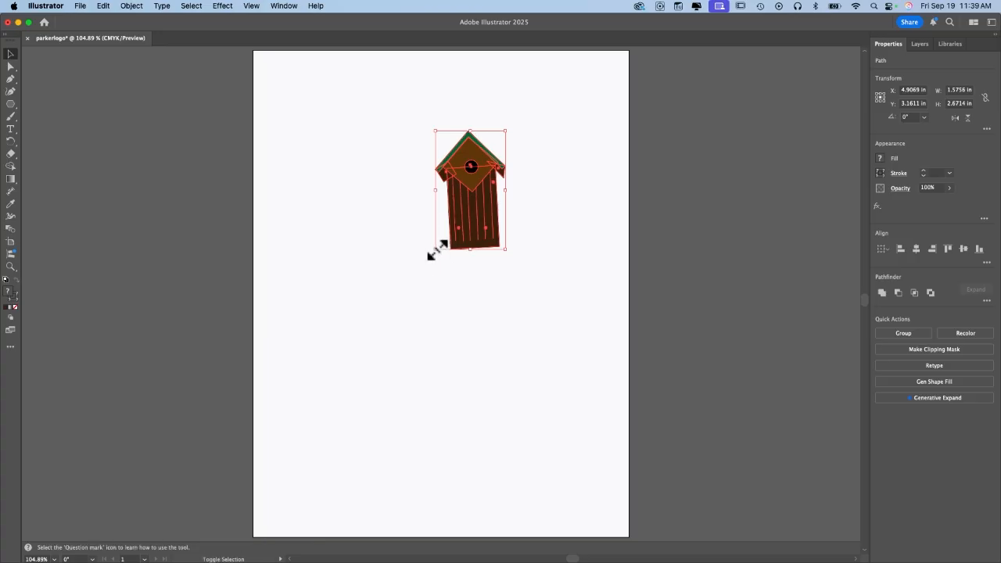
left_click_drag(435, 249, 265, 464)
left_click_drag(389, 365, 423, 354)
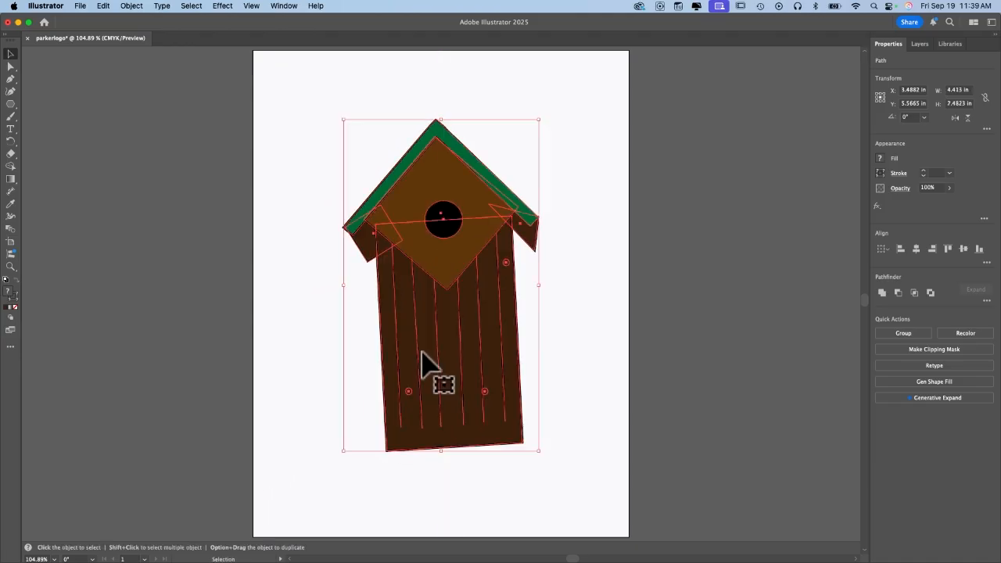
left_click(601, 327)
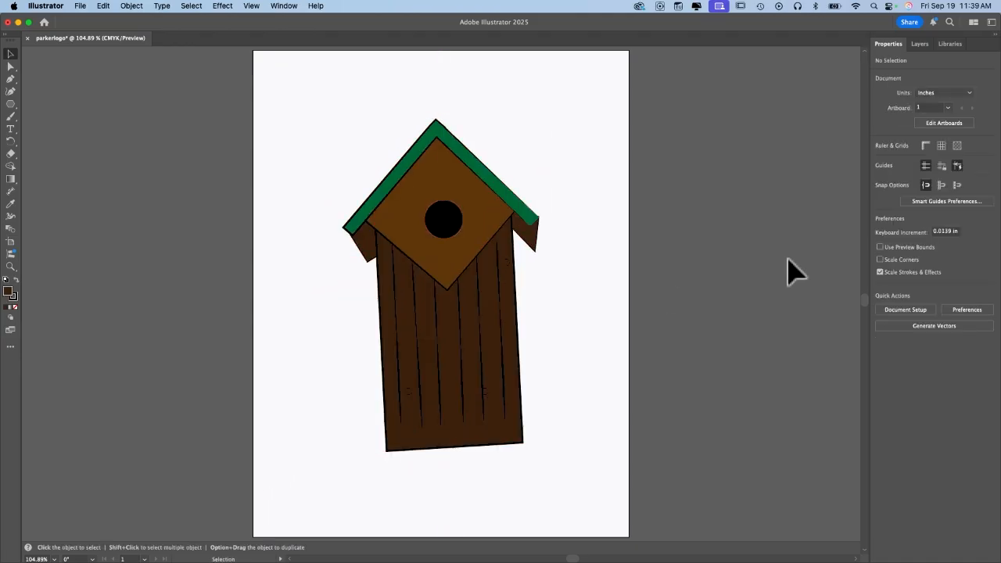
left_click_drag(327, 105, 568, 463)
left_click_drag(562, 453, 562, 454)
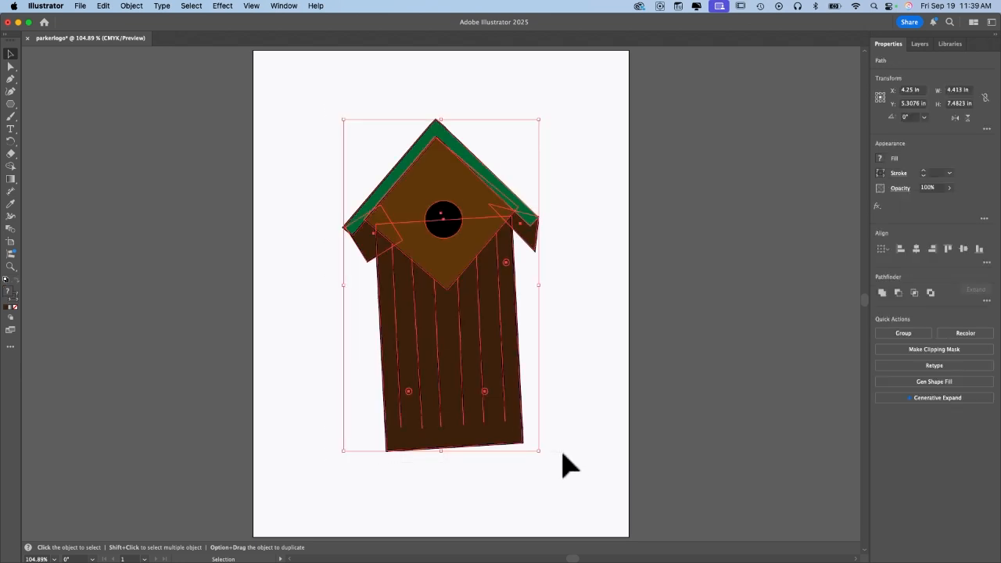
left_click(922, 45)
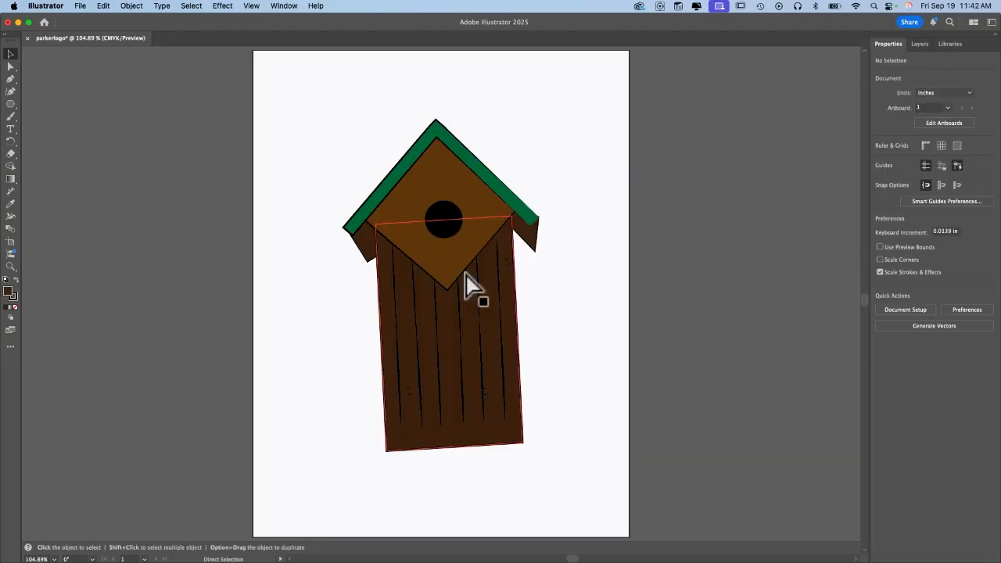
key("v")
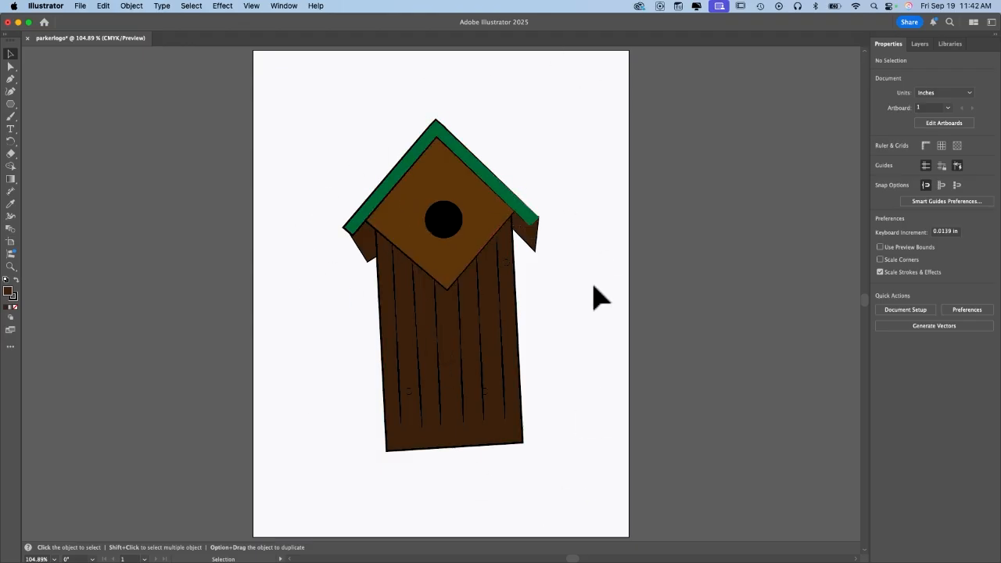
Rename the birdhouse's artboard to "color".
key("super+minus")
key("super+minus")
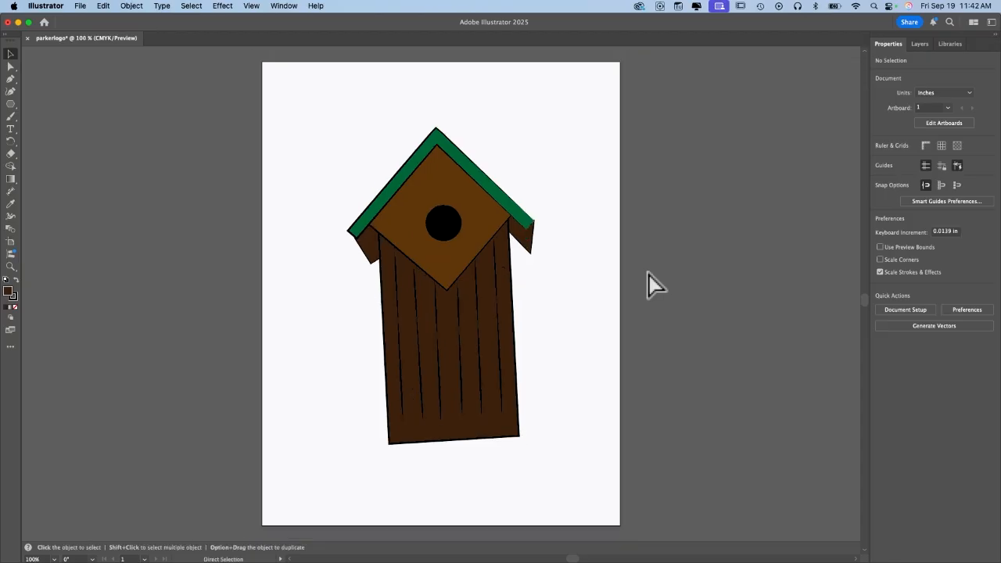
scroll(571, 275, "right", 5)
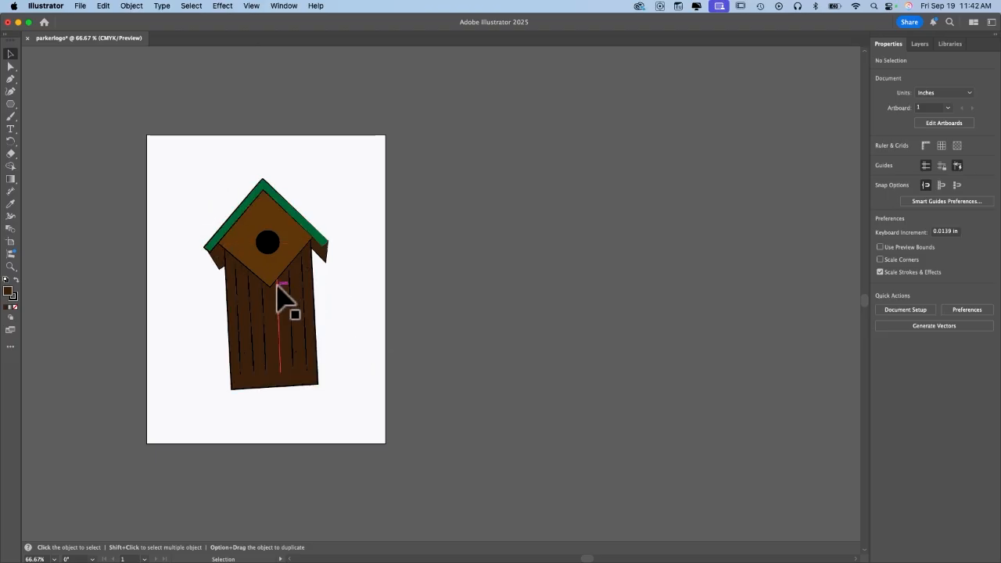
left_click(9, 242)
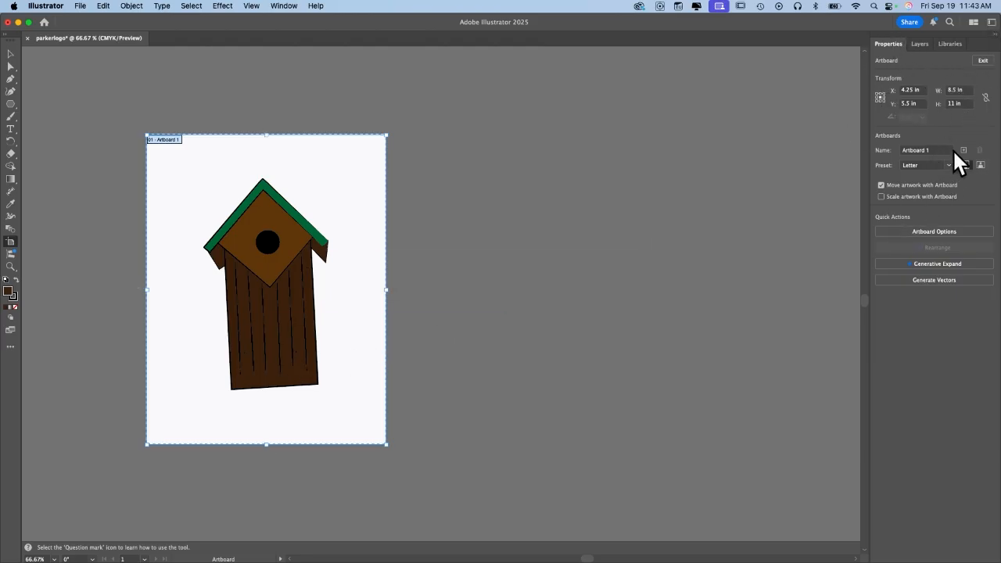
double_click(918, 149)
triple_click(919, 149)
type("color")
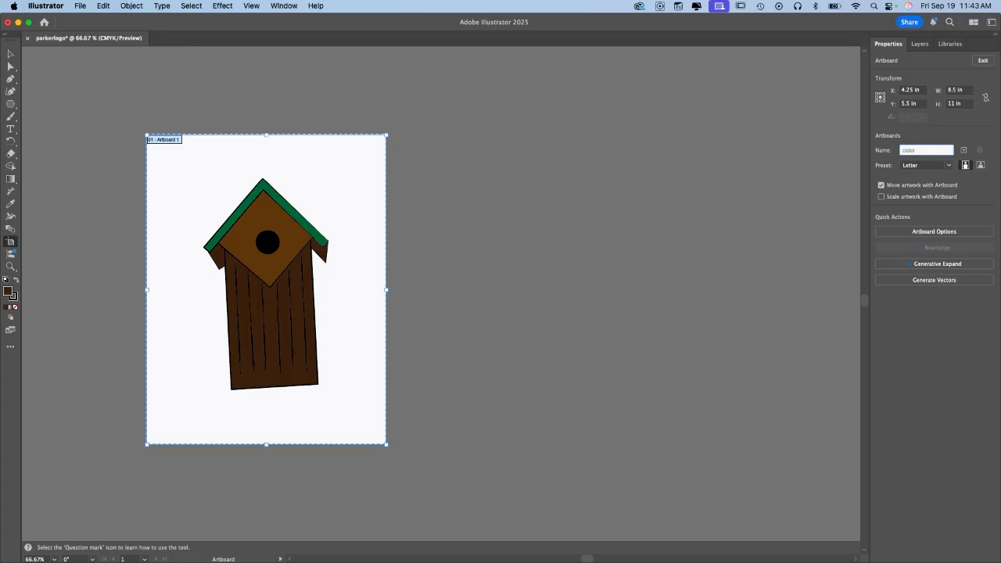
key("Return")
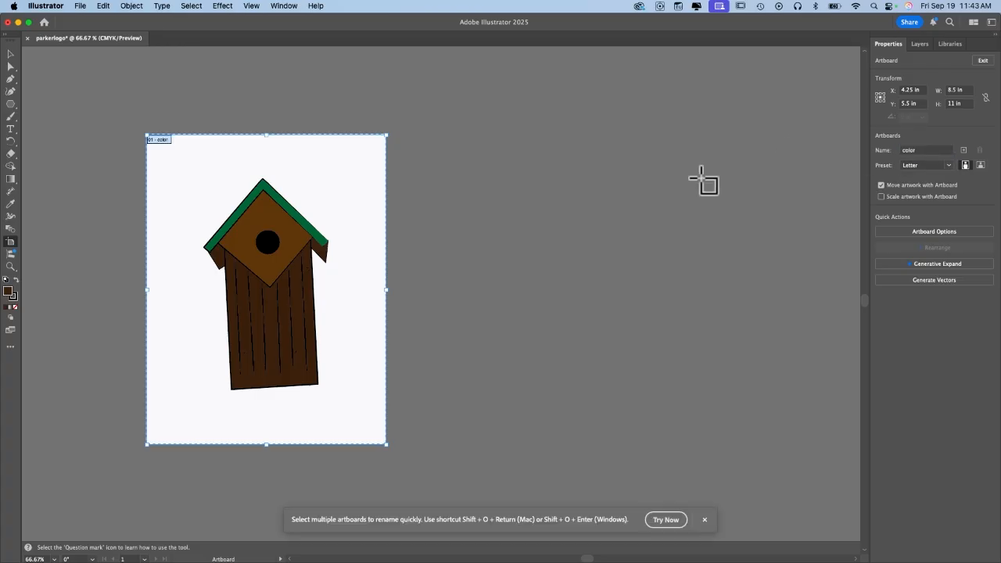
Switch the color artboard to landscape orientation and duplicate it with its artwork directly to the right of the original.
left_click(980, 165)
left_click(966, 165)
left_click(980, 165)
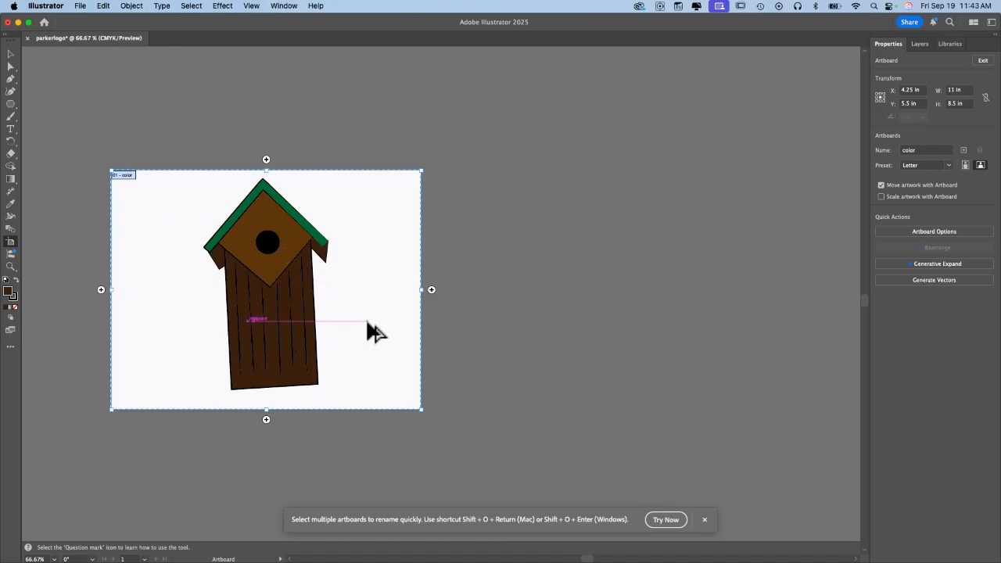
left_click_drag(342, 296, 664, 297)
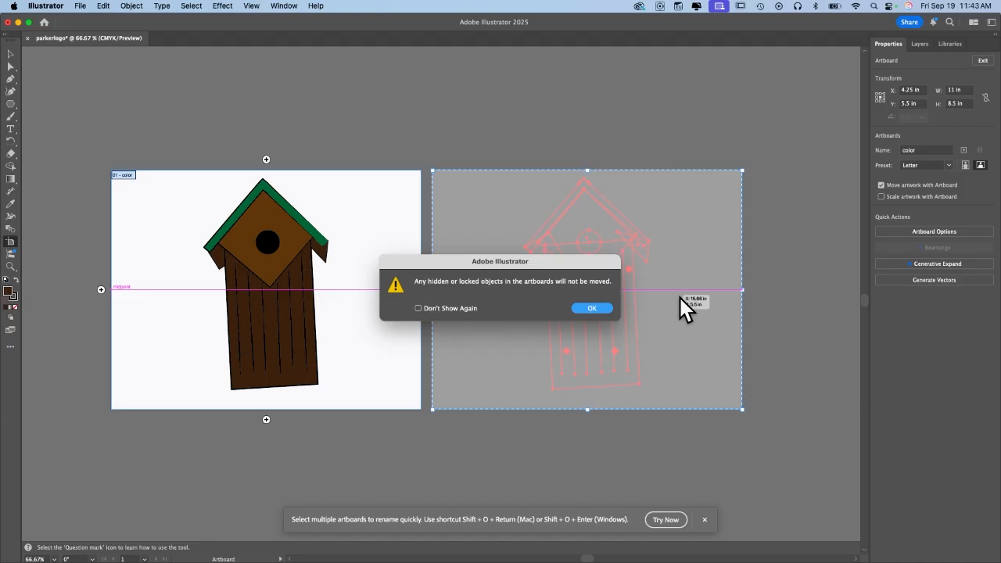
left_click(592, 307)
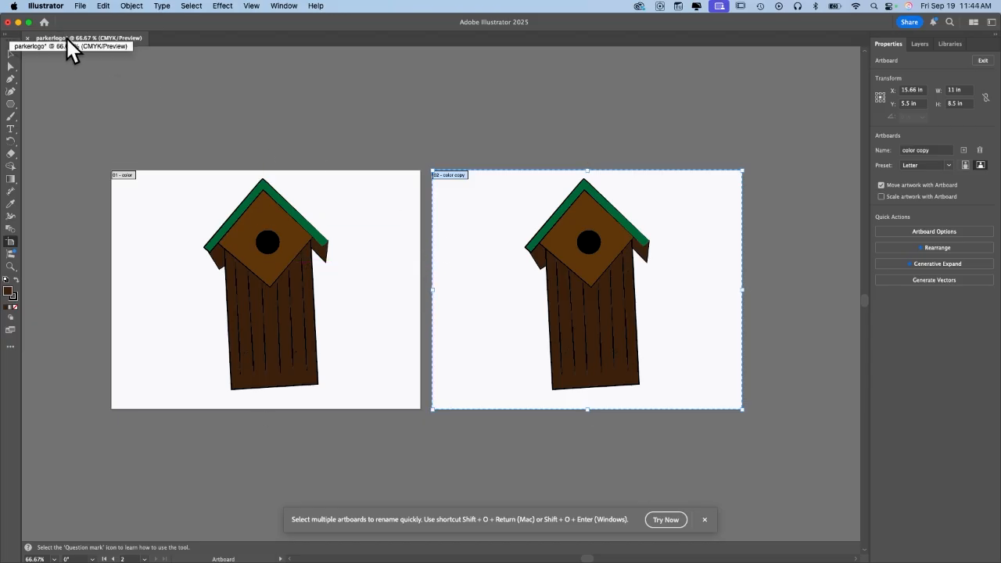
Save the document on the computer's Desktop as parkerlogo.ai in Adobe Illustrator format with the default Illustrator 2020 options.
key("Escape")
key("super+s")
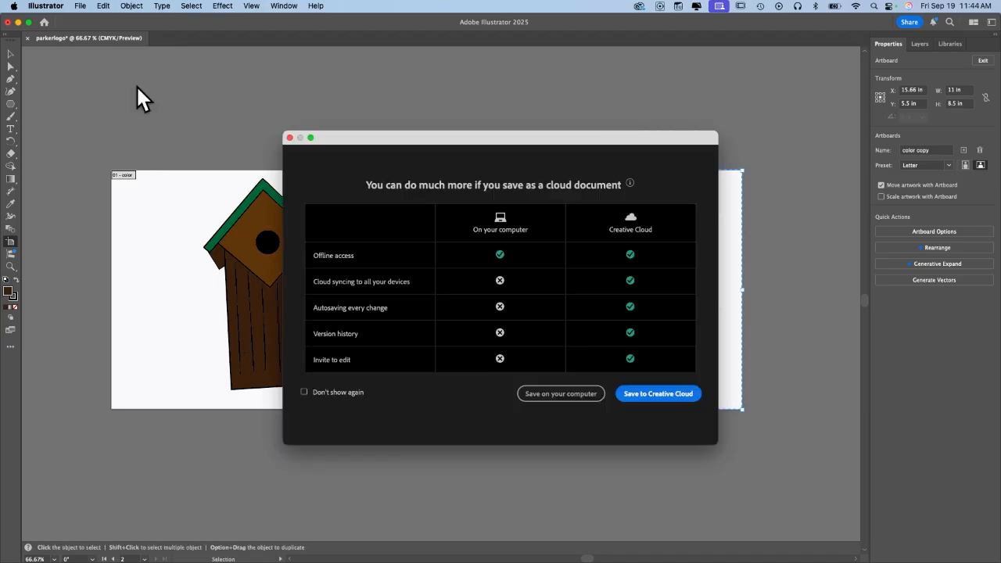
left_click(570, 395)
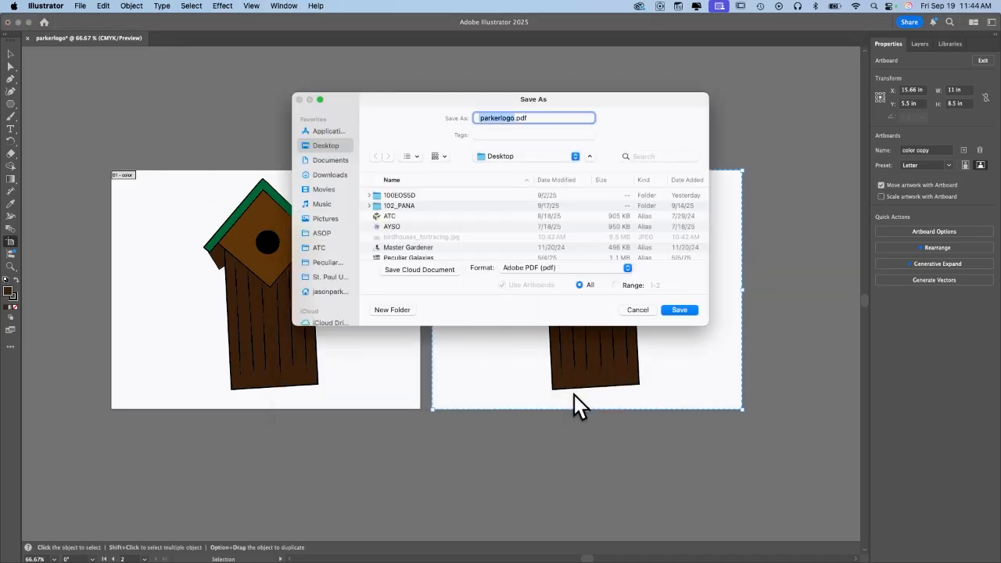
left_click(585, 268)
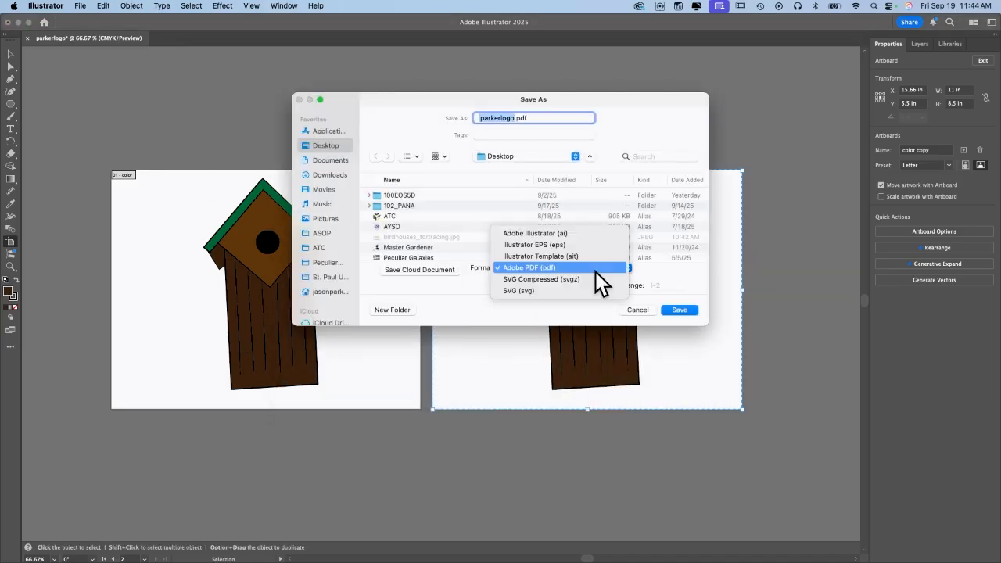
left_click(575, 233)
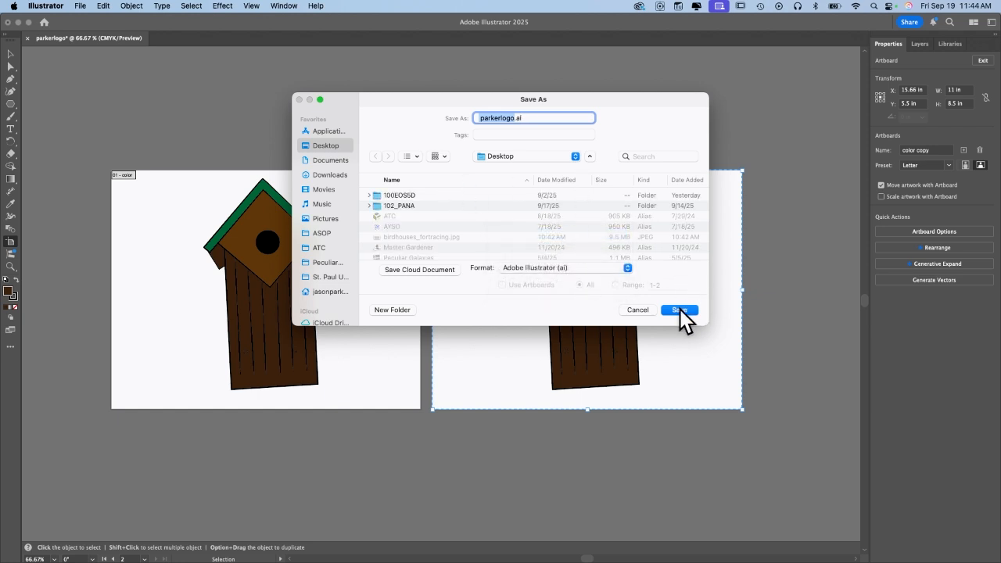
left_click(680, 310)
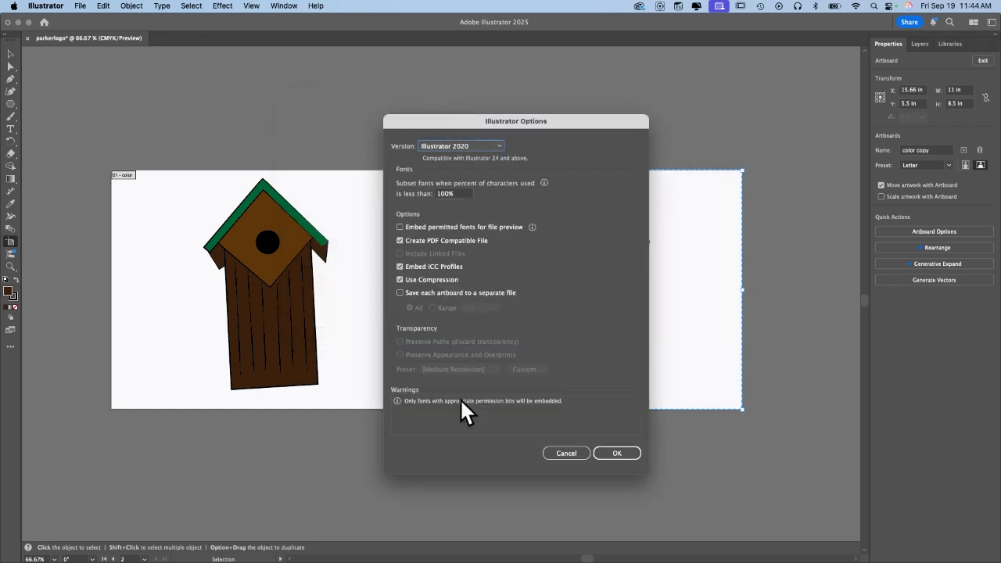
left_click(616, 454)
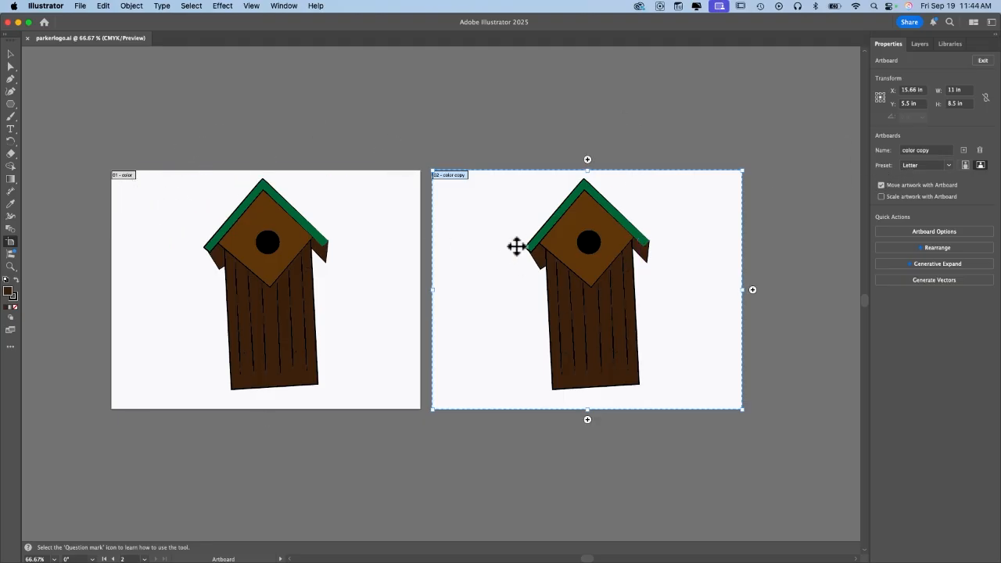
Rename the duplicated artboard to "bw".
left_click(941, 148)
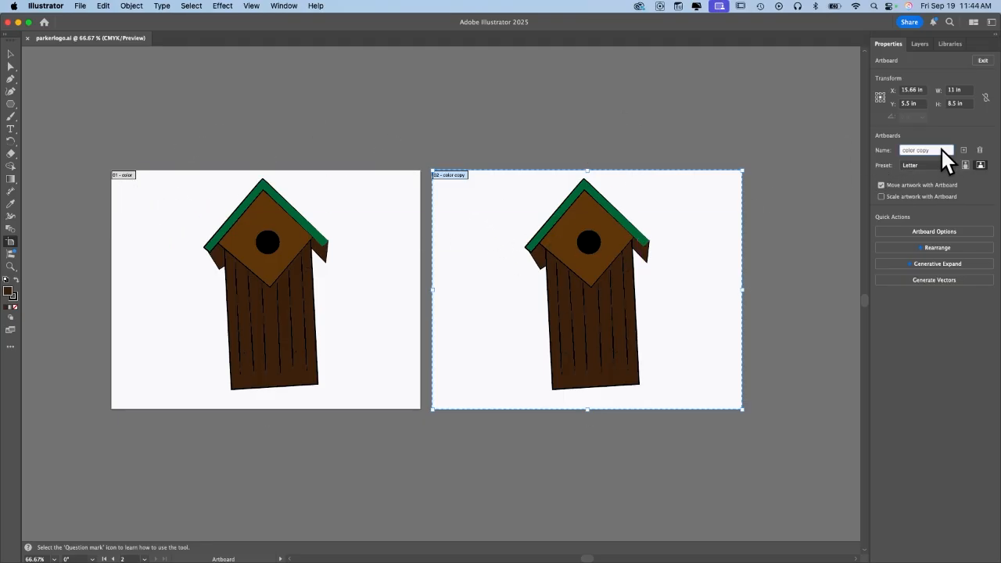
triple_click(941, 148)
type("bw")
key("Return")
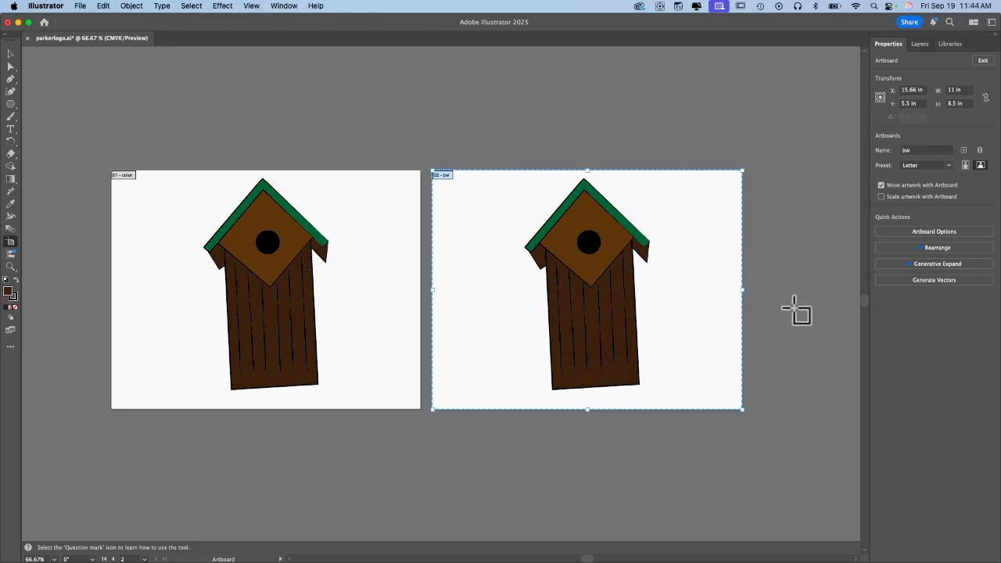
left_click(795, 306)
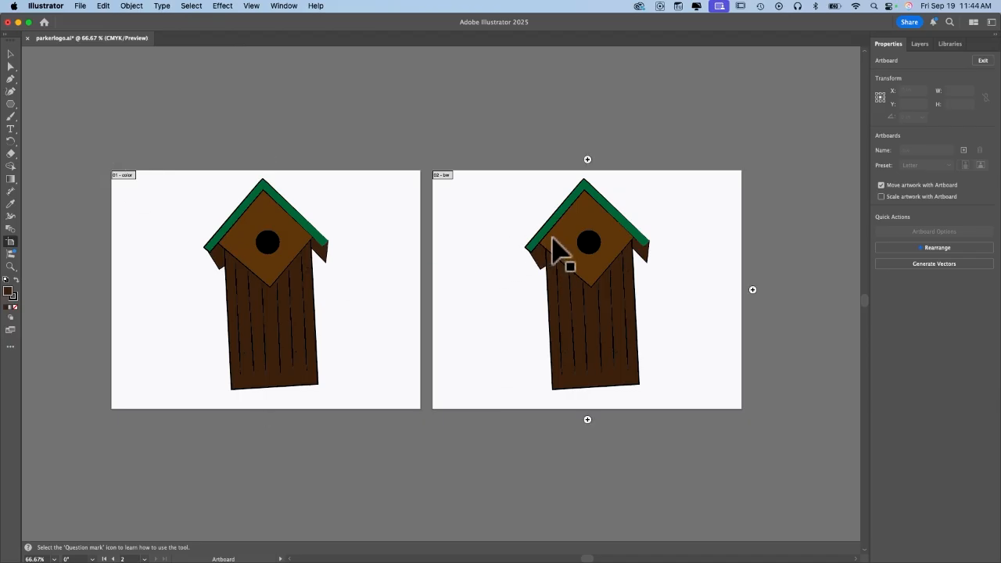
Set the fill of every shape in the bw artboard's birdhouse to None, keeping only the strokes.
key("v")
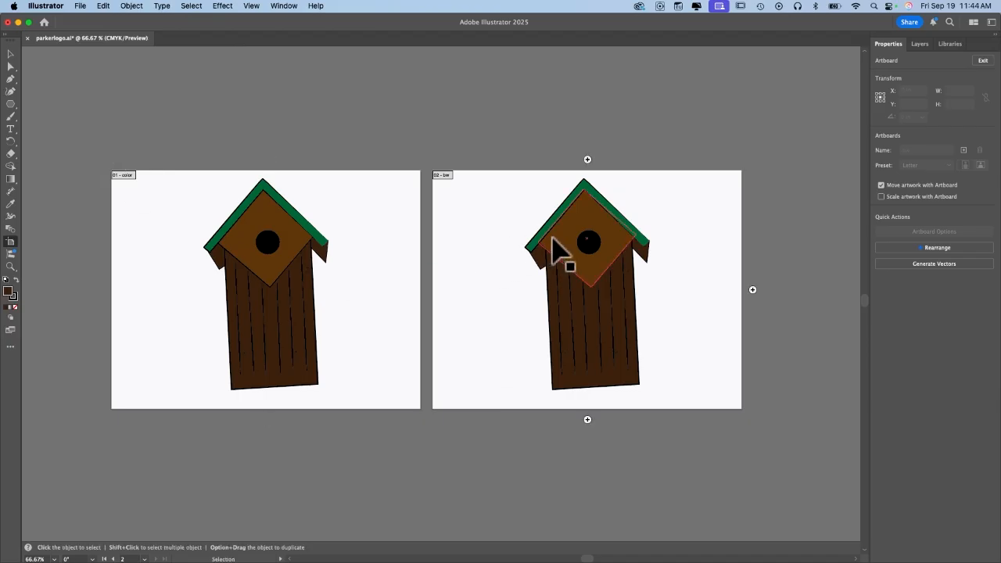
key("super+0")
scroll(553, 240, "right", 2)
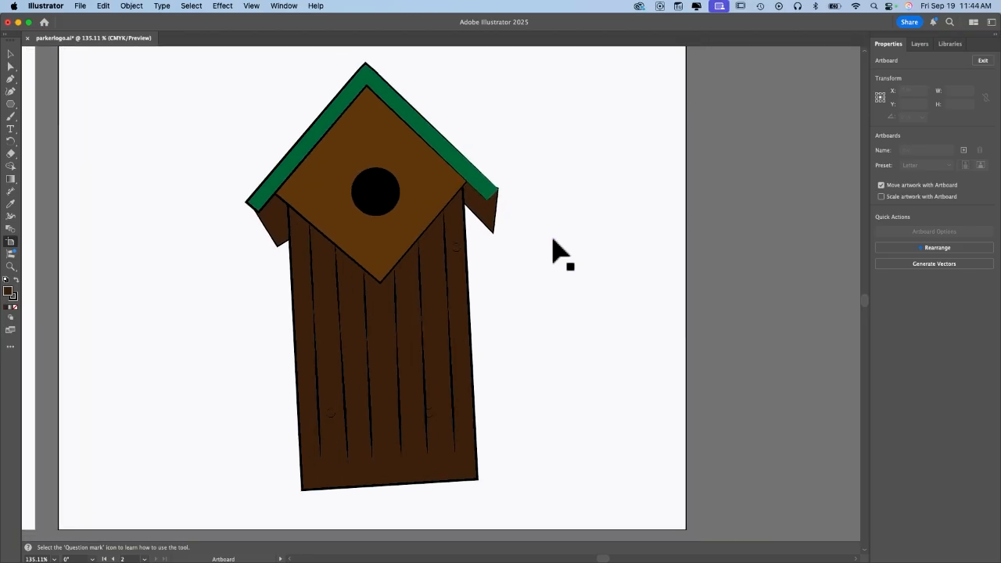
scroll(553, 239, "left", 2)
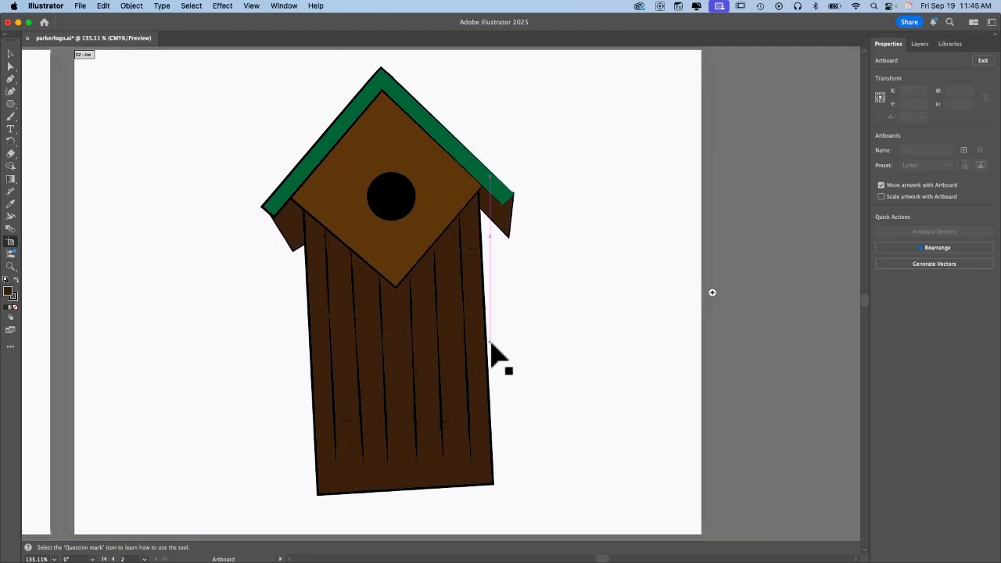
scroll(557, 343, "up", 1)
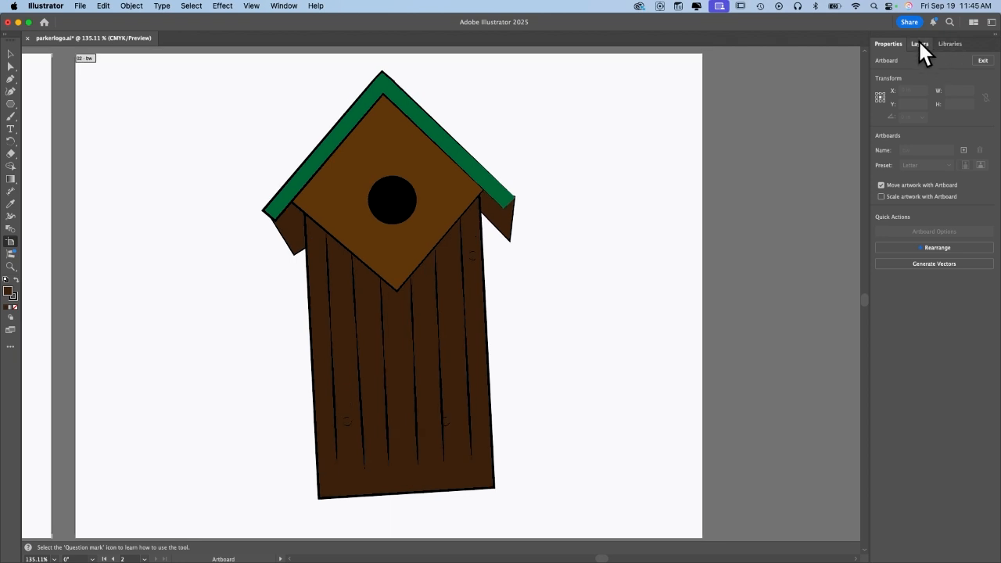
left_click(920, 44)
left_click(11, 53)
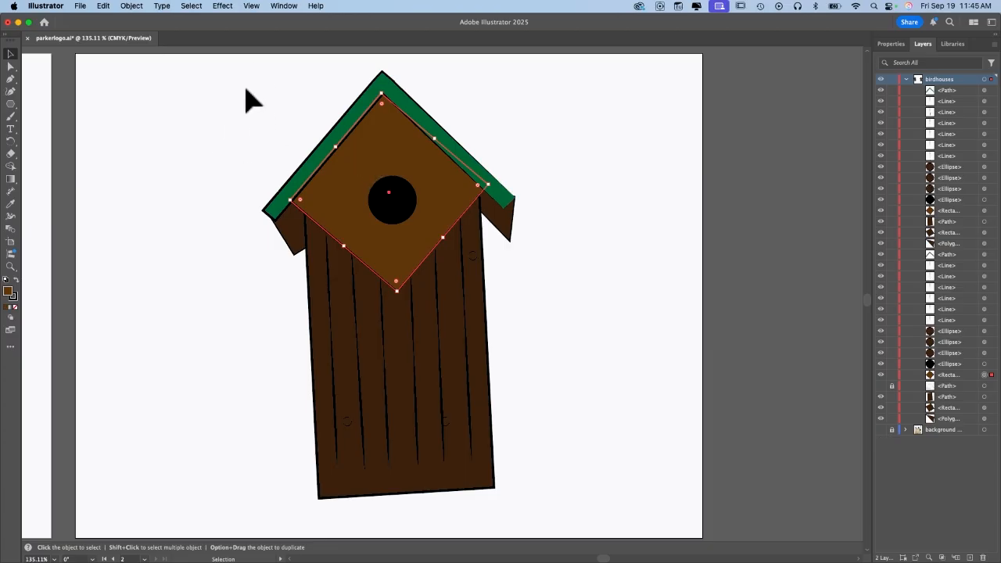
left_click_drag(245, 88, 536, 519)
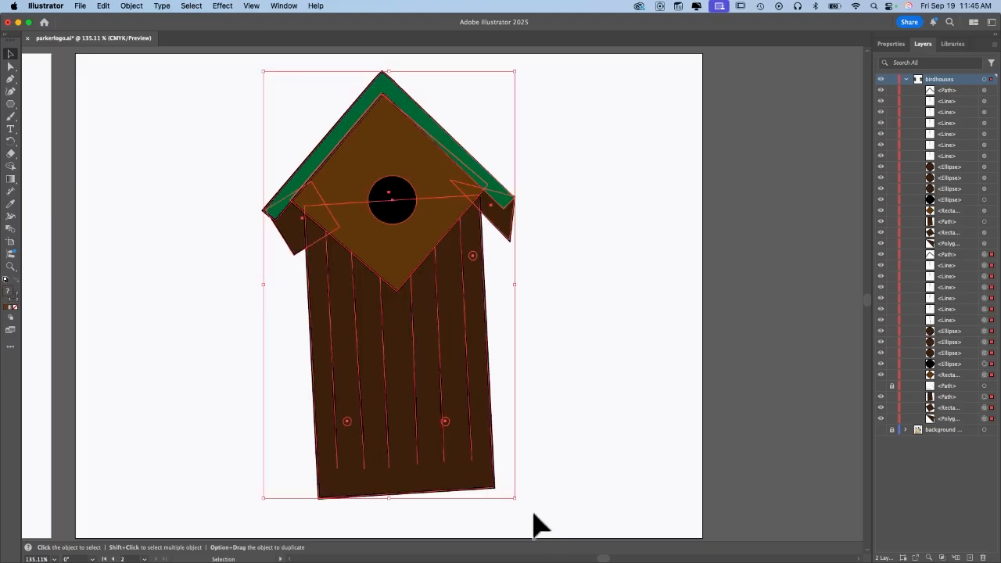
left_click(892, 44)
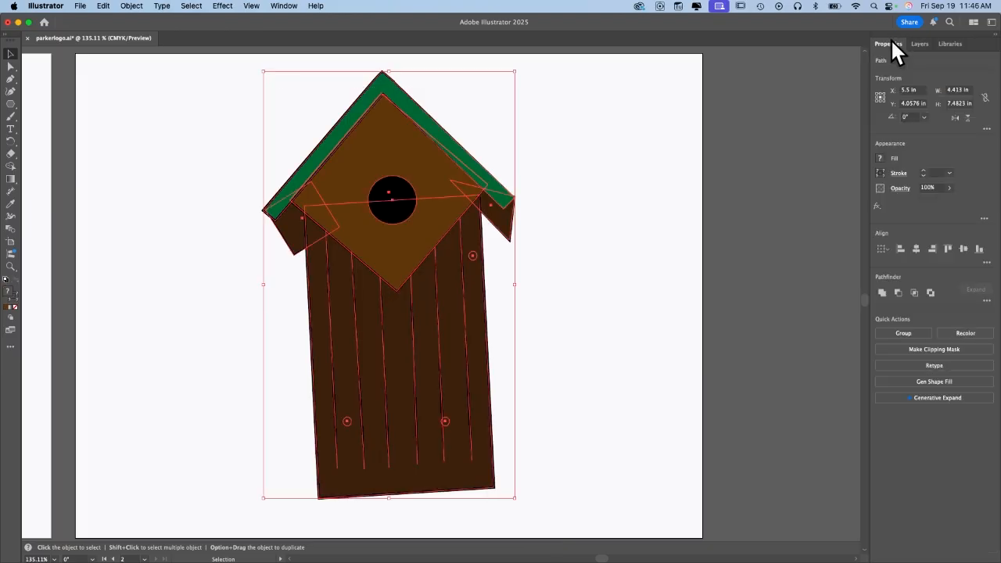
left_click(878, 157)
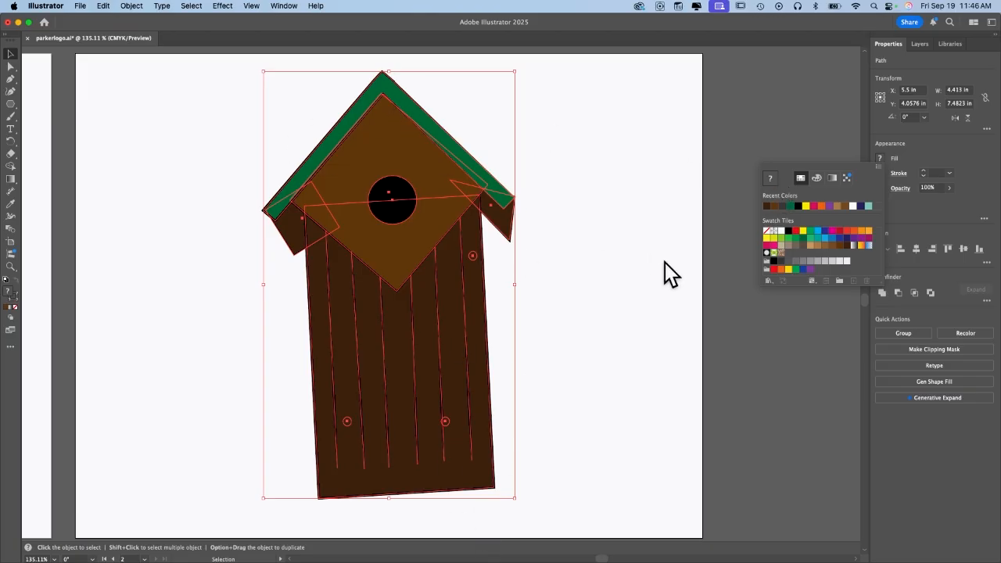
left_click(767, 232)
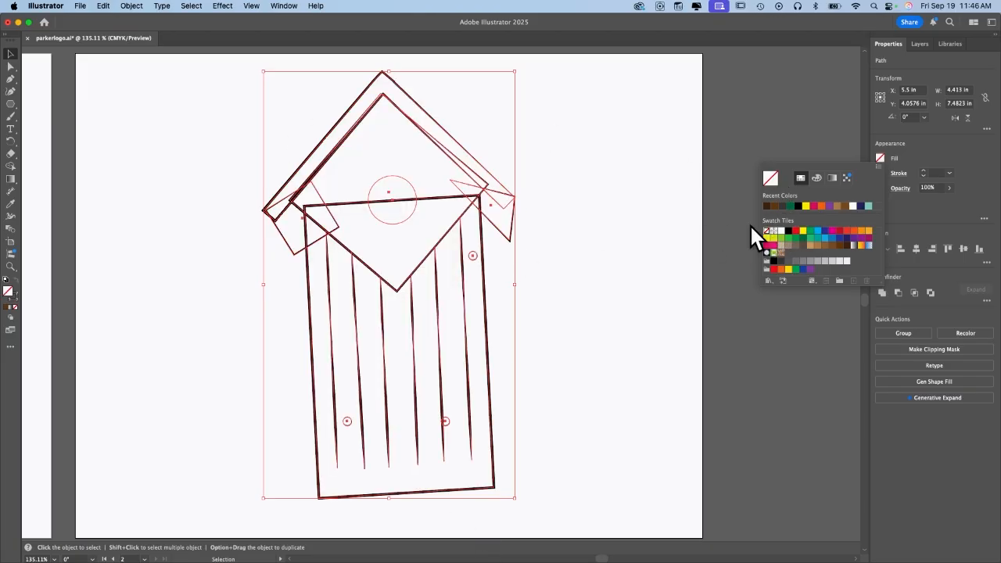
left_click(566, 236)
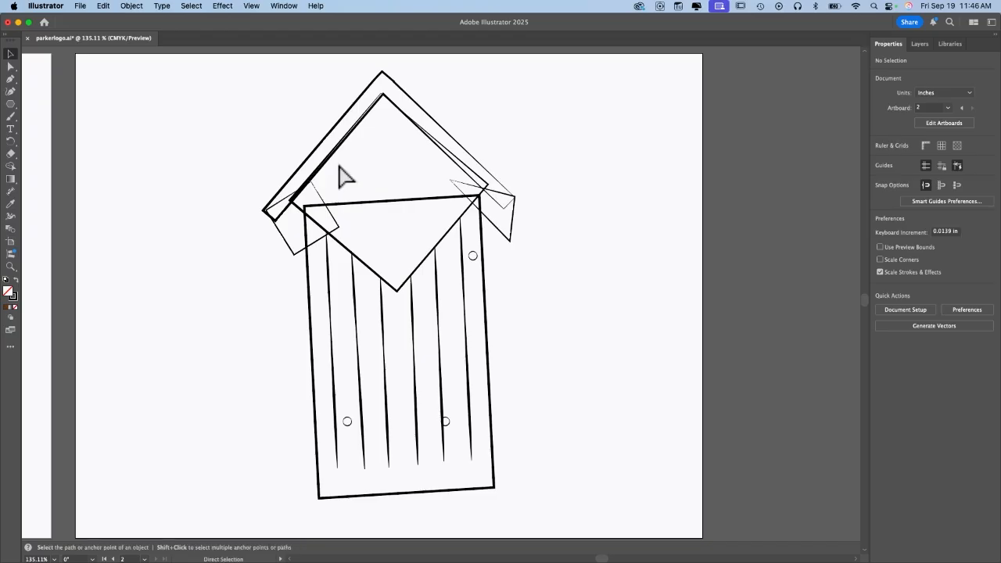
Select the bw birdhouse's roof, diamond front, body and both eave shapes, and merge the regions inside the diamond with Shape Builder.
key("super+equal")
key("super+equal")
key("super+equal")
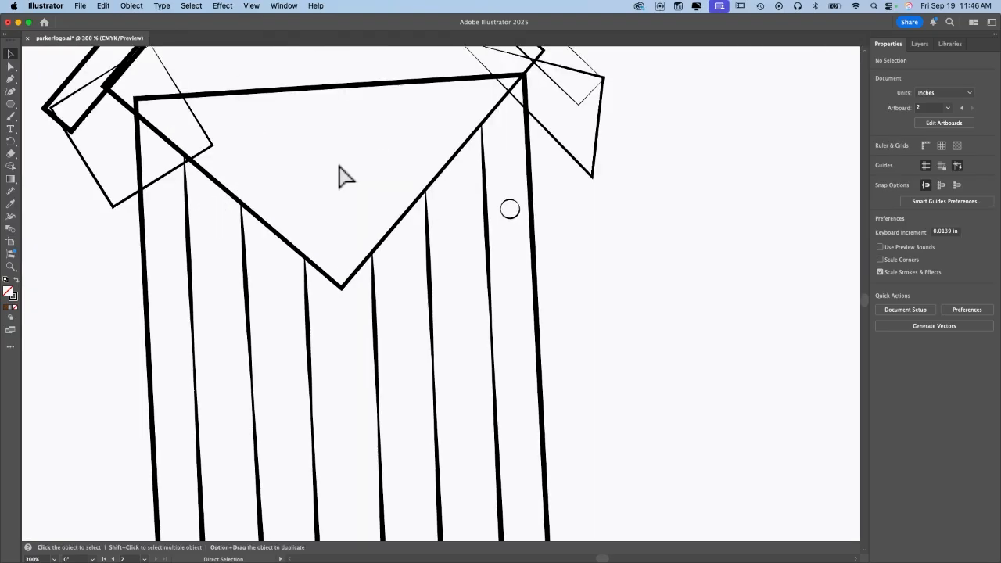
scroll(339, 176, "up", 5)
scroll(338, 176, "left", 2)
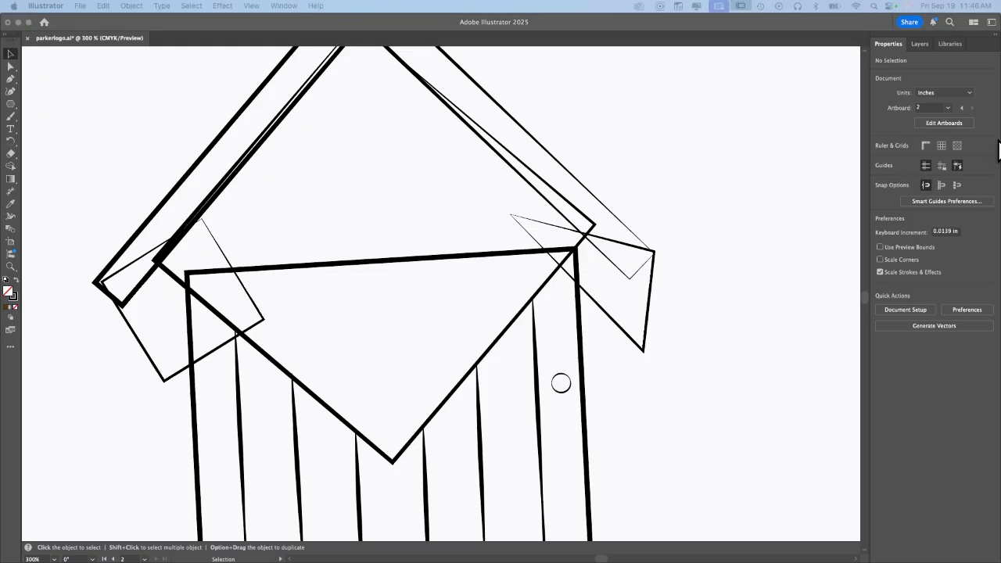
left_click(921, 46)
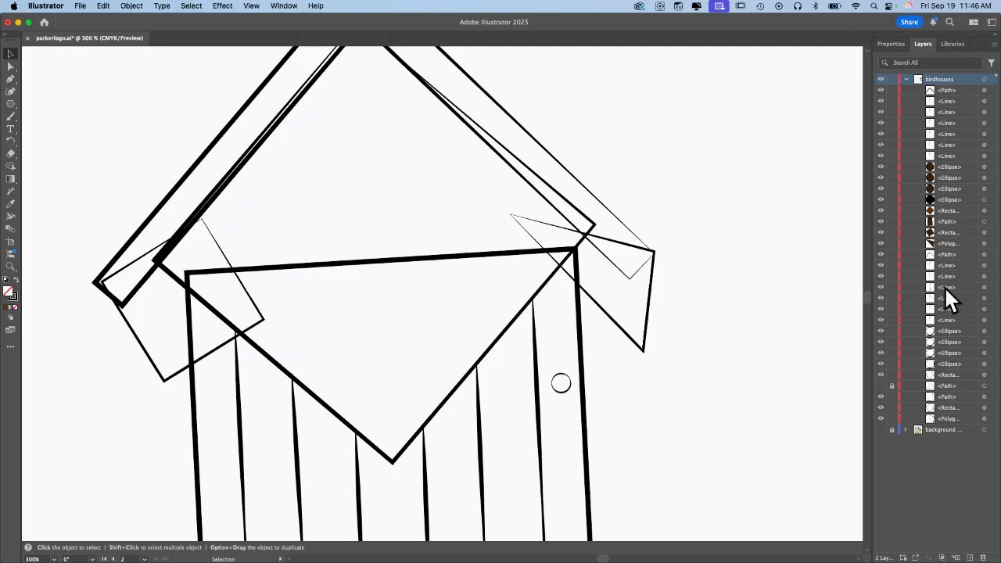
left_click(880, 408)
left_click(880, 408)
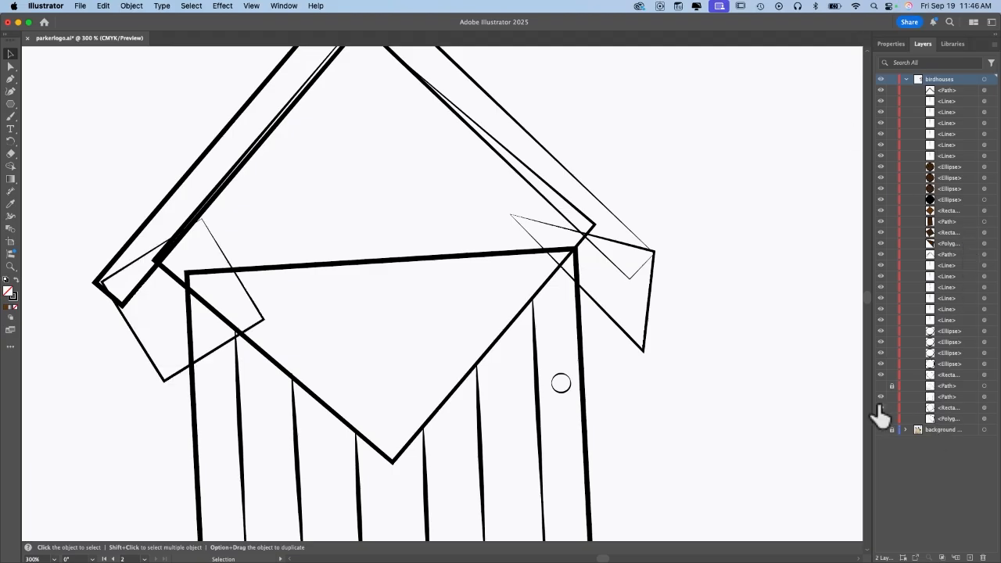
left_click(256, 327)
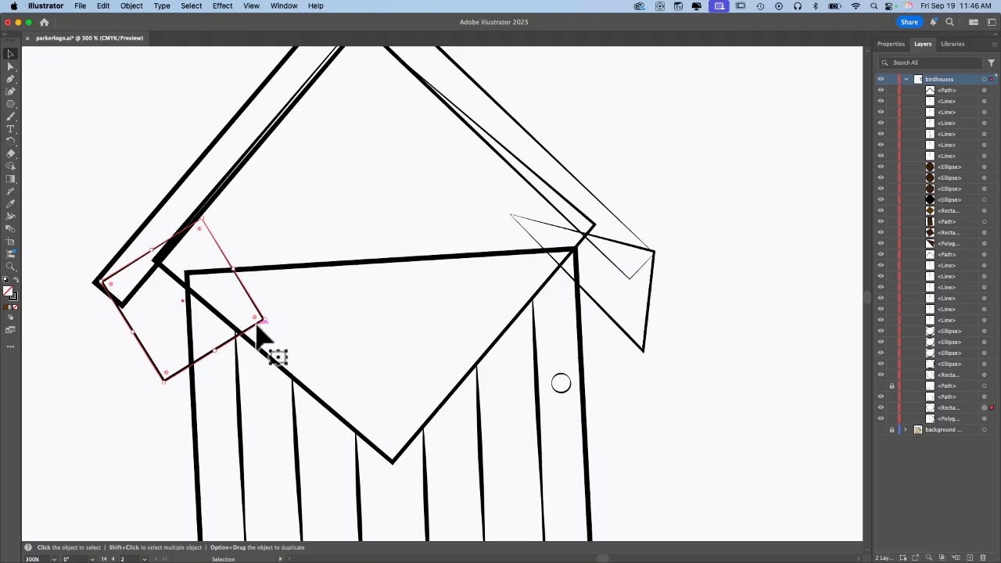
left_click(277, 364, "shift")
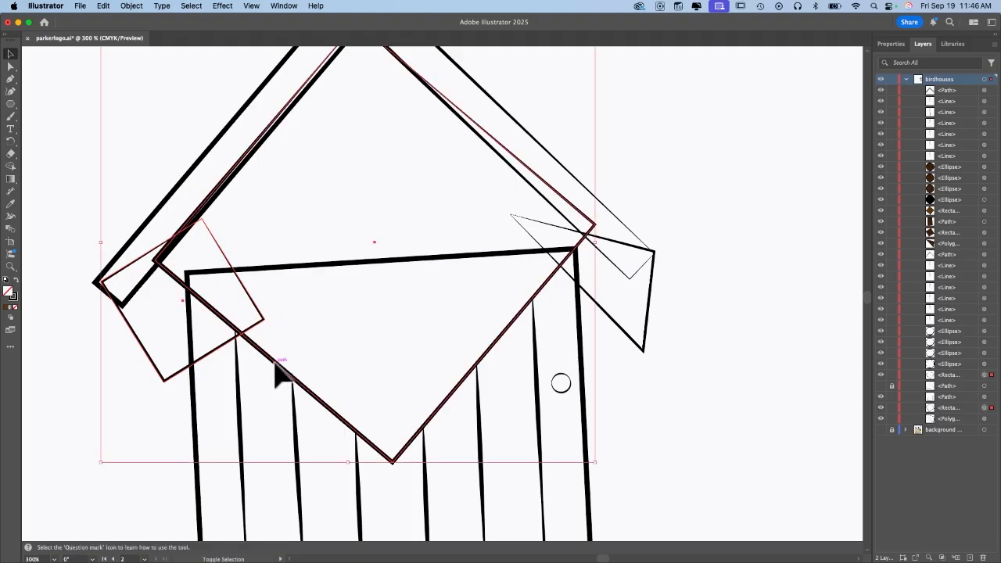
left_click(390, 258, "shift")
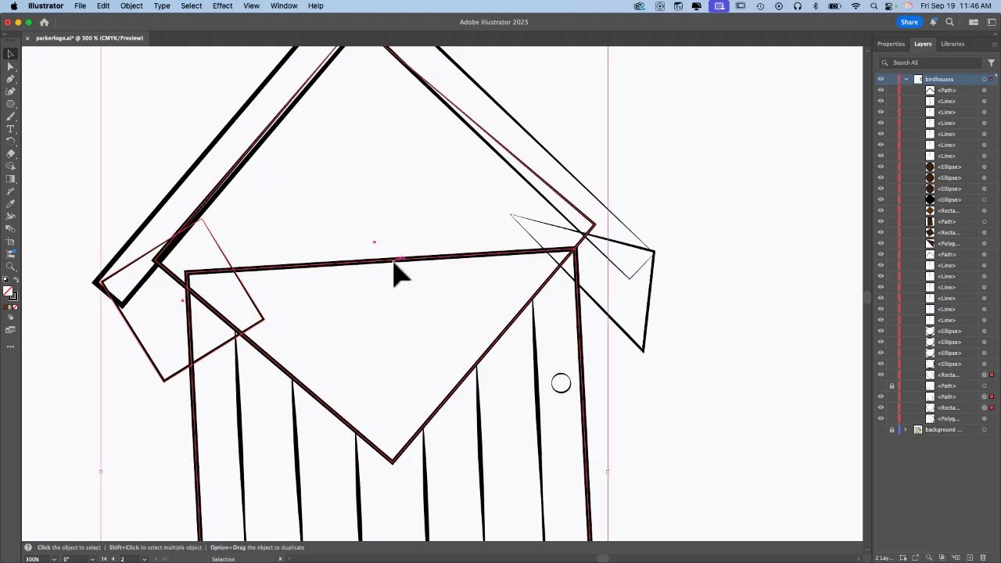
left_click(529, 232, "shift")
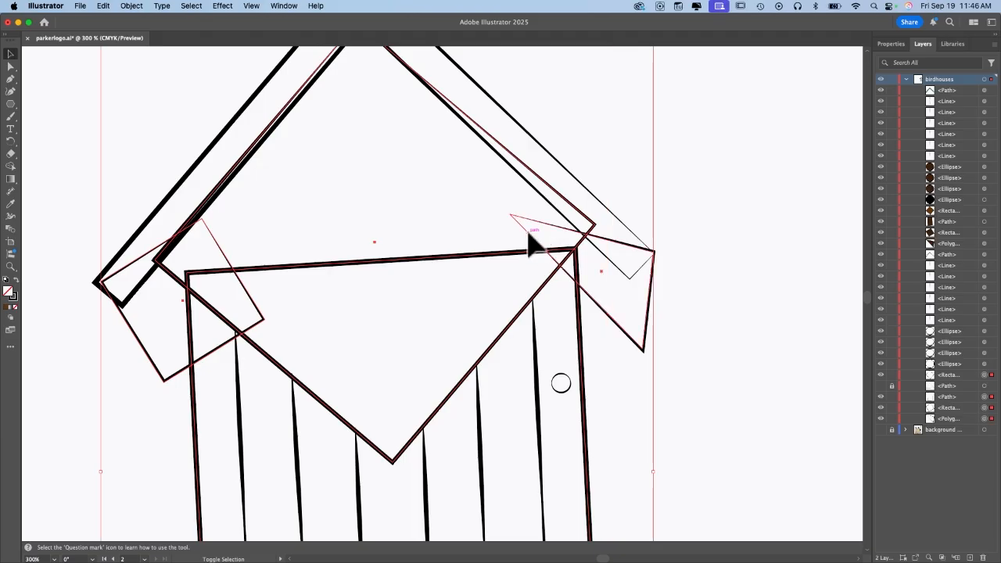
left_click(535, 195, "shift")
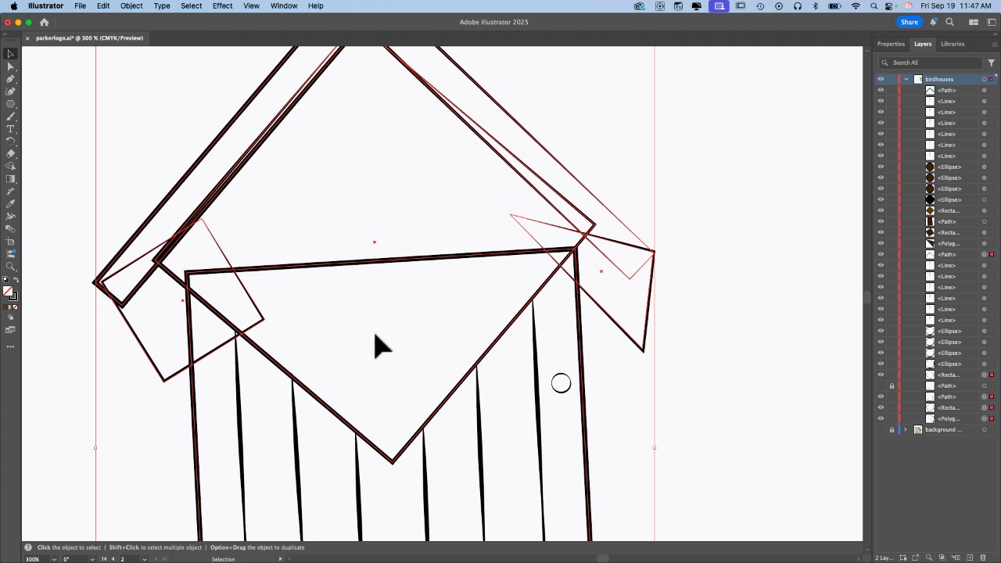
left_click(11, 166)
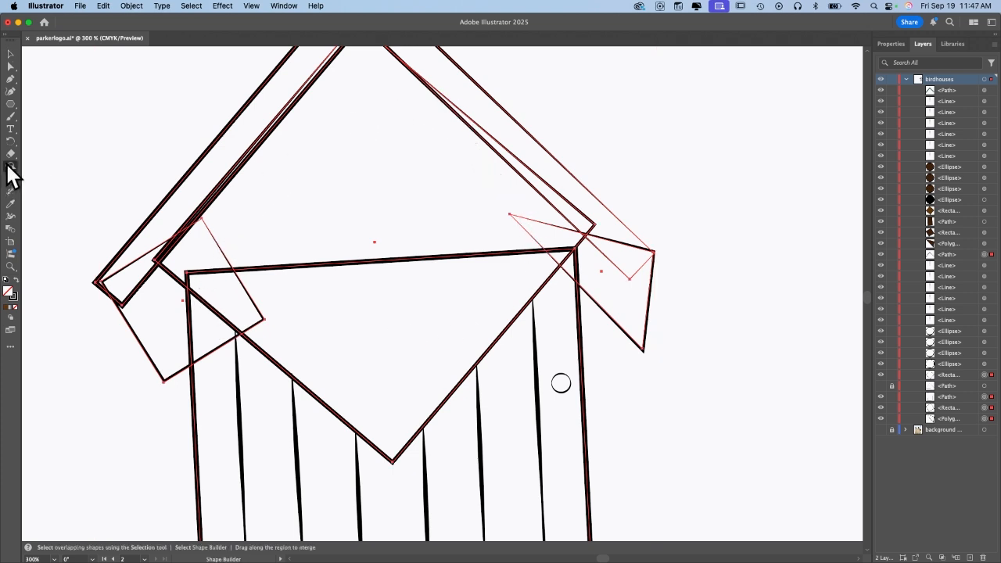
mouse_move(392, 311)
left_mouse_down()
mouse_move(422, 232)
mouse_move(395, 198)
left_mouse_up()
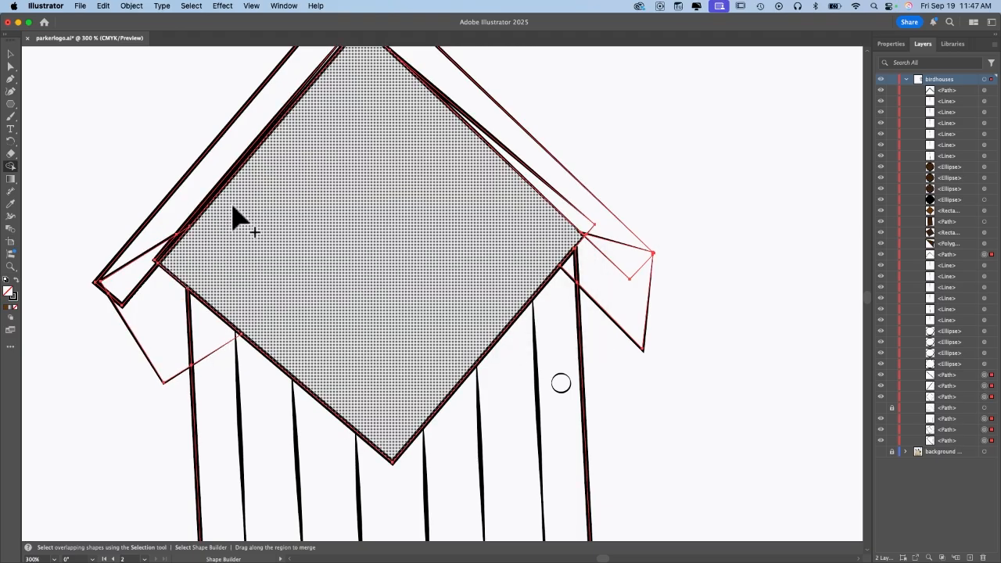
Merge the thin region between the diamond's upper-right edge and the roof into the diamond, and clear the selection.
left_click_drag(518, 261, 537, 190)
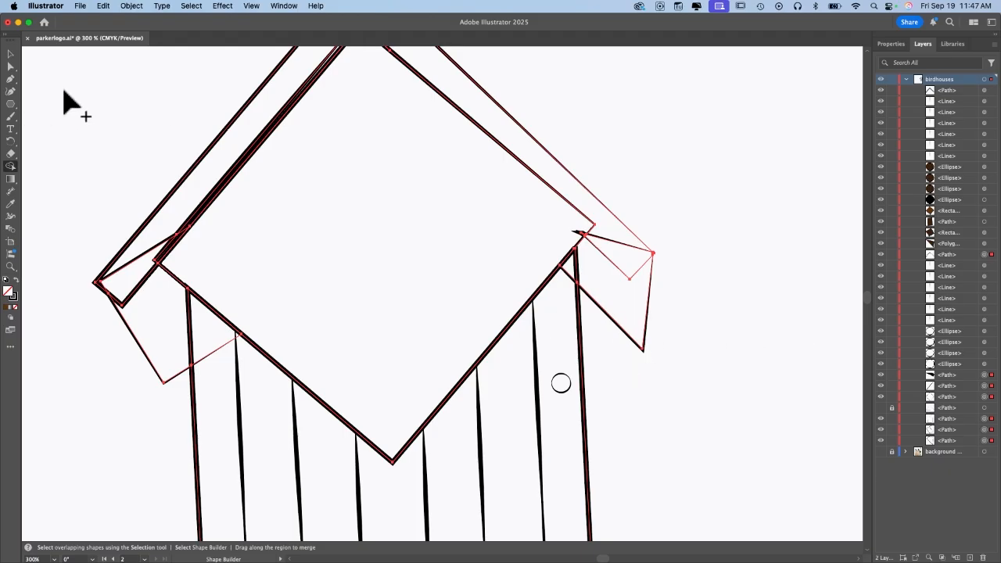
left_click(11, 54)
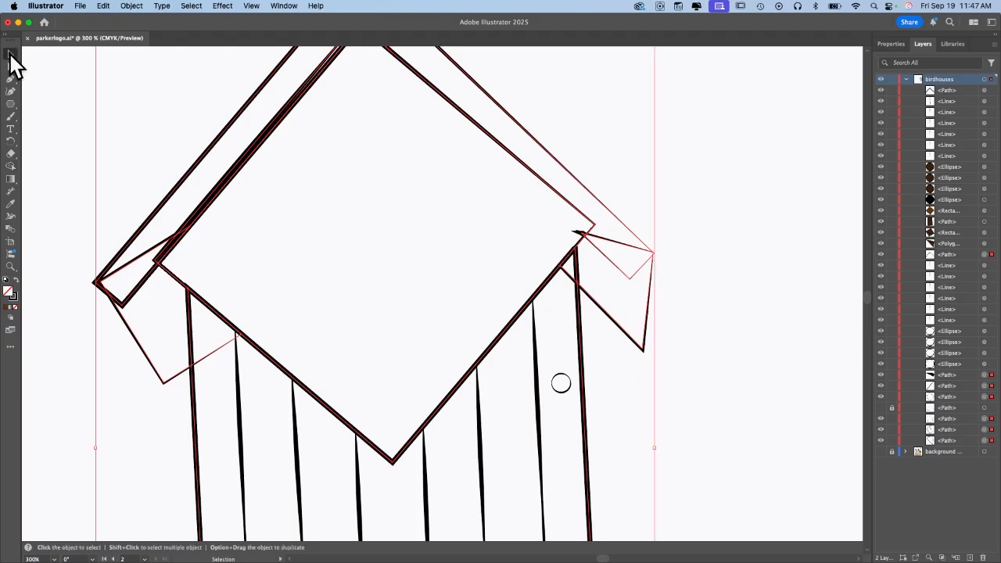
left_click(743, 364)
Select the body and the right eave shape, and use Shape Builder to merge the eave's overlapping corner into the body.
left_click(573, 275)
left_click(584, 369, "shift")
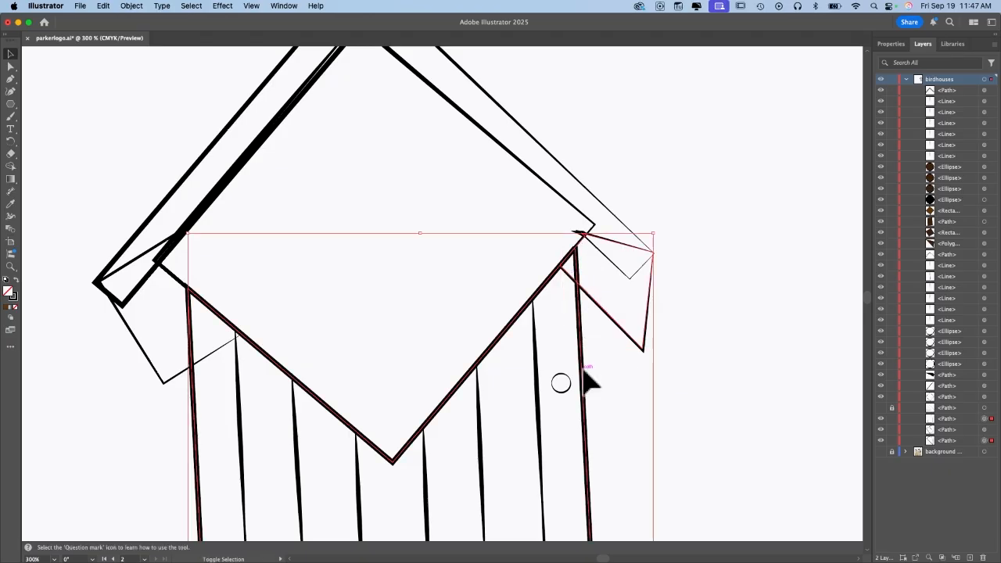
scroll(552, 338, "down", 5)
key("super+equal")
key("super+equal")
scroll(552, 338, "right", 5)
scroll(552, 338, "up", 10)
scroll(551, 338, "right", 2)
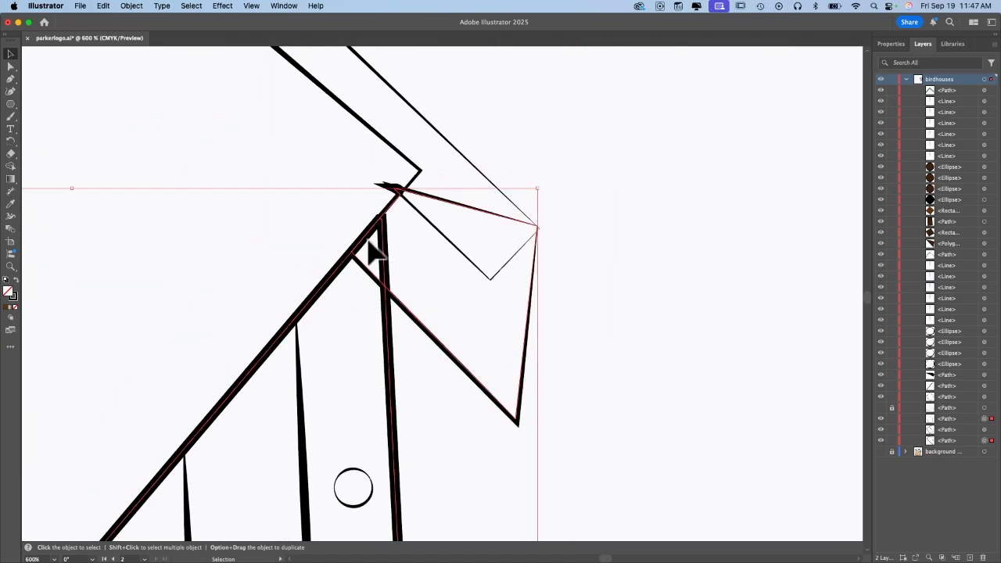
left_click(11, 167)
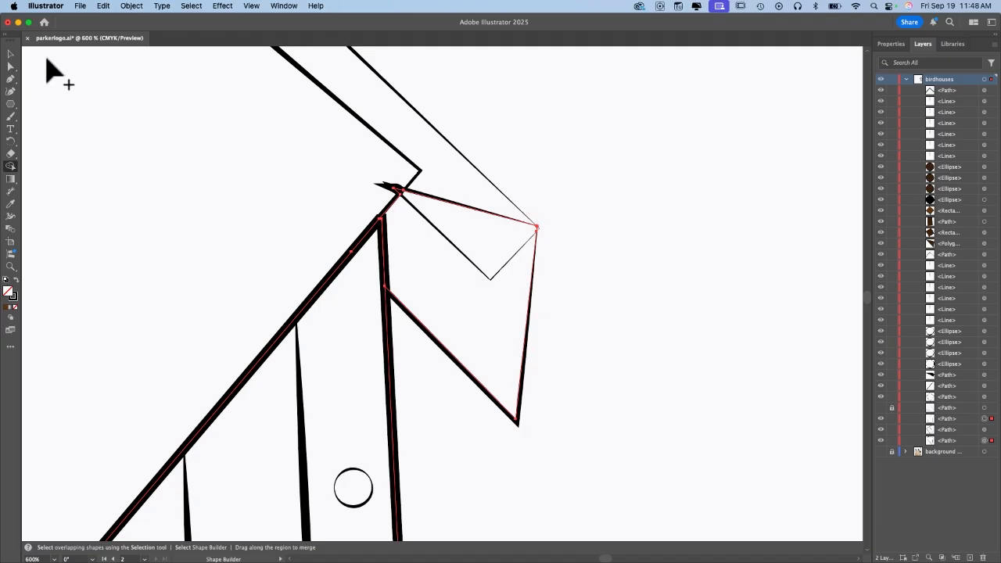
left_click(11, 54)
left_click(599, 300)
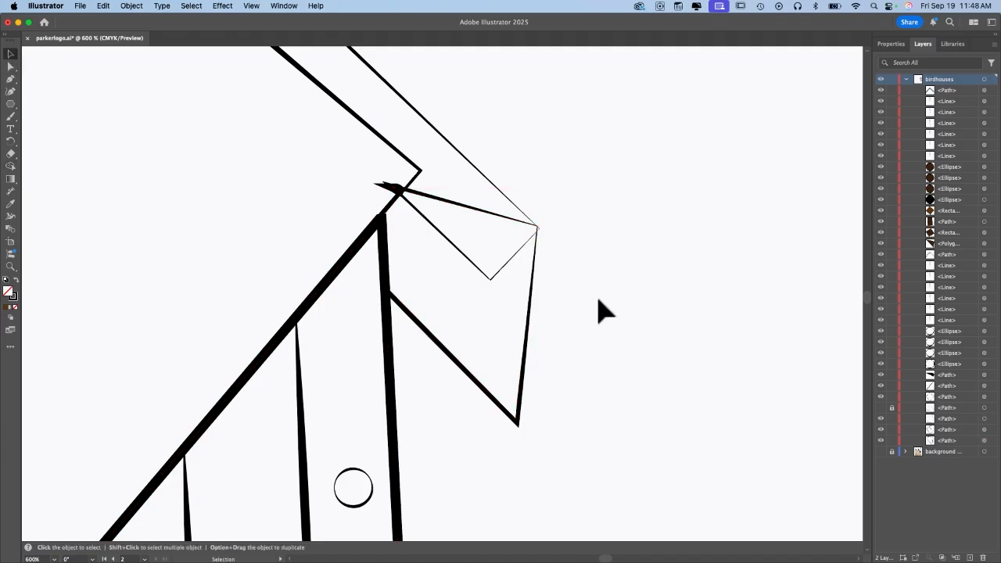
Select the roof and the right eave shape, and merge their overlapping region into the roof with Shape Builder.
left_click(505, 269)
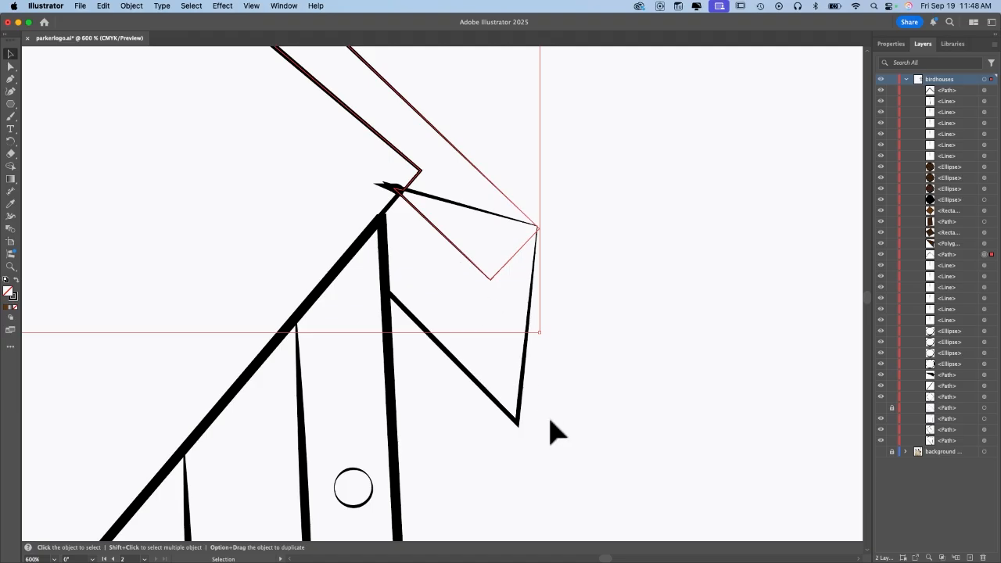
left_click(517, 425, "shift")
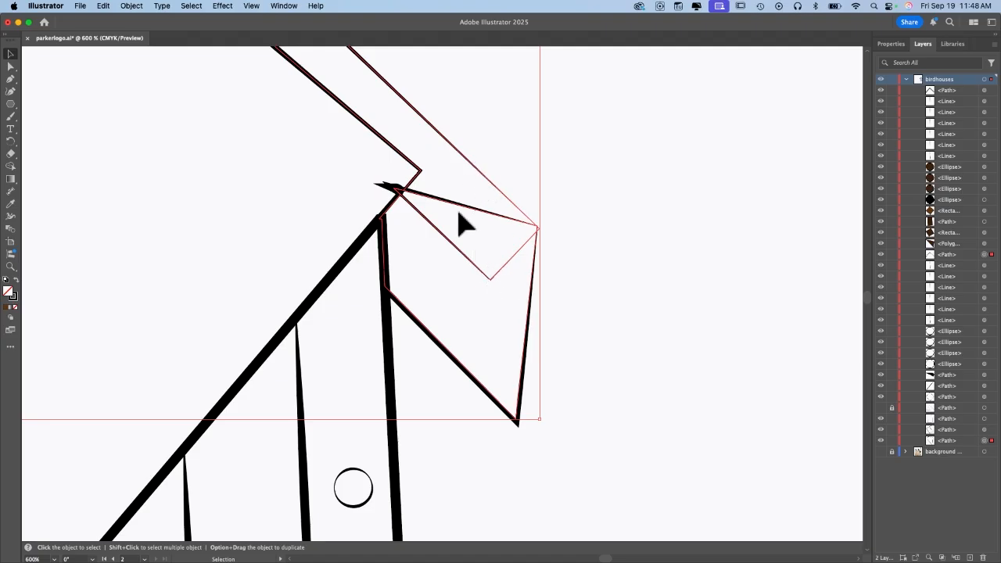
left_click(11, 166)
mouse_move(427, 197)
left_mouse_down()
mouse_move(447, 196)
mouse_move(468, 227)
left_mouse_up()
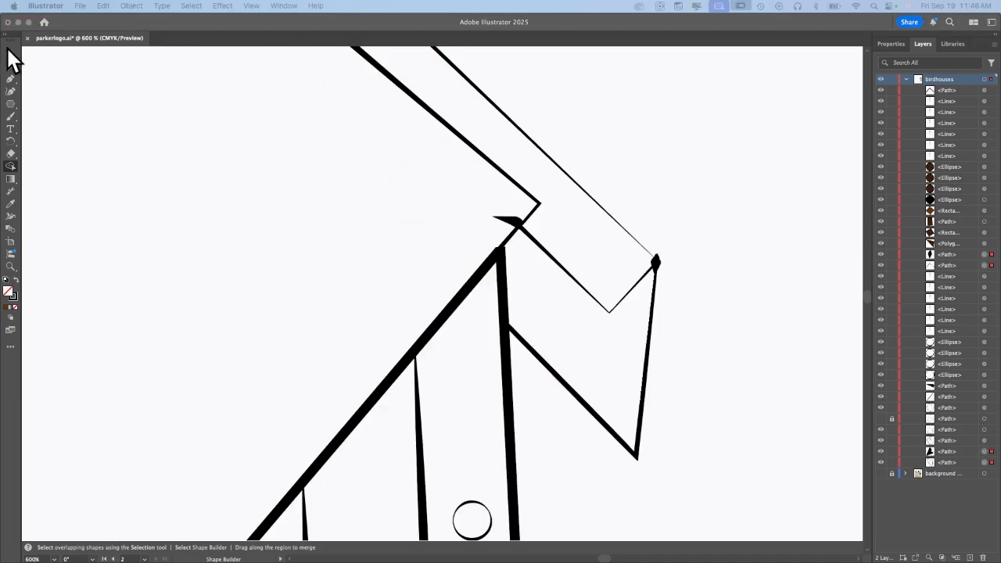
left_click(10, 54)
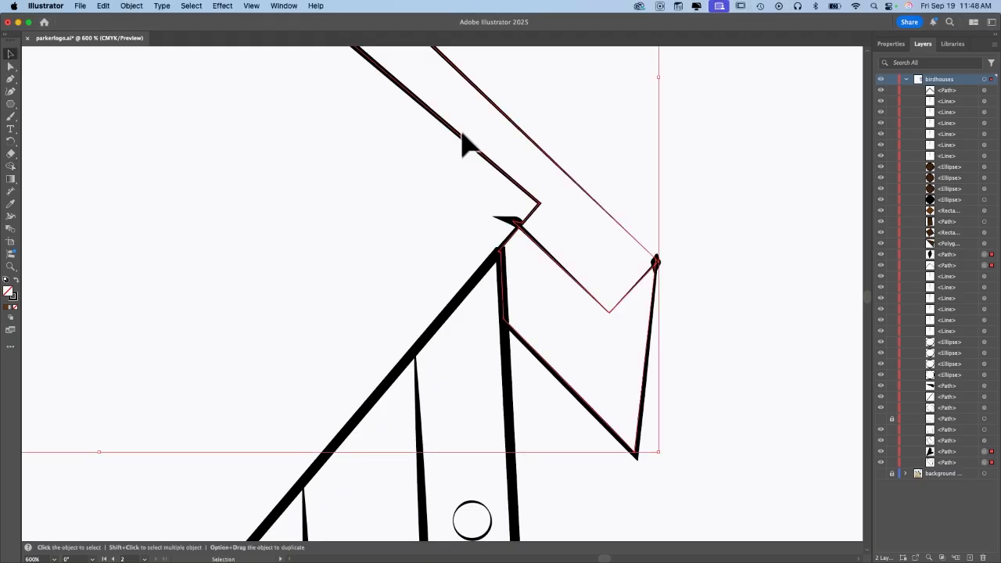
left_click(755, 287)
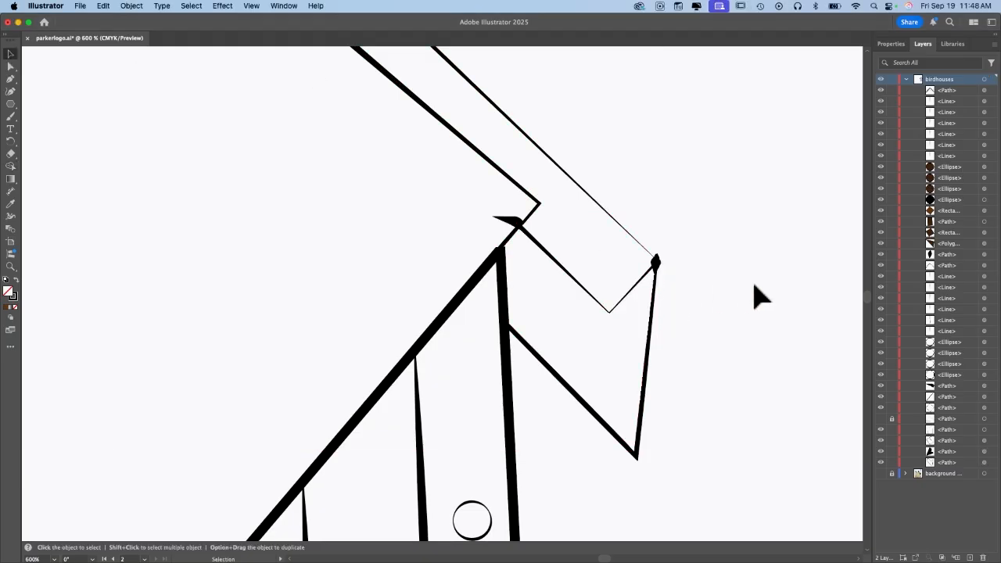
Shrink the right eave shape slightly so it tucks under the roof, and delete the small leftover diamond at the roof's right corner.
left_click(652, 334)
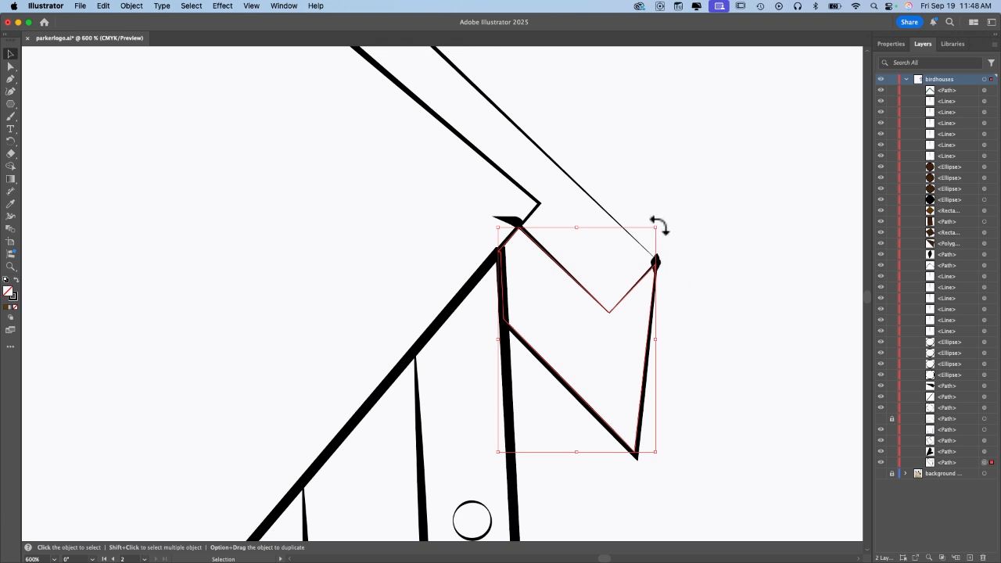
left_click_drag(657, 227, 647, 244)
left_click(733, 289)
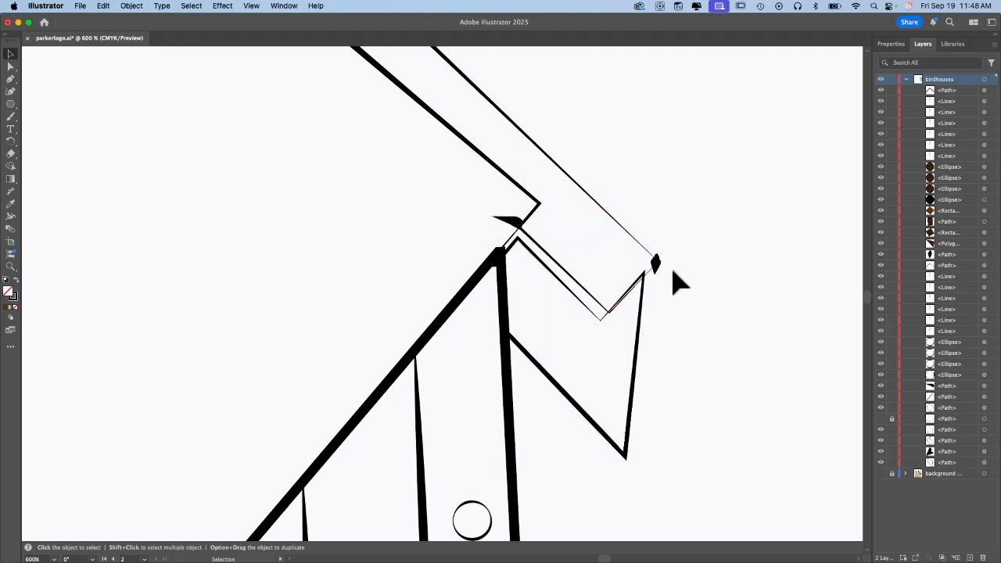
left_click(657, 264)
key("Delete")
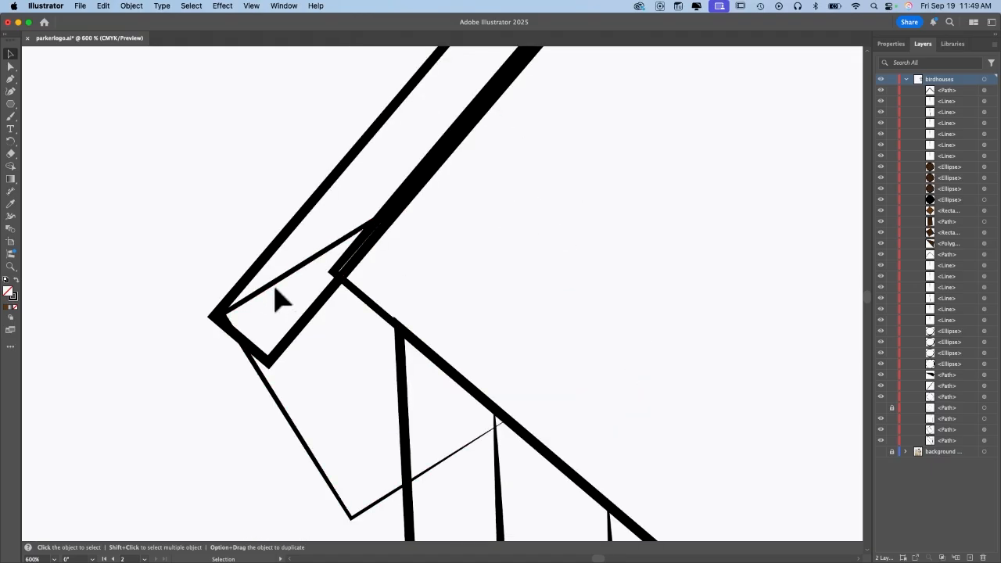
Select the roof and the left eave shape, and merge their overlapping region into the roof with Shape Builder.
left_click(279, 291)
left_click(264, 272, "shift")
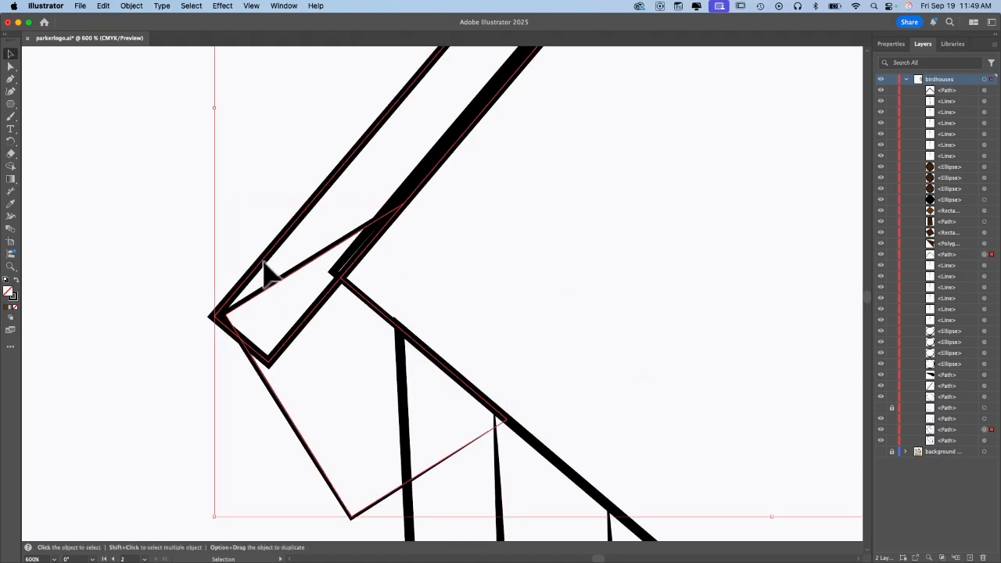
left_click(11, 166)
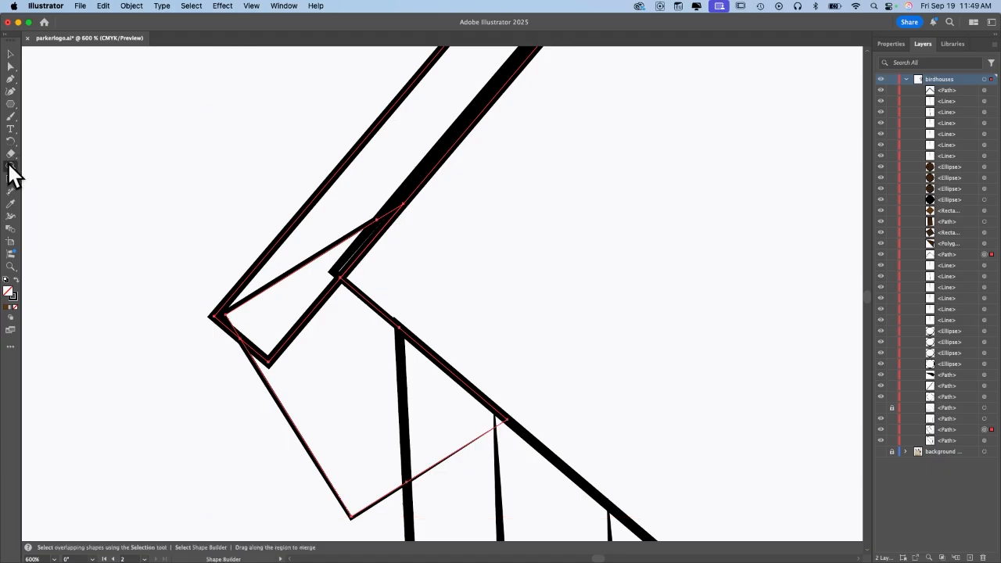
left_click_drag(344, 223, 294, 291)
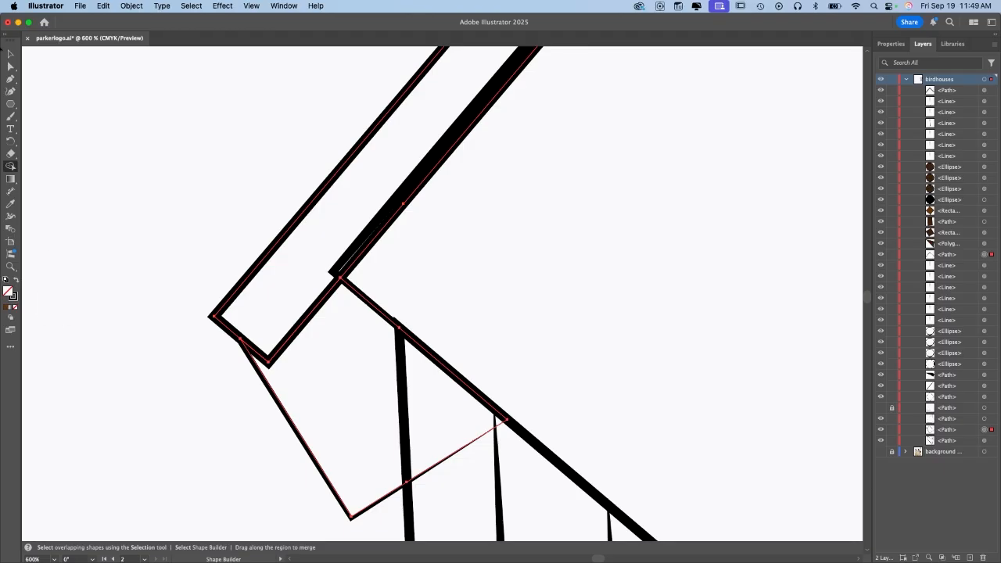
left_click(10, 53)
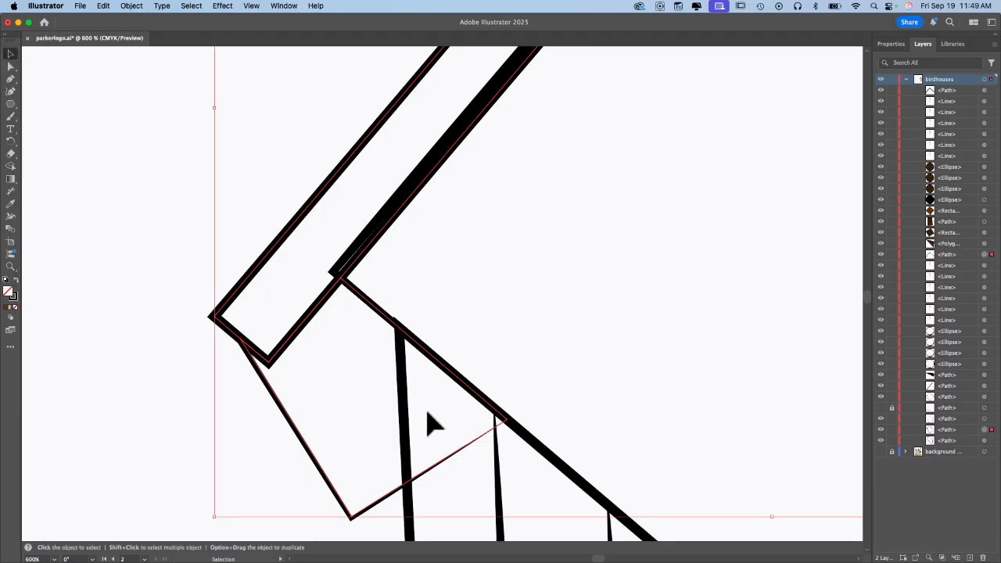
Select the body and the left eave shape, and merge their overlapping region into the eave with Shape Builder.
left_click(403, 413)
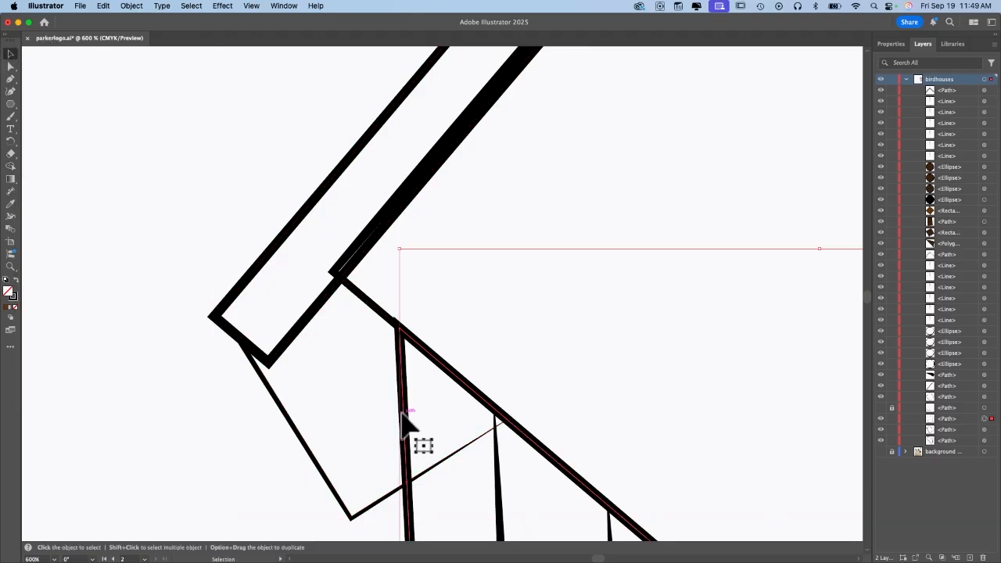
left_click(336, 499, "shift")
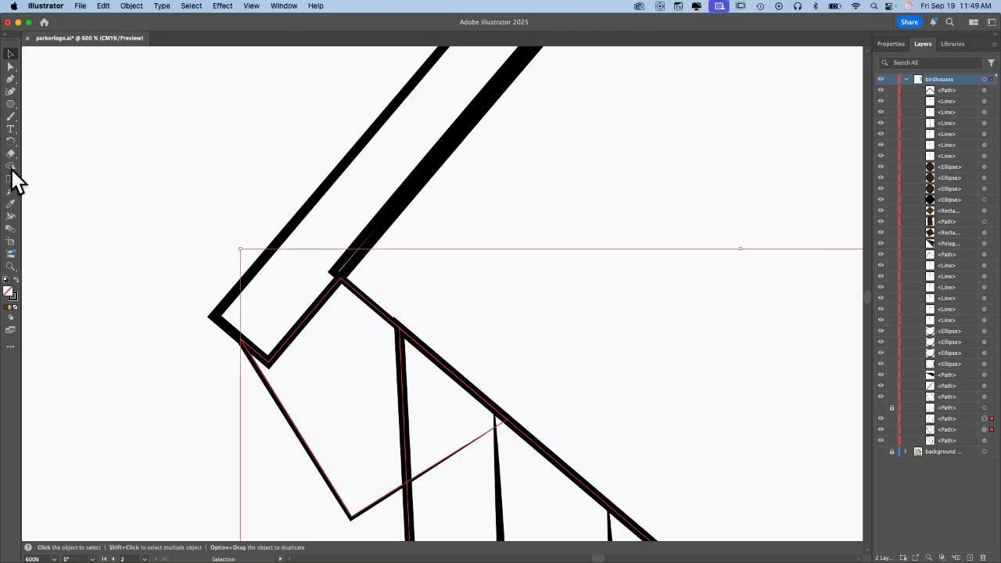
left_click(11, 167)
left_click_drag(375, 410, 439, 424)
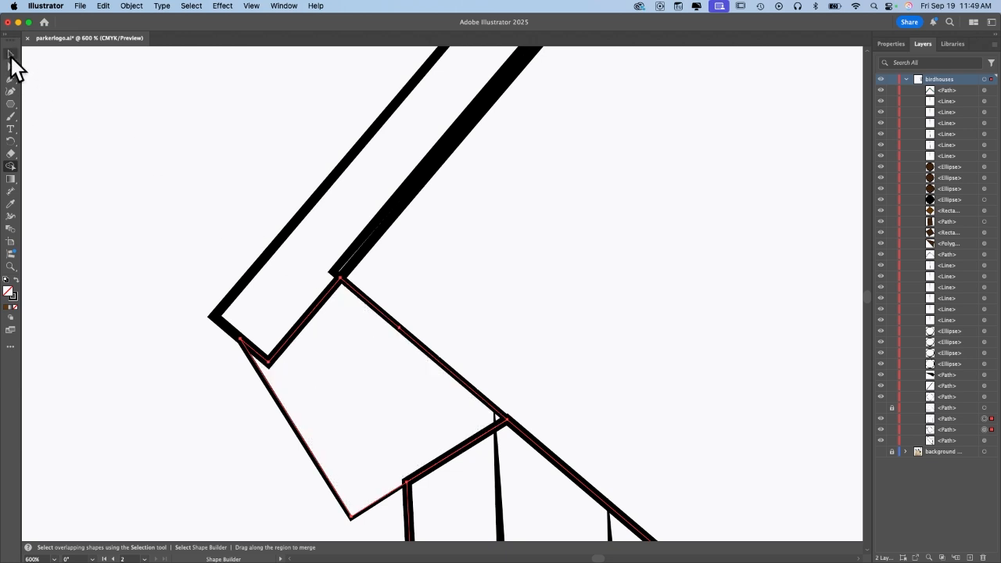
left_click(10, 54)
Shorten the body's leftmost plank line from its upper end so it stops at the left eave's edge.
left_click(499, 489)
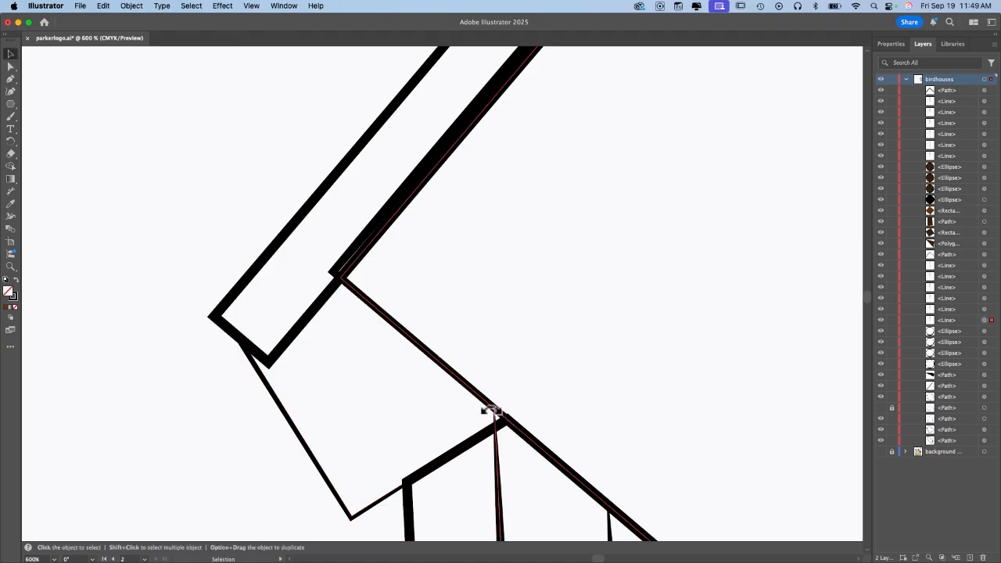
left_click_drag(493, 409, 497, 428)
left_click_drag(495, 427, 496, 429)
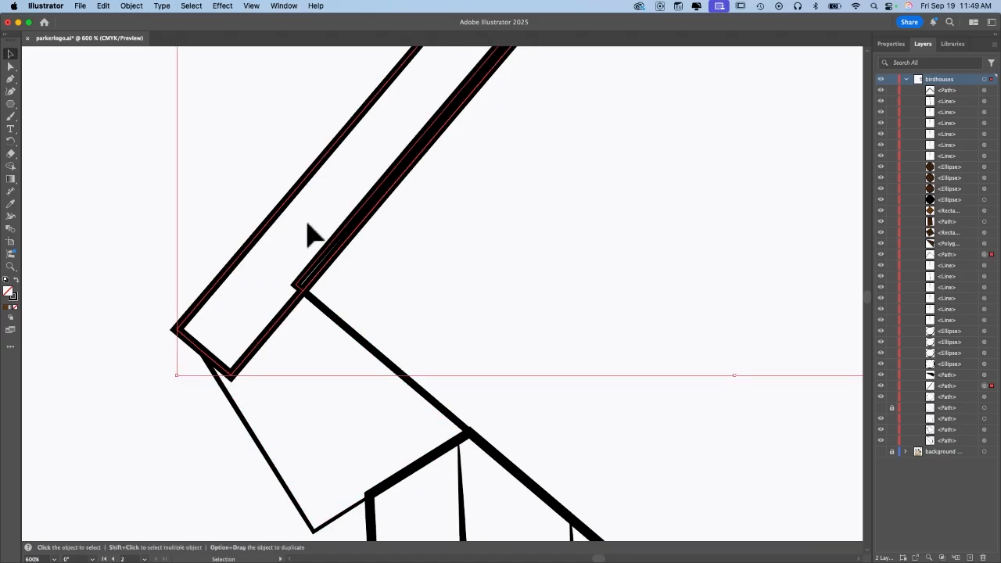
Merge the narrow overlapping strip along the underside of the roof's left slope into the roof with Shape Builder, and deselect the artwork.
scroll(345, 217, "right", 2)
scroll(345, 217, "up", 1)
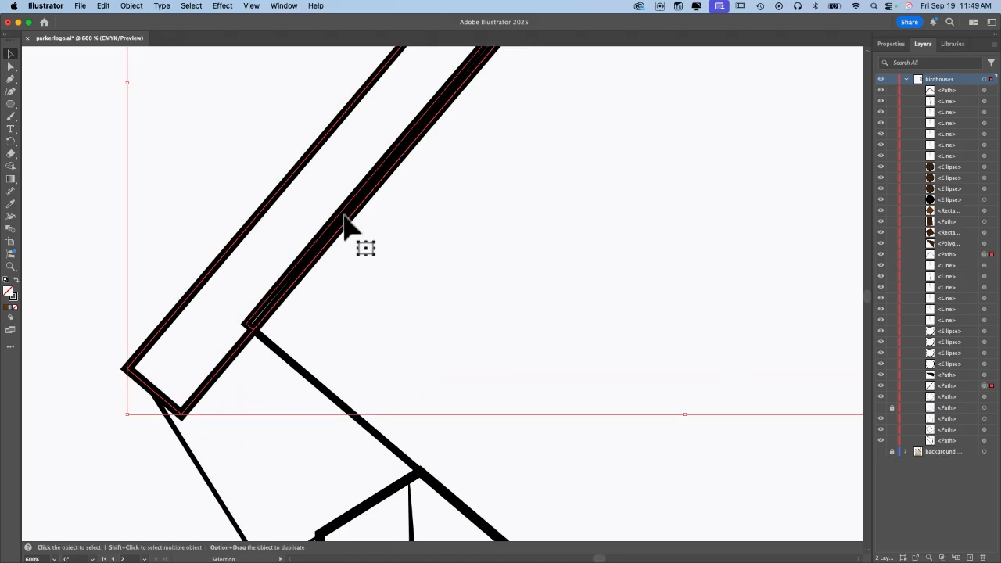
left_click(11, 168)
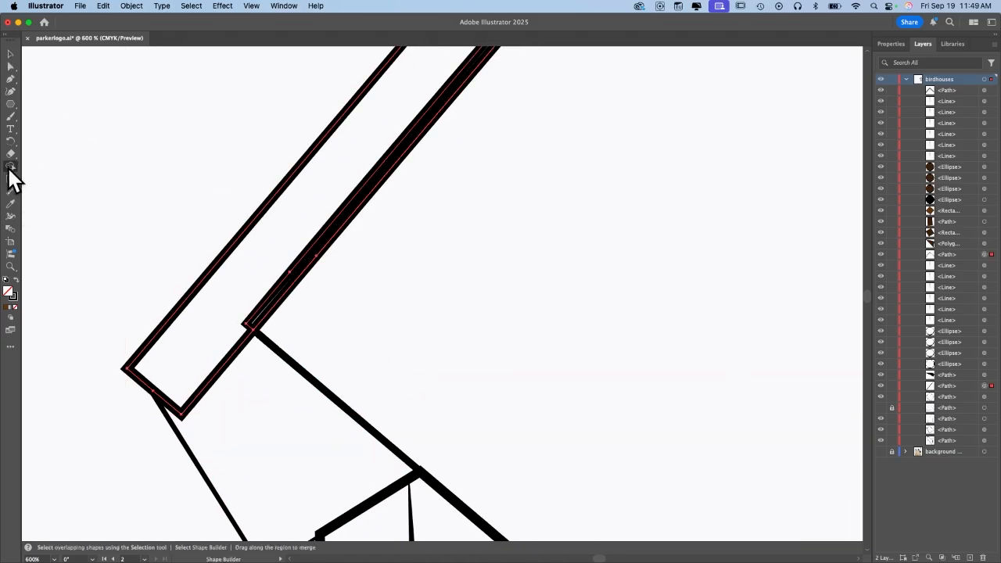
left_click_drag(286, 227, 267, 307)
left_click(11, 53)
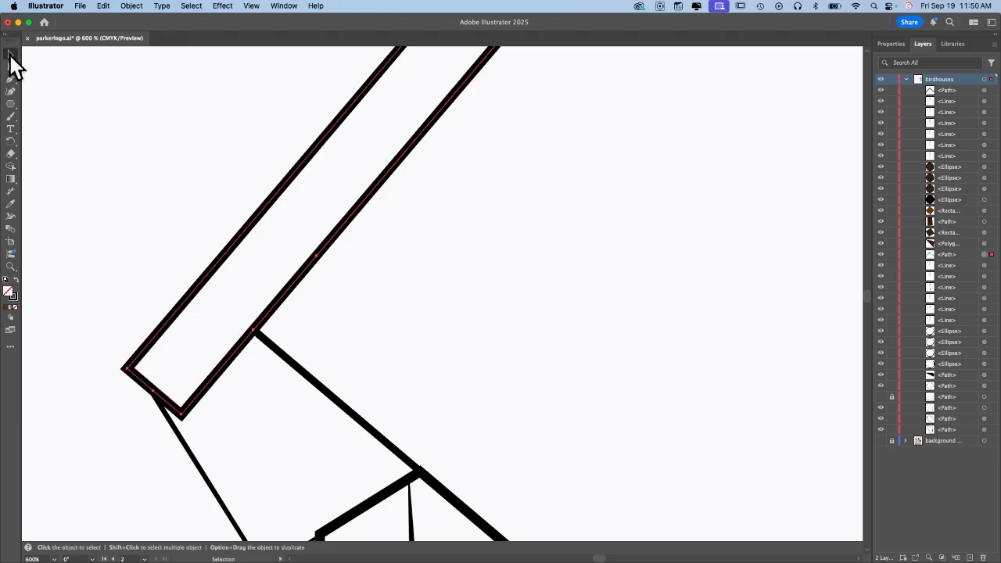
key("super+0")
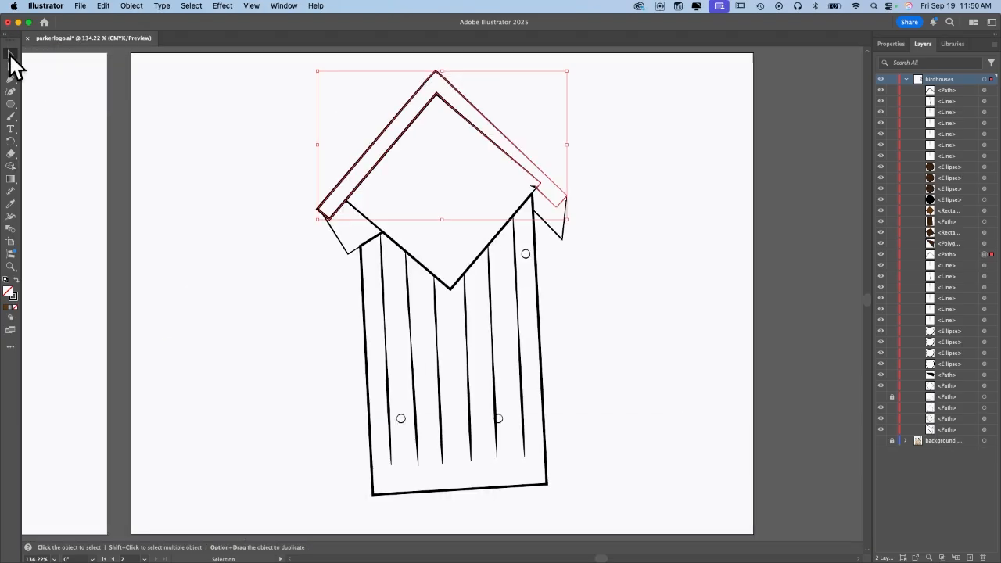
left_click(802, 286)
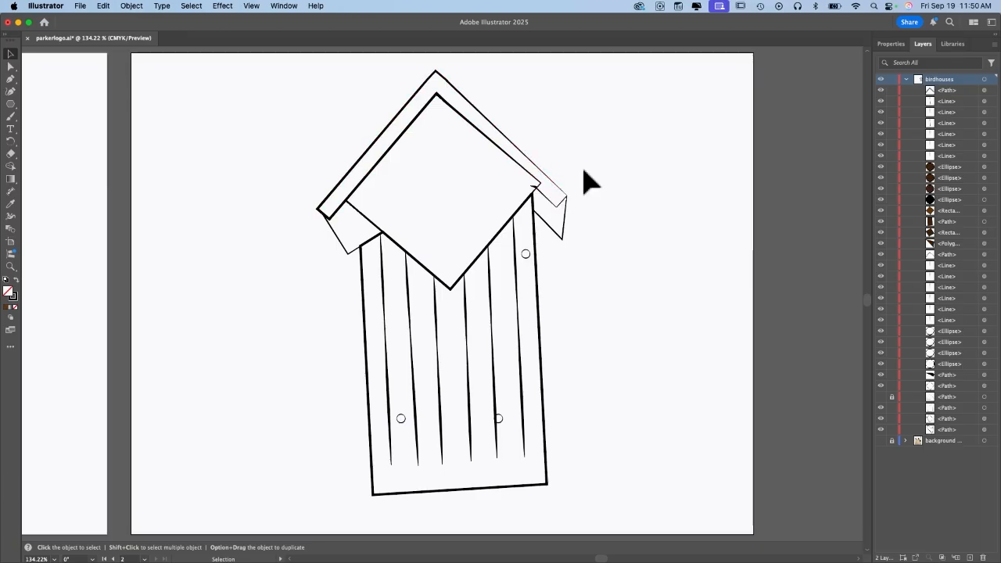
Set the birdhouse body outline's stroke to 2 pt and apply a tapered width profile to it.
key("super+equal")
key("super+equal")
key("super+equal")
key("super+equal")
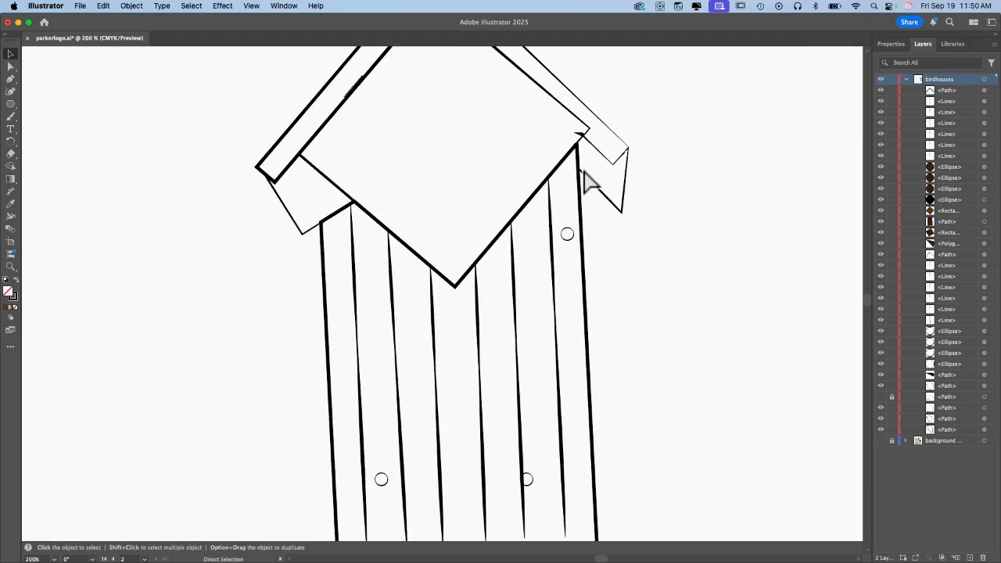
left_click(201, 198)
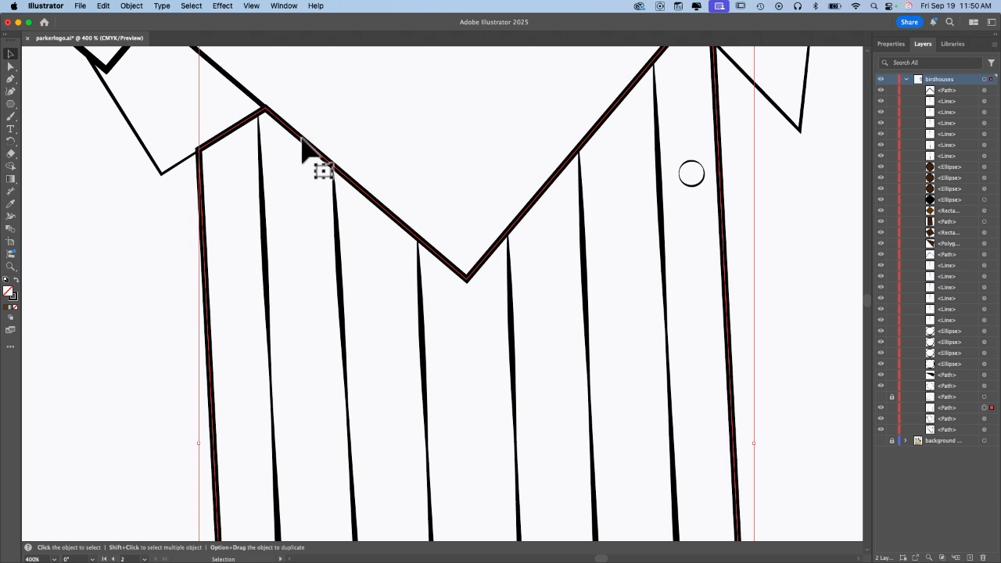
left_click(890, 44)
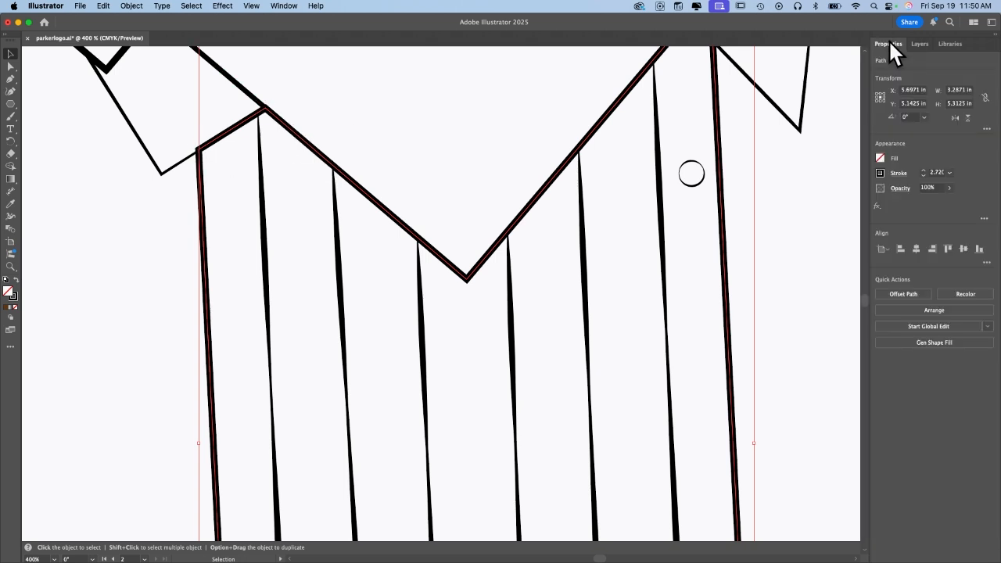
left_click(923, 176)
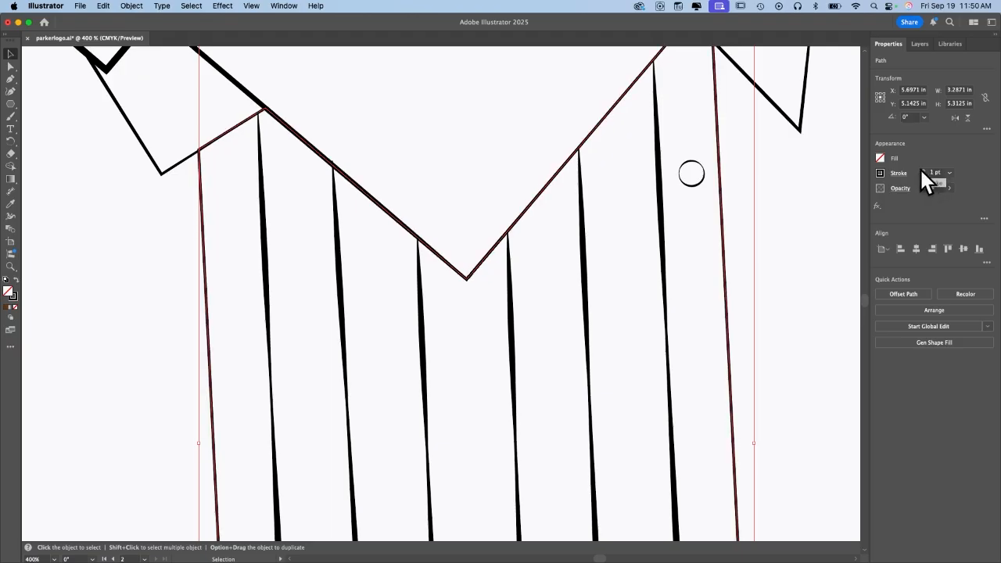
left_click(924, 169)
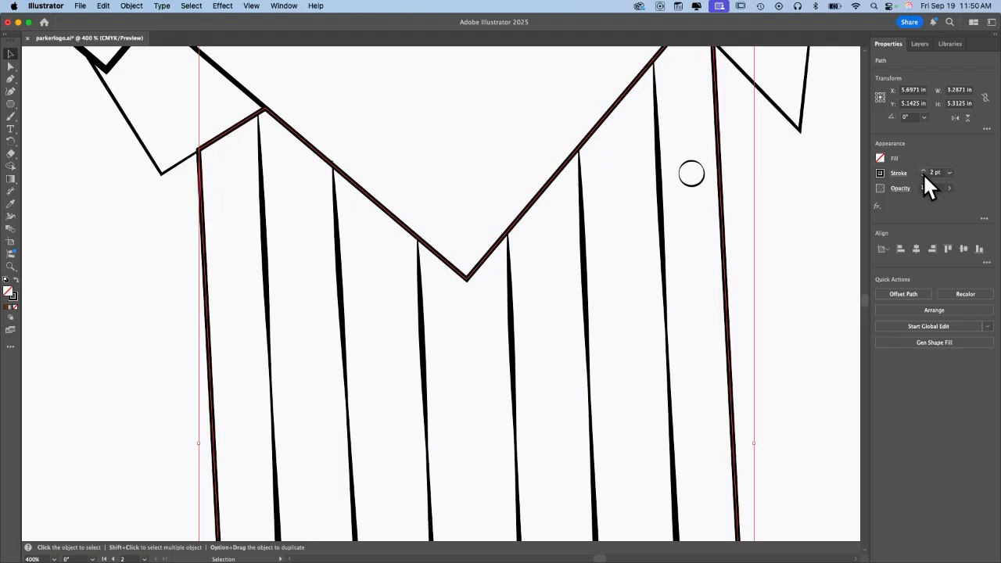
left_click(901, 173)
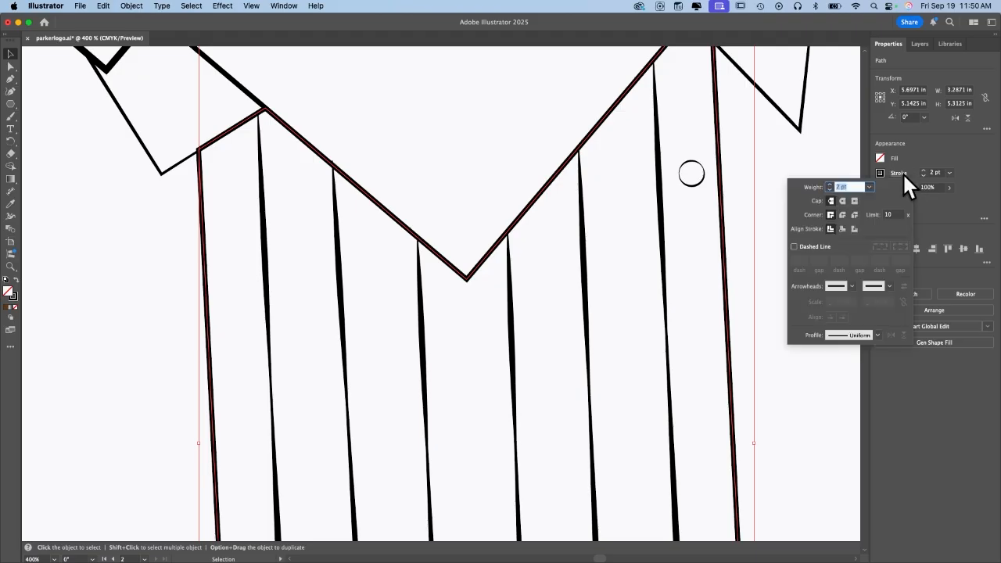
left_click(876, 335)
left_click(144, 192)
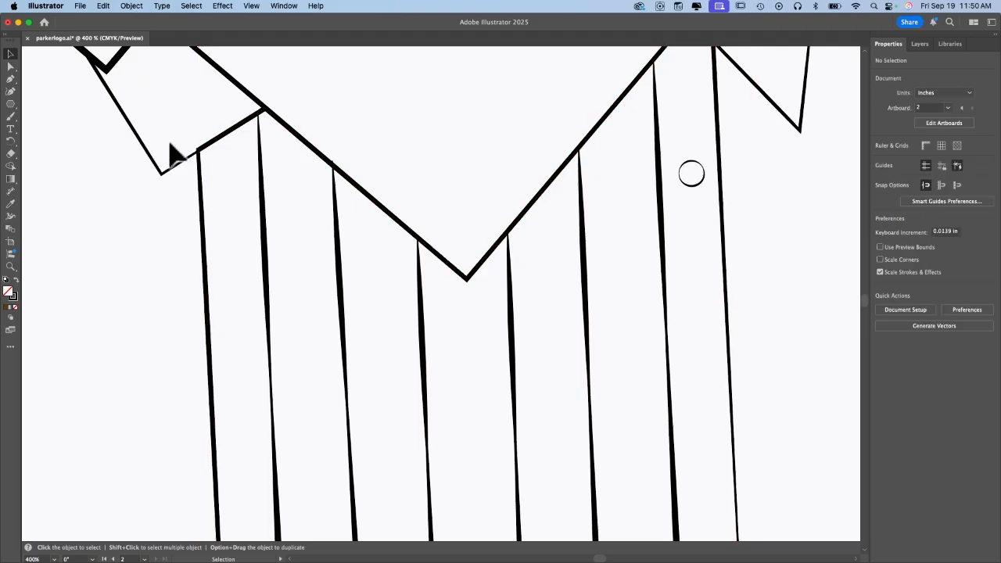
Resize the left eave shape slightly to about 1.06 by 0.93 in so its lower edge lines up with the body's corner.
left_click(169, 172)
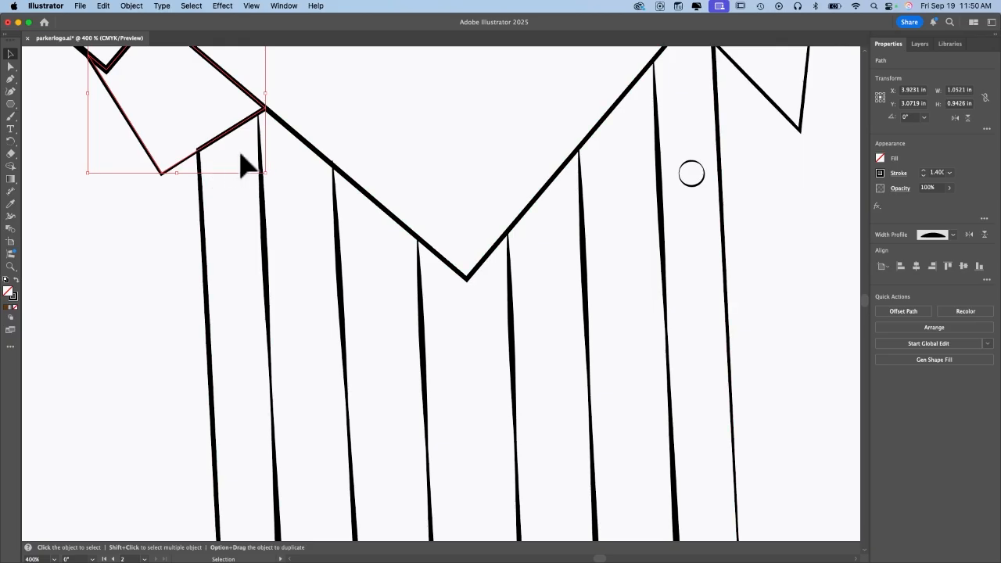
left_click_drag(265, 173, 266, 170)
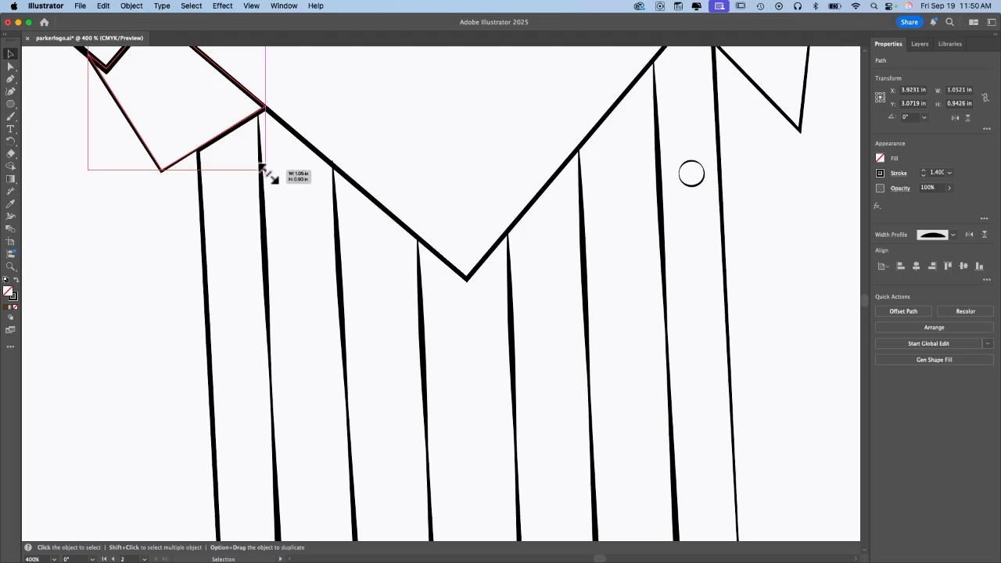
left_click_drag(265, 173, 265, 174)
left_click(154, 230)
scroll(157, 230, "up", 3)
scroll(156, 230, "left", 1)
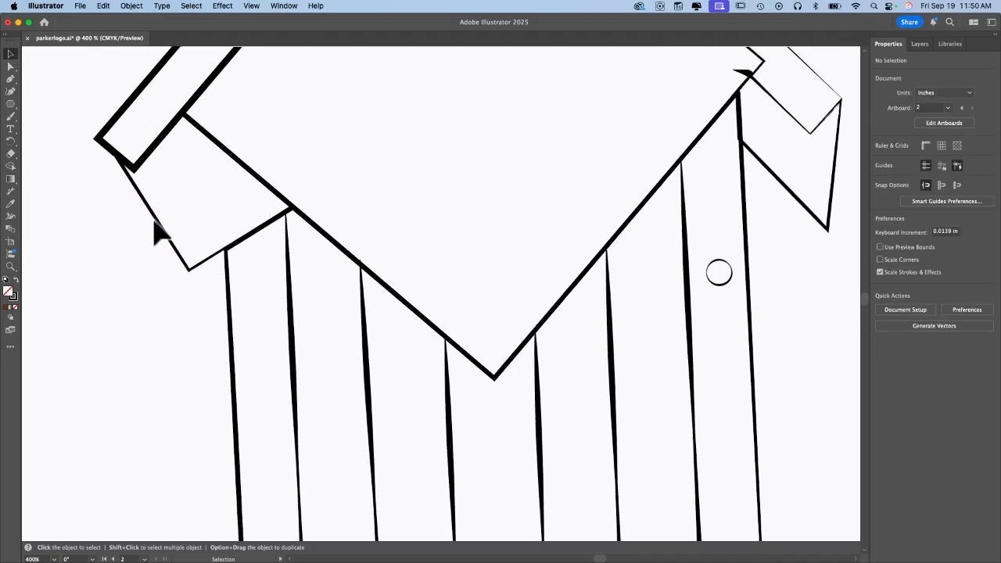
scroll(157, 230, "left", 2)
scroll(161, 232, "up", 2)
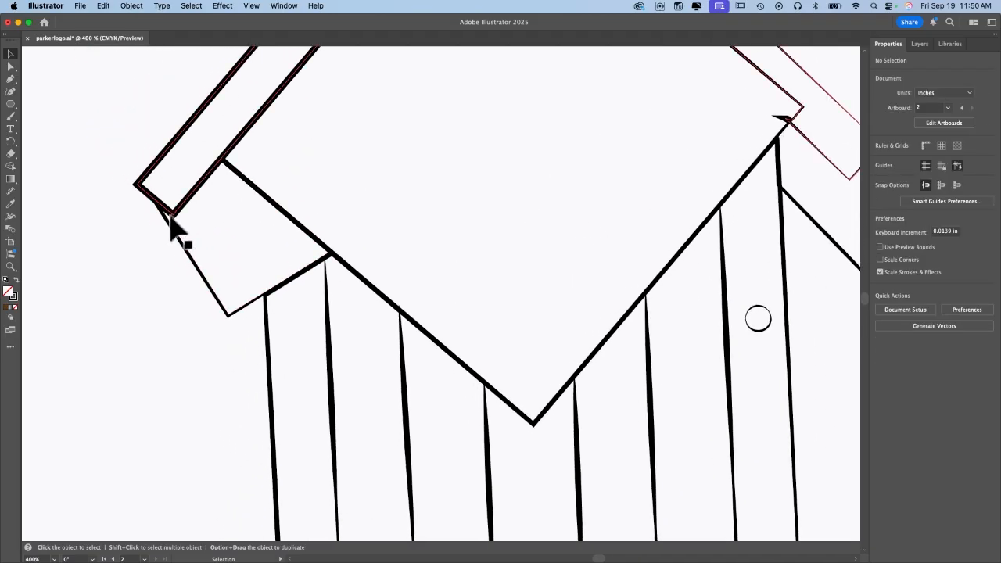
left_click(168, 222)
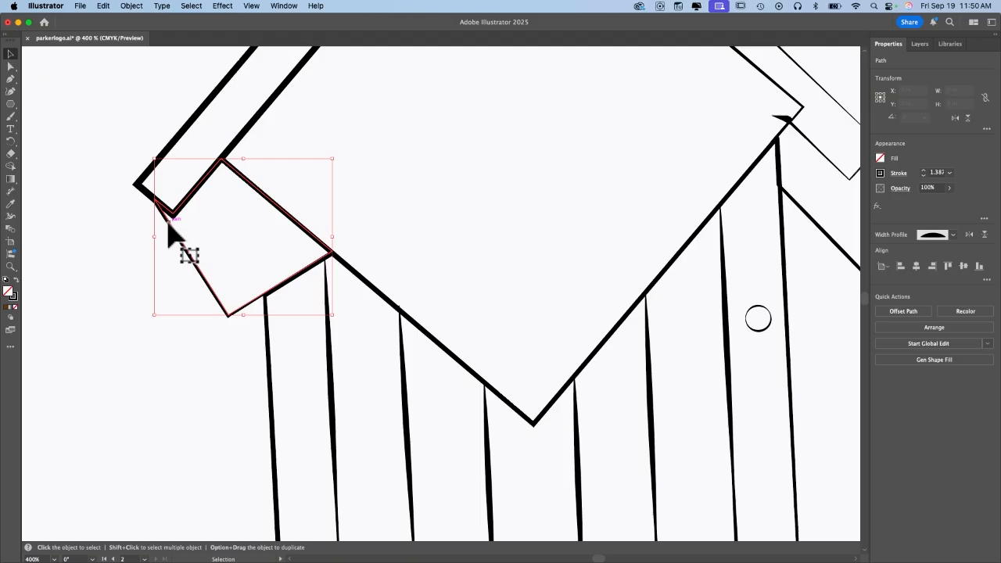
left_click(76, 231)
Delete the small leftover fragment where the roof's right inner corner meets the body.
scroll(659, 105, "right", 5)
scroll(659, 106, "up", 2)
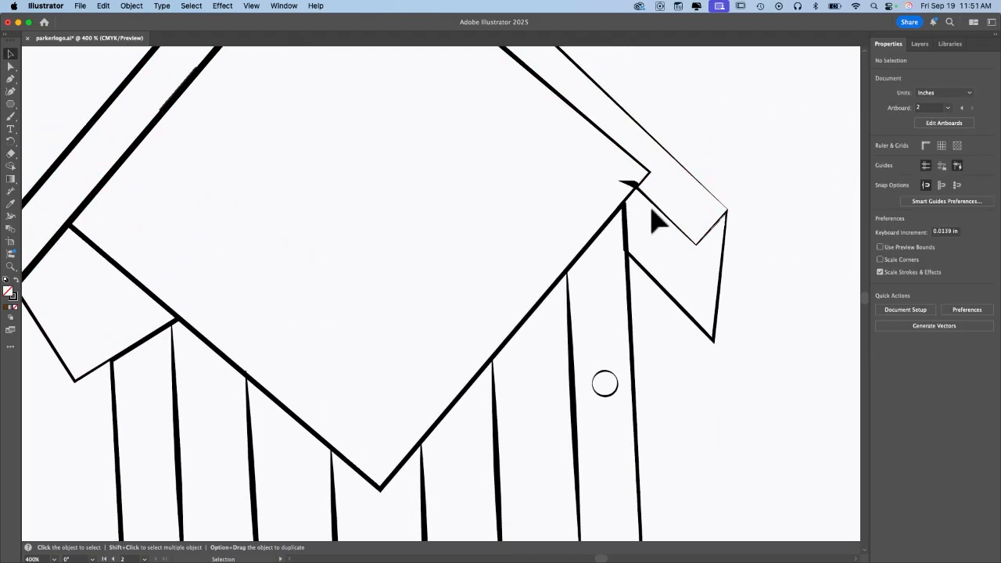
scroll(659, 205, "up", 5)
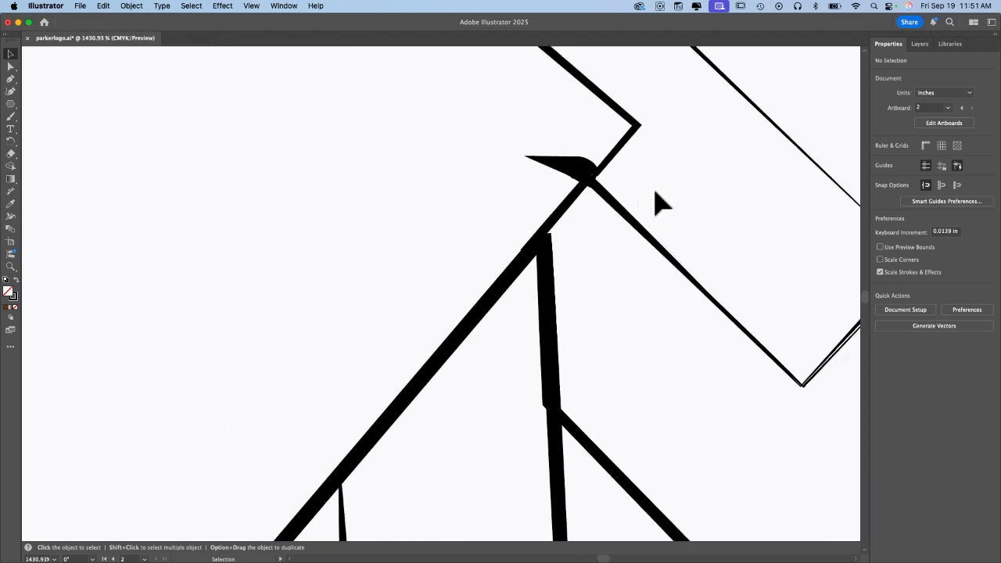
scroll(655, 193, "up", 1)
left_click(567, 168)
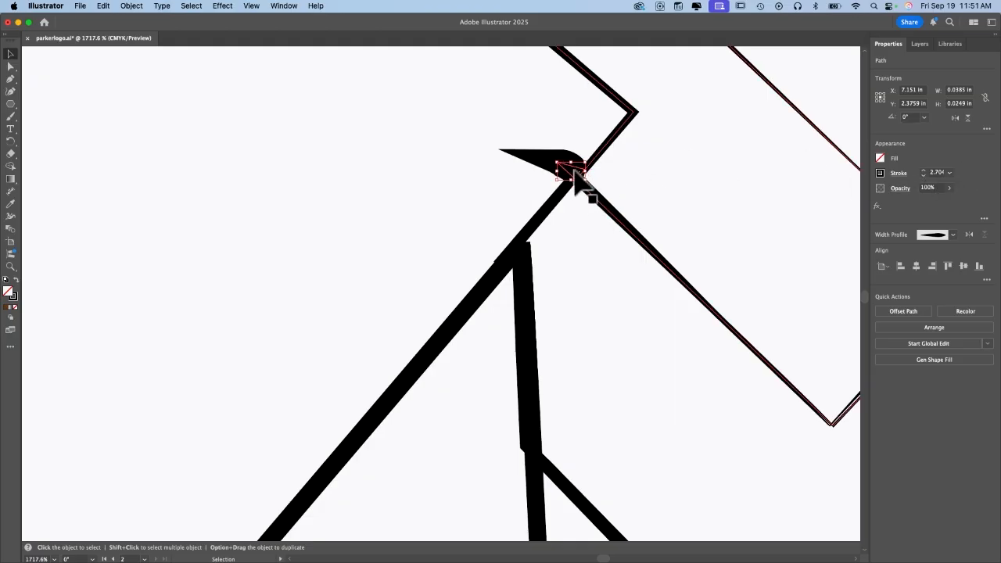
key("Delete")
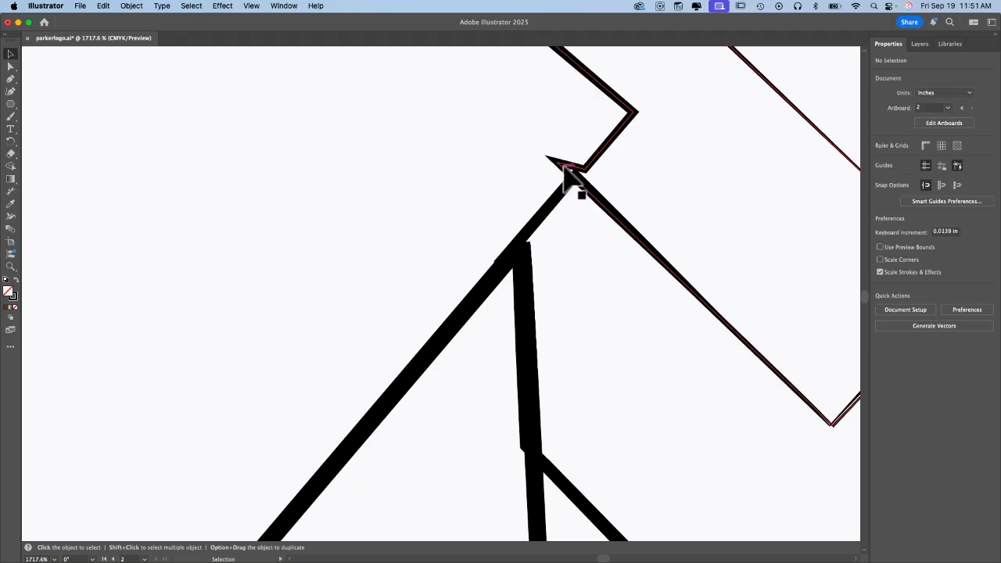
scroll(531, 190, "right", 5)
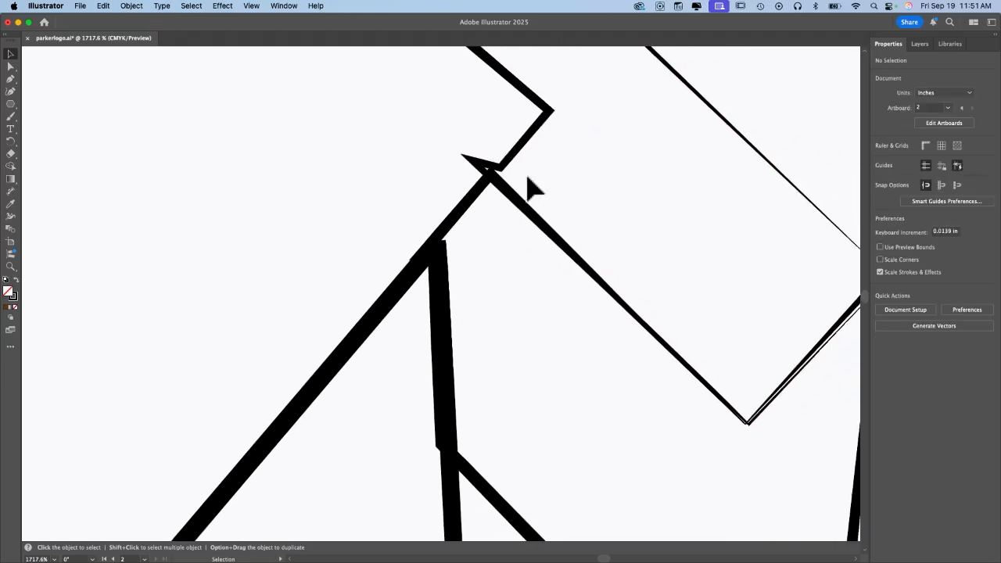
key("super+0")
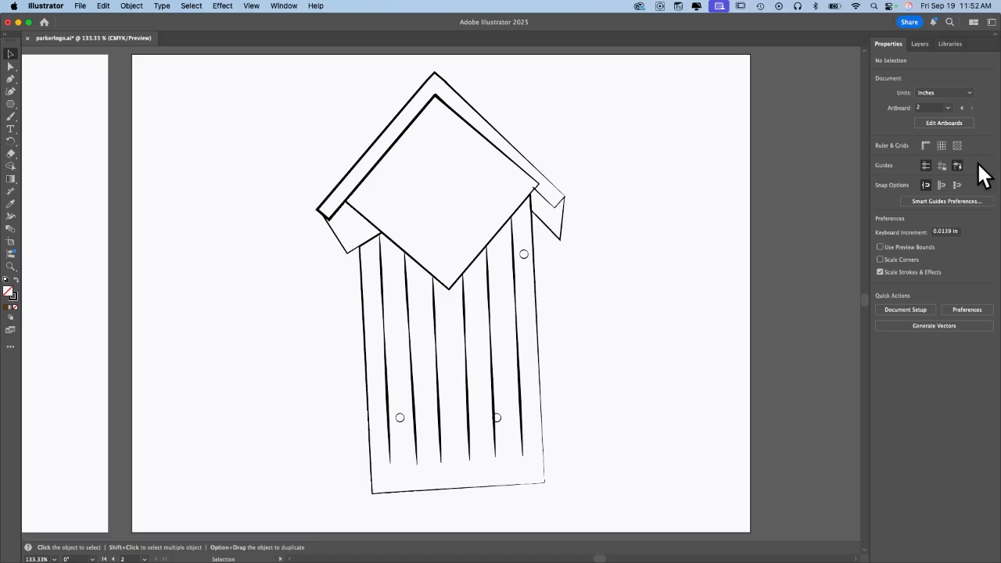
Give the unstroked entrance-hole circle inside the diamond a black 2 pt stroke with the arched width profile.
left_click(920, 43)
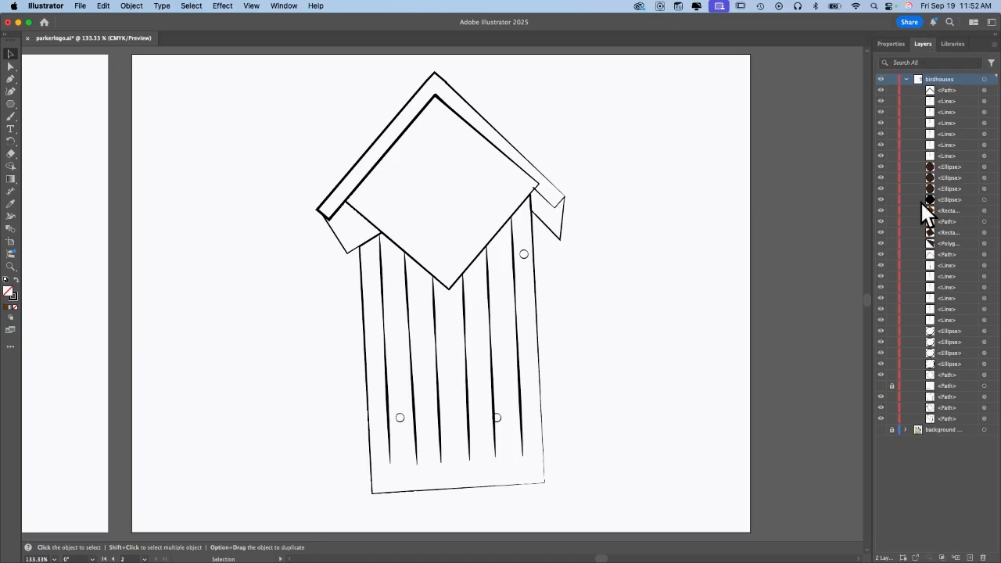
left_click(892, 385)
left_click(899, 45)
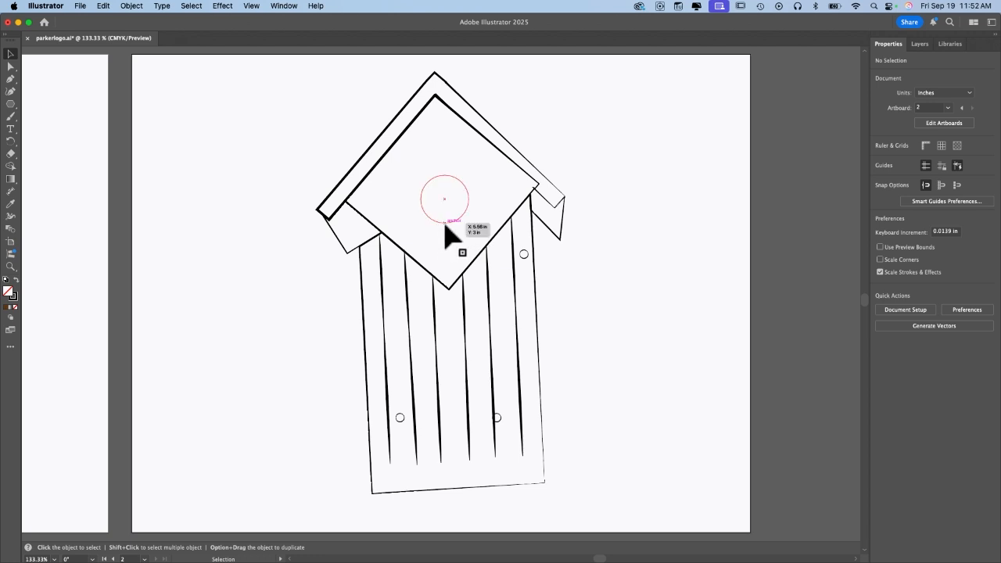
left_click(451, 223)
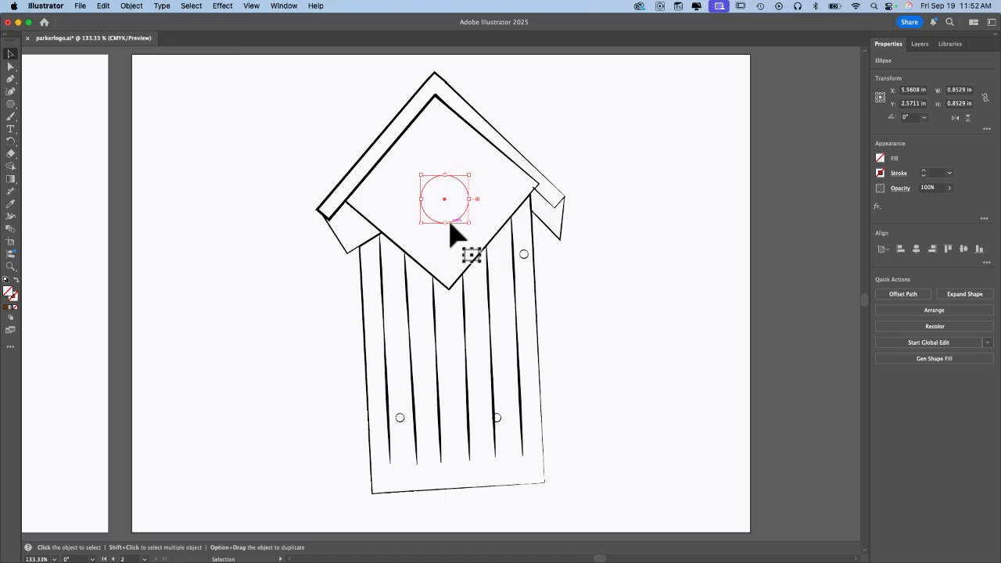
left_click(880, 173)
left_click(796, 221)
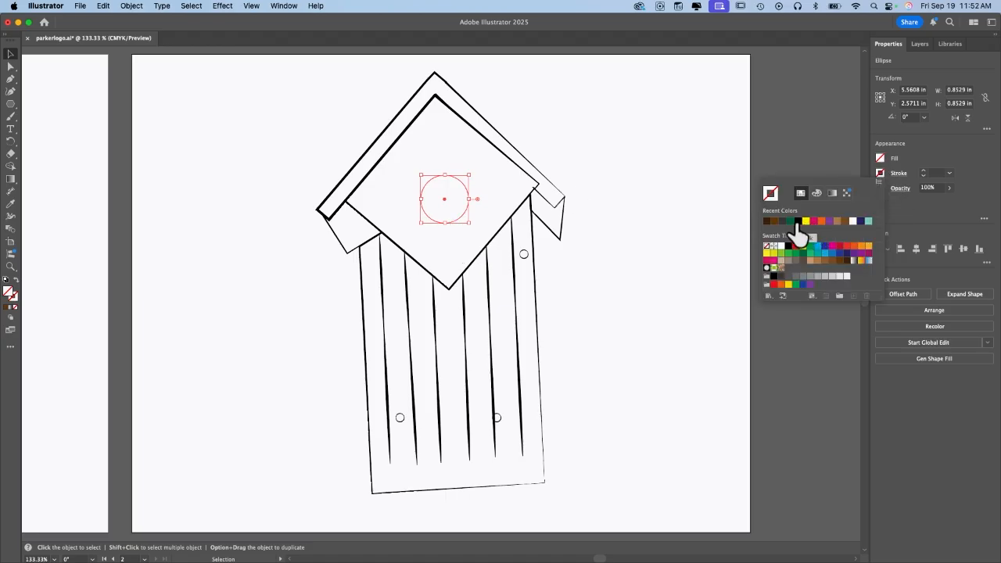
left_click(923, 170)
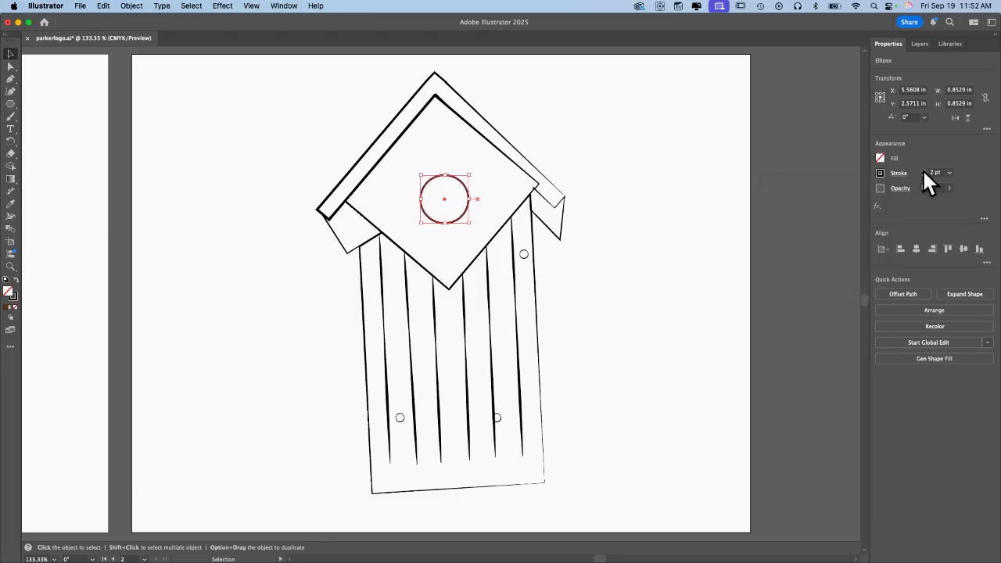
left_click(899, 173)
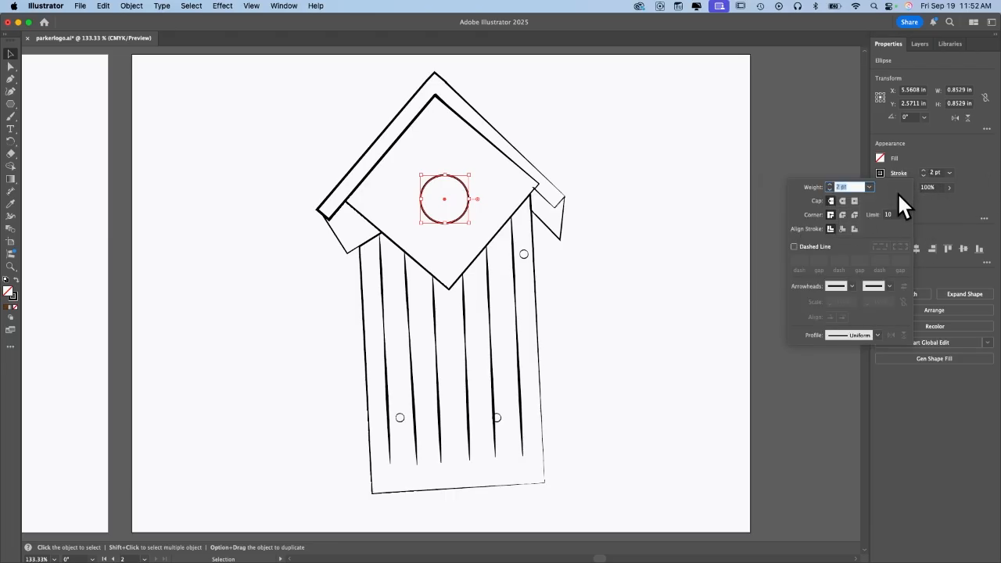
left_click(878, 335)
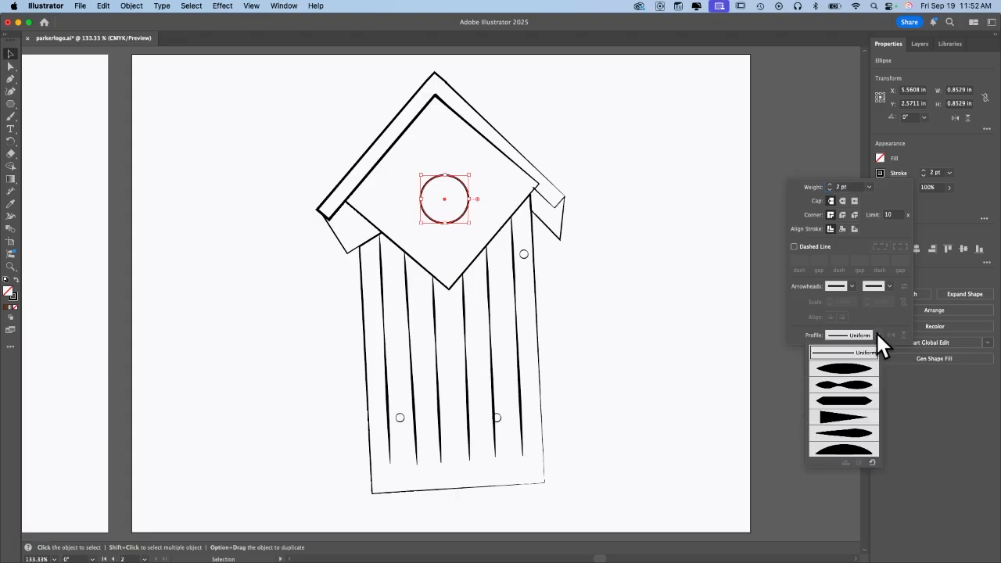
left_click(850, 451)
left_click(699, 335)
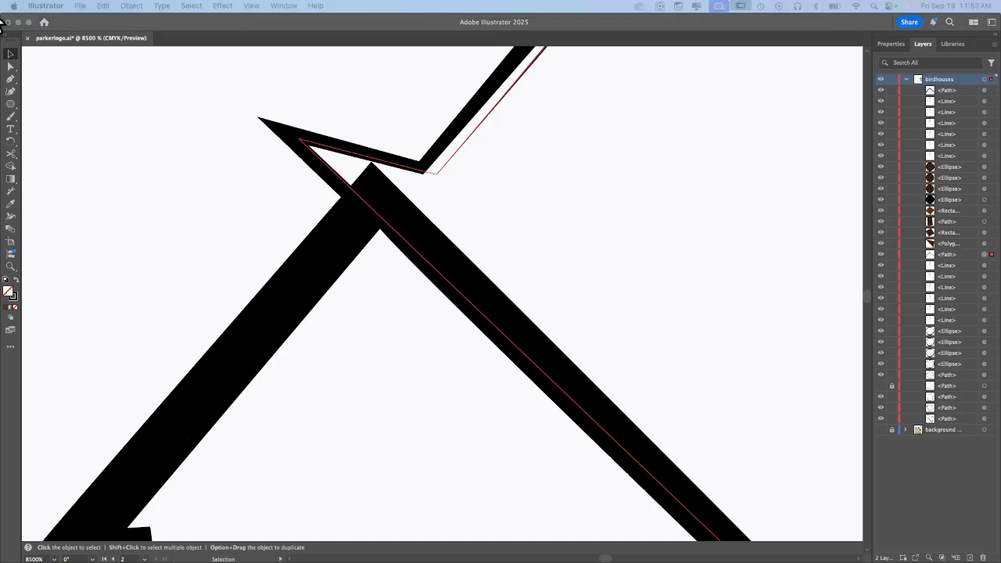
Move the roof path's stray spike anchor onto the corner where the body's edge meets the right eave, using Direct Selection.
left_click(11, 74)
left_click(10, 67)
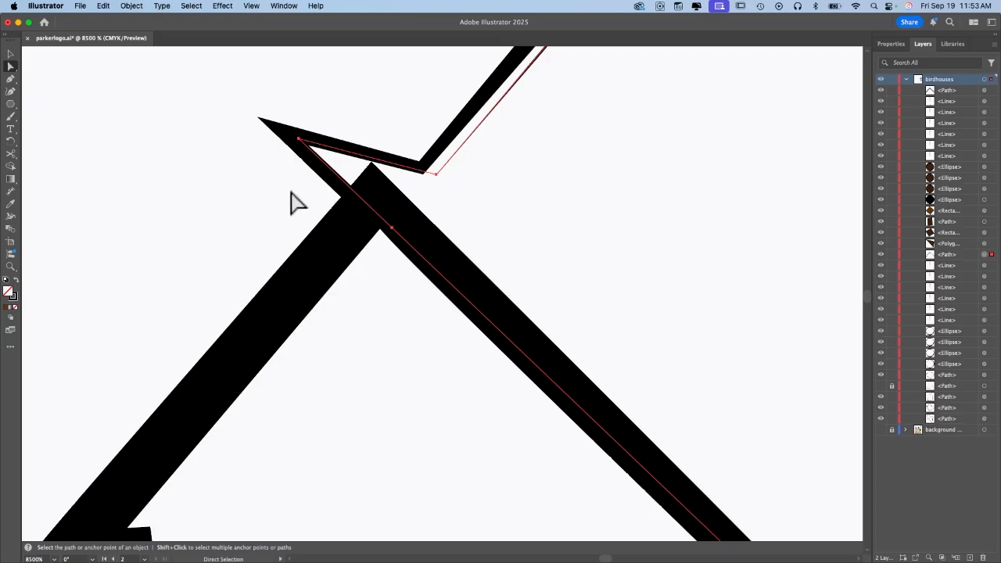
left_click_drag(301, 135, 299, 137)
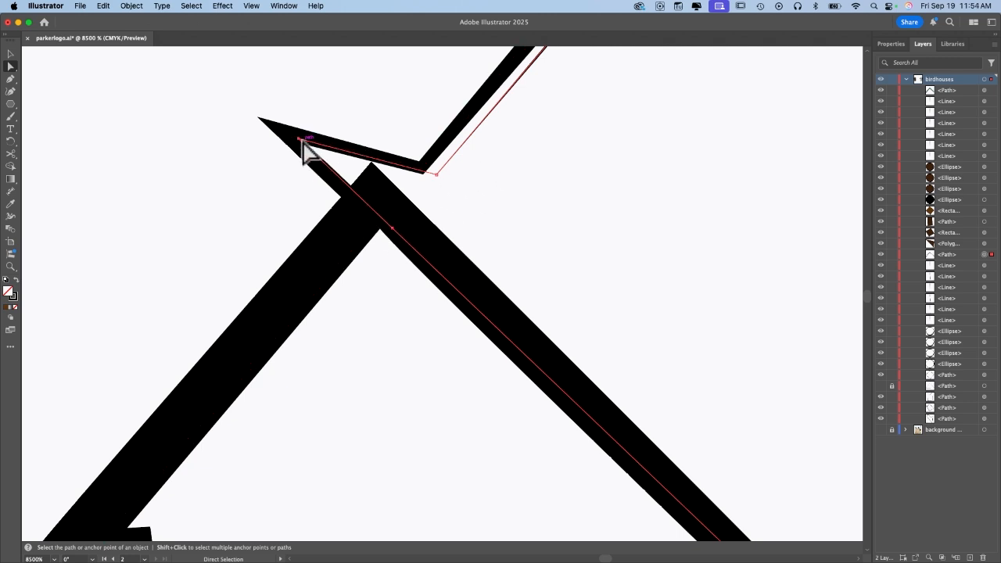
left_click_drag(300, 140, 371, 175)
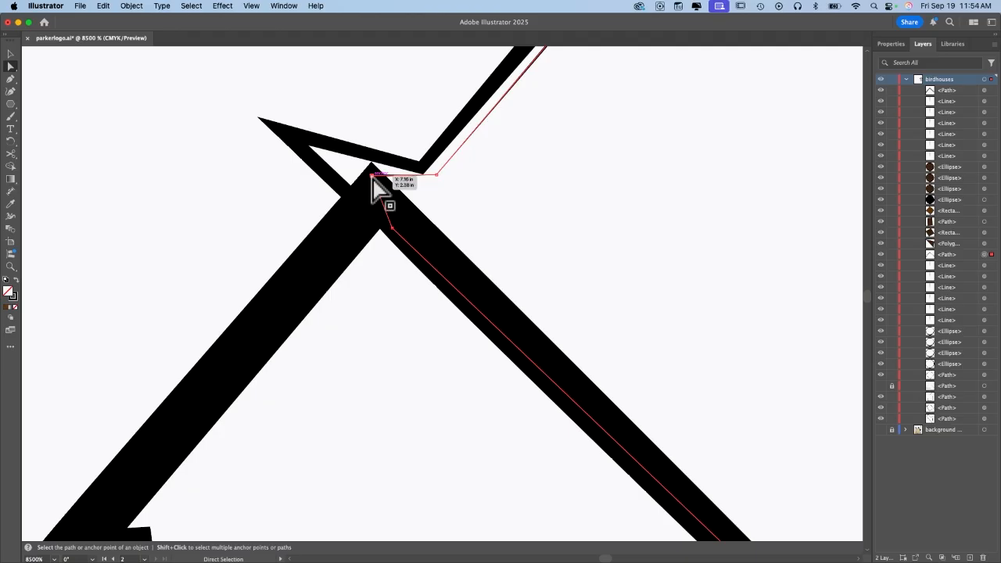
left_click_drag(374, 176, 372, 166)
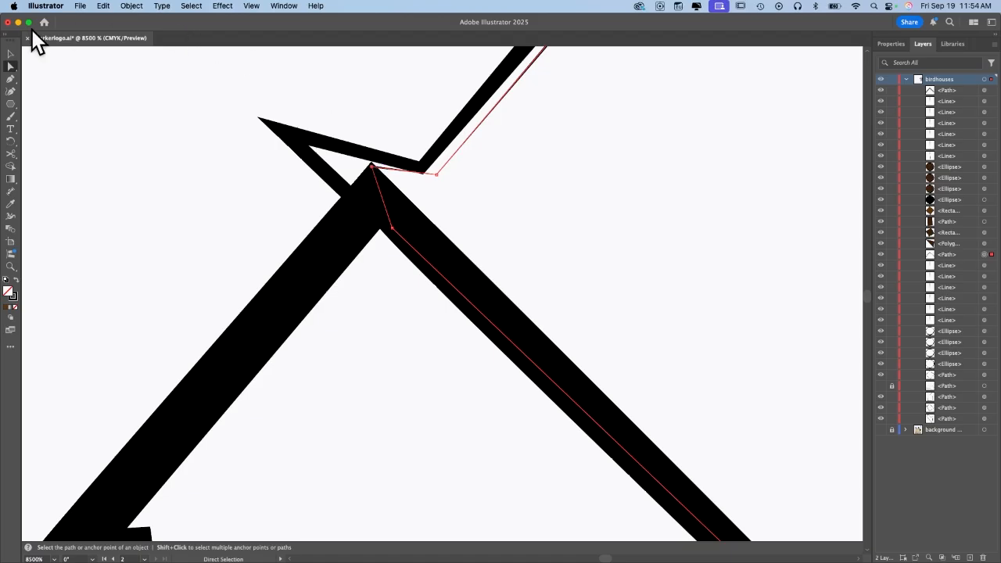
Move the diamond face path's stray spike anchor onto the corner where the body's edge meets the right eave, using Direct Selection.
left_click(10, 52)
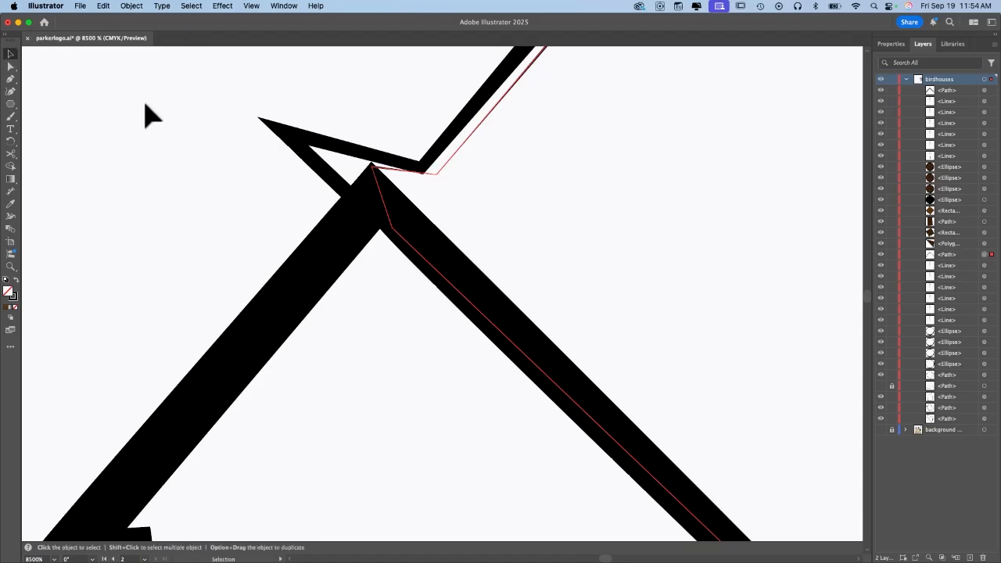
left_click(294, 134)
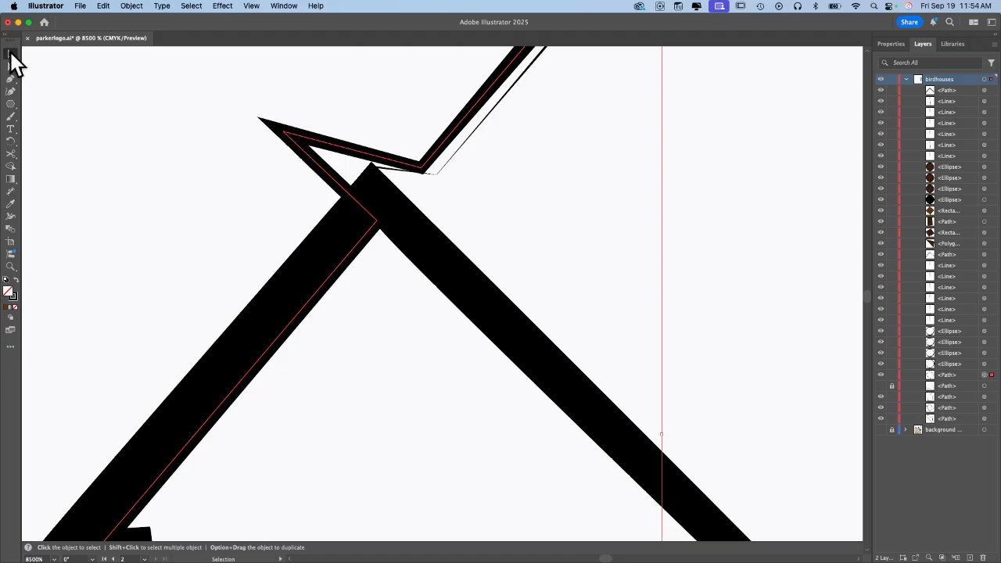
left_click(10, 67)
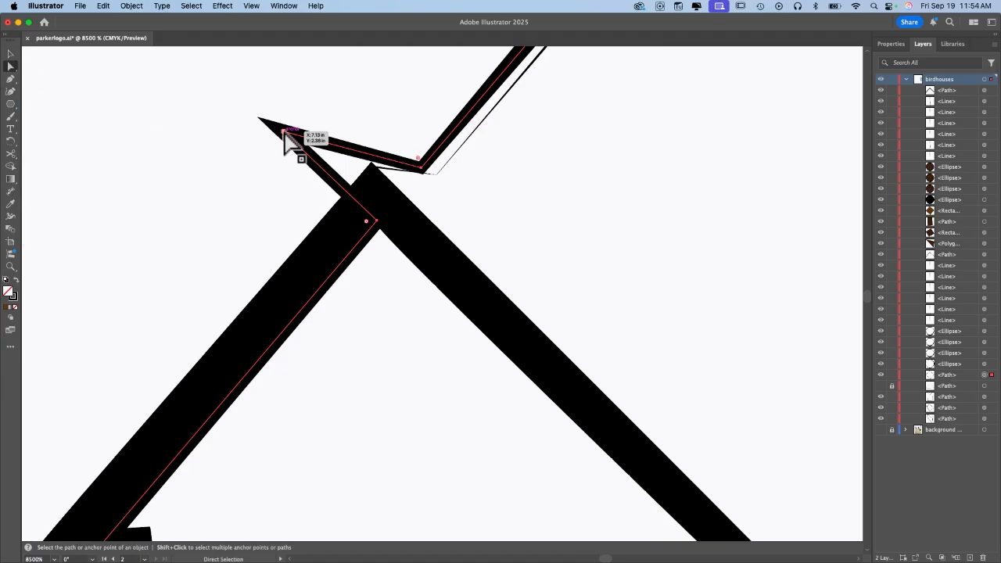
left_click_drag(283, 131, 377, 170)
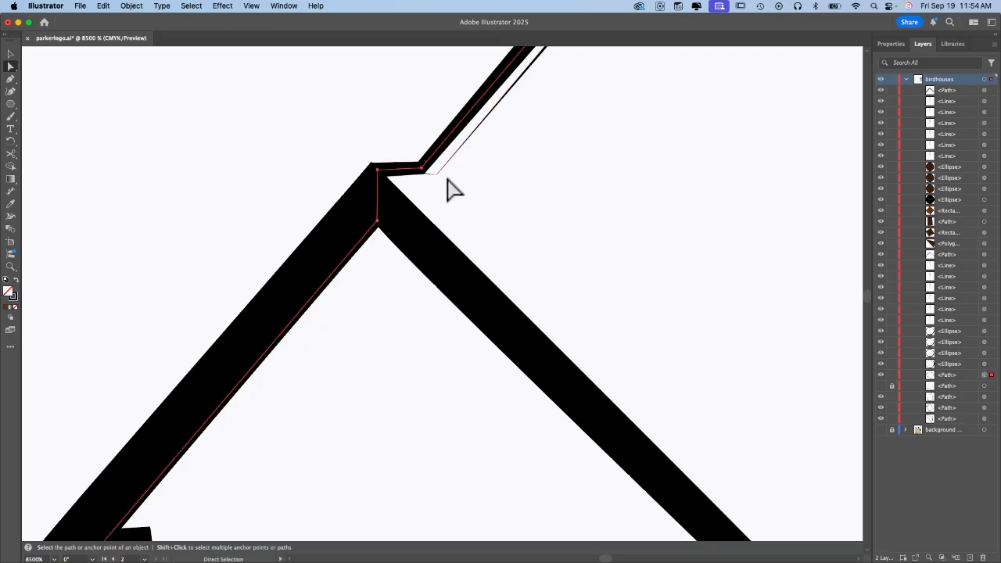
Move the roof path's protruding inner-corner anchor onto the diamond outline so the two edges line up.
left_click_drag(438, 176, 438, 175)
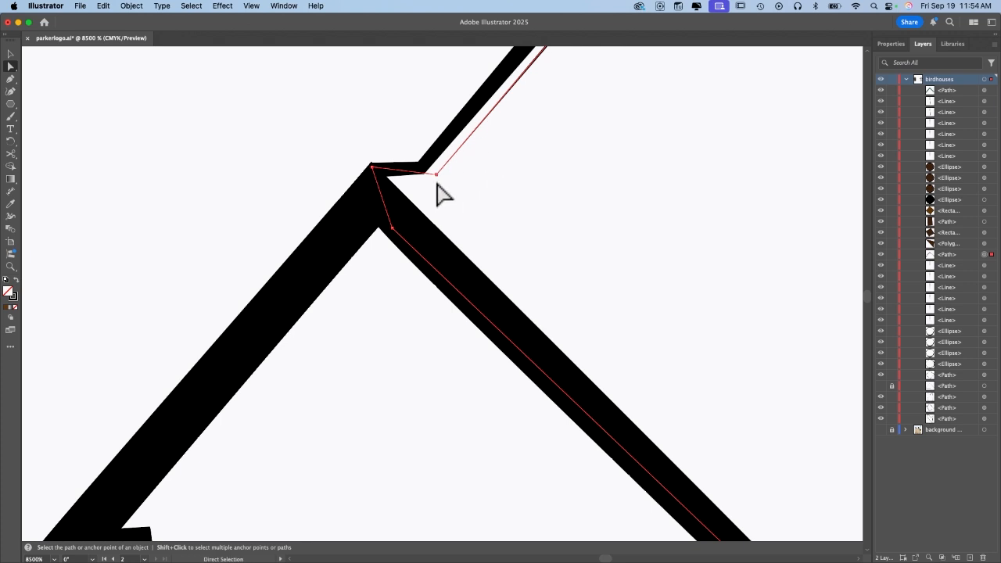
left_click_drag(437, 175, 415, 172)
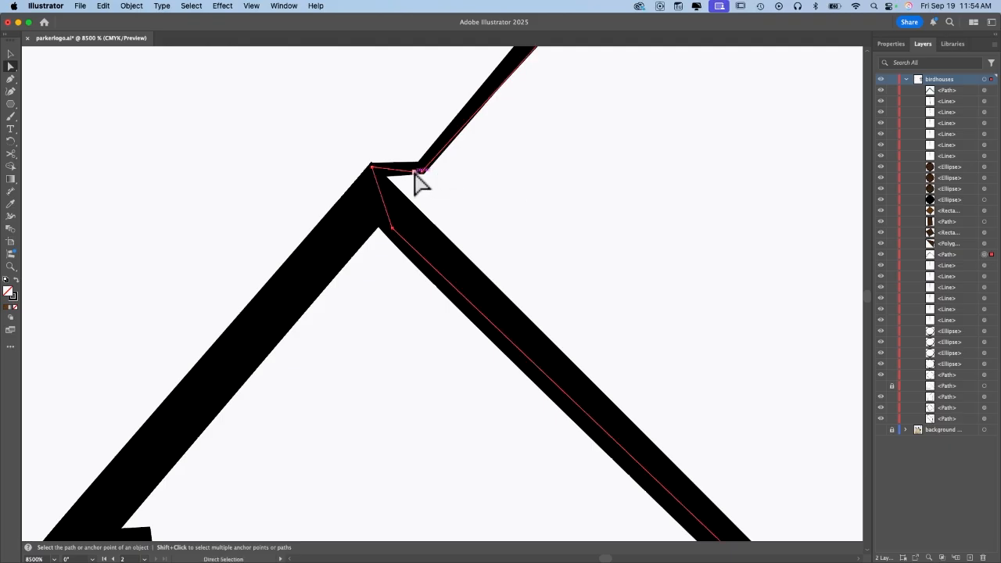
left_click(517, 198)
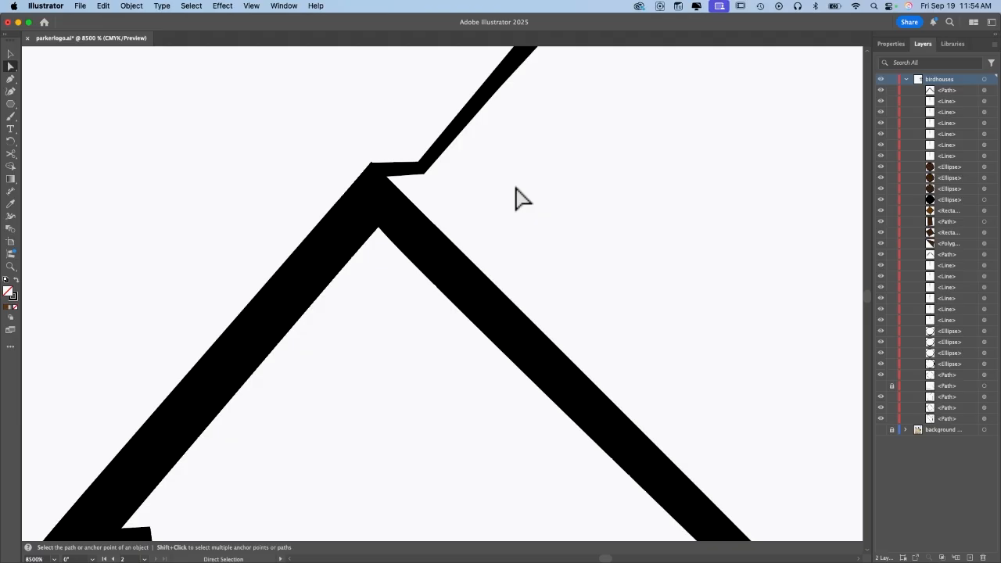
scroll(516, 188, "up", 2)
scroll(515, 187, "right", 2)
key("super+0")
Move the diamond face's right corner anchor inward onto the point where the roof's lower right edge begins.
left_click(533, 168)
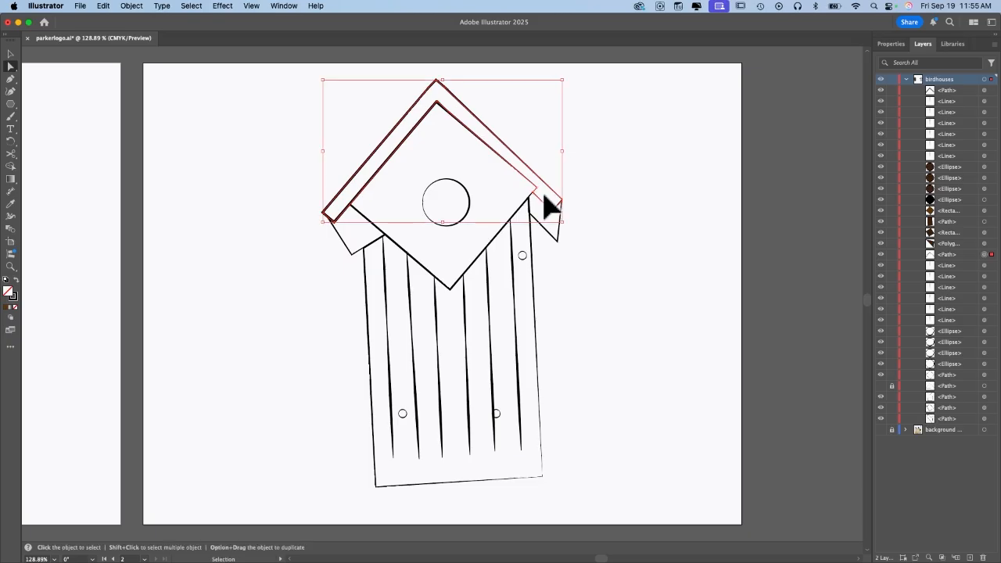
key("super+=")
key("super+=")
key("super+=")
key("super+=")
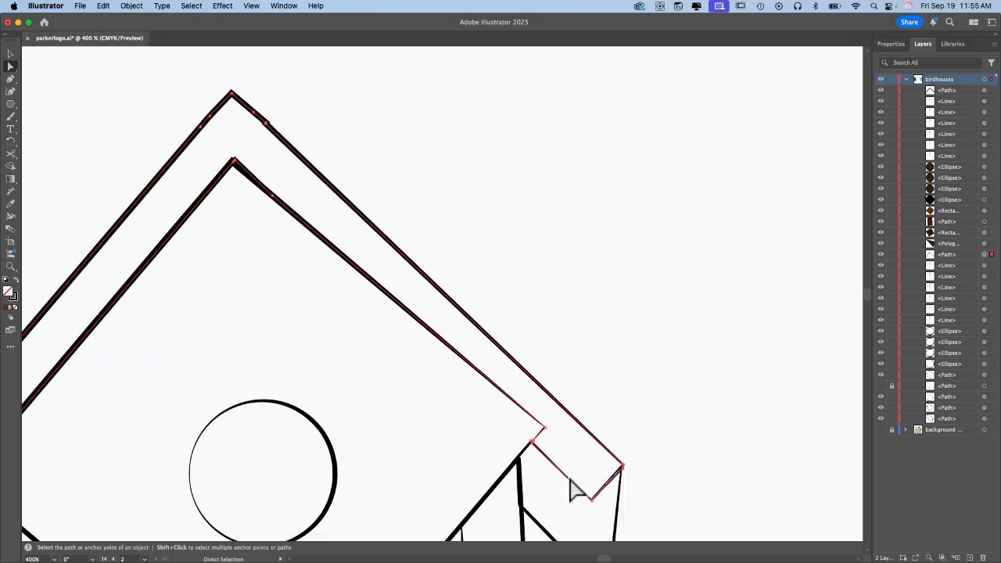
left_click(16, 65)
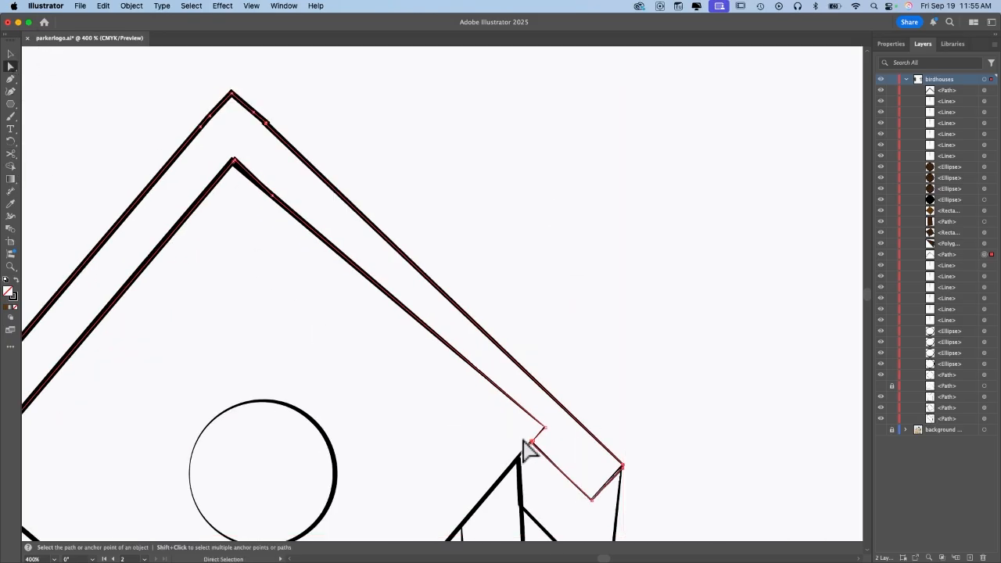
left_click(506, 474)
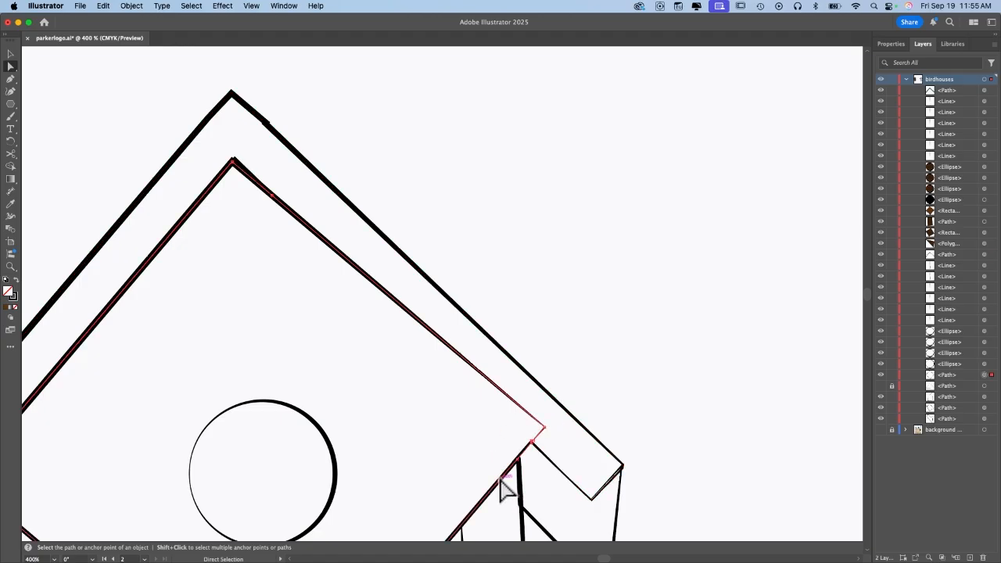
mouse_move(548, 441)
left_mouse_down()
mouse_move(524, 442)
mouse_move(531, 450)
mouse_move(544, 427)
left_mouse_up()
left_click(544, 428)
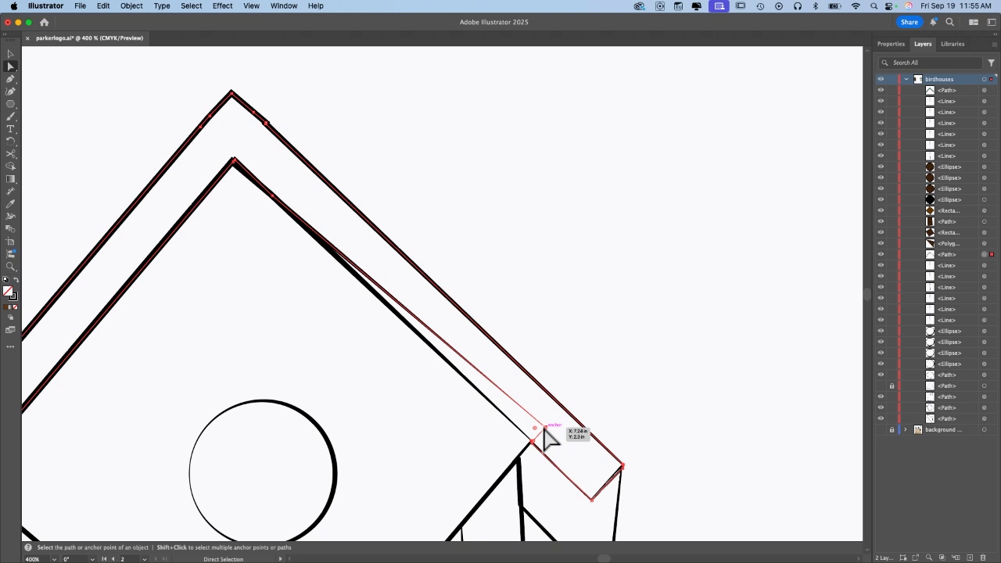
Move the roof's right inner-corner anchor onto the diamond's right corner and check the joined edges up close.
left_click_drag(547, 431, 534, 443)
key("super+shift+a")
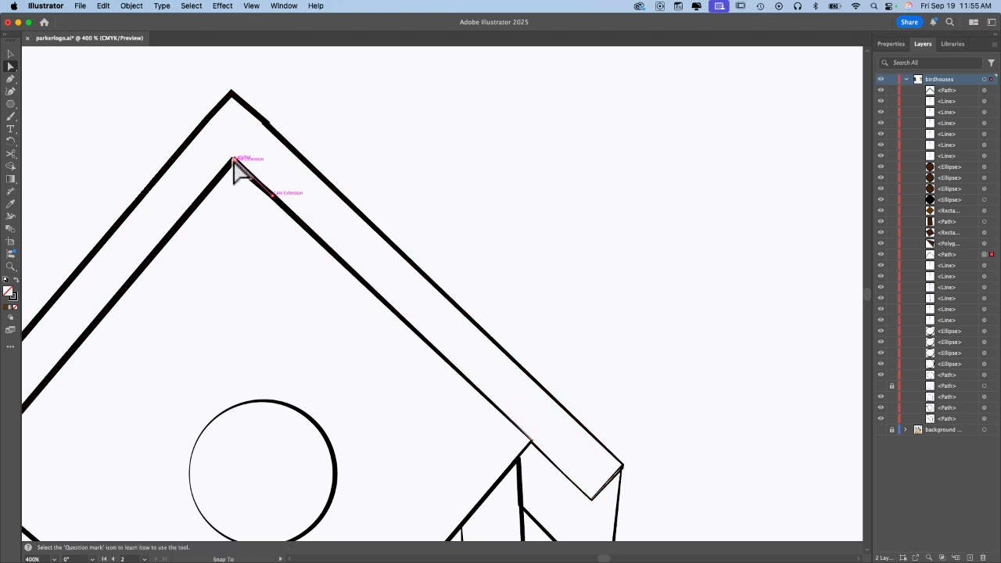
key("super+equal")
key("super+equal")
key("super+equal")
scroll(548, 452, "down", 10)
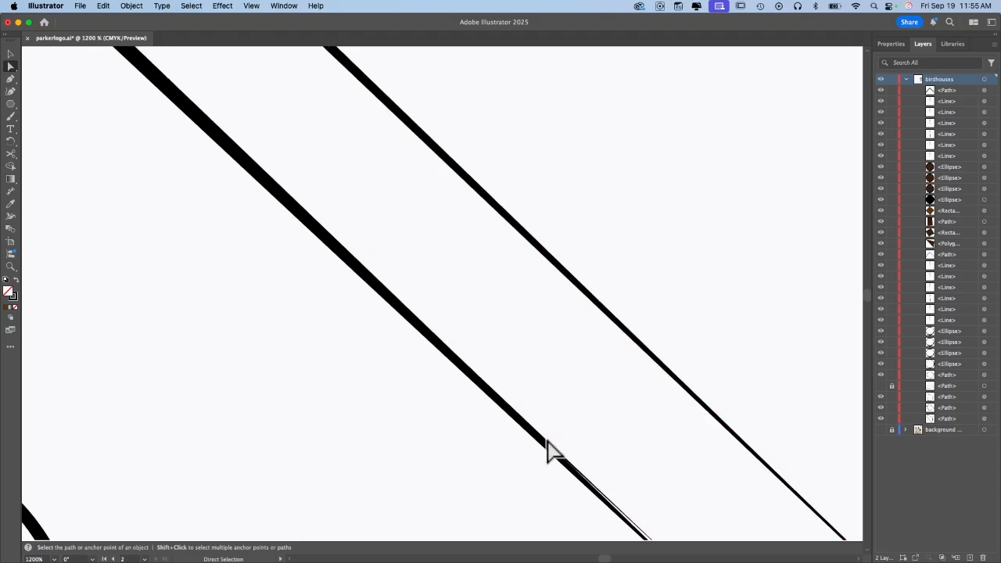
left_click(555, 384)
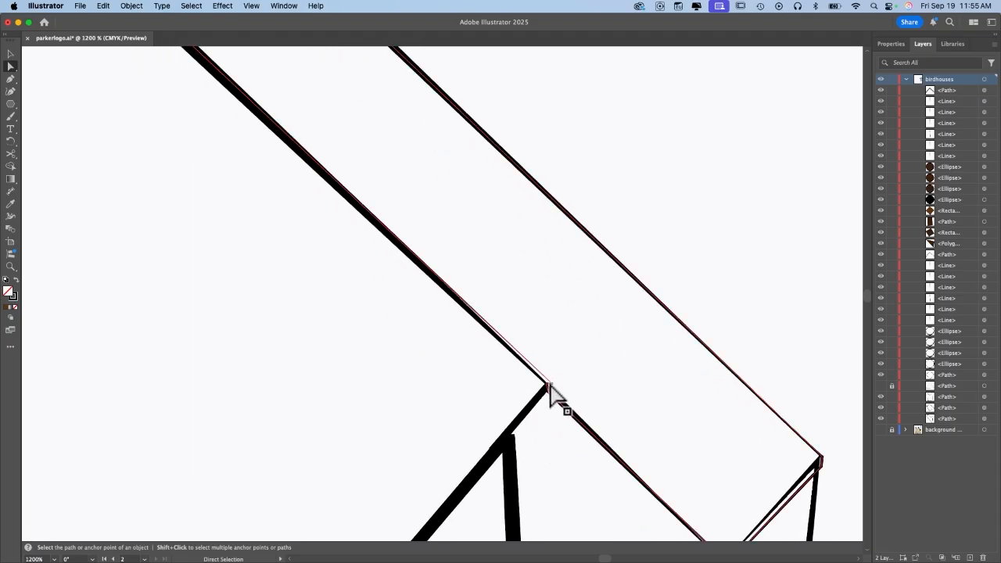
key("super+0")
left_click(610, 366)
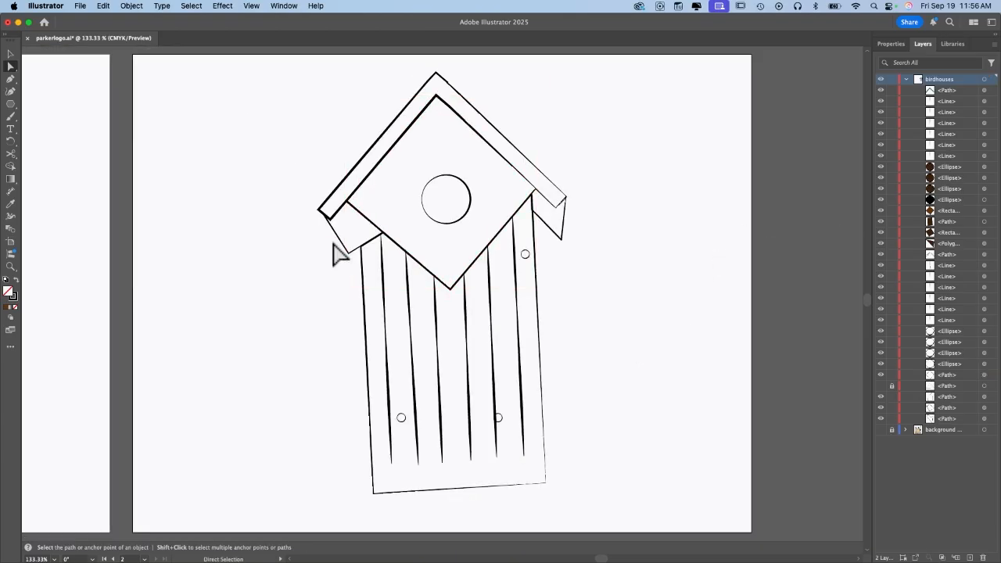
Move the body's upper-left corner anchor up onto the diamond's lower-left edge with Direct Selection.
scroll(373, 252, "left", 2)
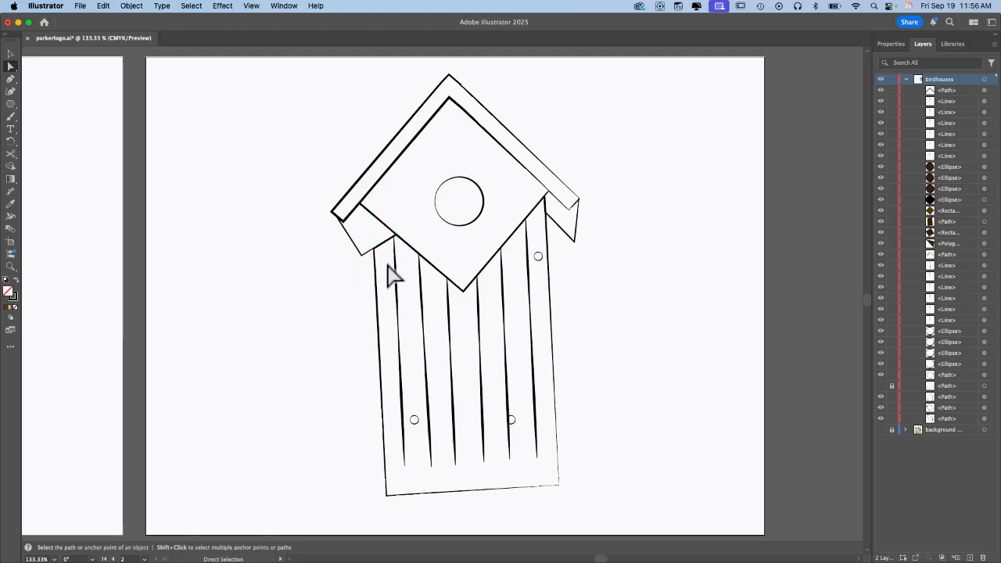
scroll(391, 273, "up", 2)
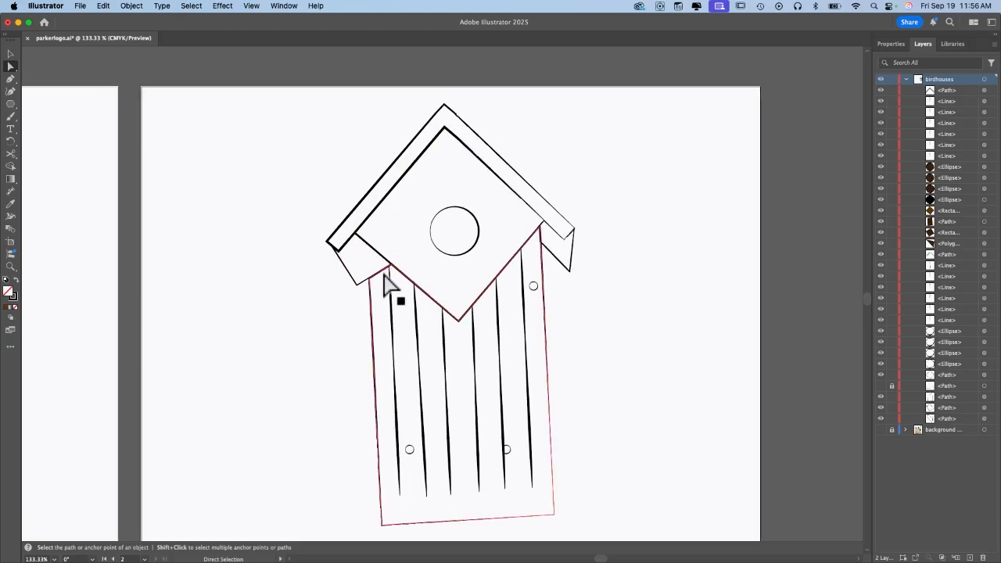
key("super+equal")
key("super+equal")
key("super+equal")
key("super+equal")
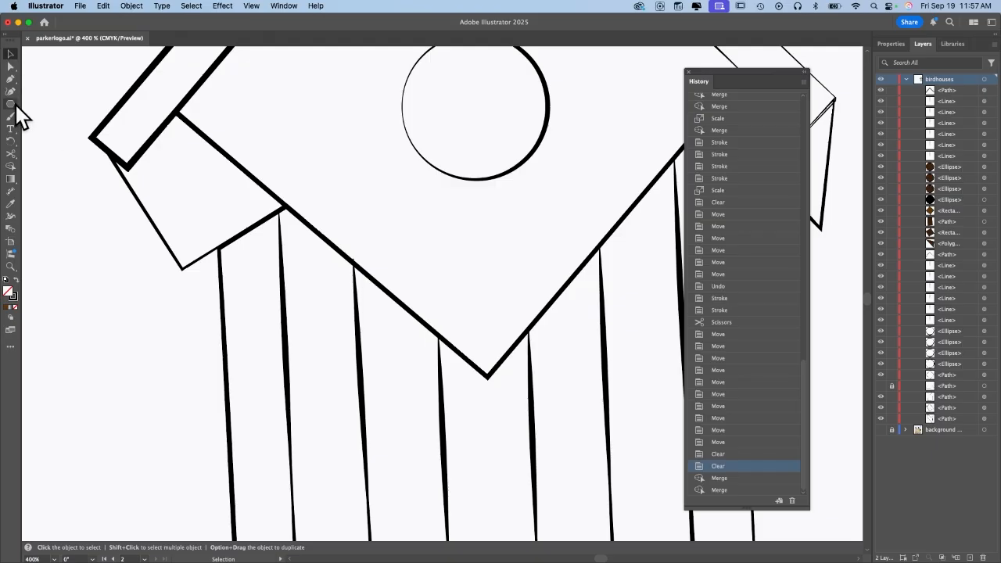
left_click(10, 67)
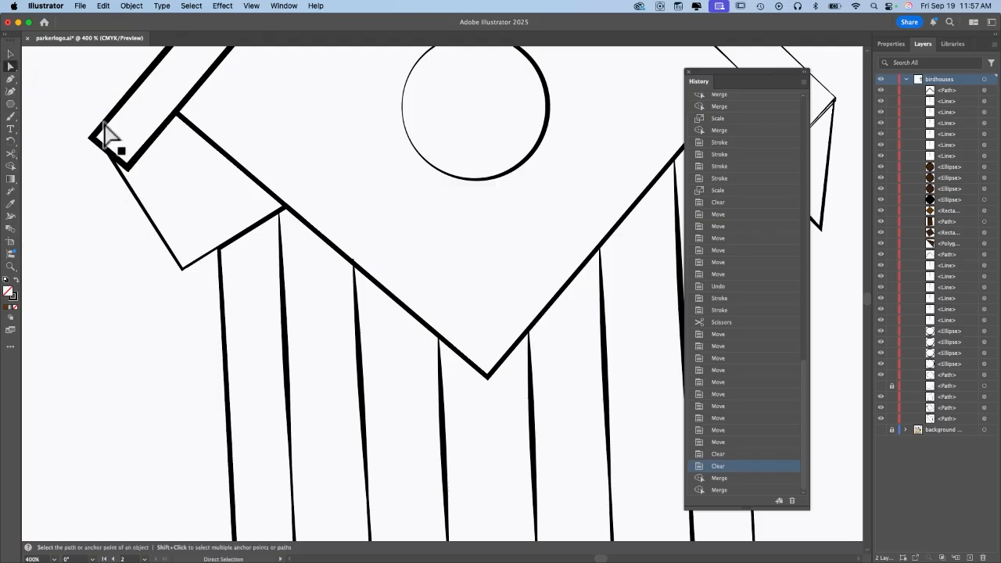
left_click(223, 280)
left_click(220, 250)
left_click_drag(221, 248, 227, 156)
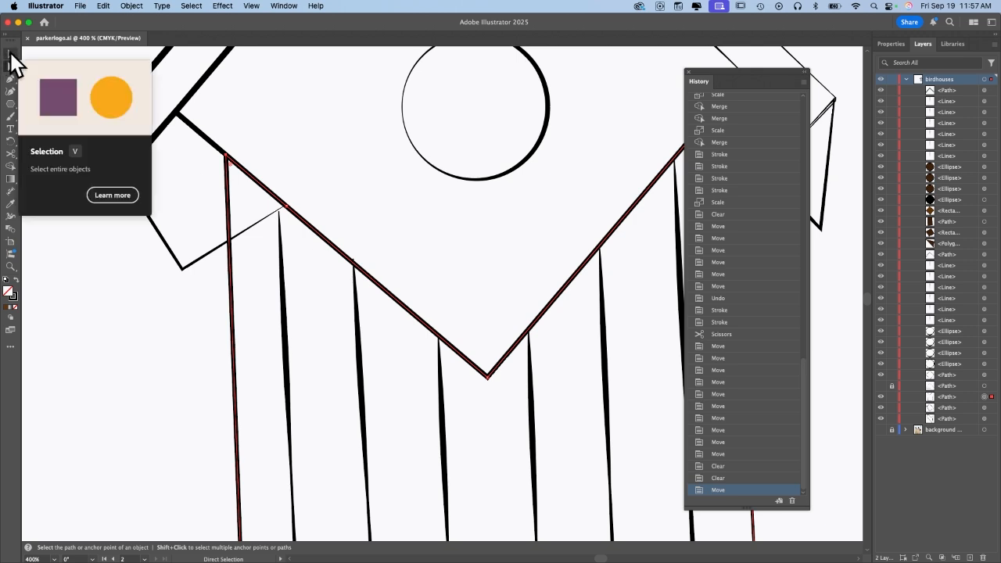
Merge the area where the left eave overlaps the body into the body, using Shape Builder on both paths.
left_click(11, 54)
left_click(132, 348)
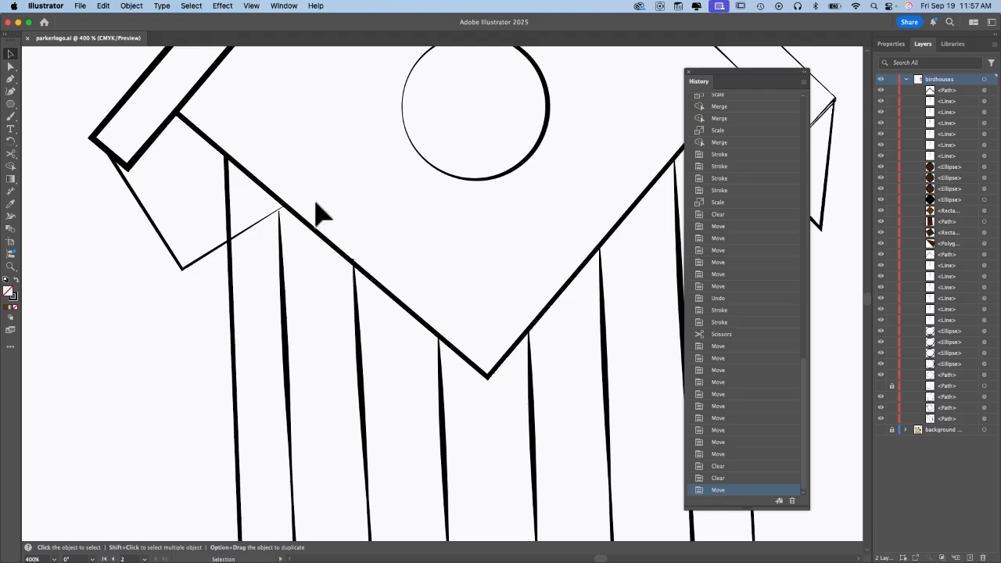
left_click(233, 313)
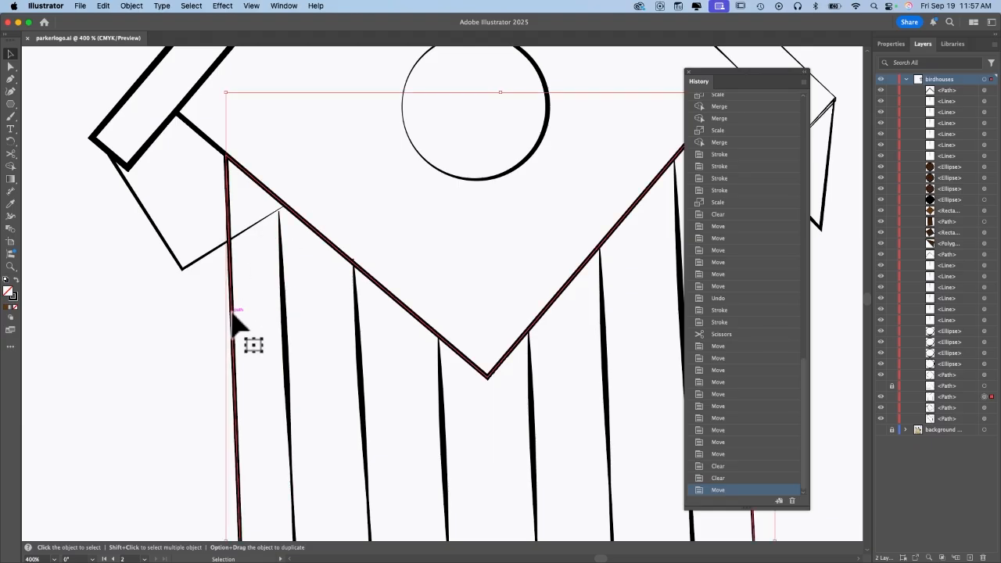
left_click(251, 229, "shift")
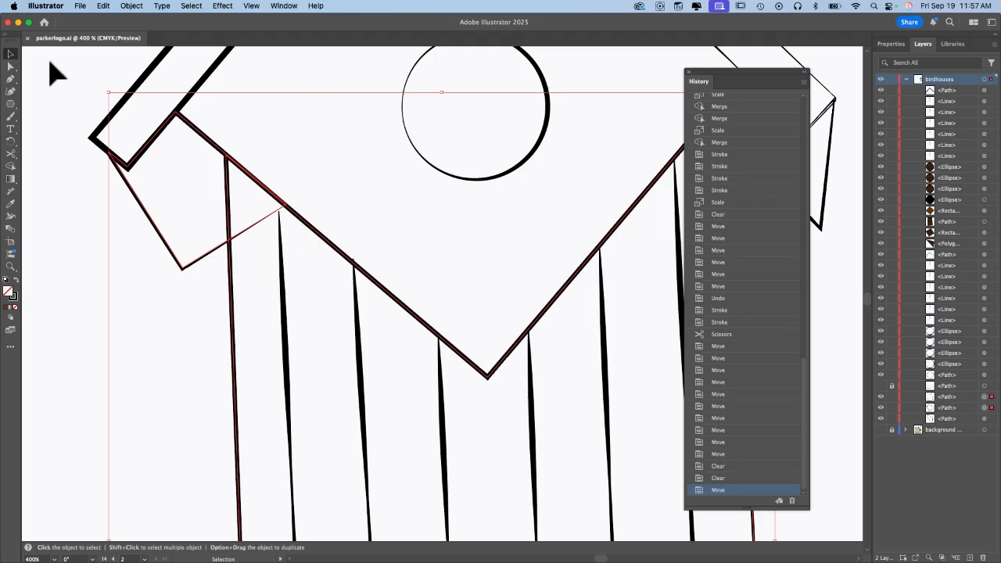
left_click(13, 167)
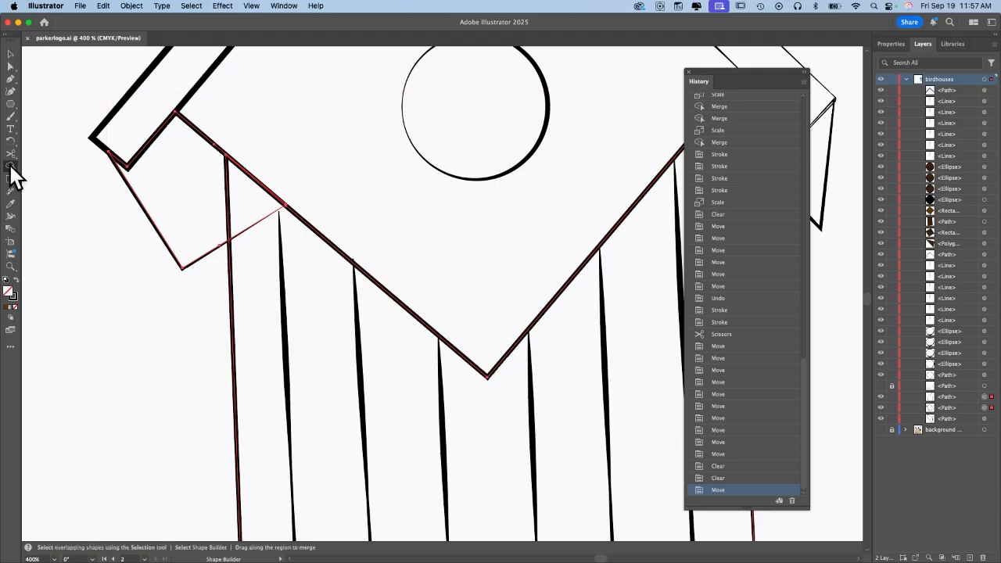
left_click_drag(252, 207, 261, 282)
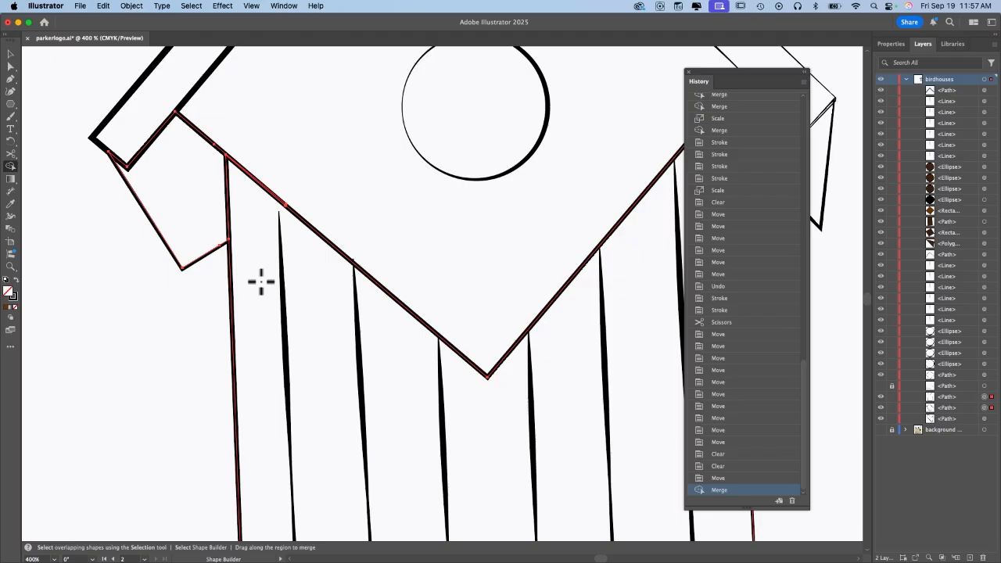
left_click(11, 54)
left_click(90, 238)
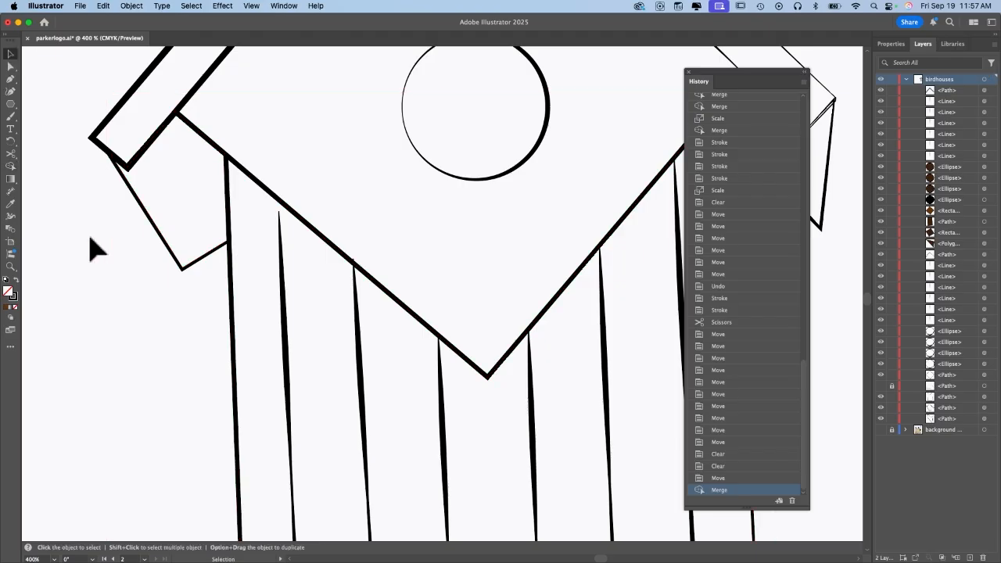
Hide the three small nail-hole circles on the outline birdhouse's body.
key("super+0")
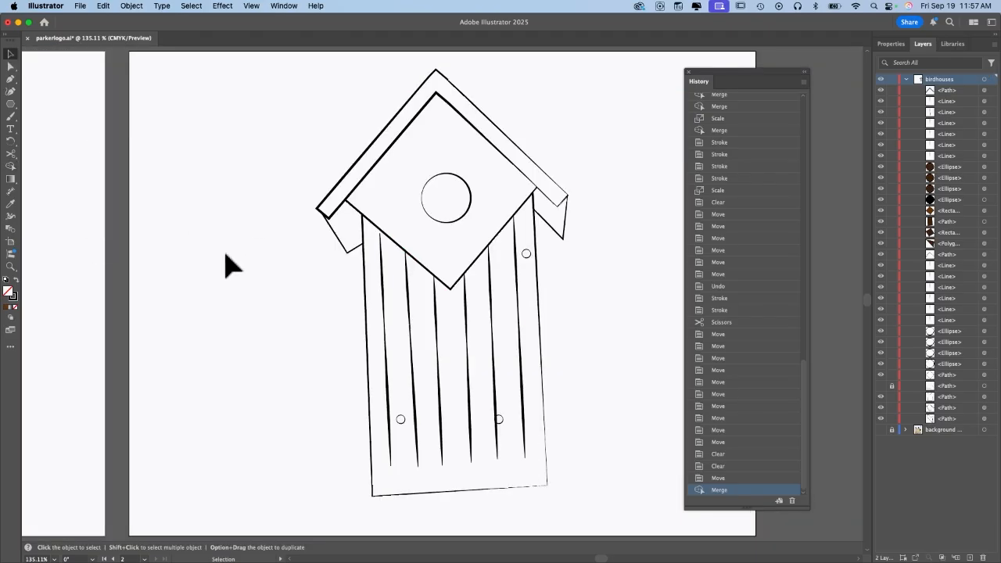
scroll(227, 263, "right", 5)
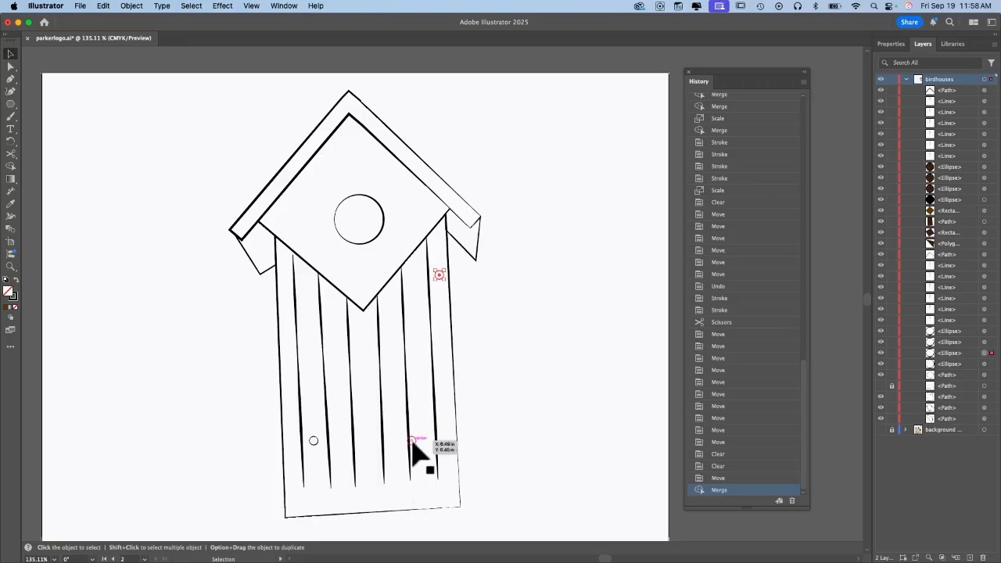
left_click(413, 442)
left_click(313, 440, "shift")
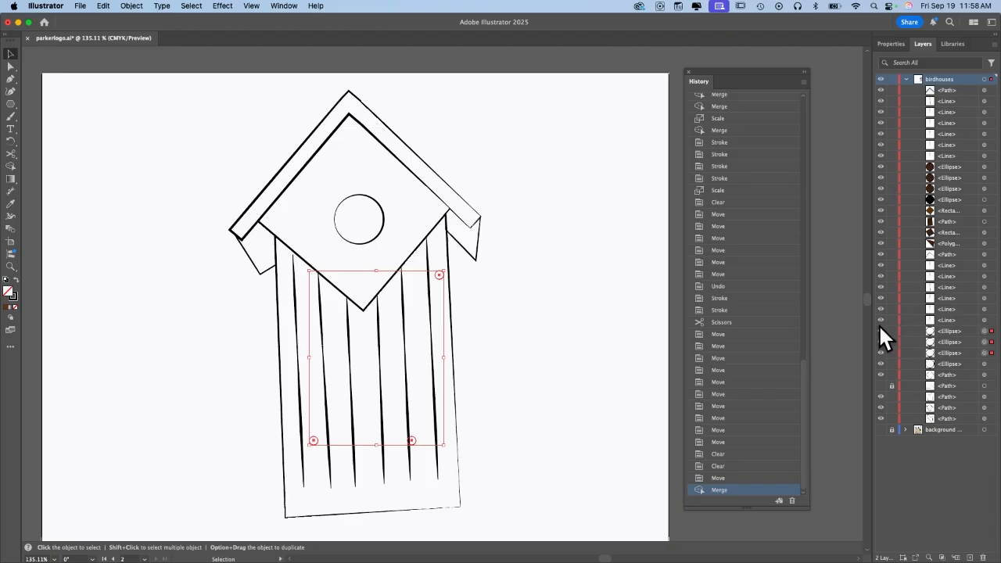
left_click_drag(879, 331, 880, 356)
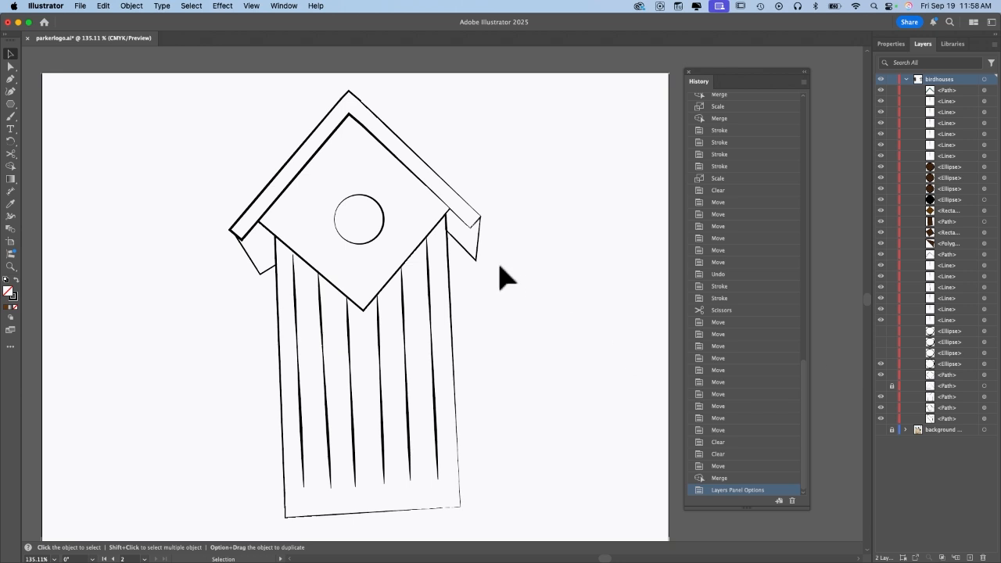
Duplicate the color birdhouse artboard together with its artwork directly below the original, aligned with it.
key("super+minus")
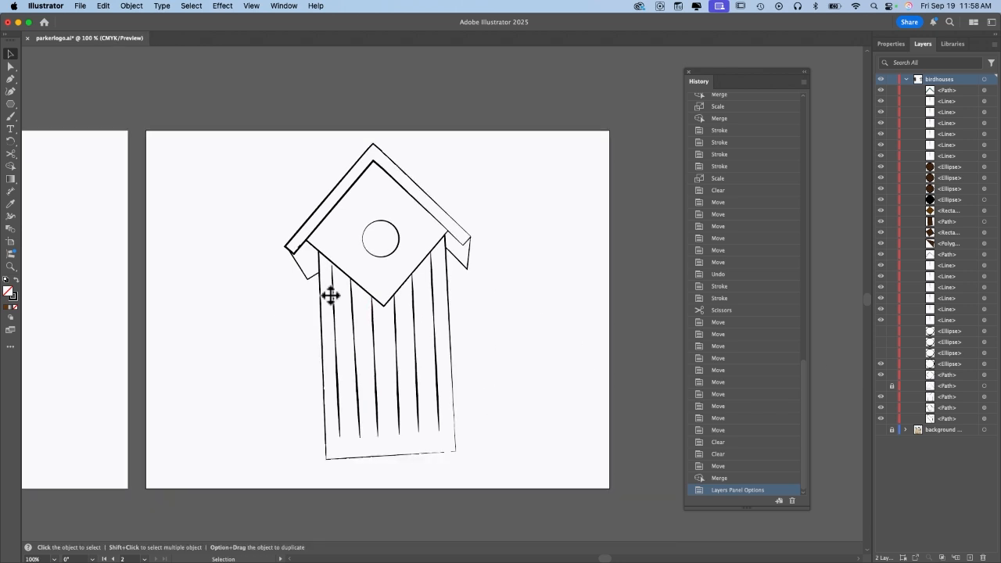
scroll(330, 295, "left", 10)
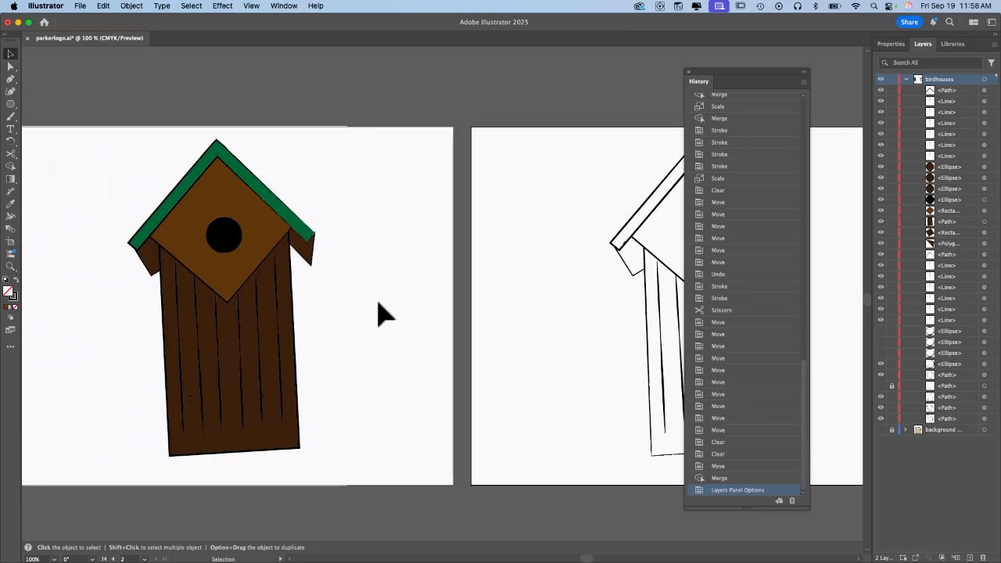
scroll(384, 315, "right", 6)
scroll(380, 313, "left", 8)
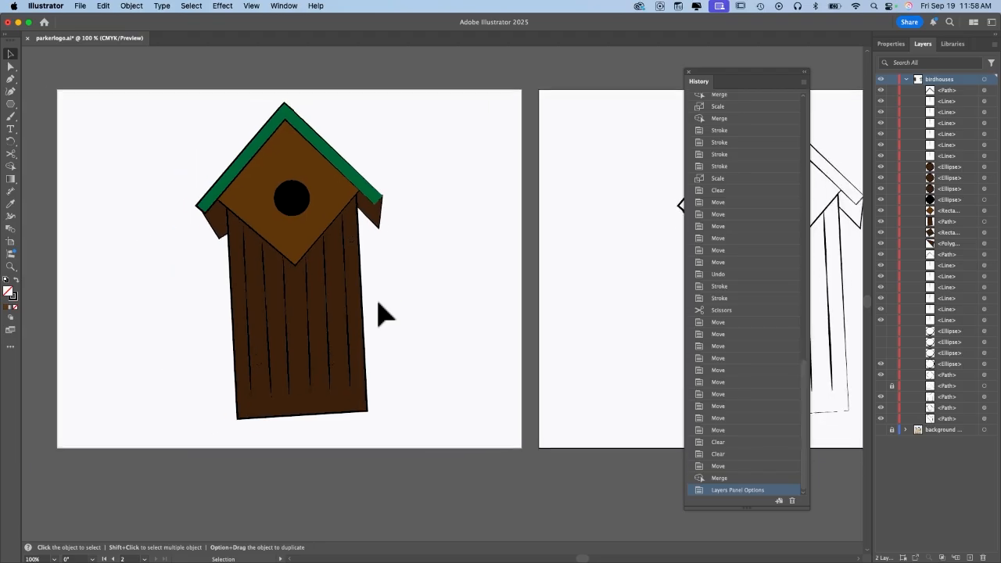
left_click(11, 243)
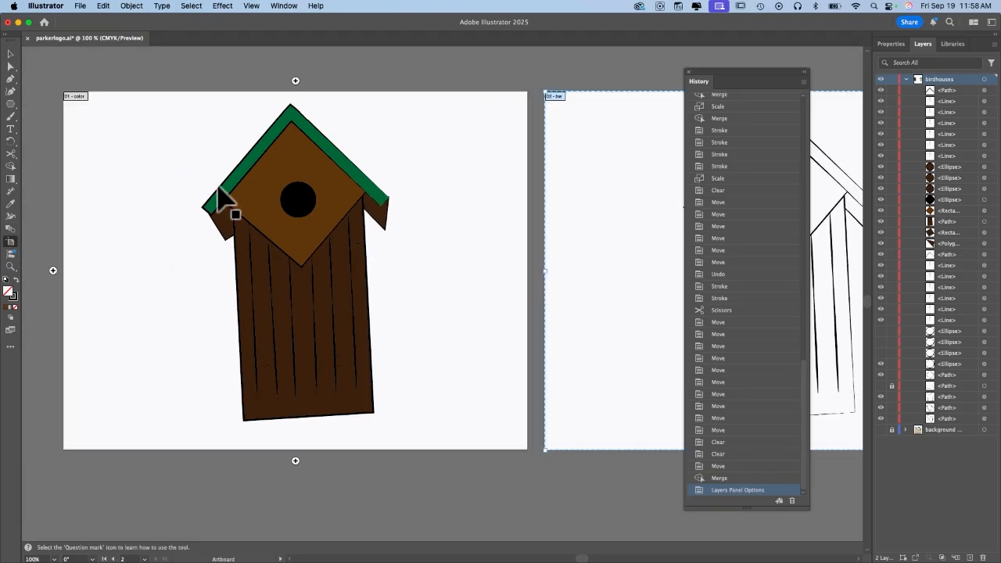
scroll(160, 179, "down", 4)
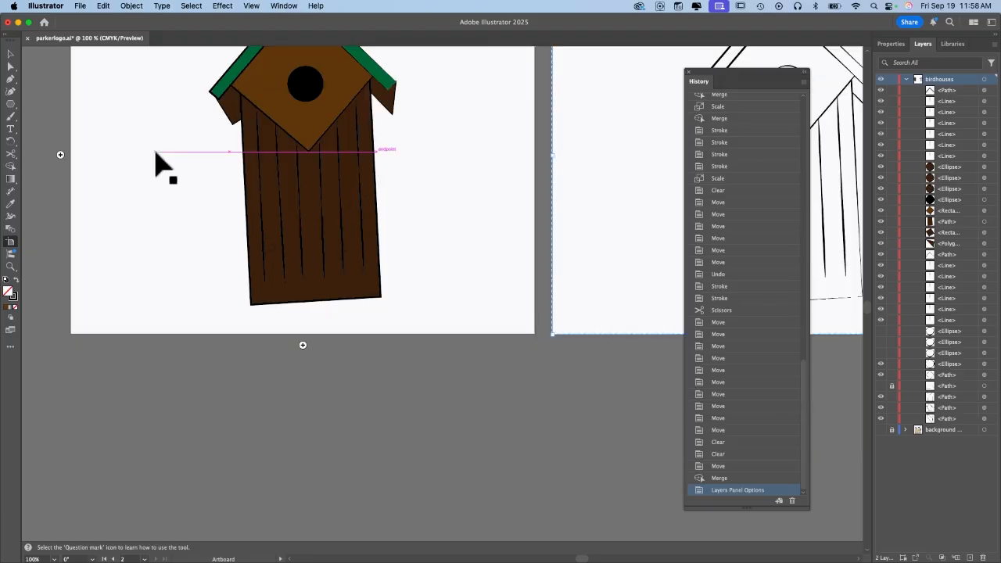
left_click_drag(157, 149, 157, 504)
left_click_drag(157, 505, 154, 506)
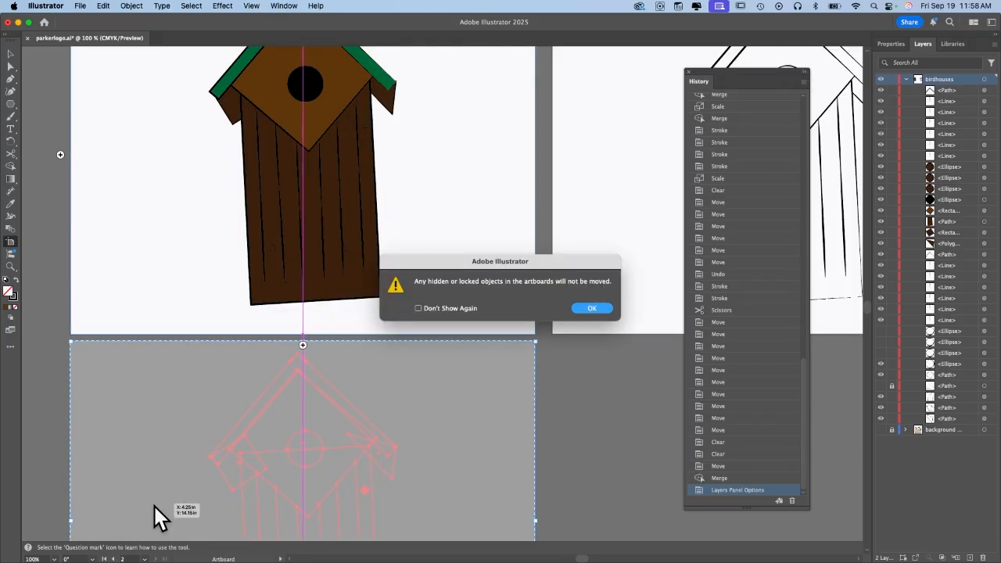
left_click(595, 310)
scroll(313, 195, "down", 5)
Select the whole duplicated color birdhouse and open Recolor Artwork for it.
left_click(11, 54)
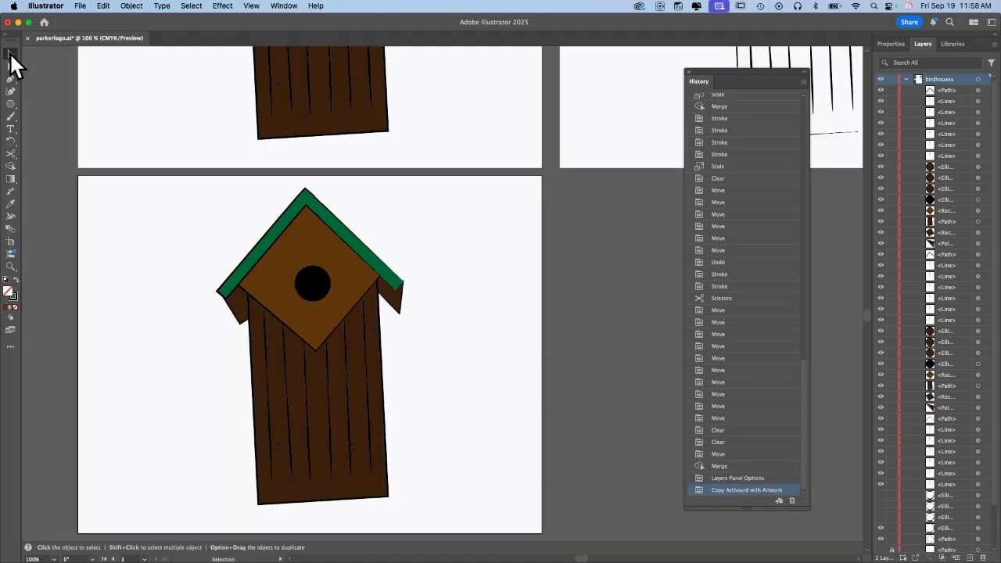
left_click_drag(207, 196, 456, 472)
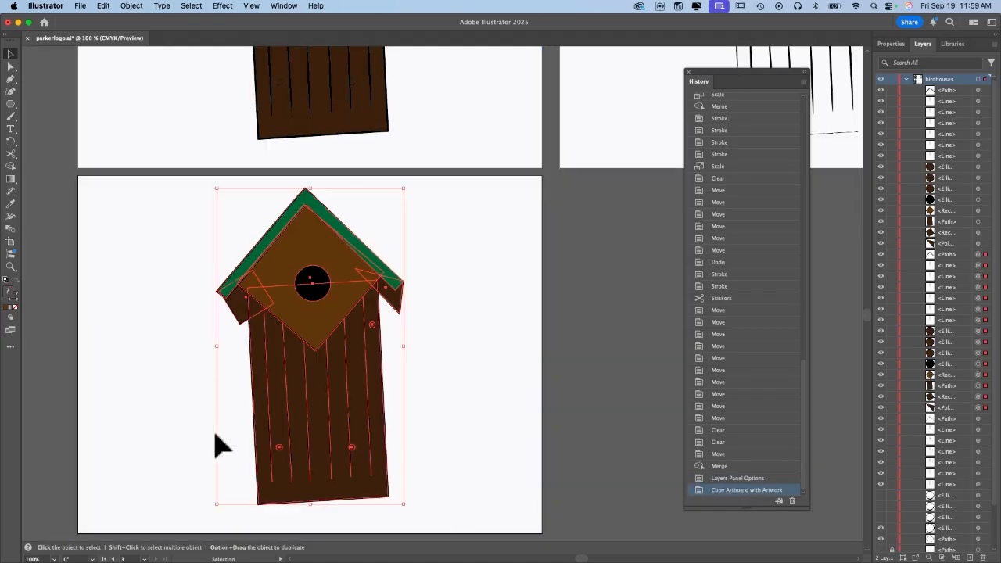
left_click(104, 6)
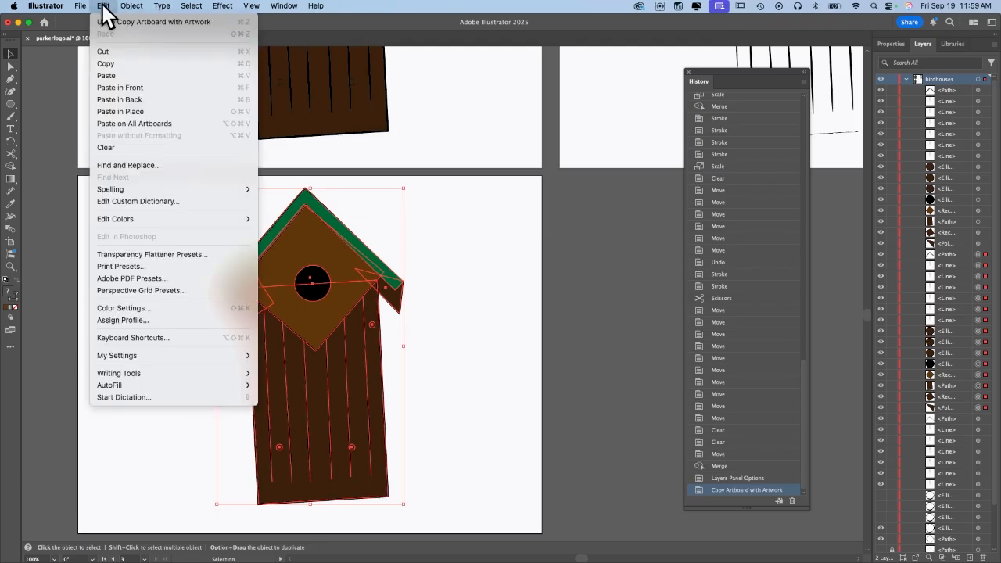
mouse_move(148, 222)
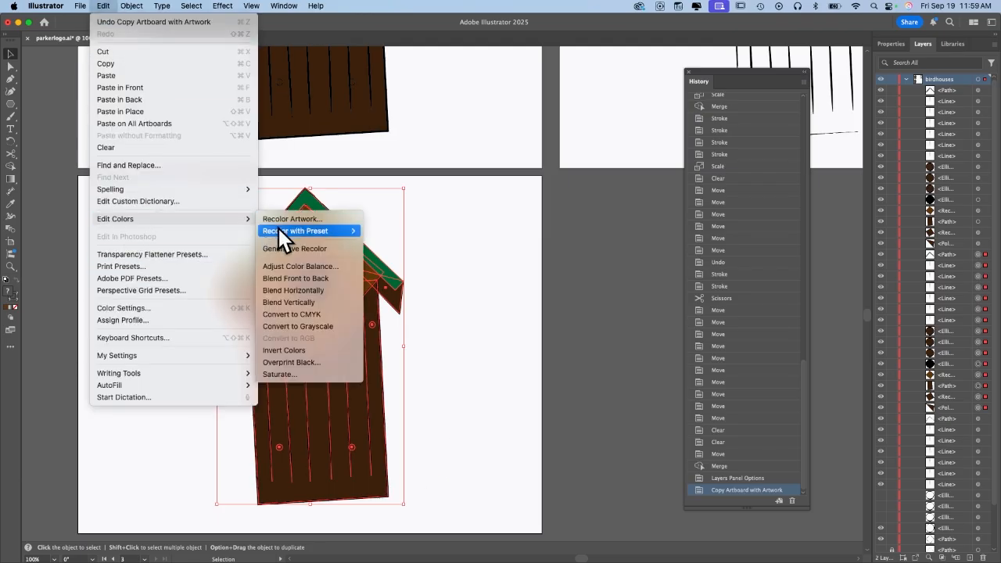
left_click(306, 222)
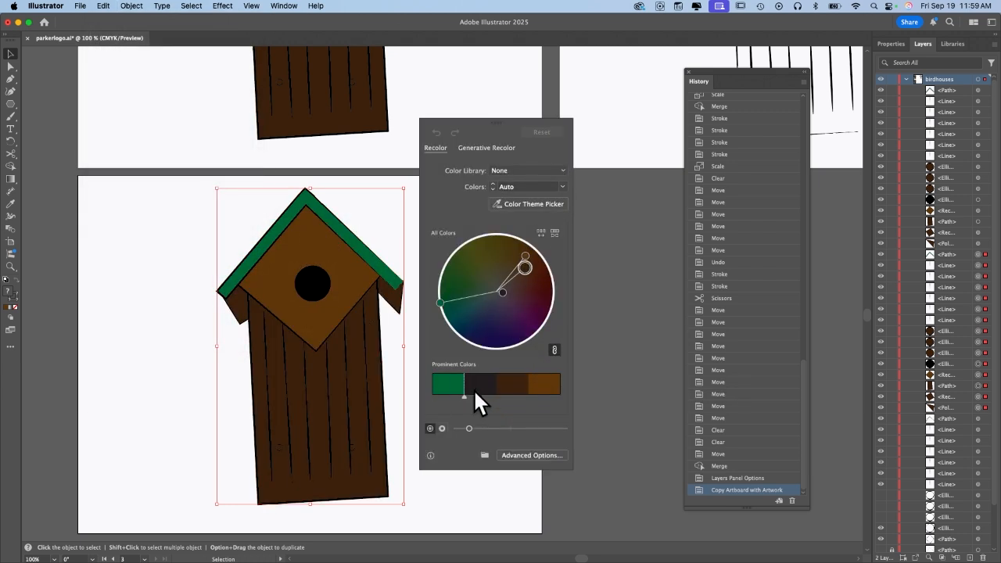
Change the roof's green to a bright red, shifting the other linked colors with it.
double_click(439, 303)
left_click(509, 229)
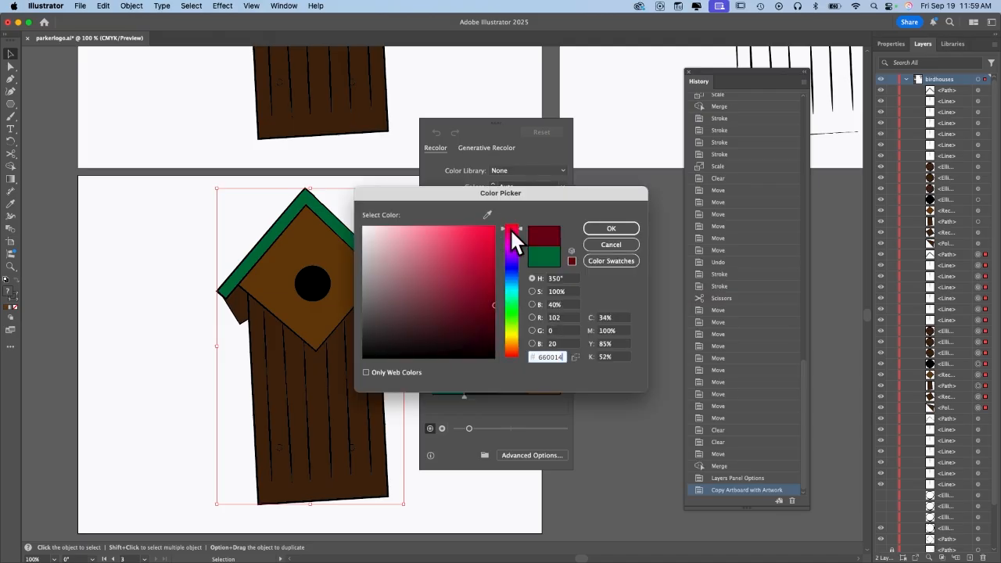
left_click(474, 259)
key("Return")
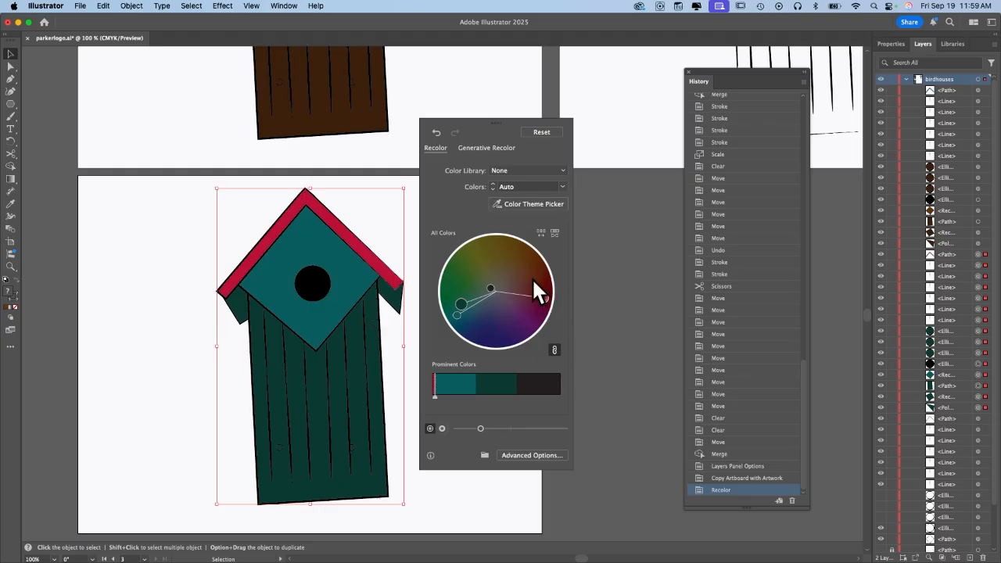
Try shifting the birdhouse's linked colors around the color wheel, giving a yellow roof and a light blue roof, and undo the last change.
left_click_drag(543, 300, 482, 250)
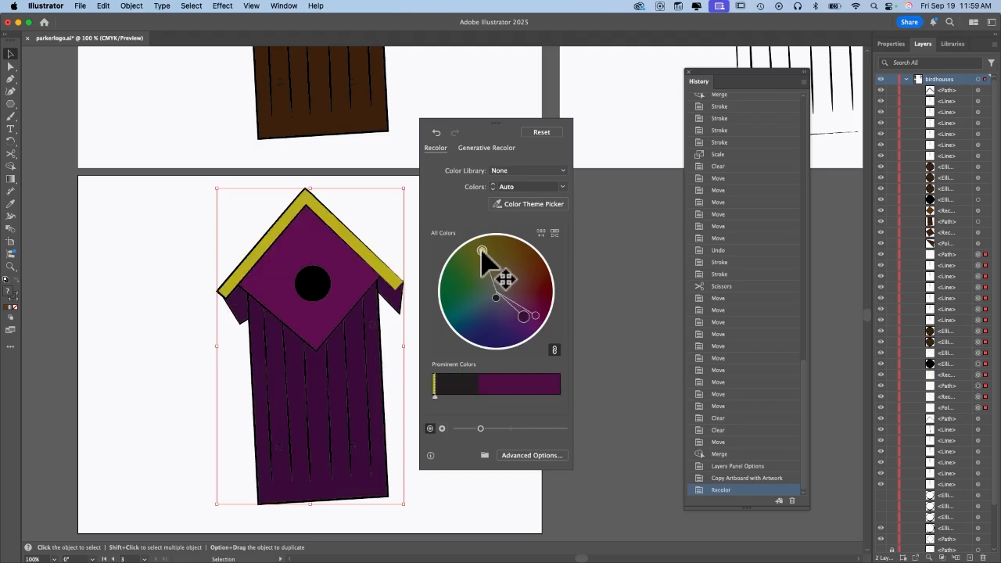
left_click_drag(497, 297, 528, 321)
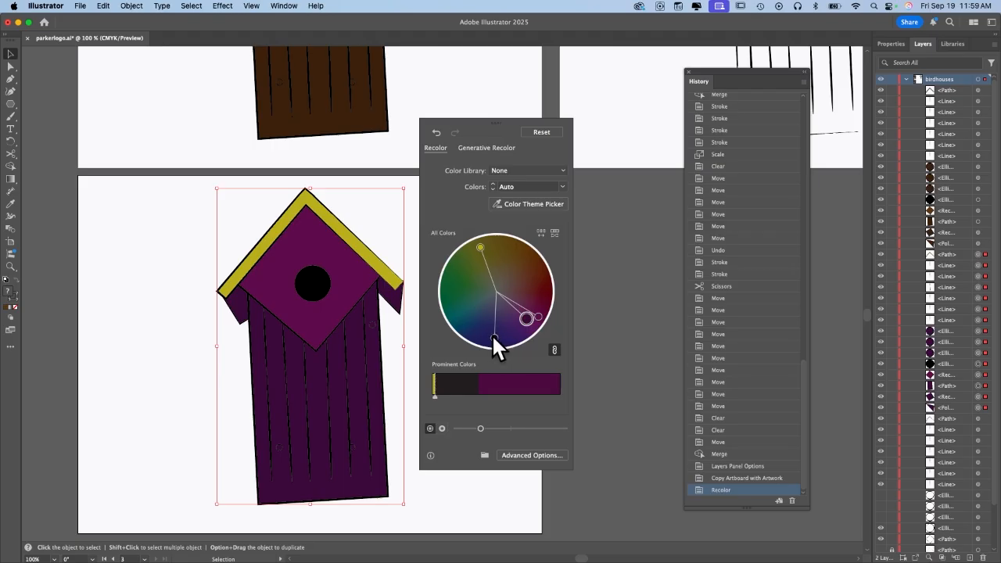
left_click(555, 350)
left_click(555, 349)
left_click_drag(481, 248, 479, 305)
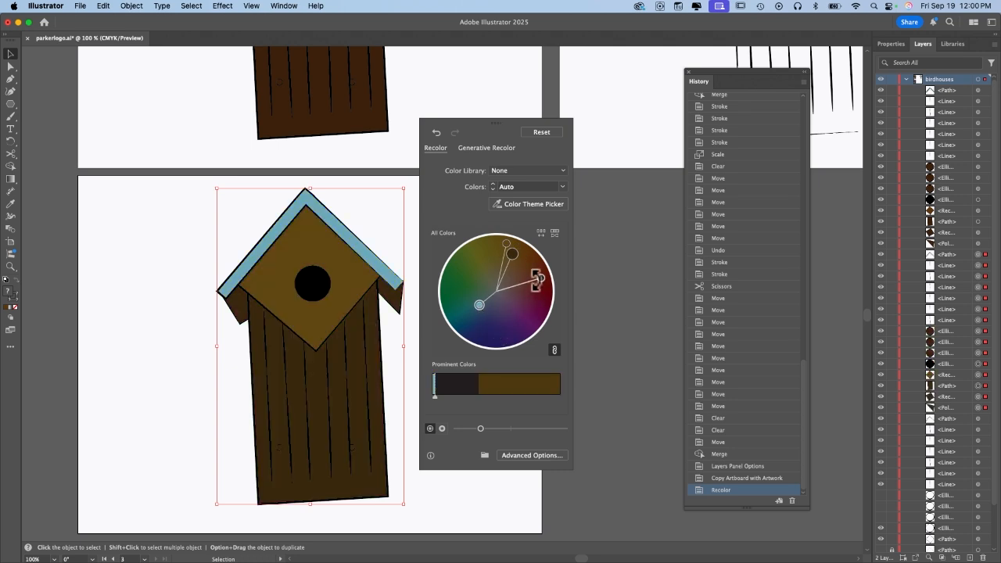
key("super+z")
Unlink the harmony colors and recolor parts individually, with a blue roof, green diamond and dark brown body.
left_click(553, 349)
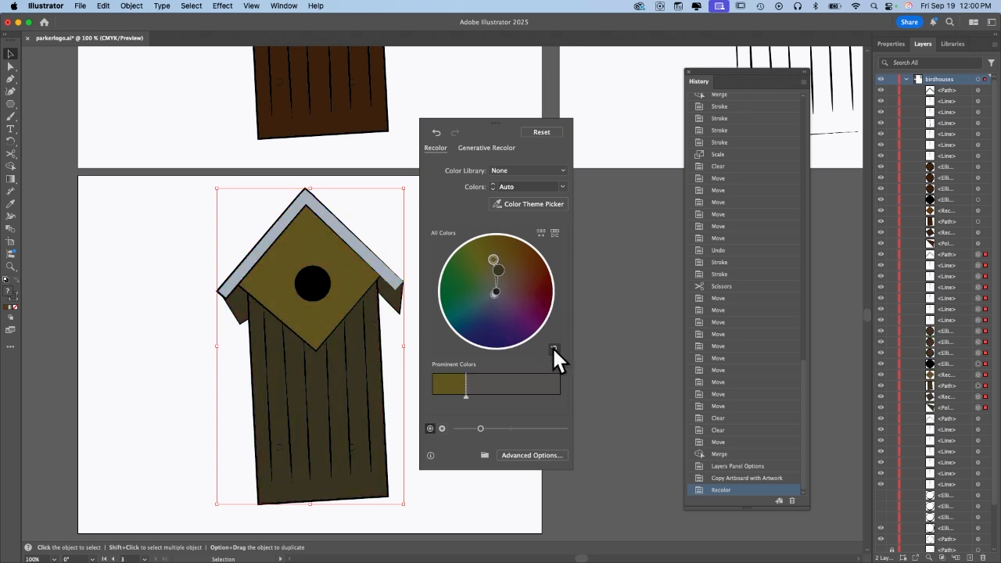
left_click_drag(498, 271, 465, 259)
left_click_drag(496, 291, 473, 331)
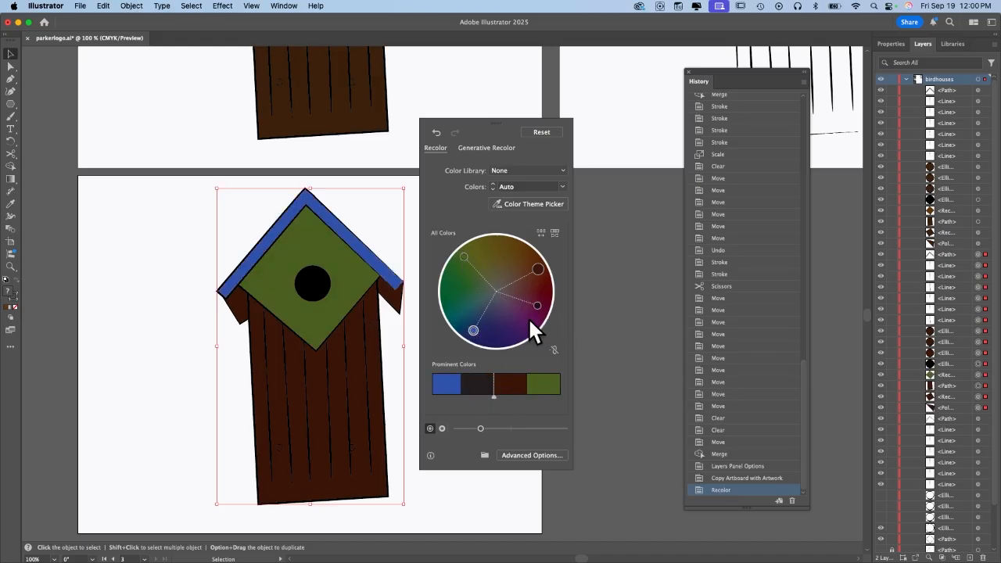
left_click_drag(537, 304, 523, 326)
left_click_drag(538, 269, 460, 272)
Generate recolor variations from the sample prompt "Salmon sushi" and apply the one with a red body and light gray roof.
left_click(487, 150)
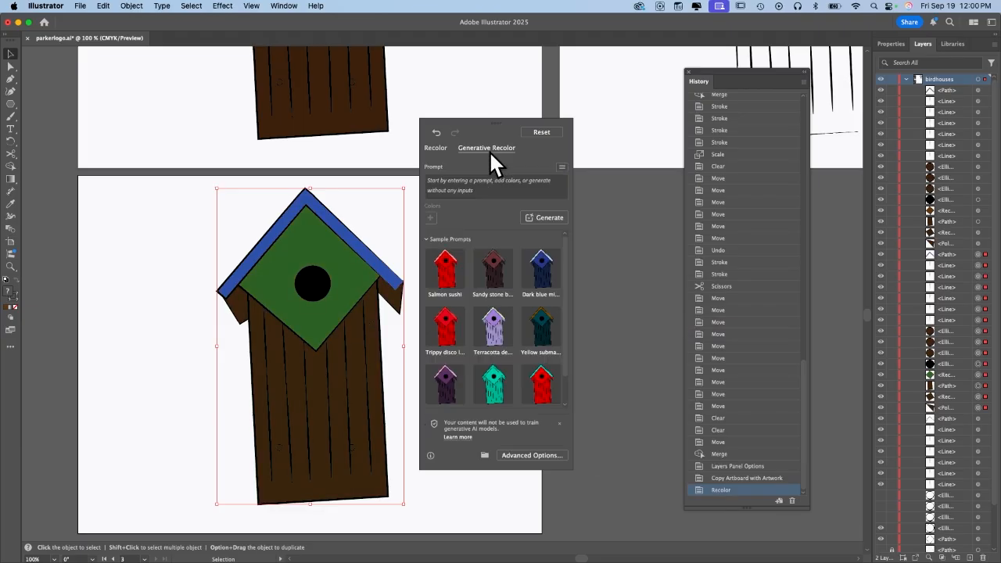
left_click(451, 270)
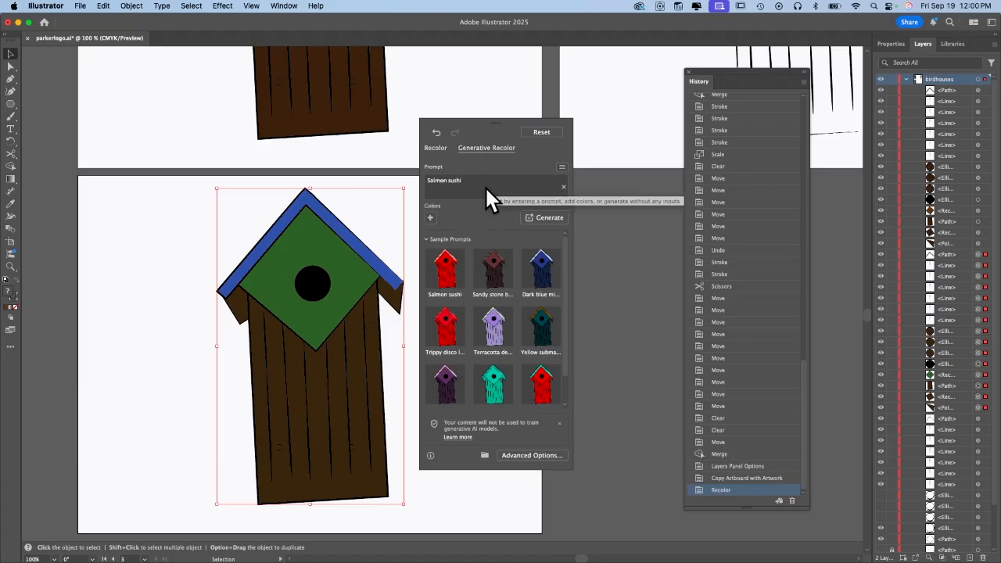
left_click(538, 220)
left_click(529, 374)
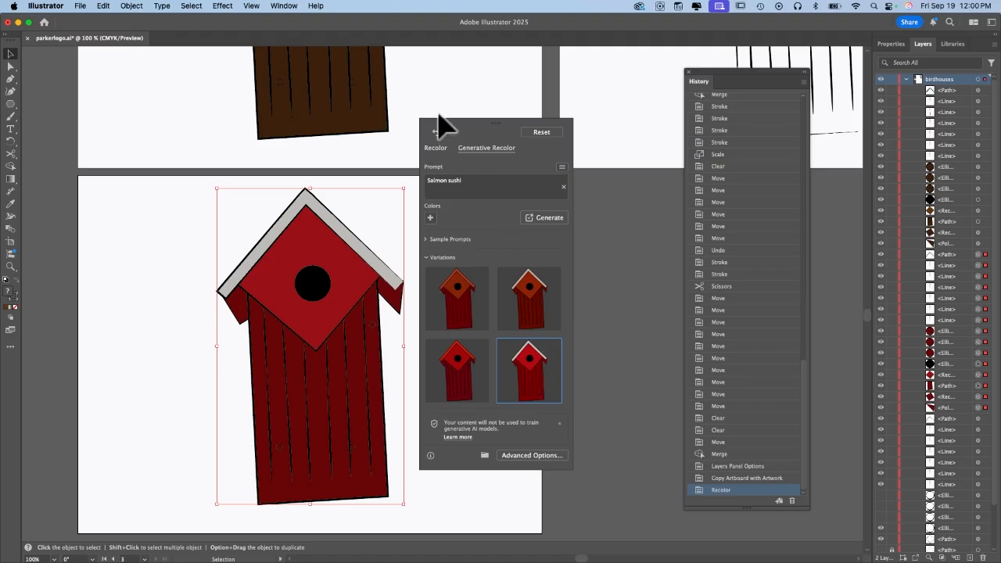
left_click(435, 295)
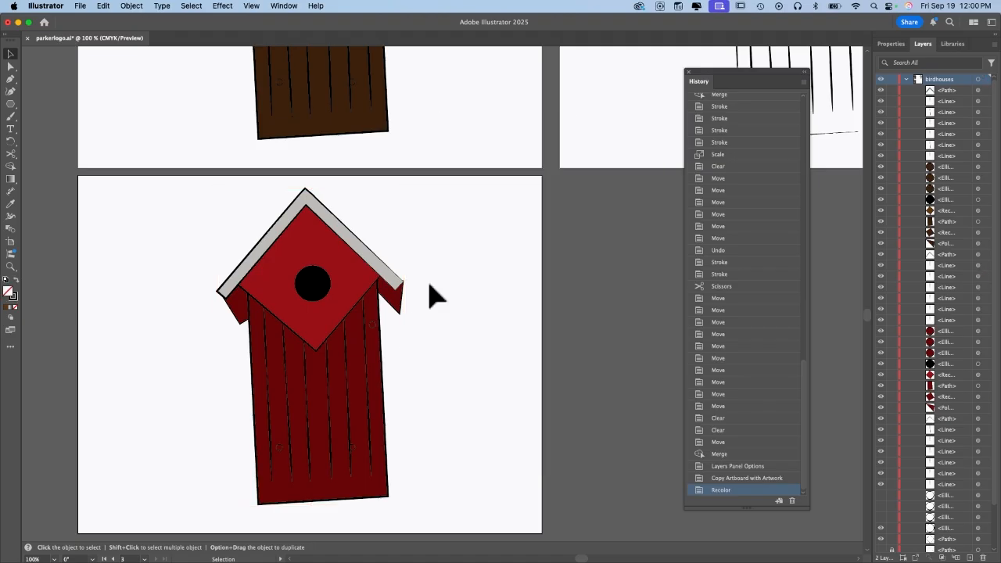
Delete the three small nail-hole circles from the red birdhouse's body.
key("super+0")
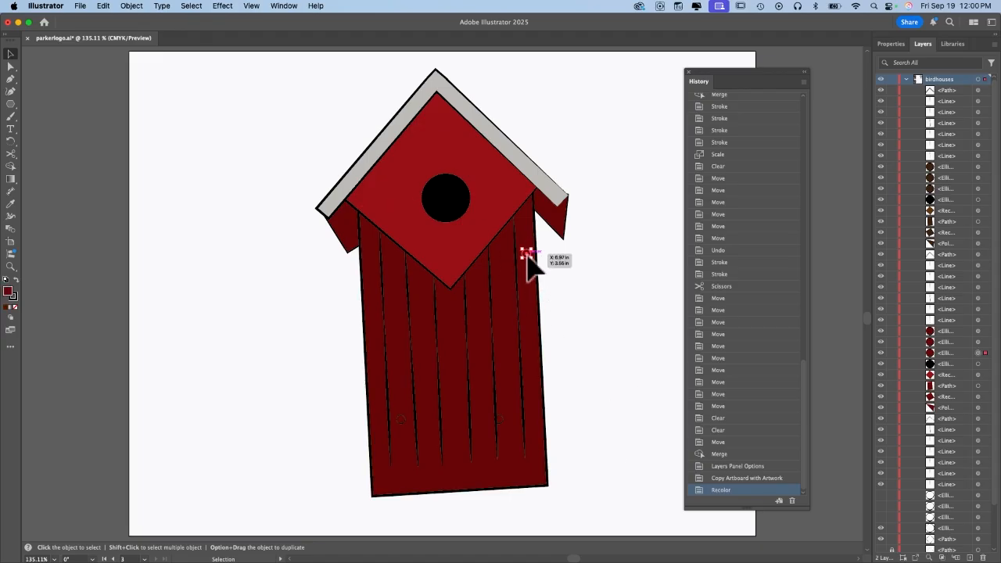
left_click(501, 423)
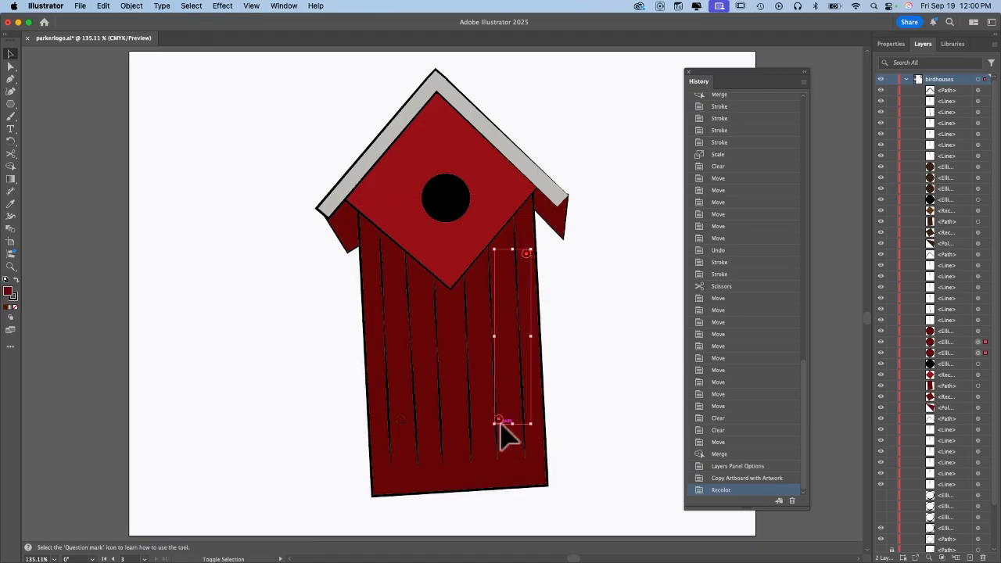
left_click(399, 420, "shift")
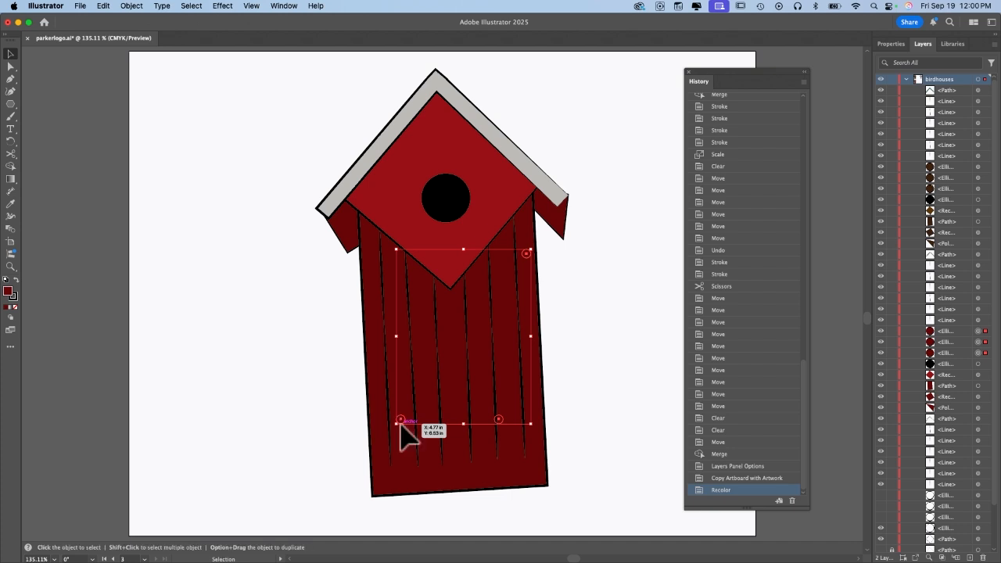
key("Delete")
Save the document to the Desktop as an Adobe PDF named parkerlogo-DONE.pdf, with all artboards and the [Illustrator Default] preset.
left_click(252, 7)
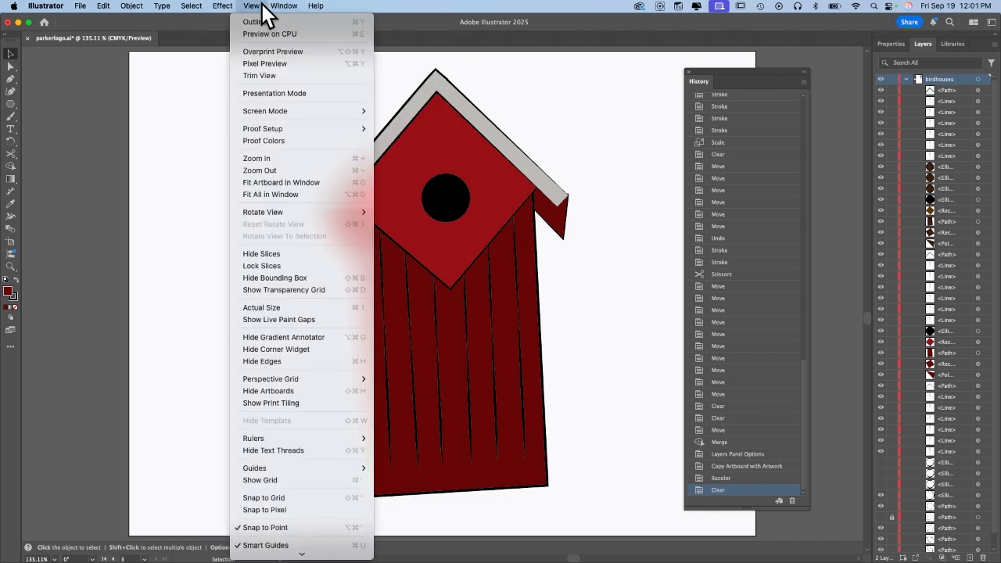
left_click(271, 195)
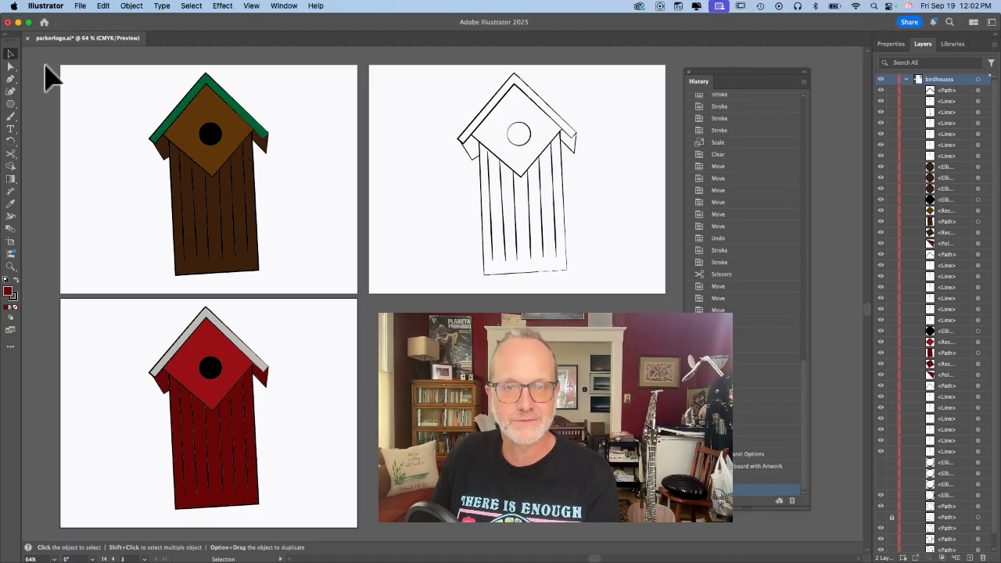
left_click(81, 7)
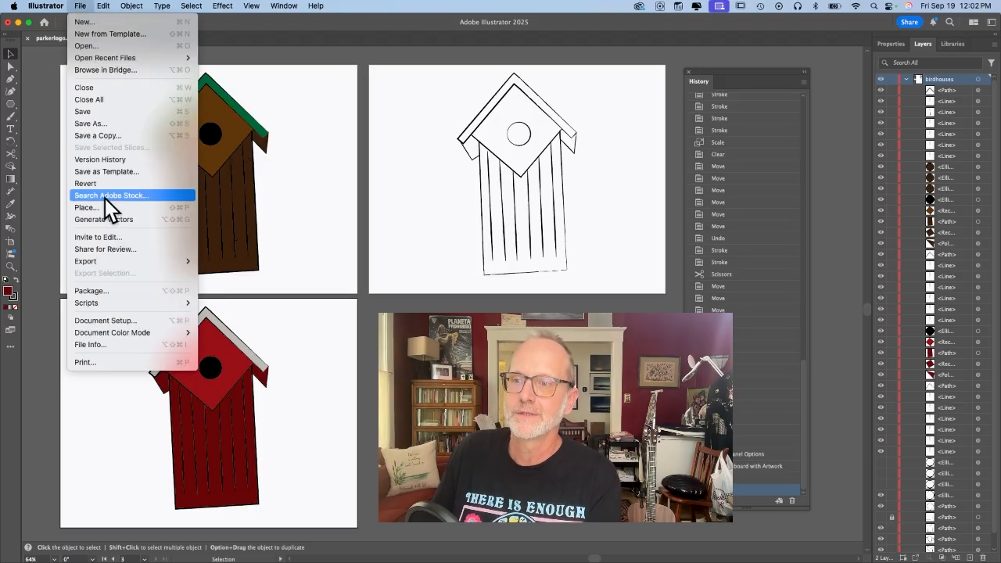
left_click(109, 123)
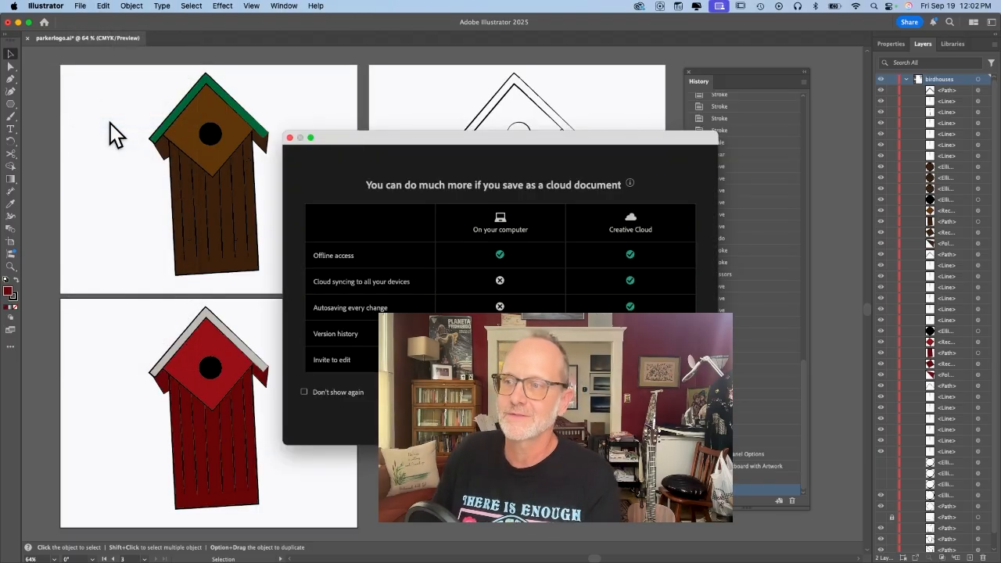
key("Return")
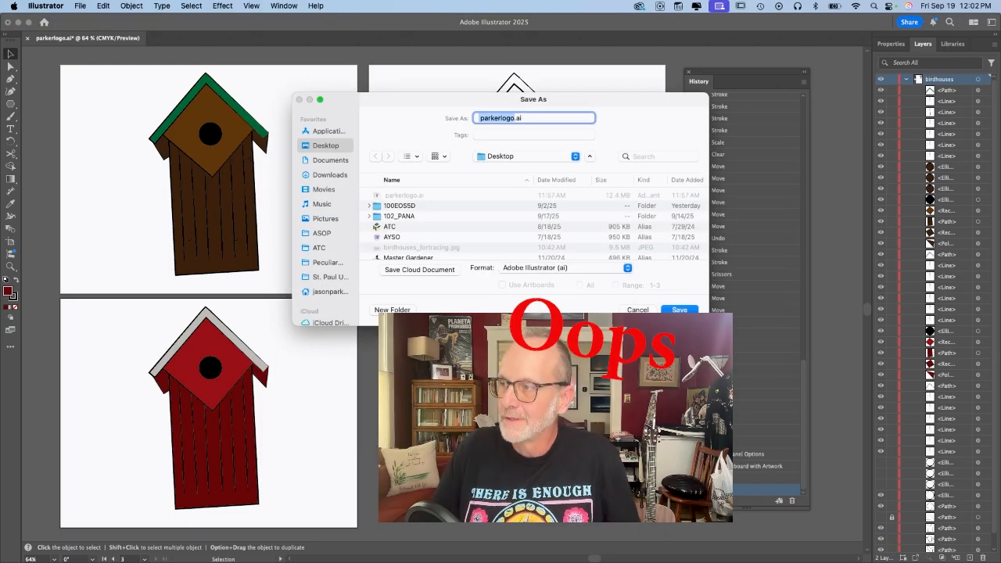
key("Right")
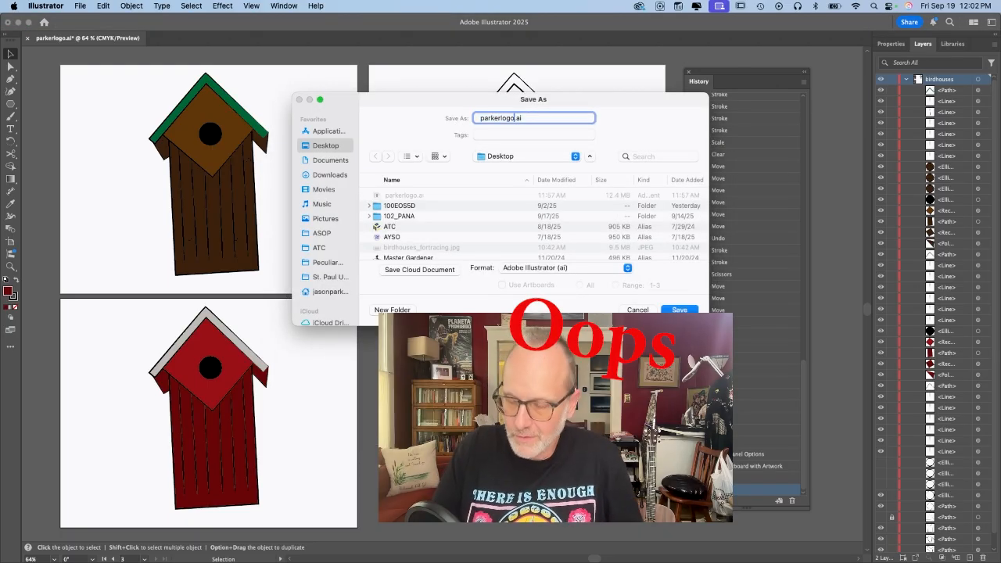
type("-DONE")
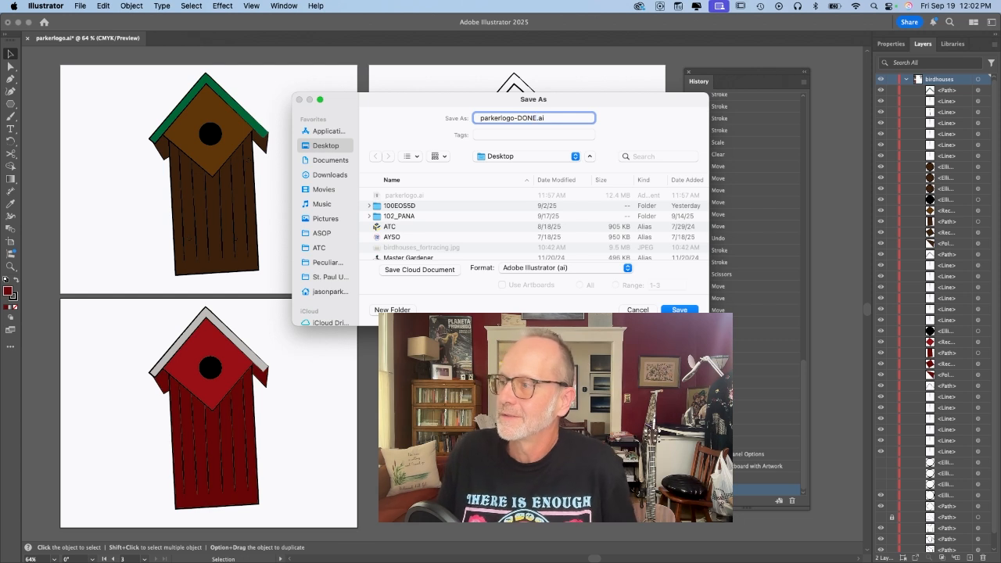
left_click(560, 270)
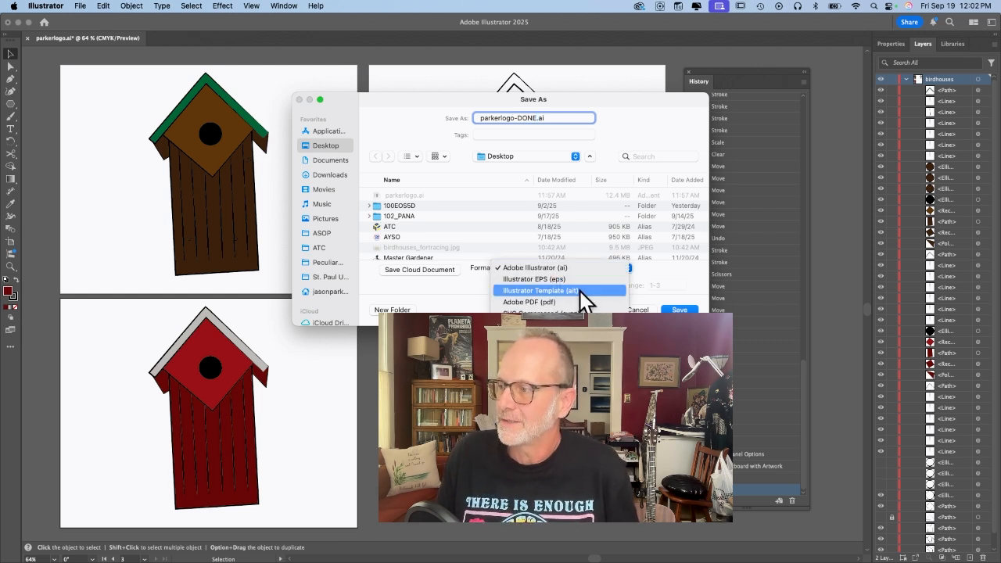
left_click(577, 302)
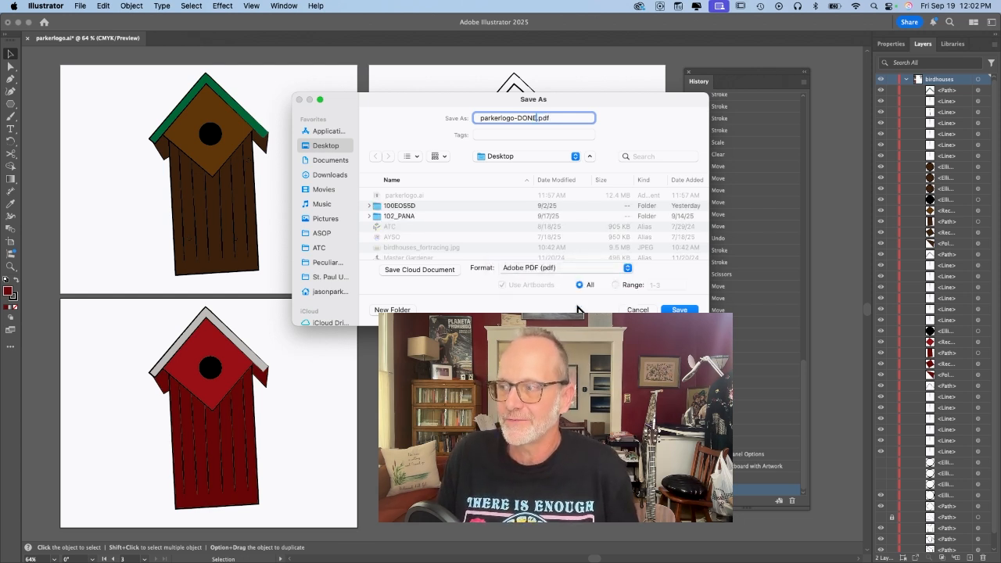
key("Return")
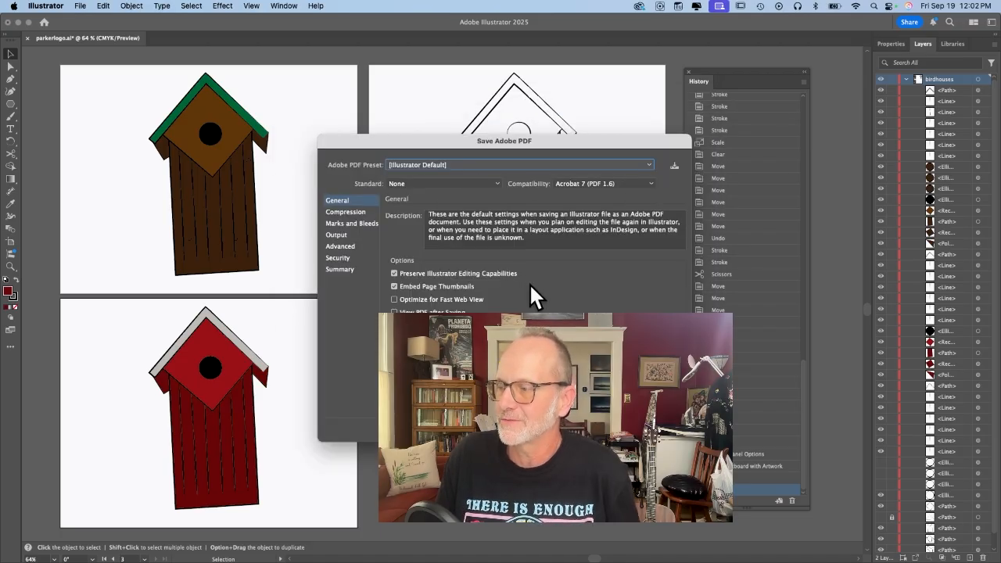
left_click(649, 428)
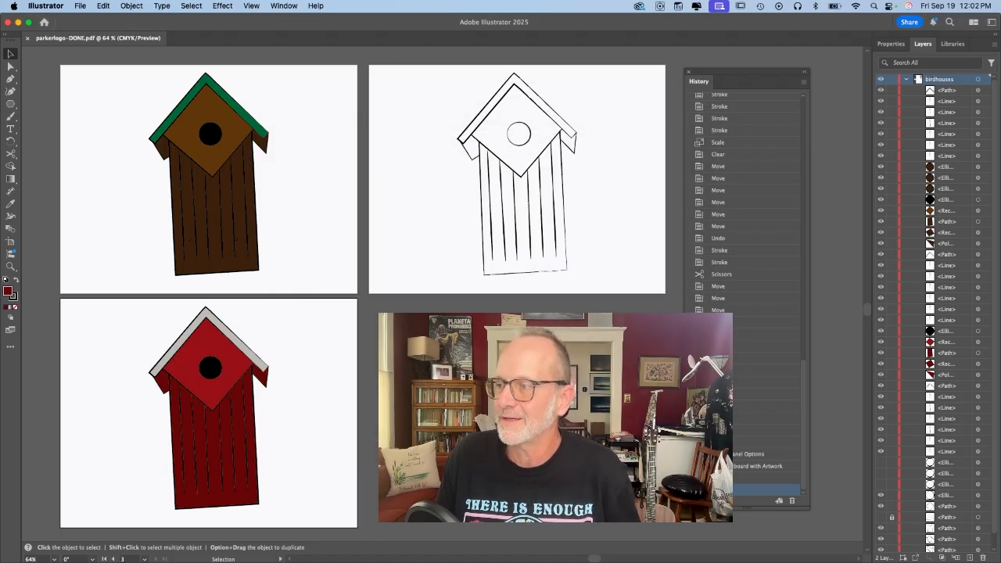